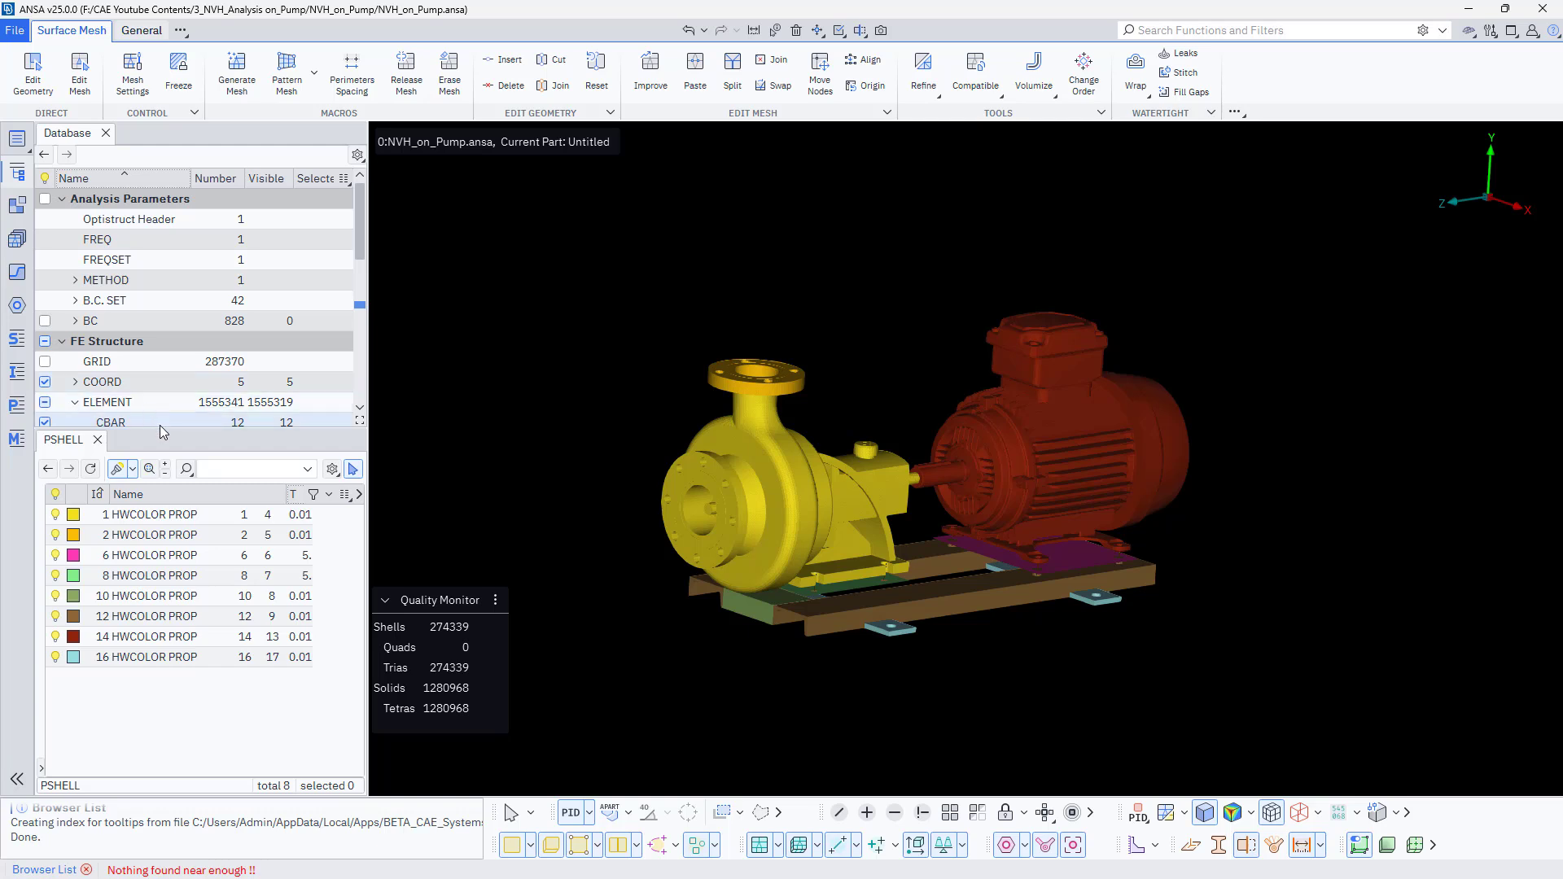
- Open the existing frequency list card and change its type to FREQ
drag(163, 429, 169, 570)
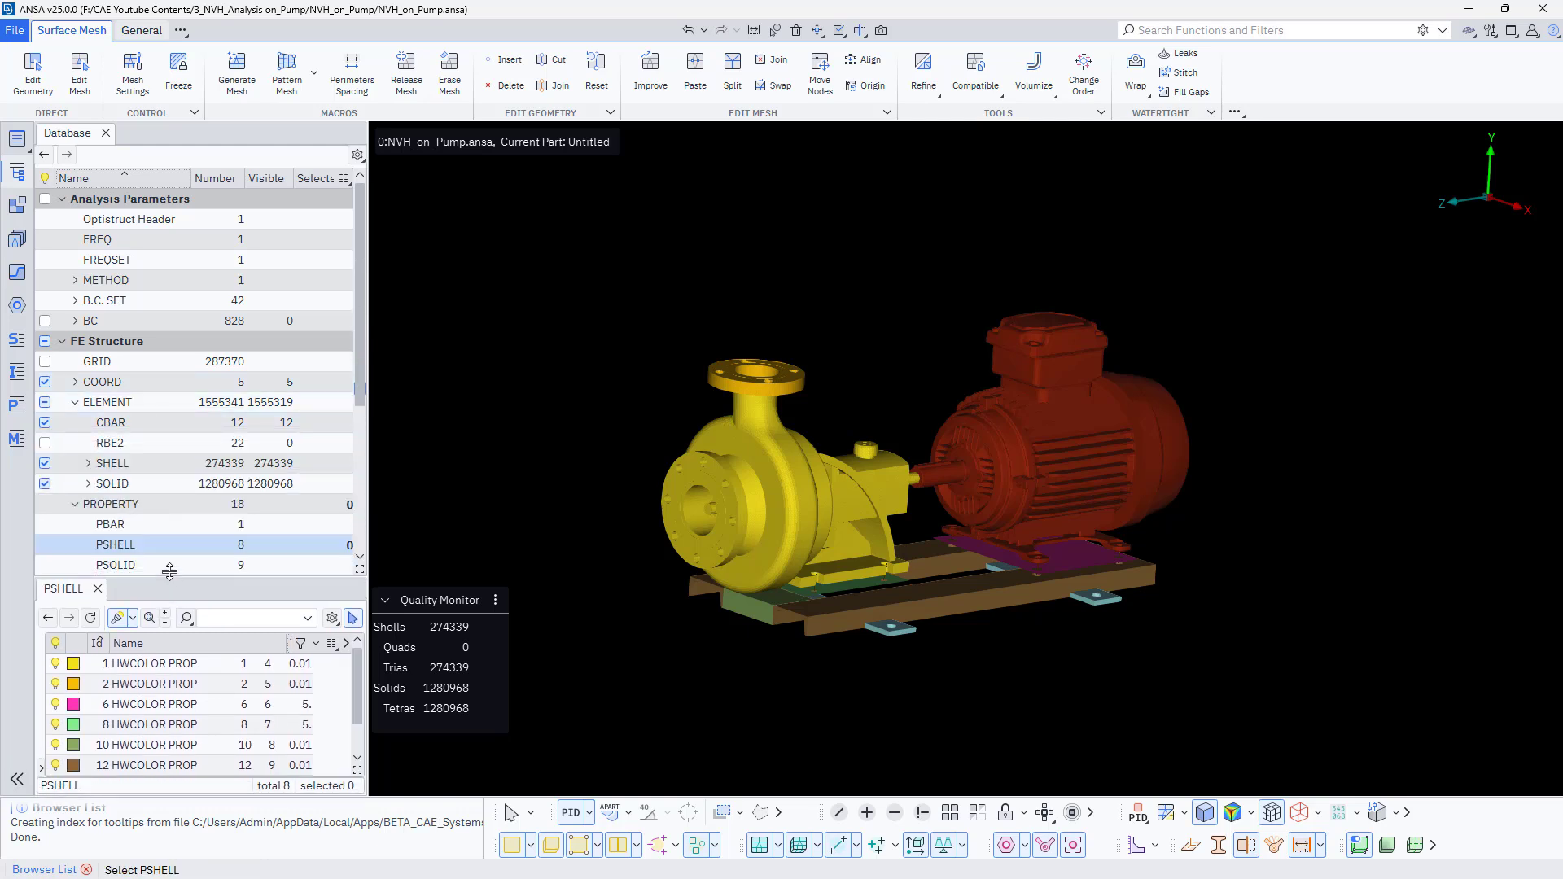
click(124, 241)
double_click(89, 664)
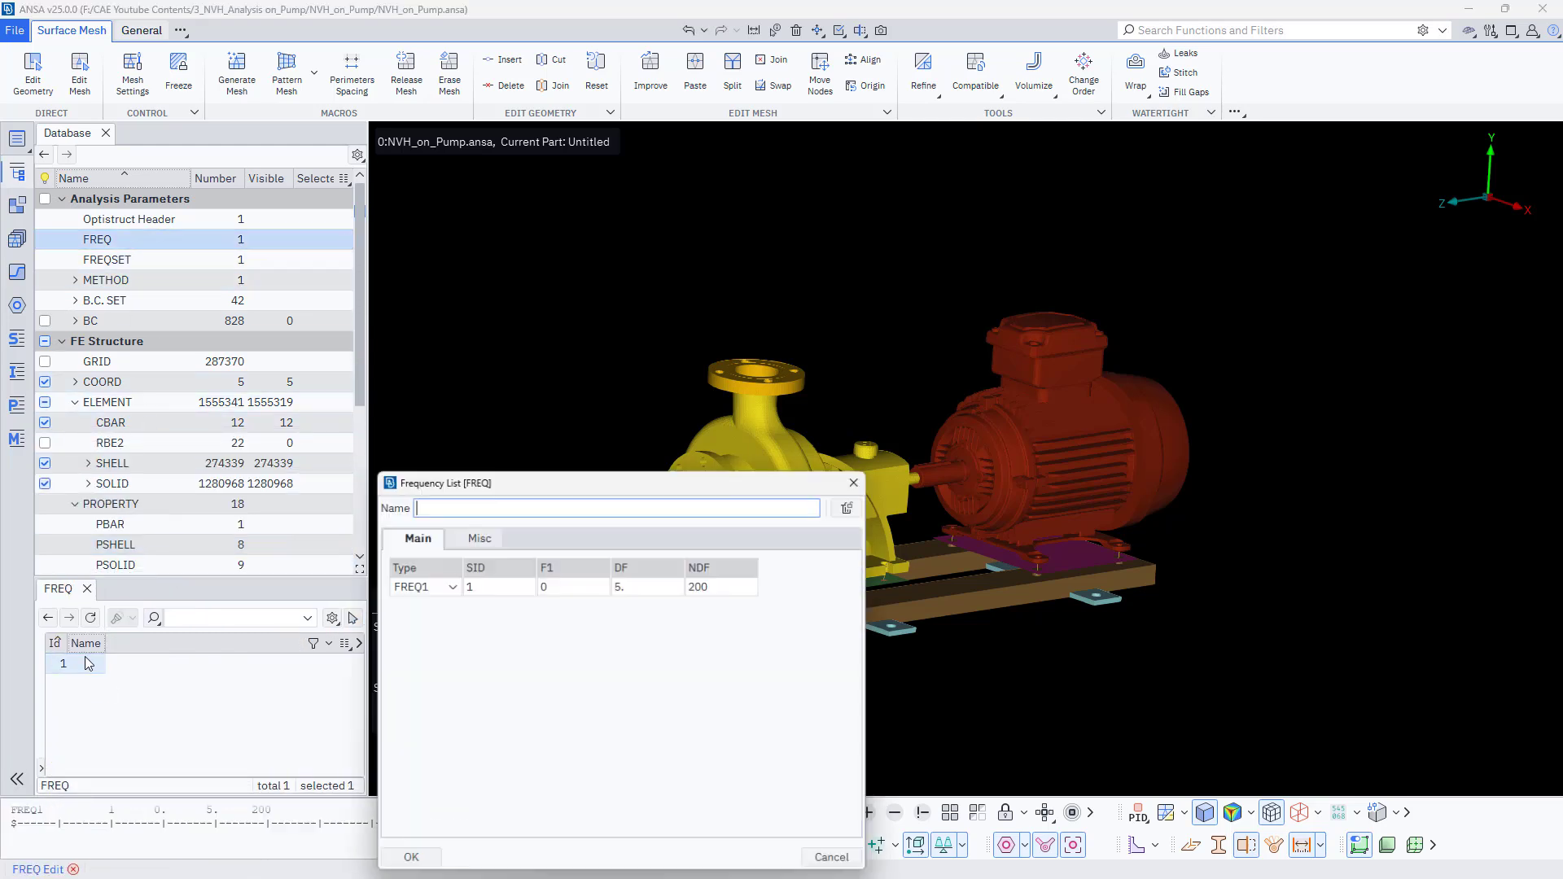
click(449, 586)
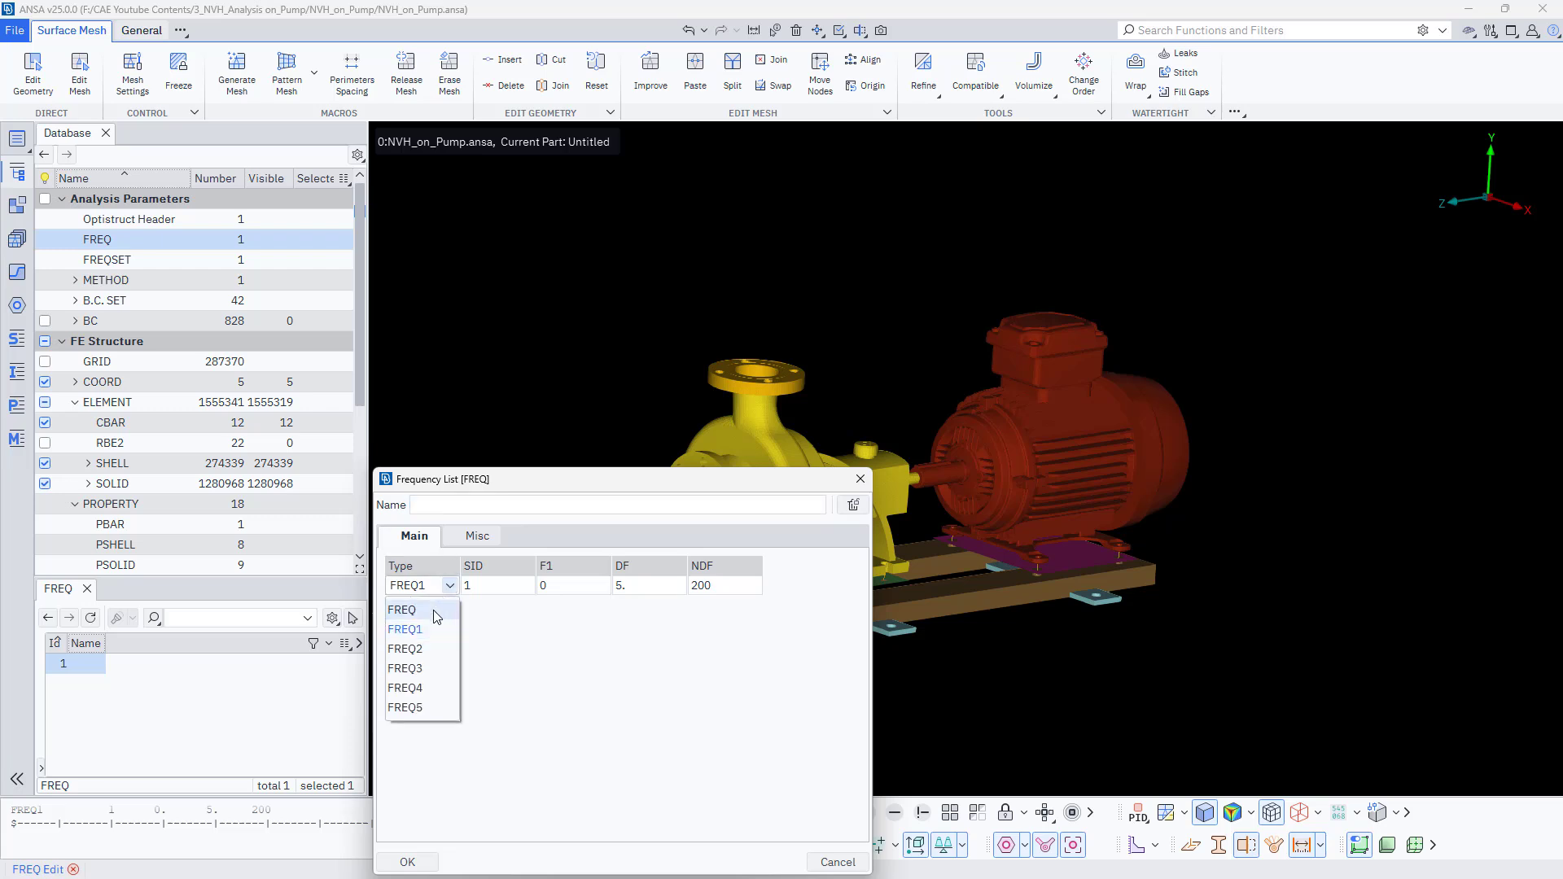
click(437, 611)
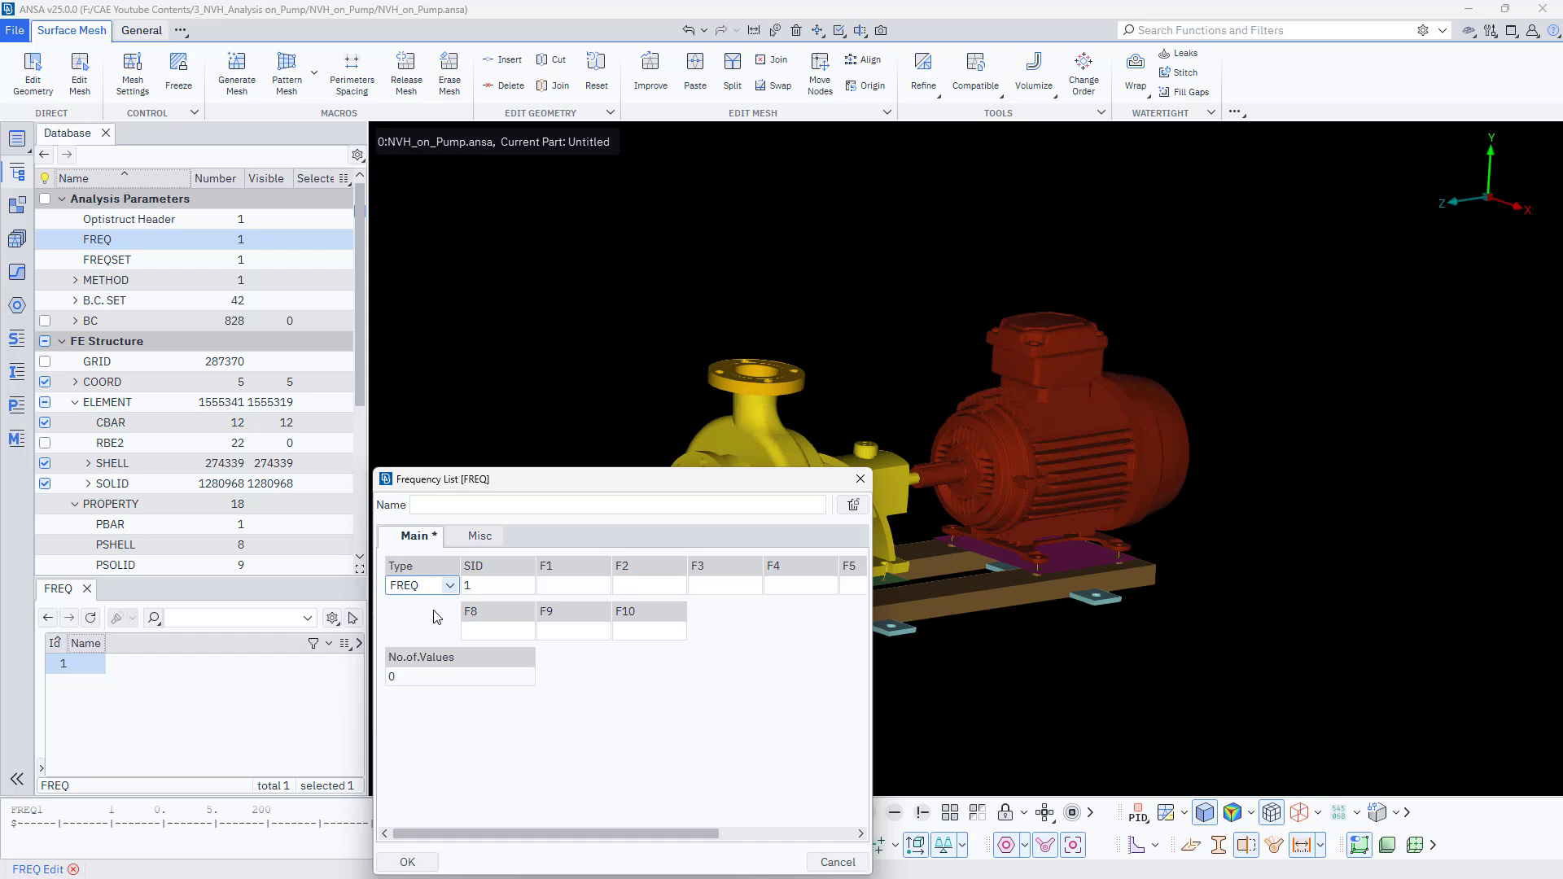
- Enter frequencies 265 and 310 and set the card's SID to 100, then confirm
drag(631, 480, 498, 296)
click(456, 403)
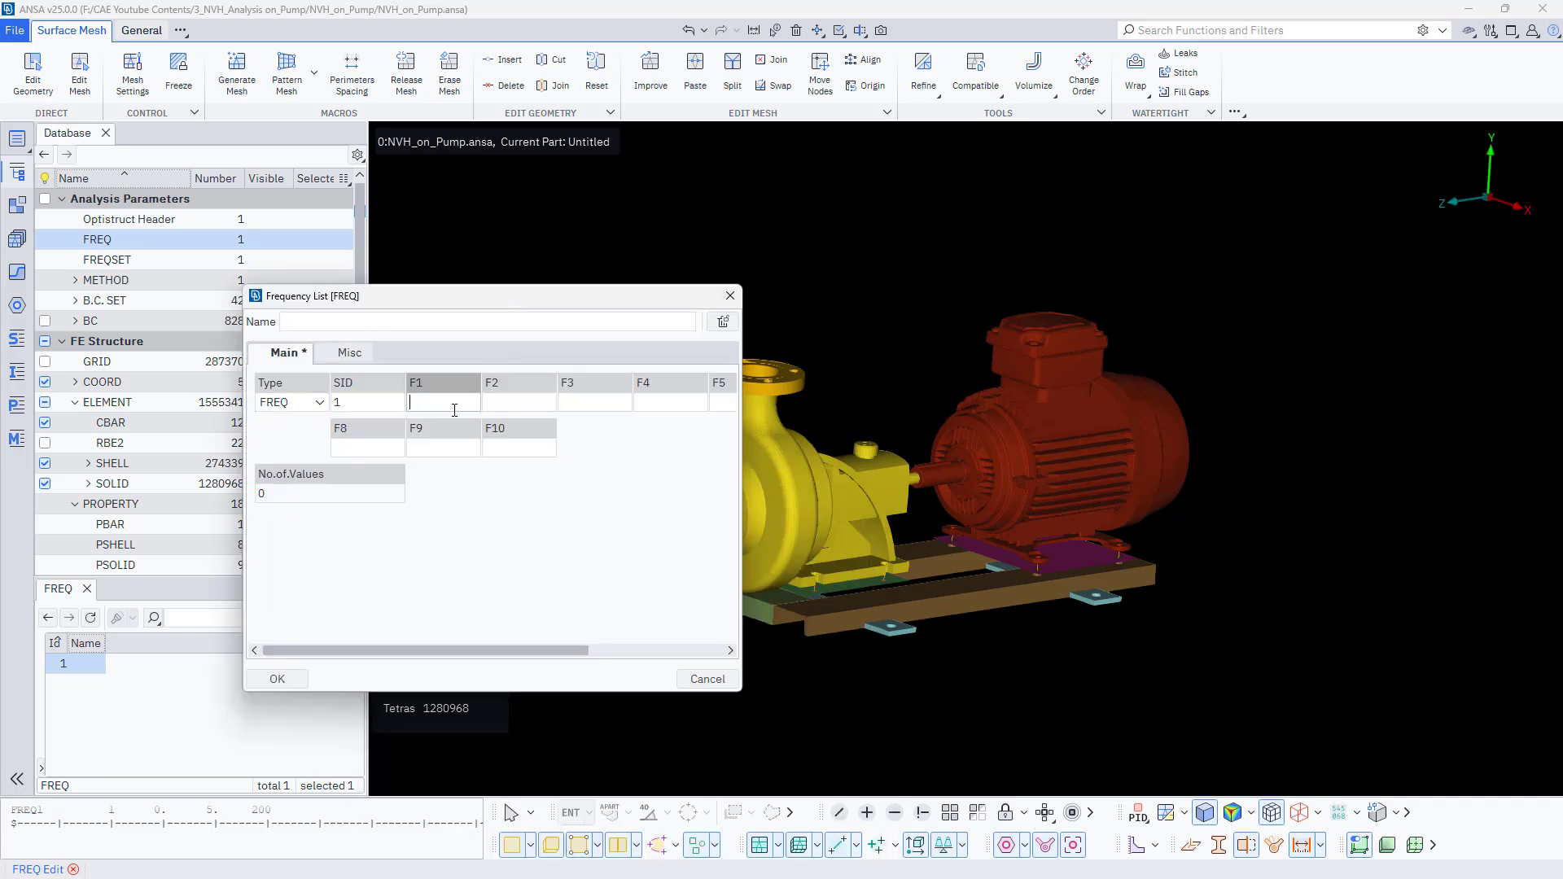
text(265)
click(520, 401)
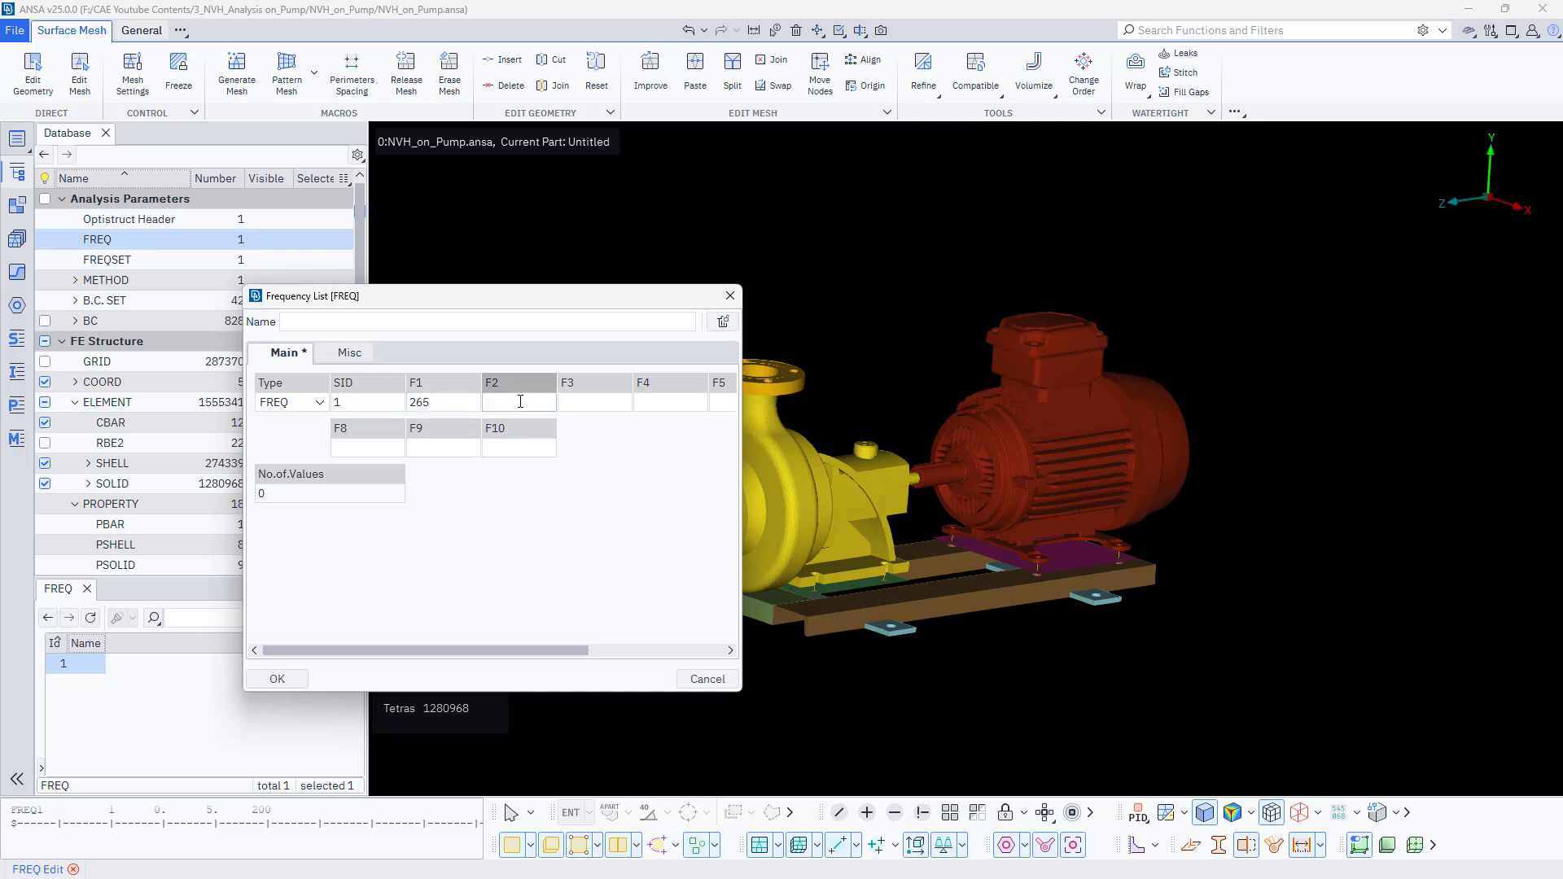
text(310)
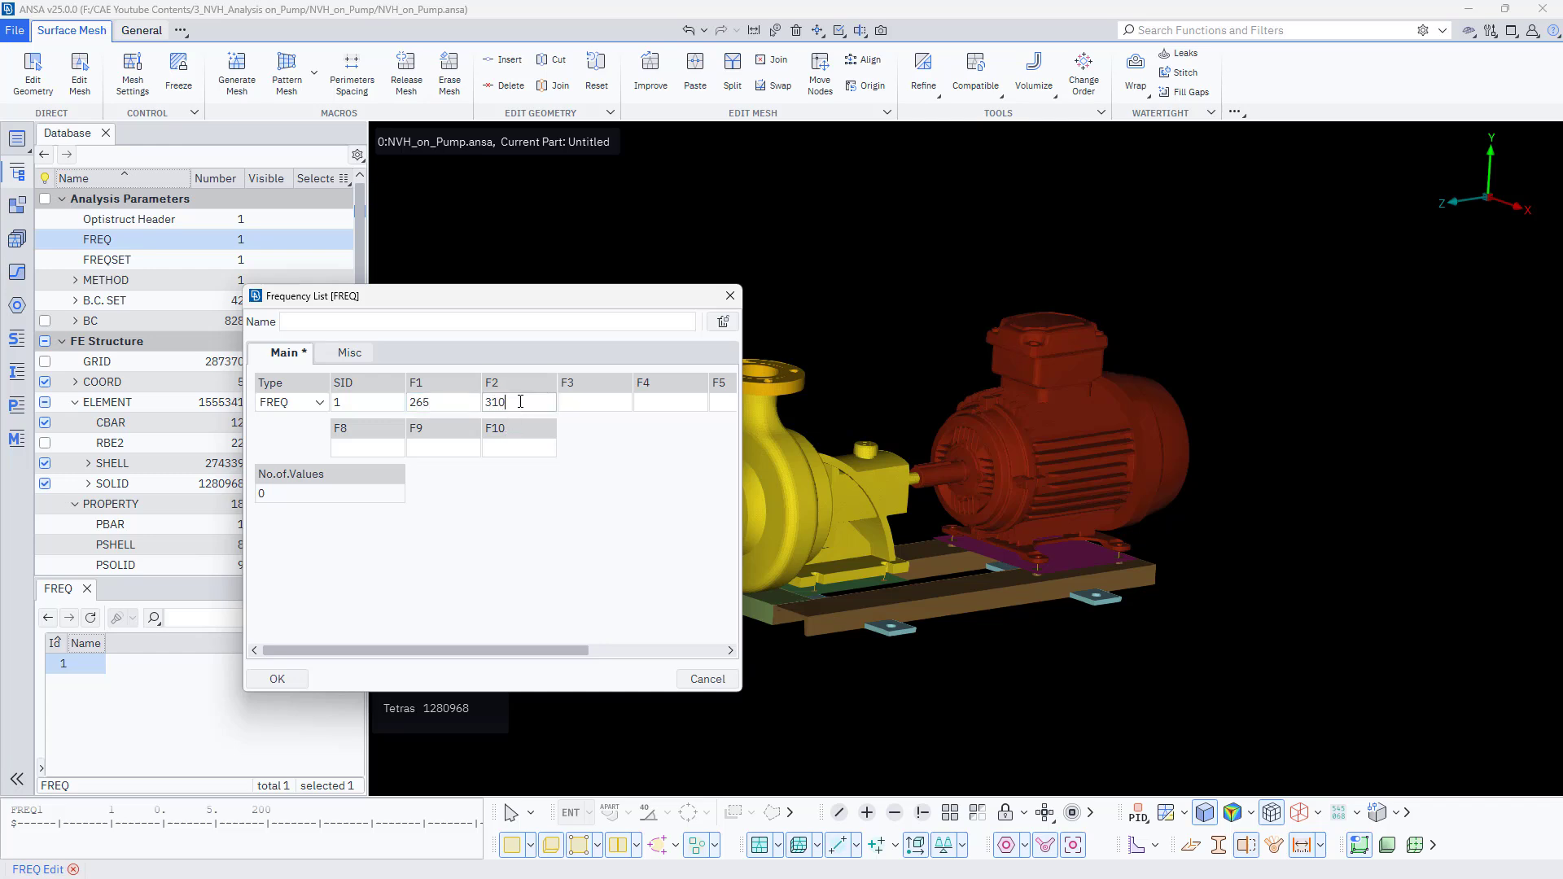
click(359, 402)
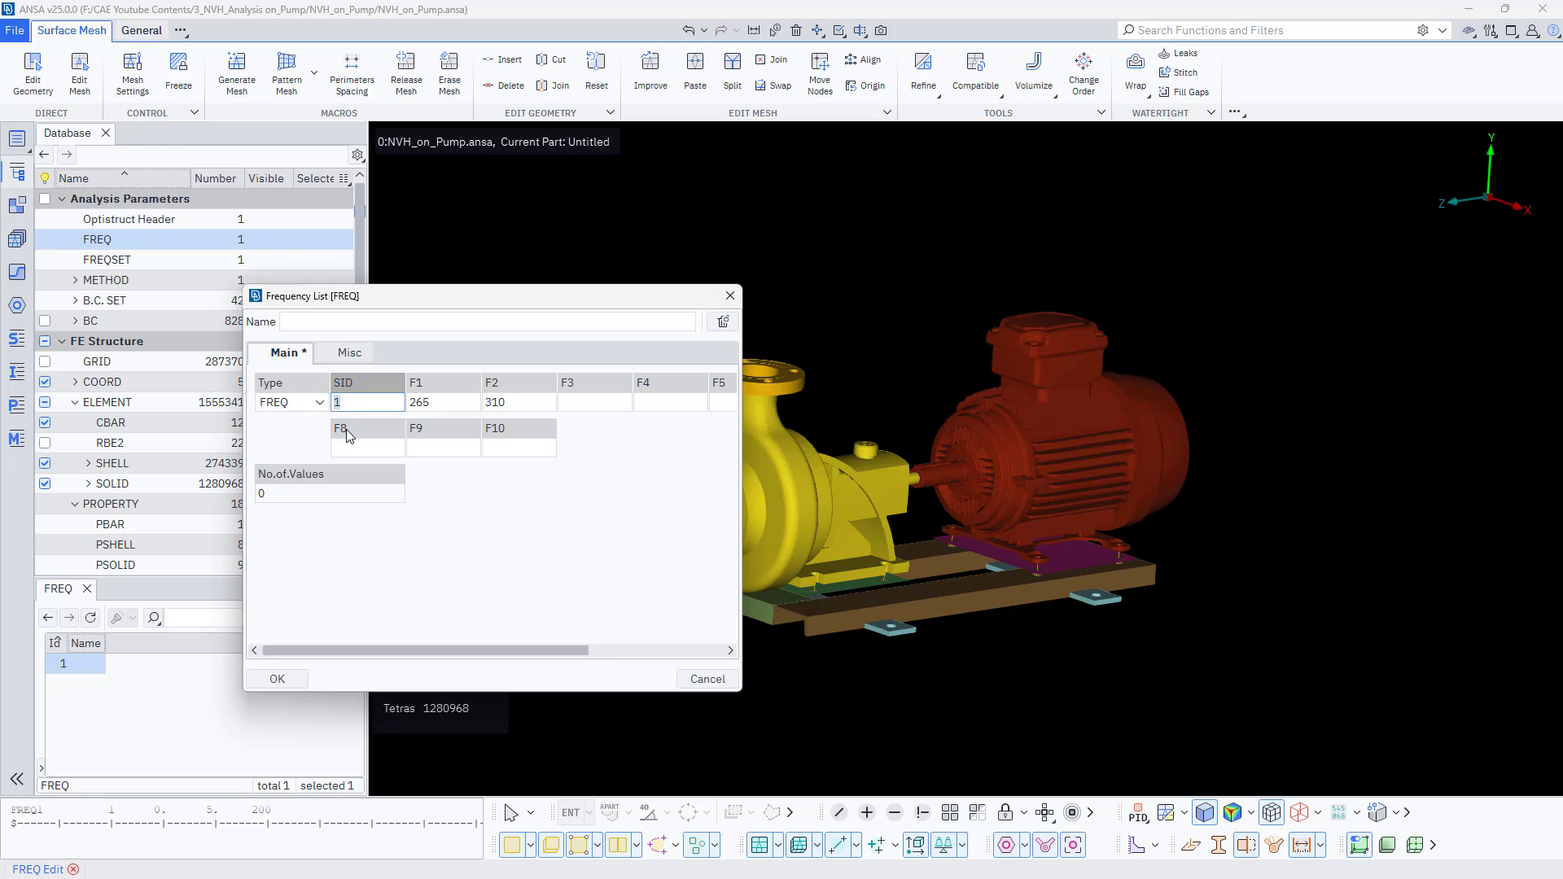
text(100)
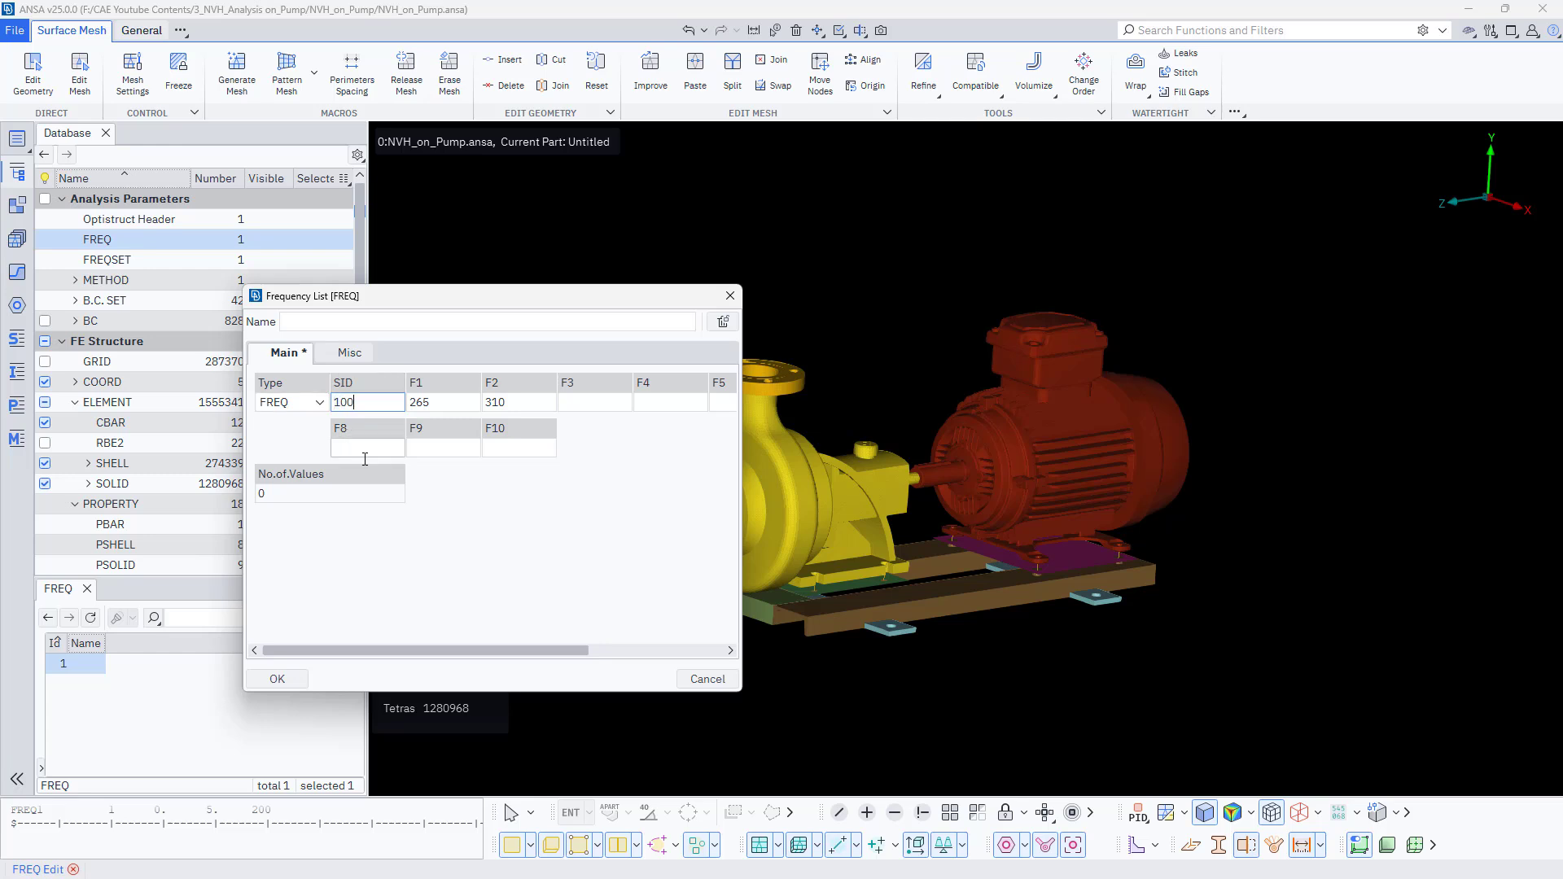
click(278, 681)
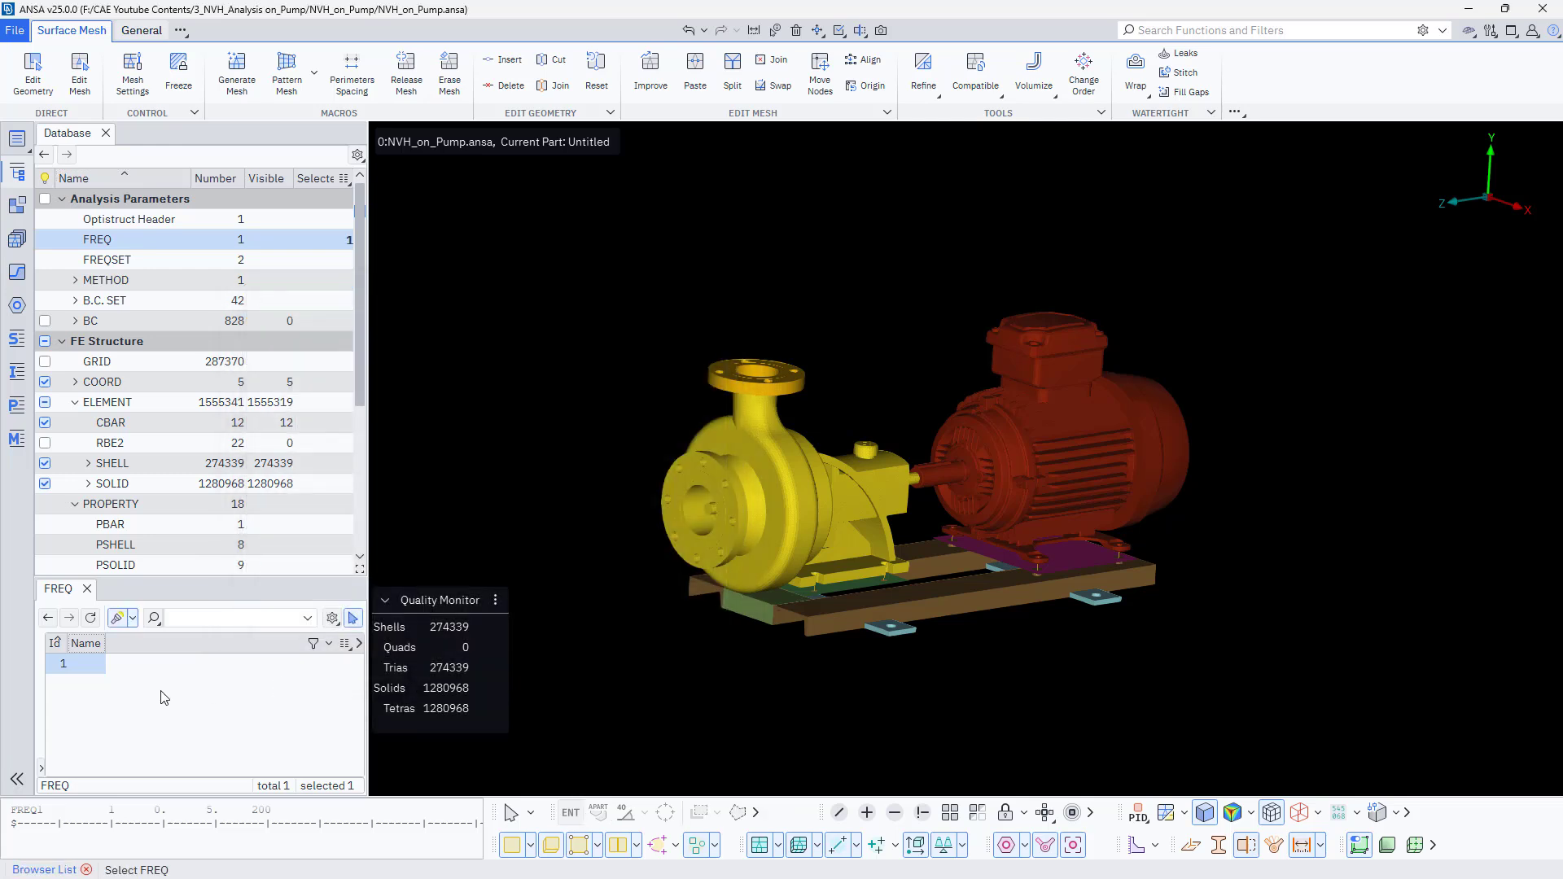
- Create a new FREQ card with SID 101 listing frequencies 265 and 310
right_click(164, 698)
click(200, 513)
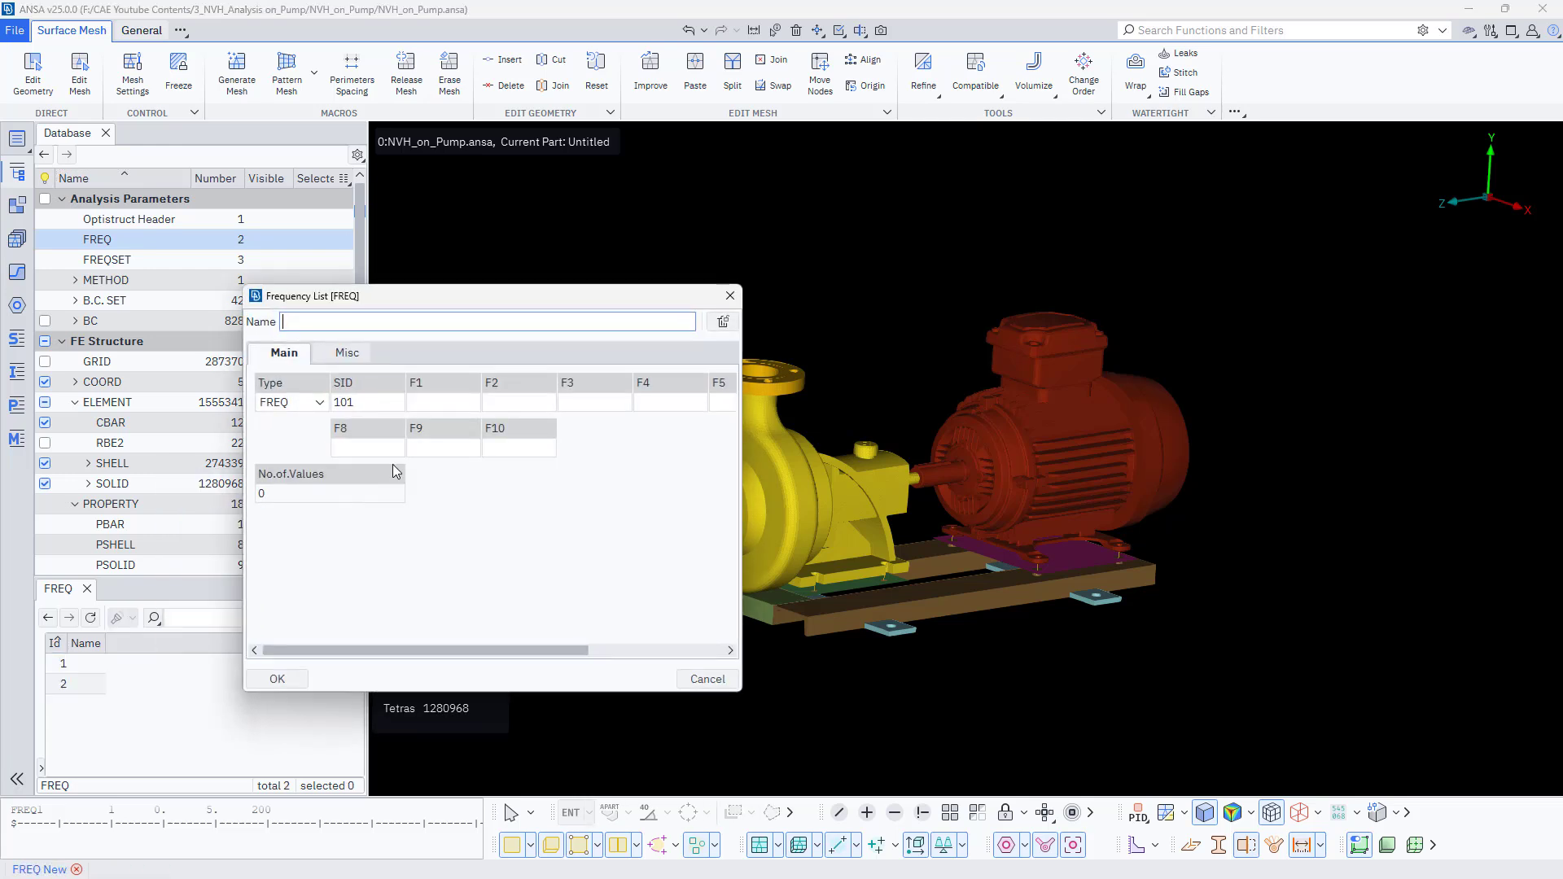
click(434, 402)
text(265)
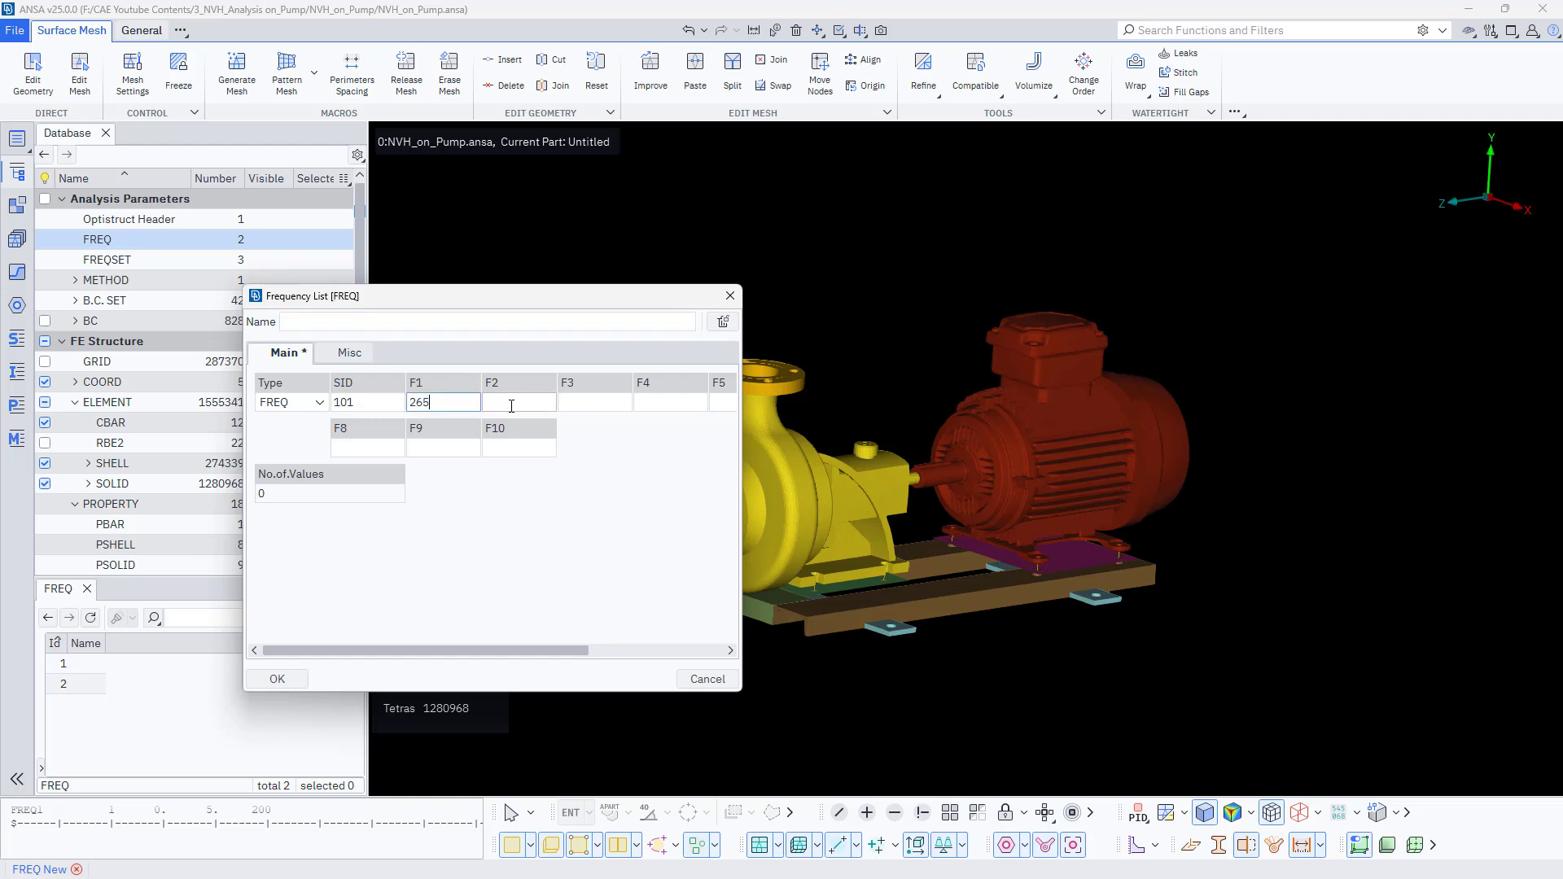
click(511, 403)
text(310)
click(277, 680)
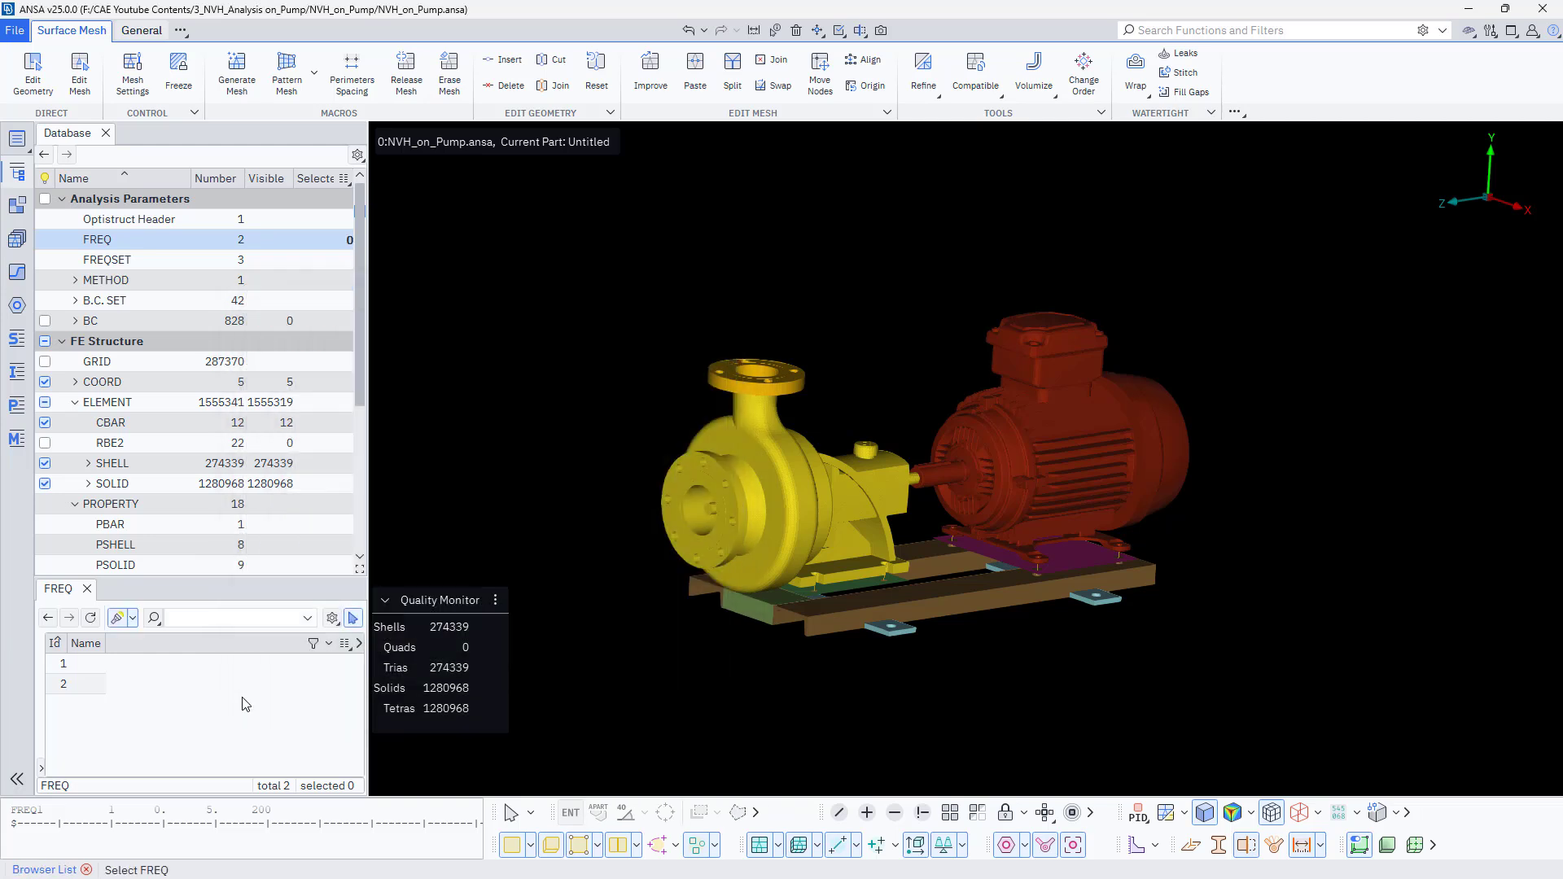
- Add two more FREQ cards, the second with SID 103 and a frequency of 300
right_click(184, 730)
click(220, 544)
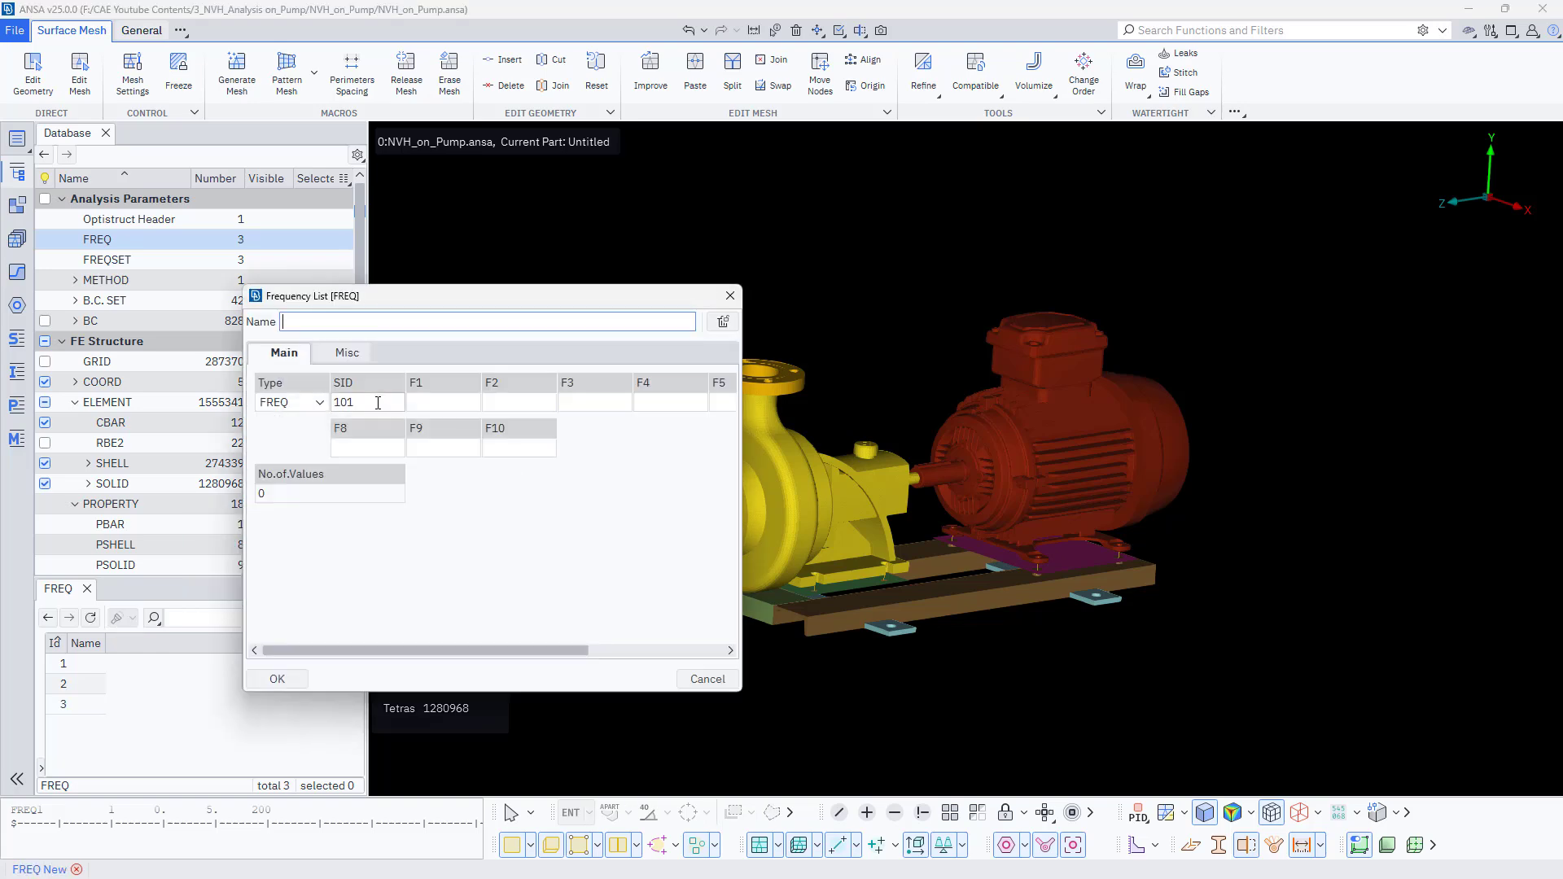
click(277, 678)
right_click(220, 706)
click(263, 516)
text(325)
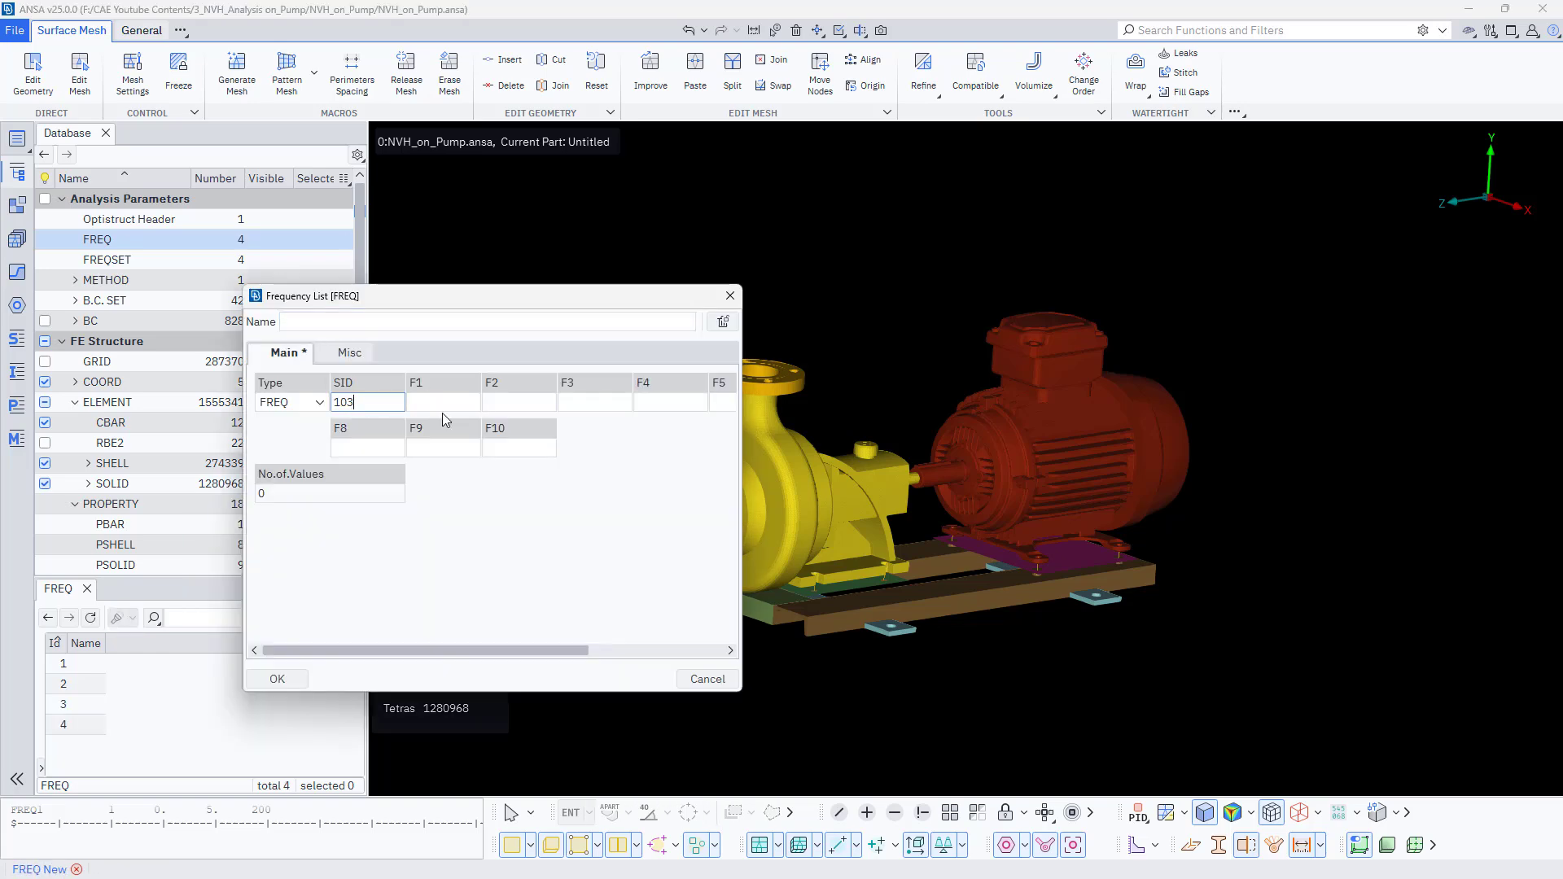
click(442, 407)
text(300)
click(502, 404)
click(278, 679)
- Open the first FREQ card to review its entries and close it
click(76, 666)
double_click(76, 665)
click(276, 679)
- Show the SID column in the FREQ list
click(344, 643)
click(372, 393)
text(sid)
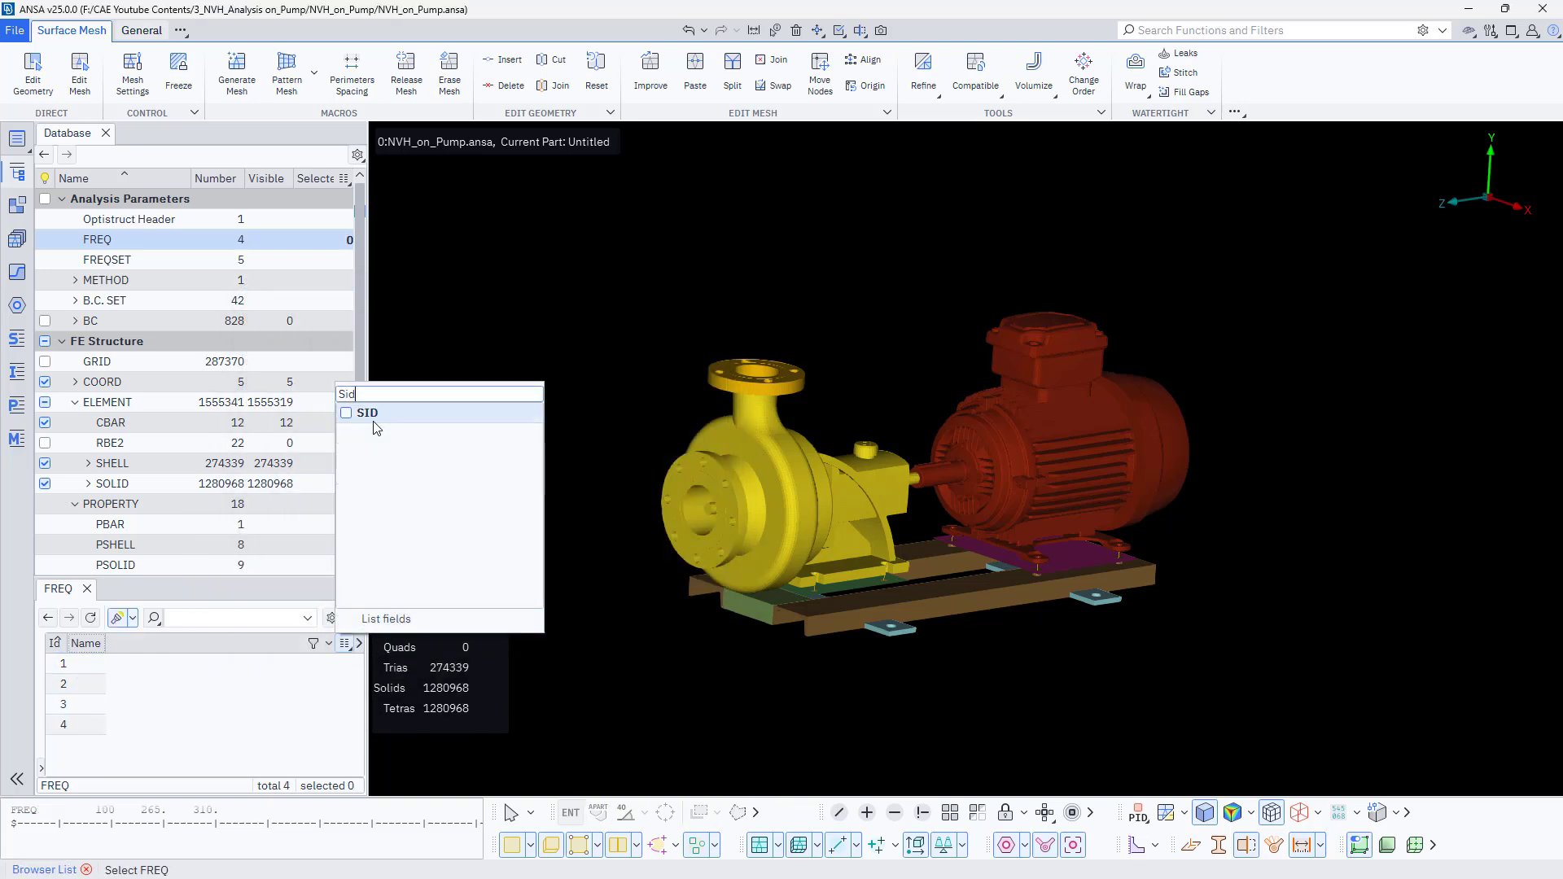
click(370, 416)
click(178, 705)
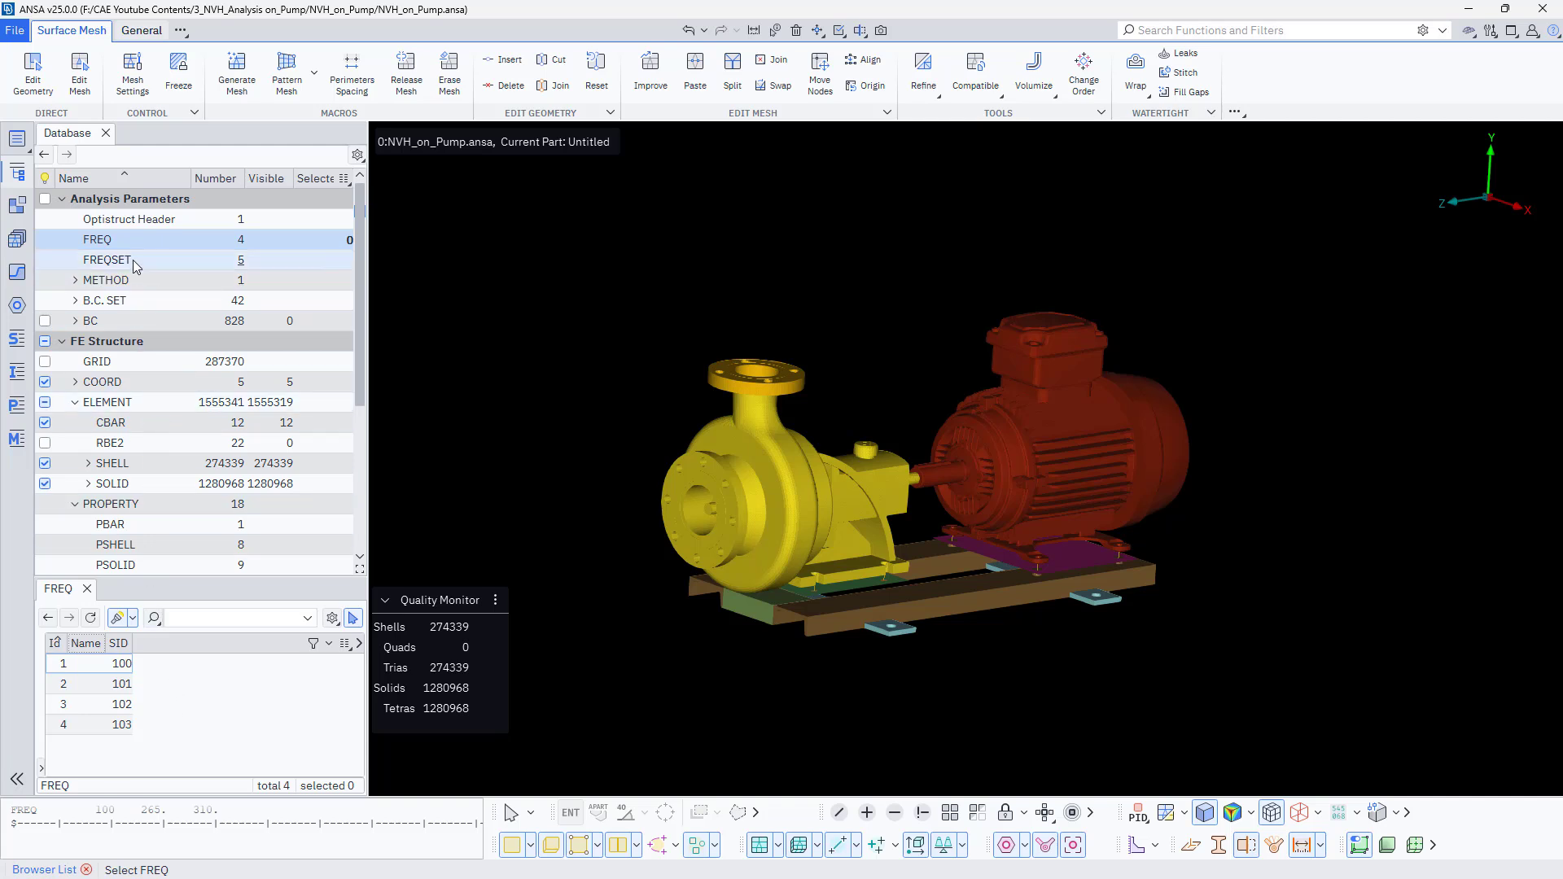
- Open the Optistruct header editor and examine its case control text from the top
click(162, 223)
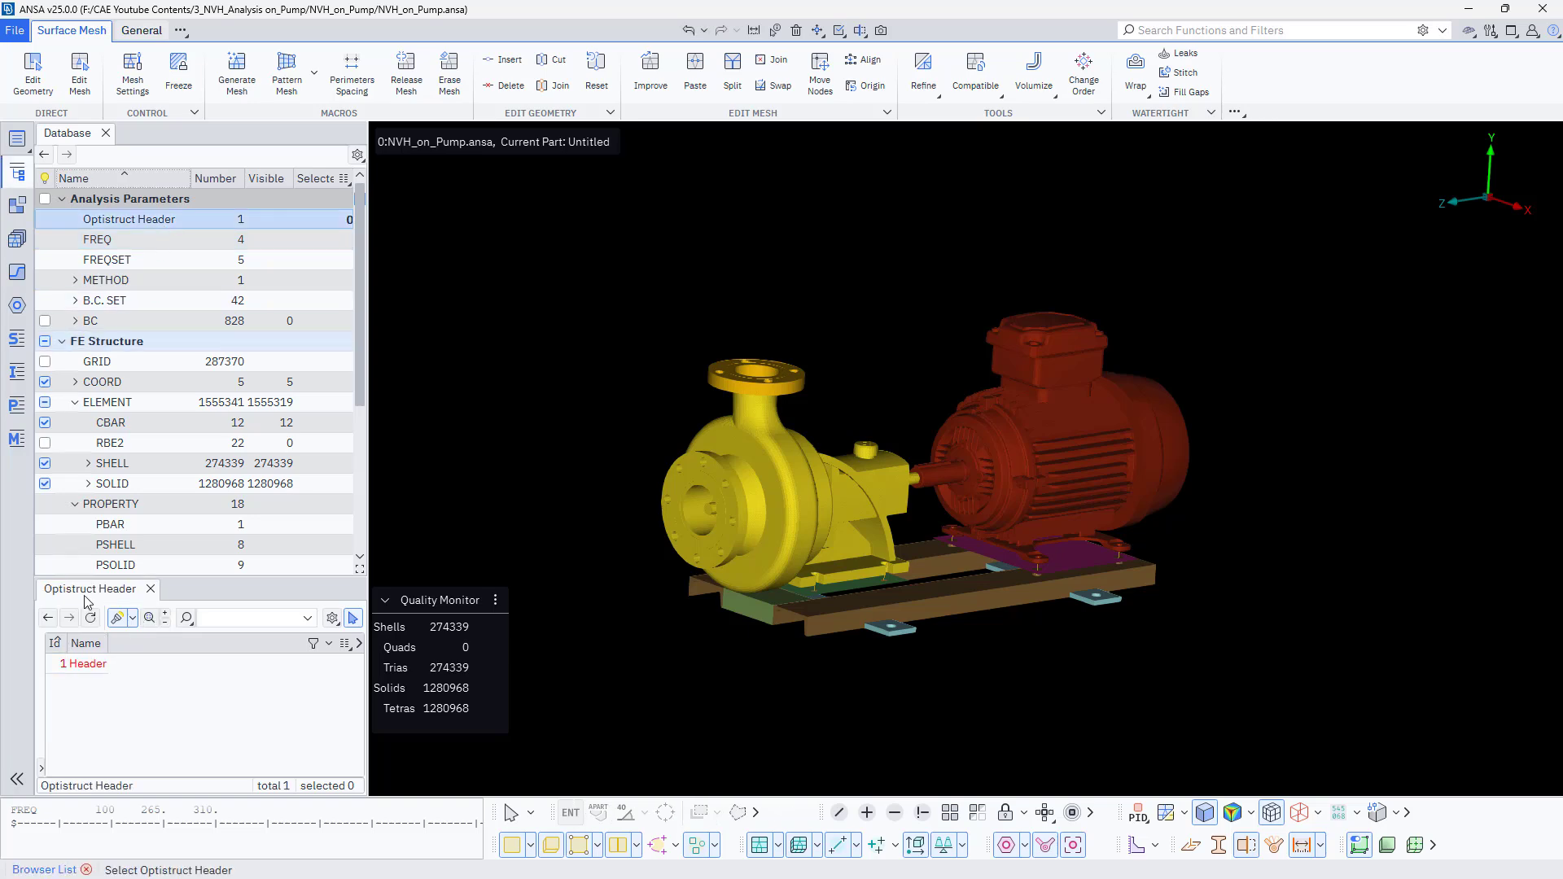
double_click(84, 664)
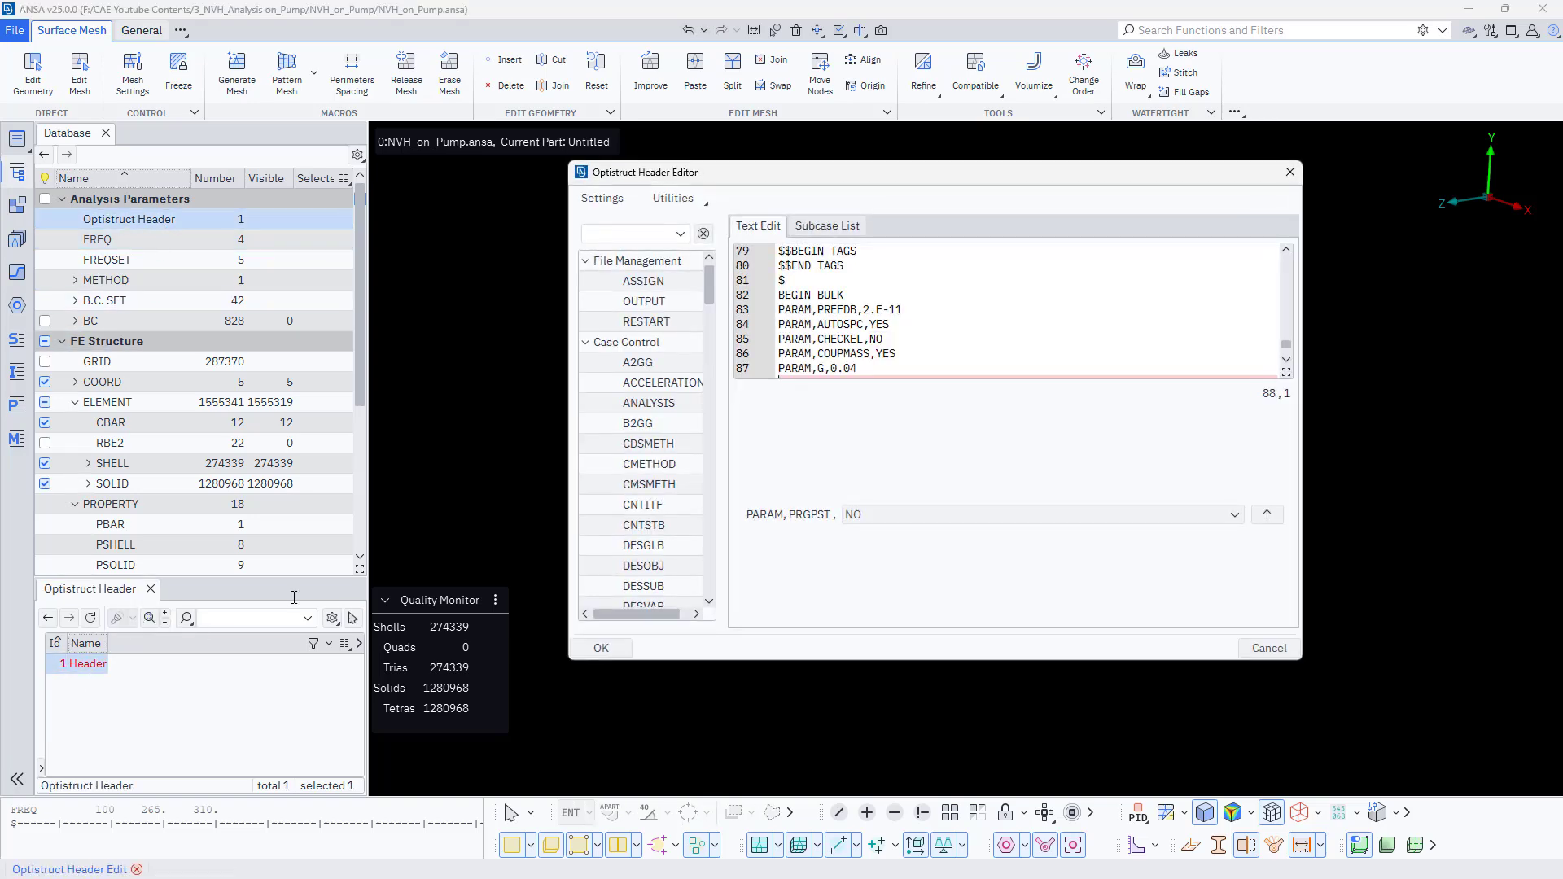
drag(837, 216, 544, 226)
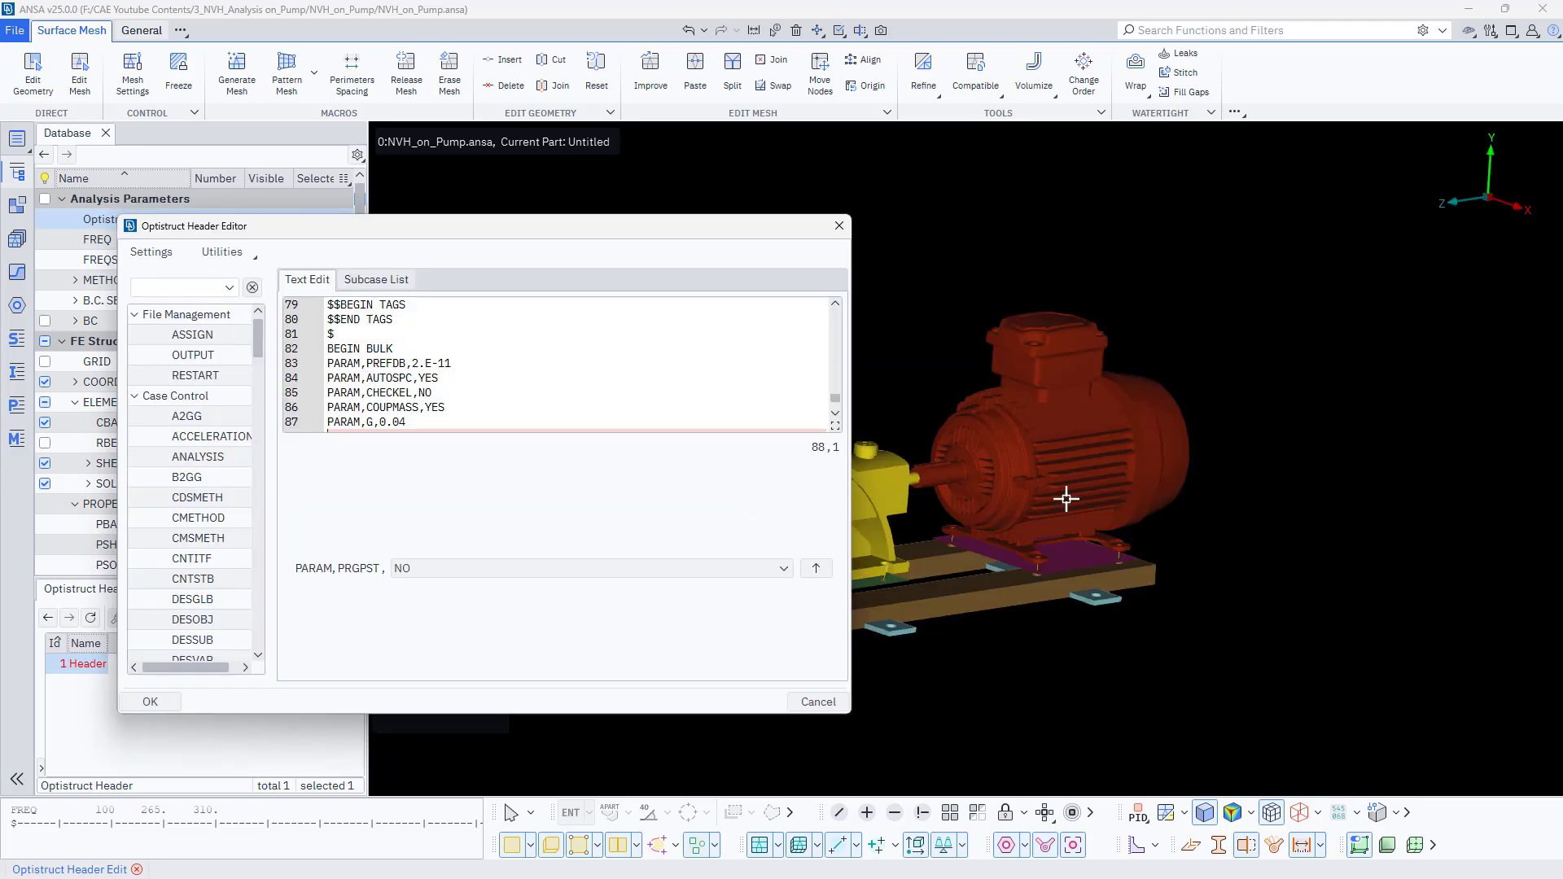
scroll(1067, 499, down, 4)
scroll(954, 517, up, 4)
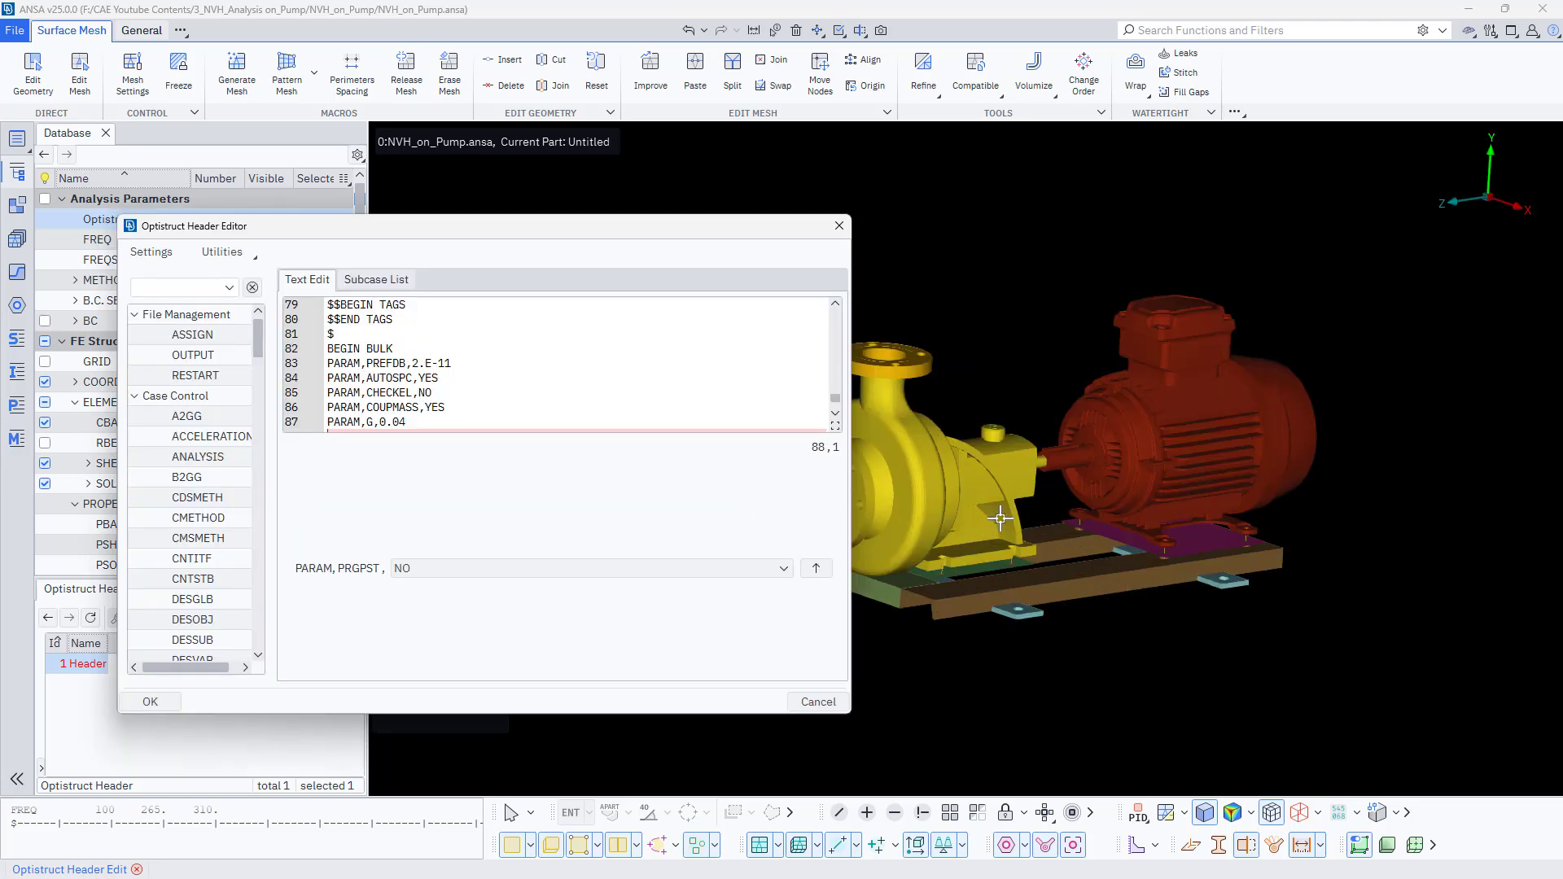
click(1040, 522)
middle_drag(1056, 387, 1172, 338)
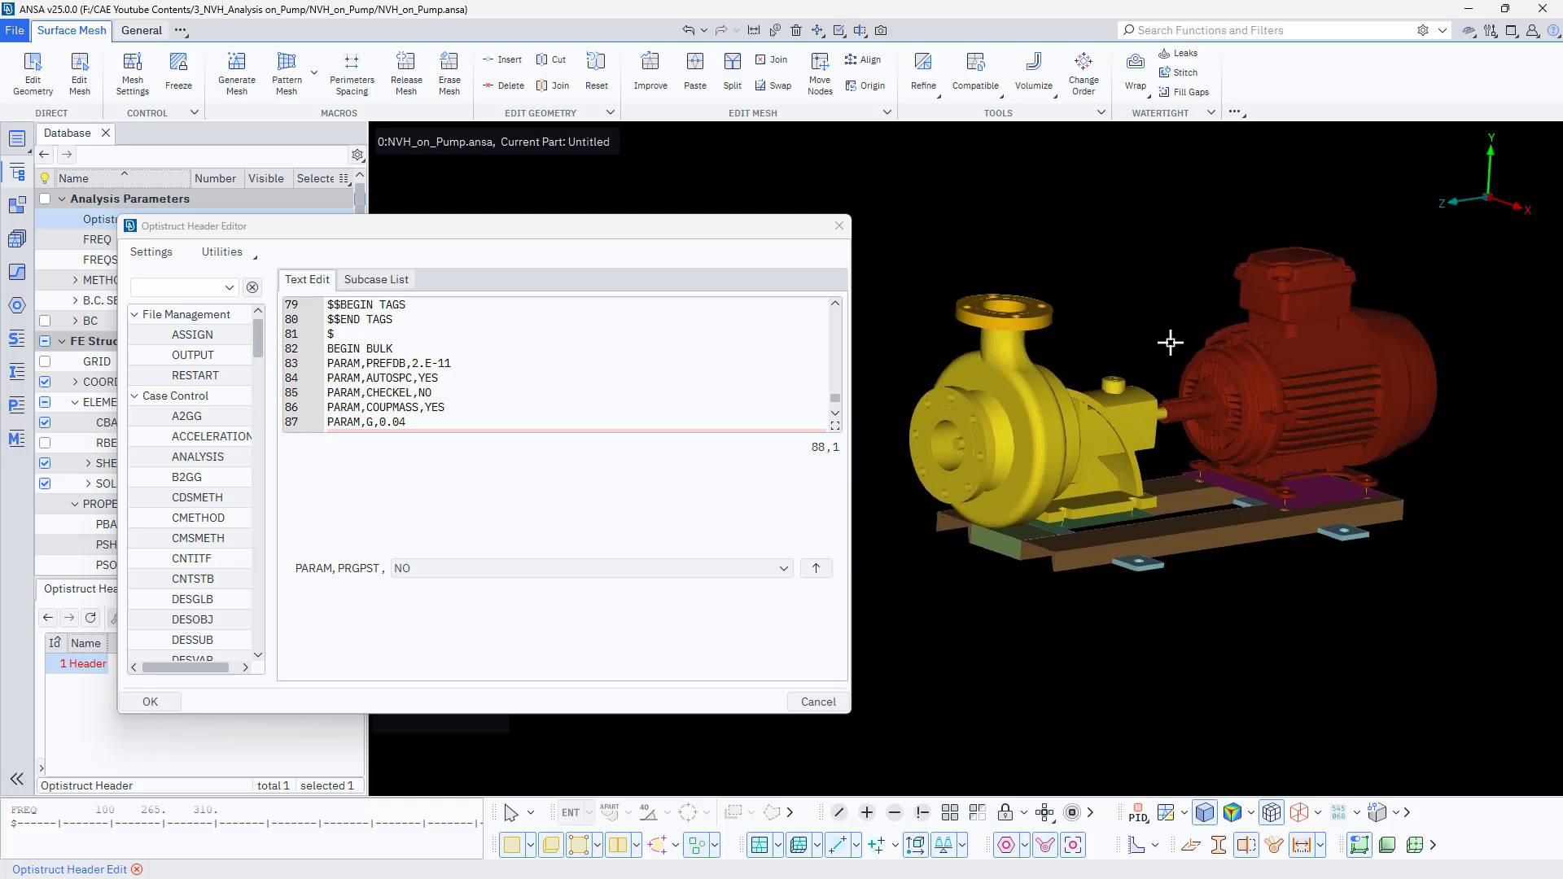
scroll(495, 388, down, 1)
scroll(495, 388, up, 5)
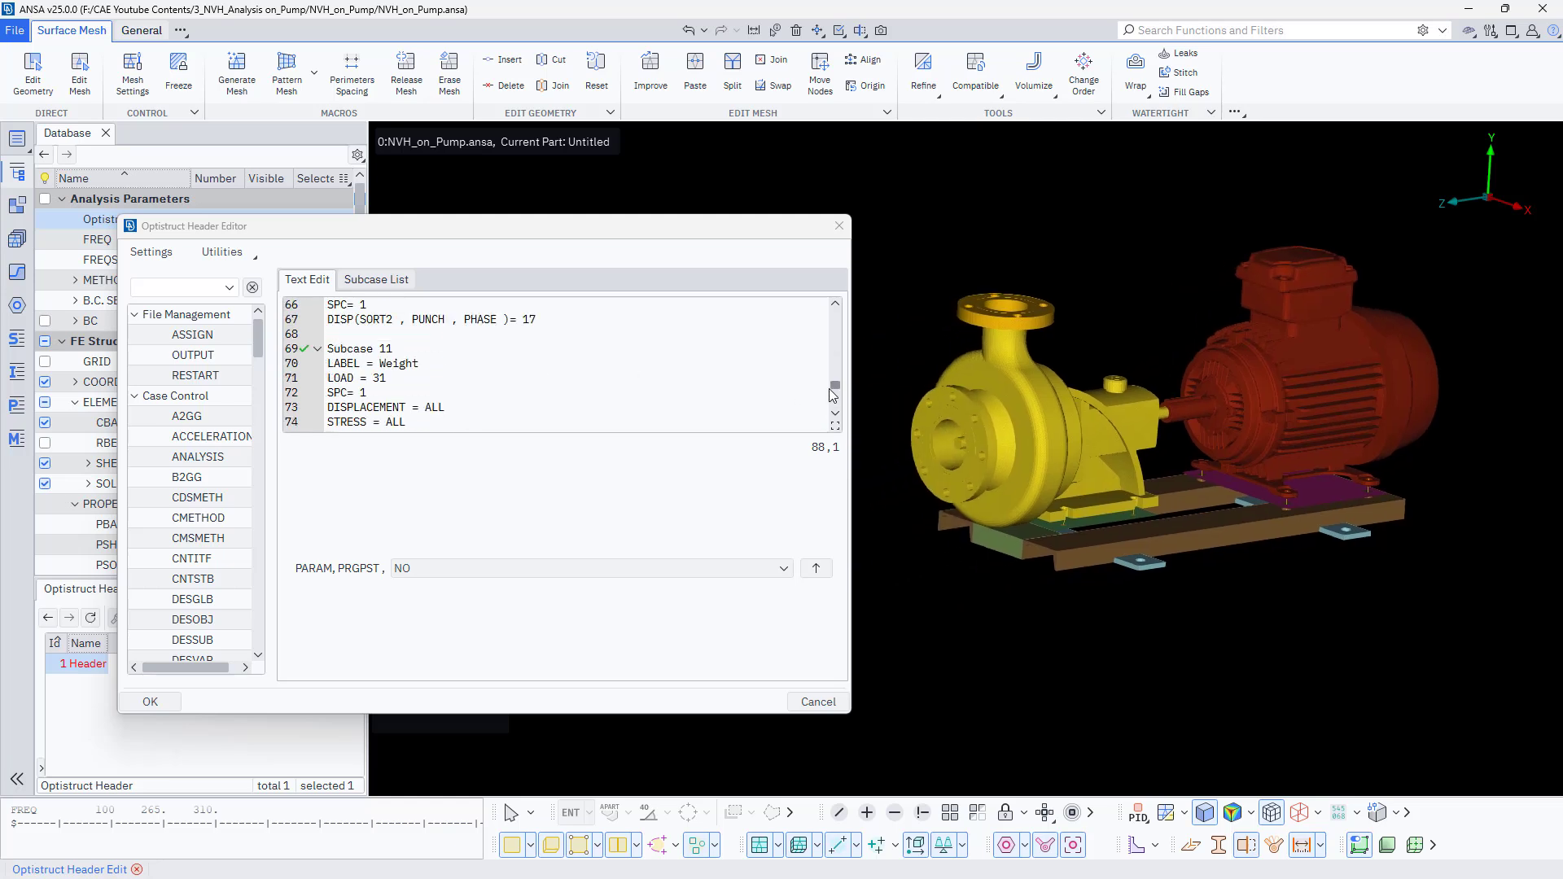
drag(833, 383, 839, 314)
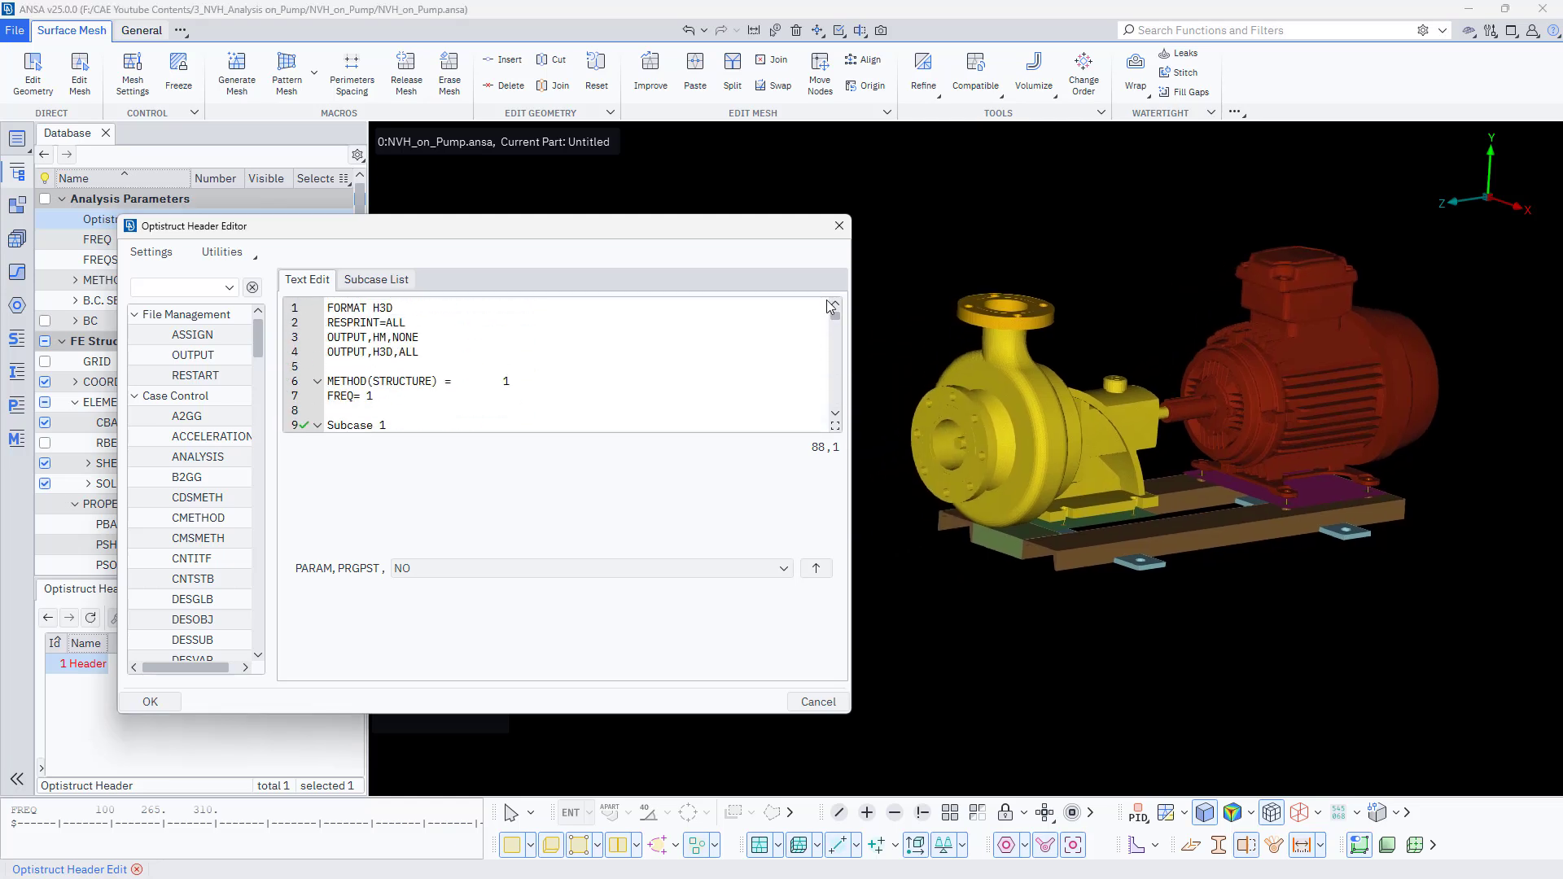
- Delete the FREQ= 1 line in the header, undo the deletion, and cancel the header editor
click(388, 396)
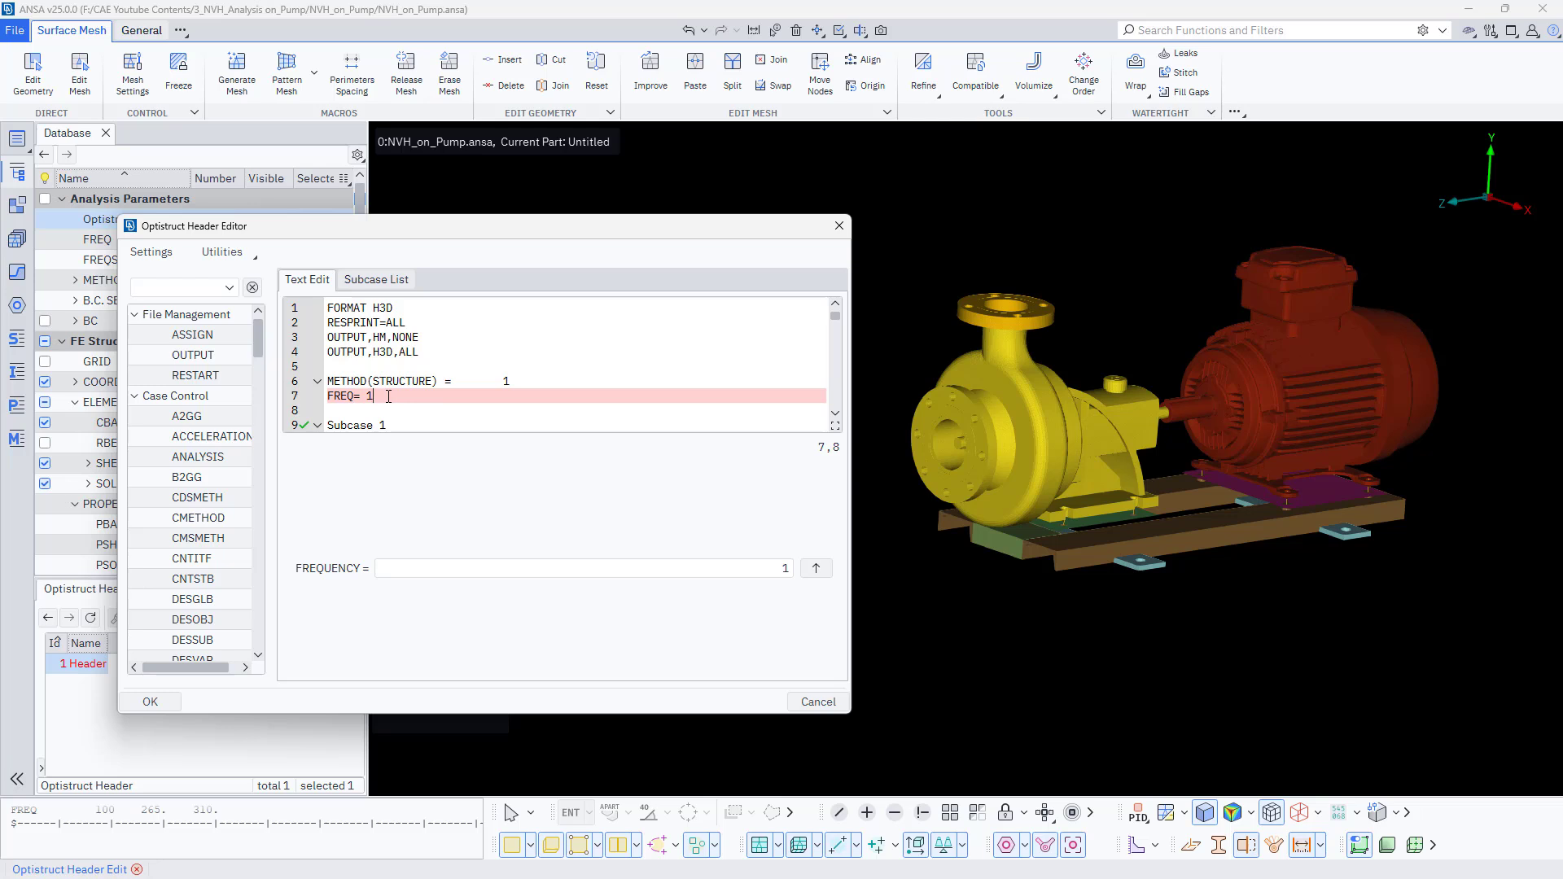
drag(388, 396, 329, 397)
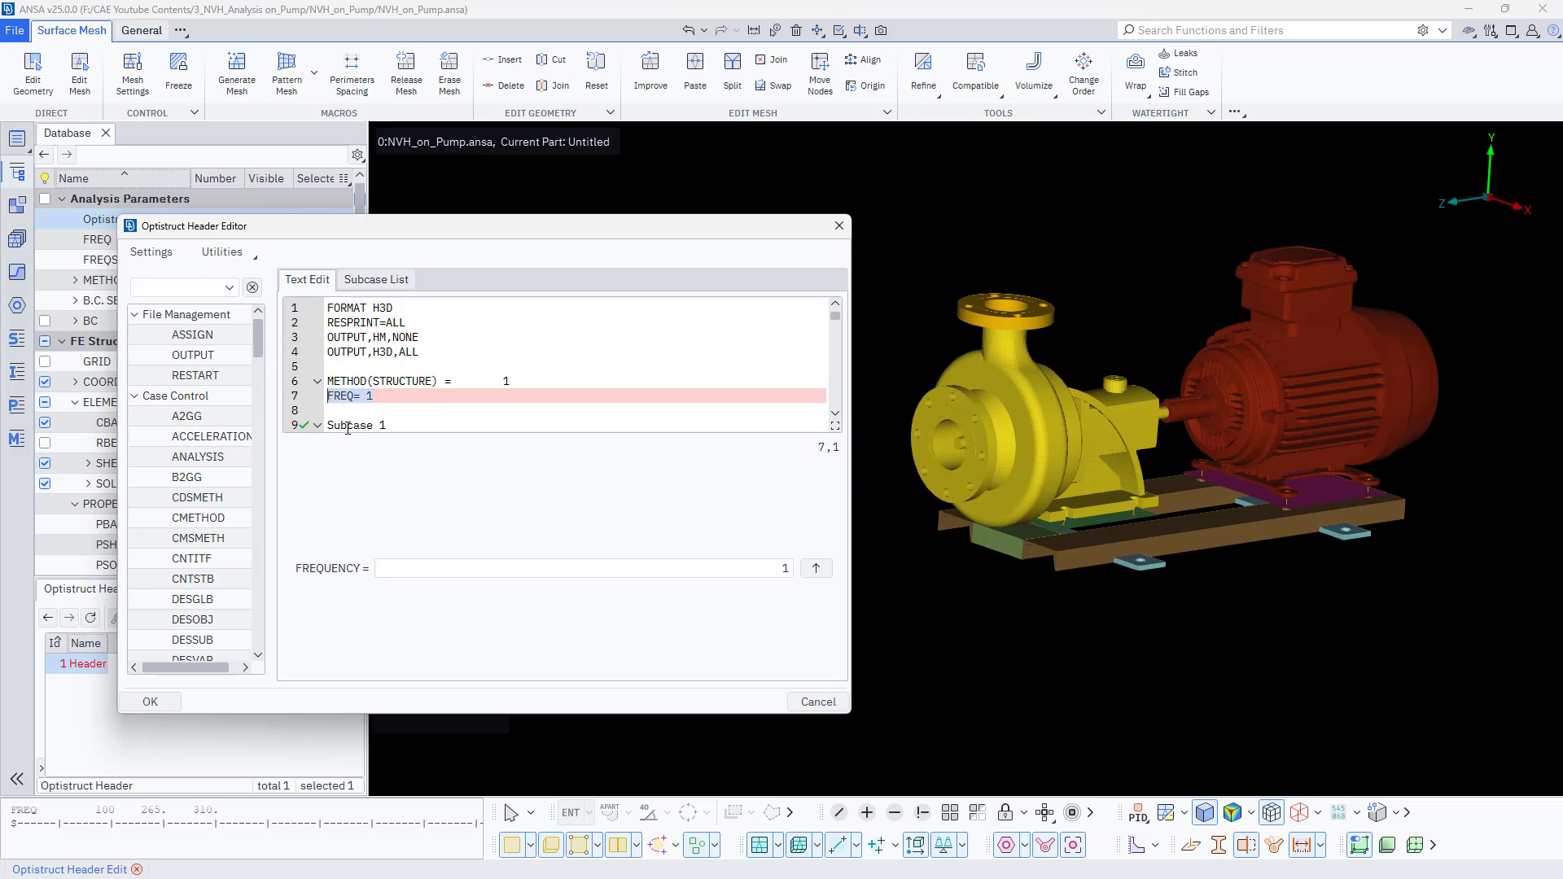
key(Delete)
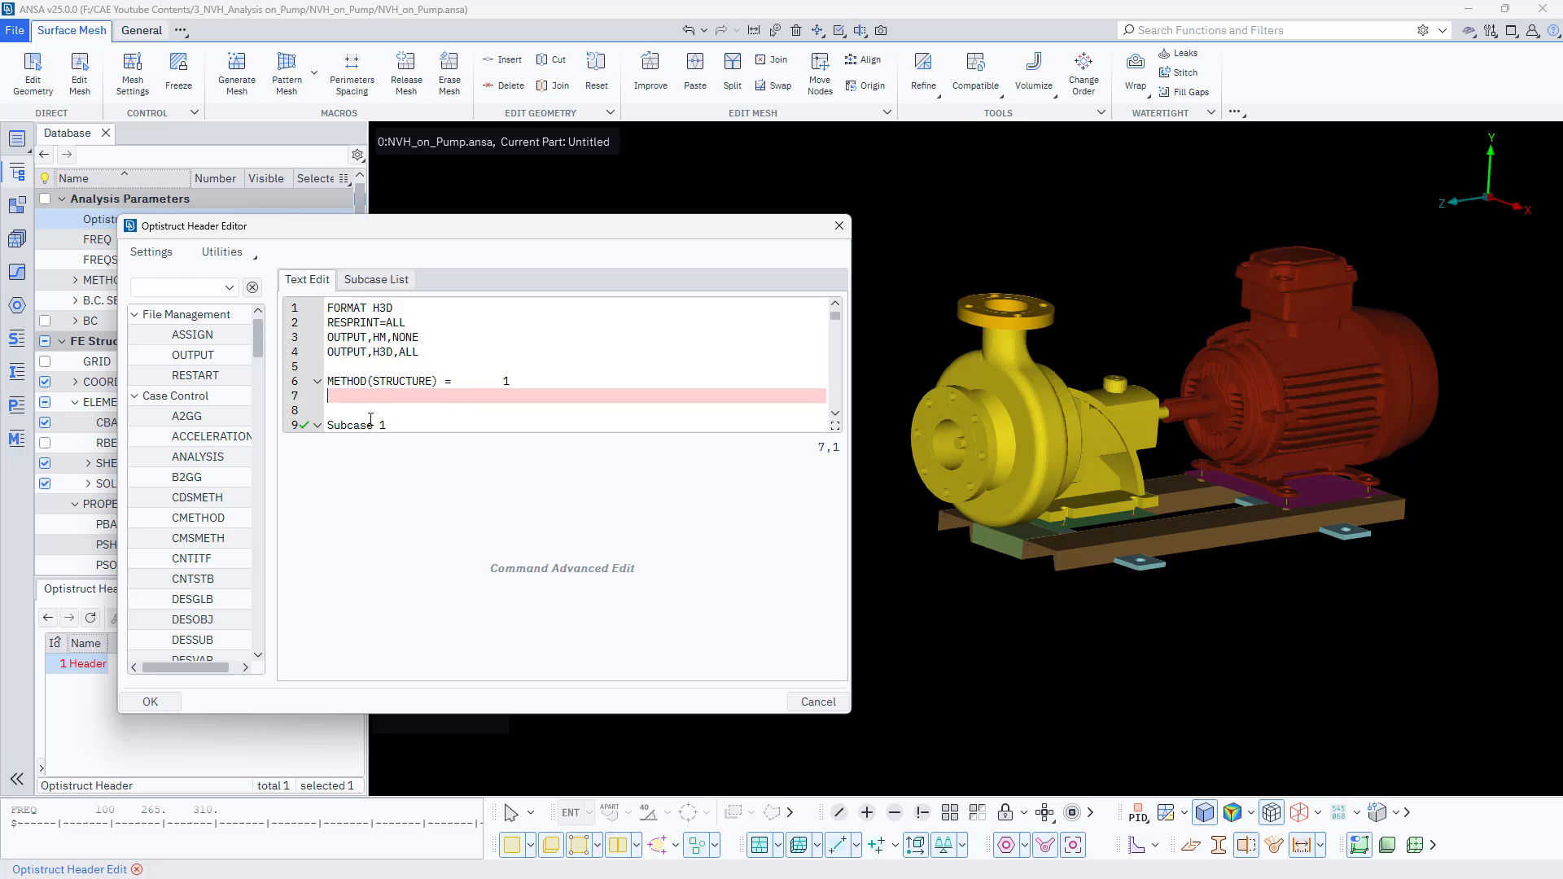
key(ctrl+z)
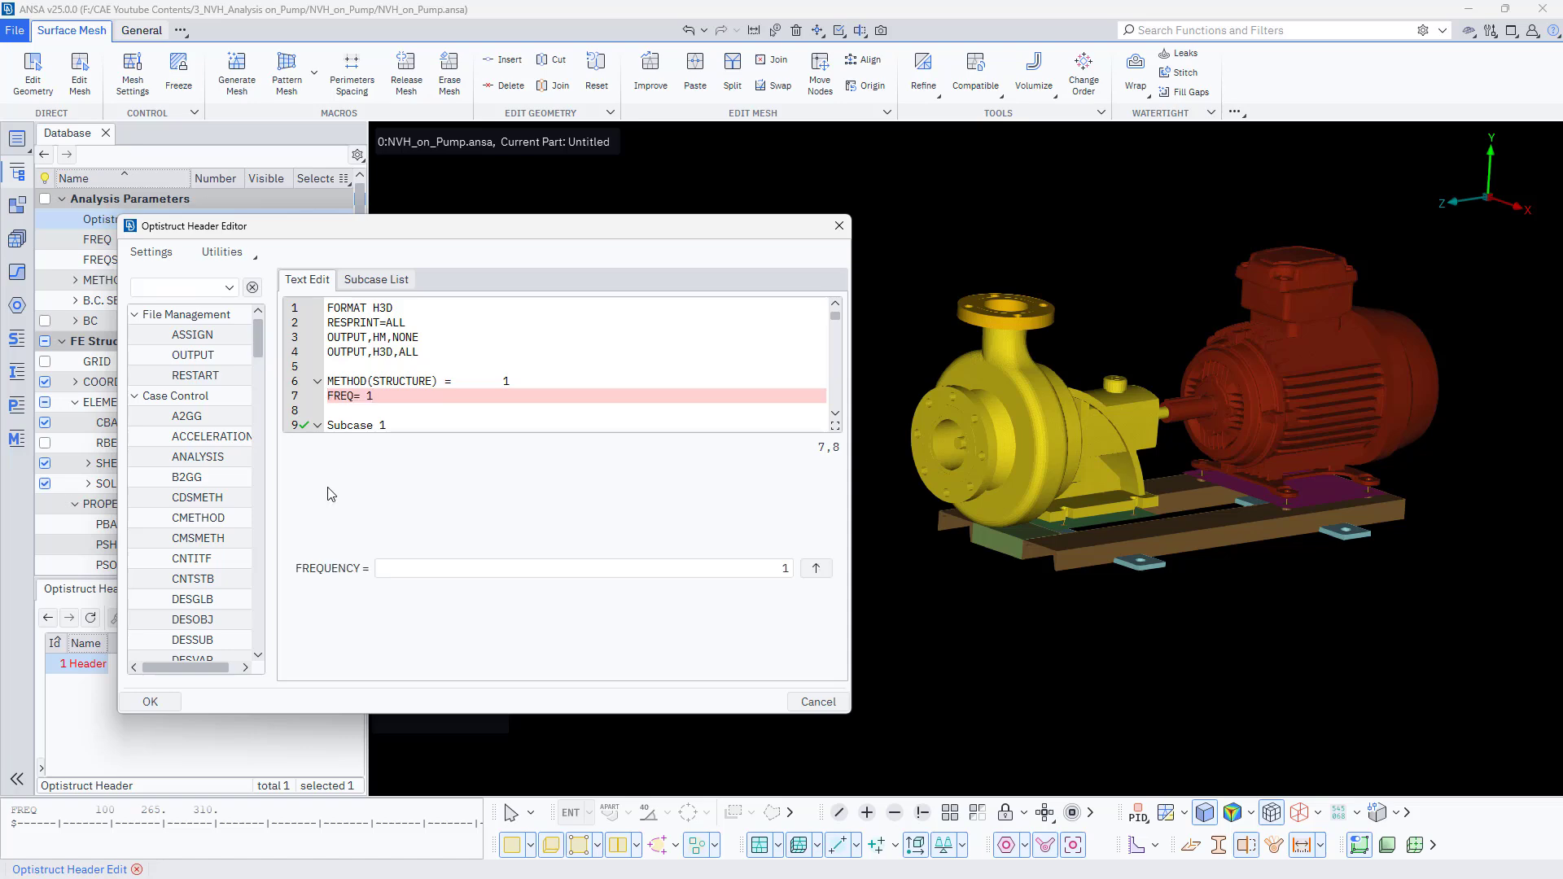
click(817, 702)
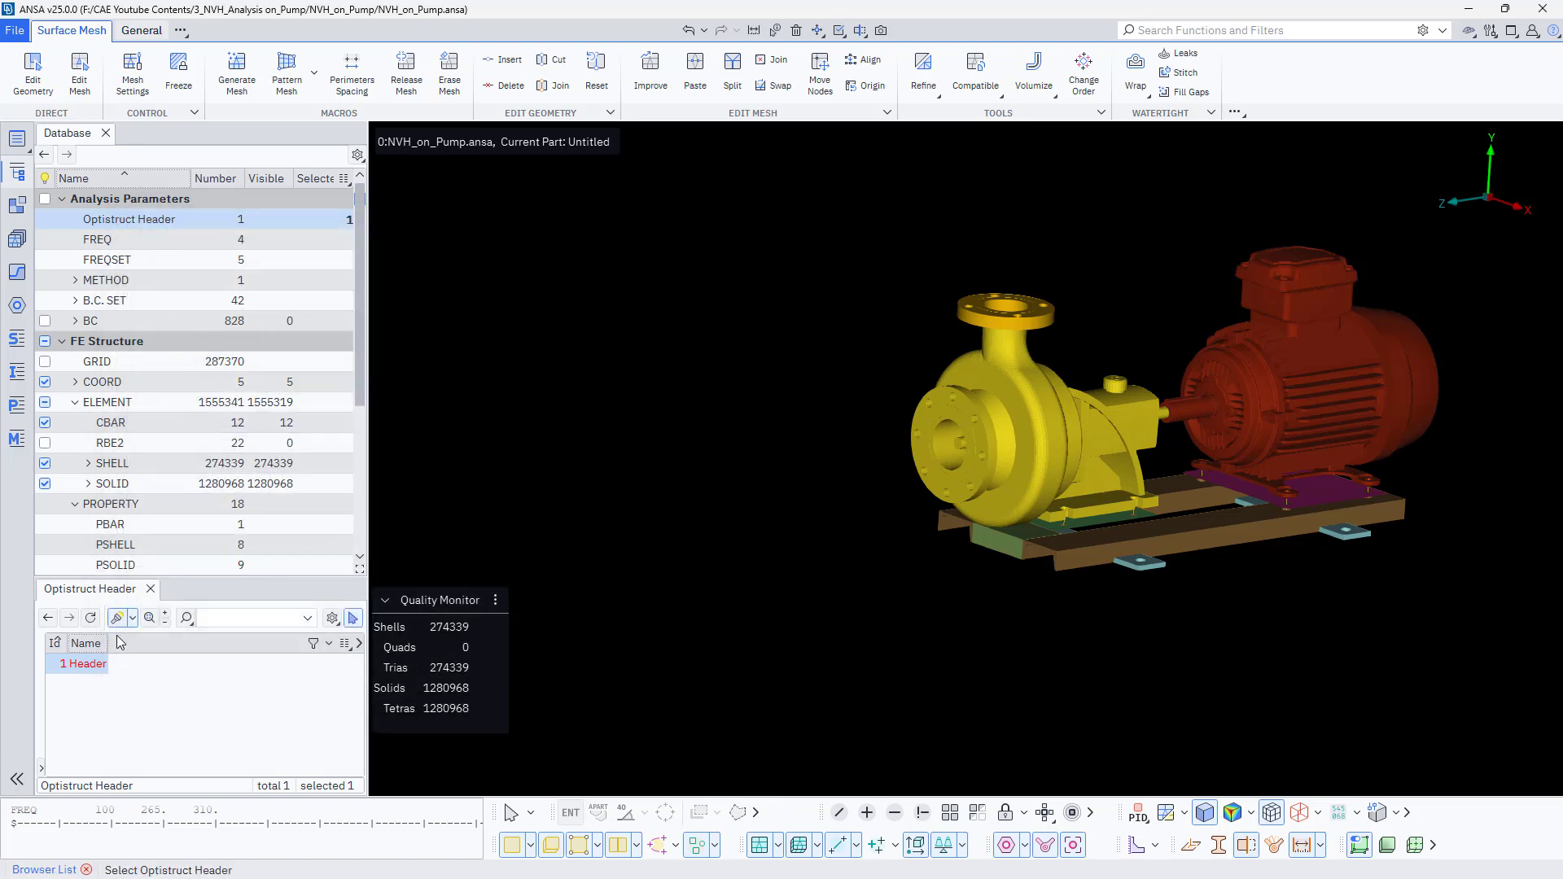
- Create a new frequency list card of type FREQ1
click(99, 240)
right_click(208, 747)
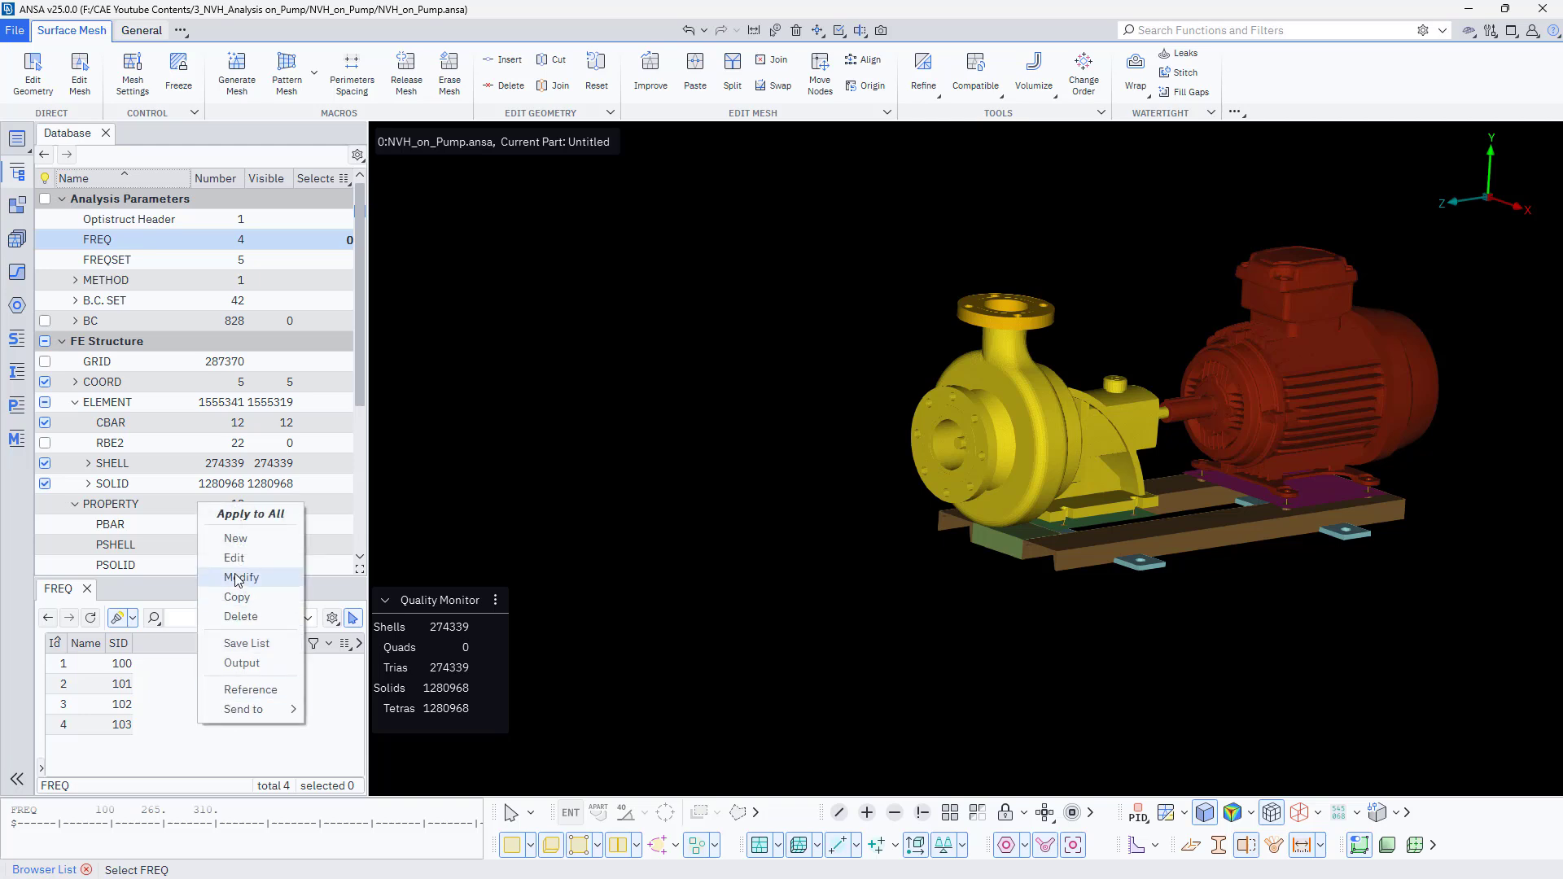
click(232, 540)
click(319, 402)
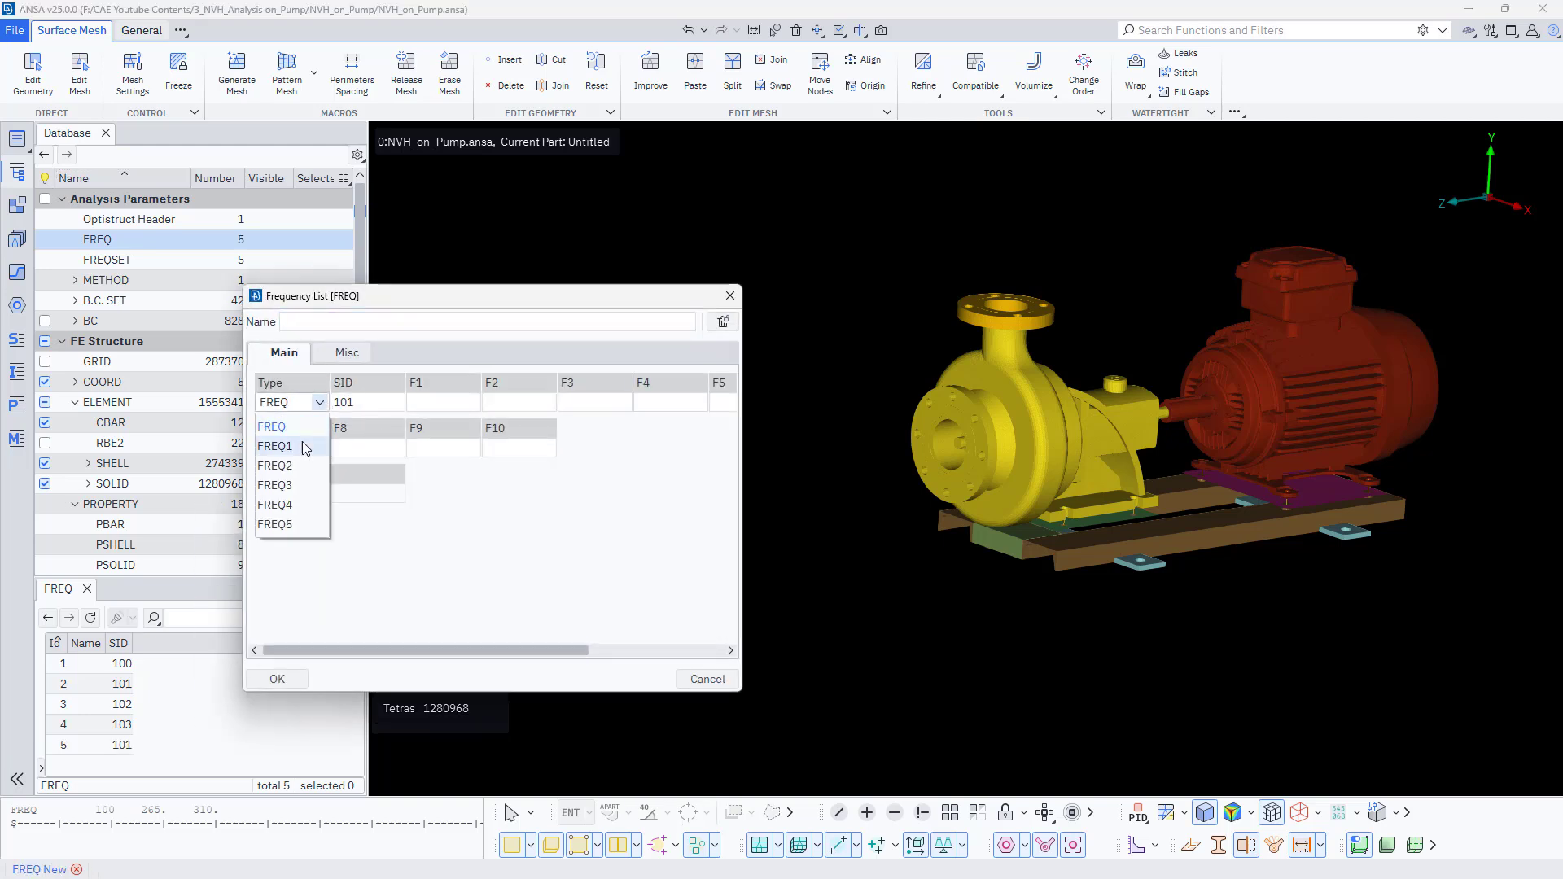
click(301, 441)
- Set the FREQ1 card to F1 0, DF 1, NDF 1000 and SID 1, then confirm
click(462, 400)
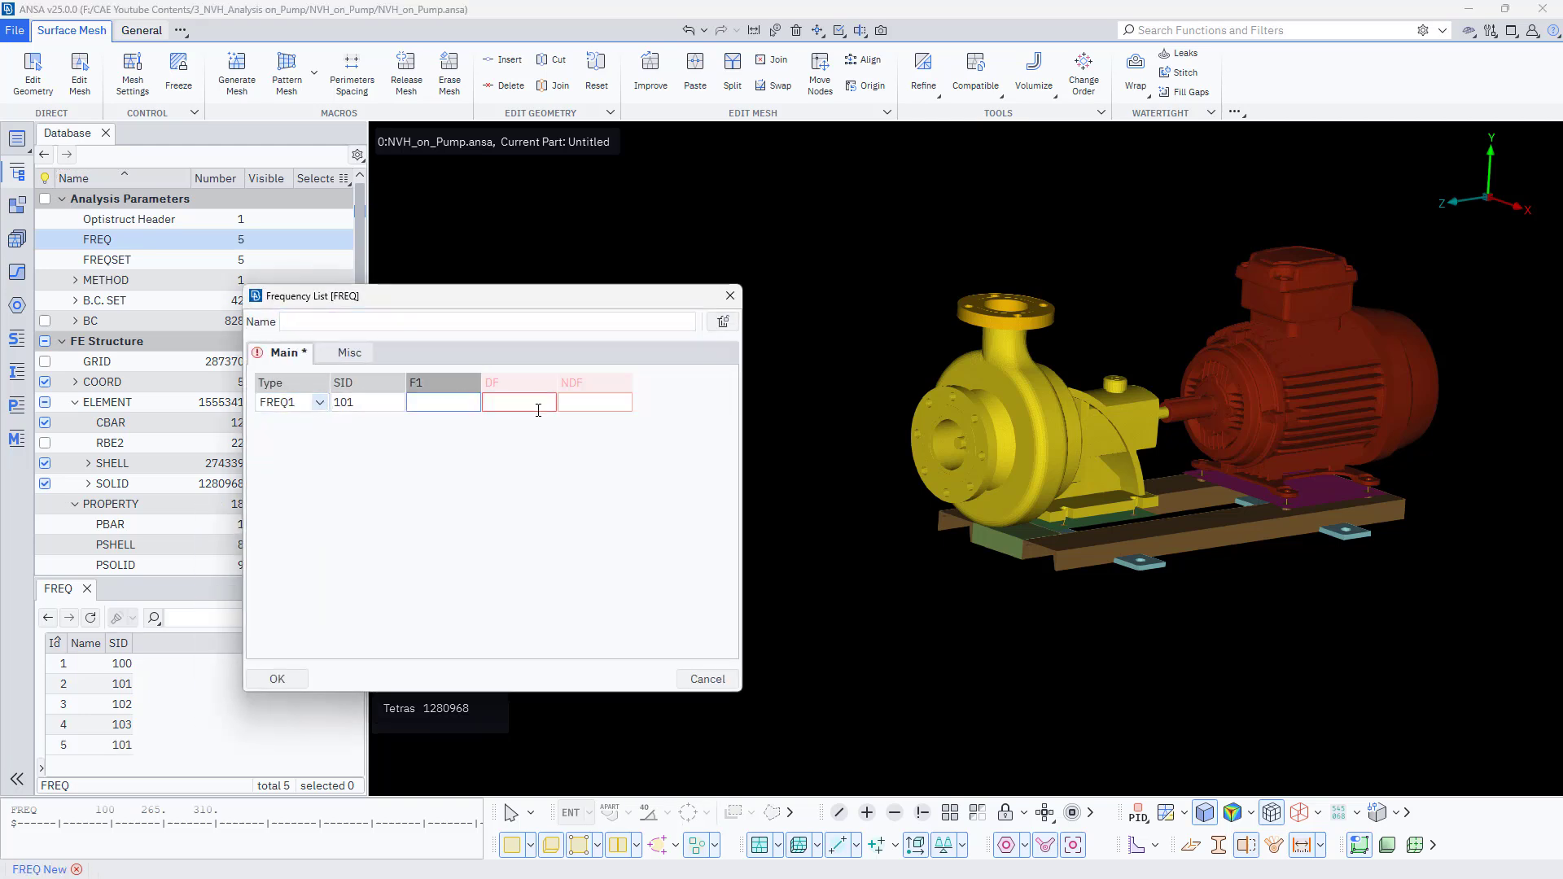
text(0)
click(513, 402)
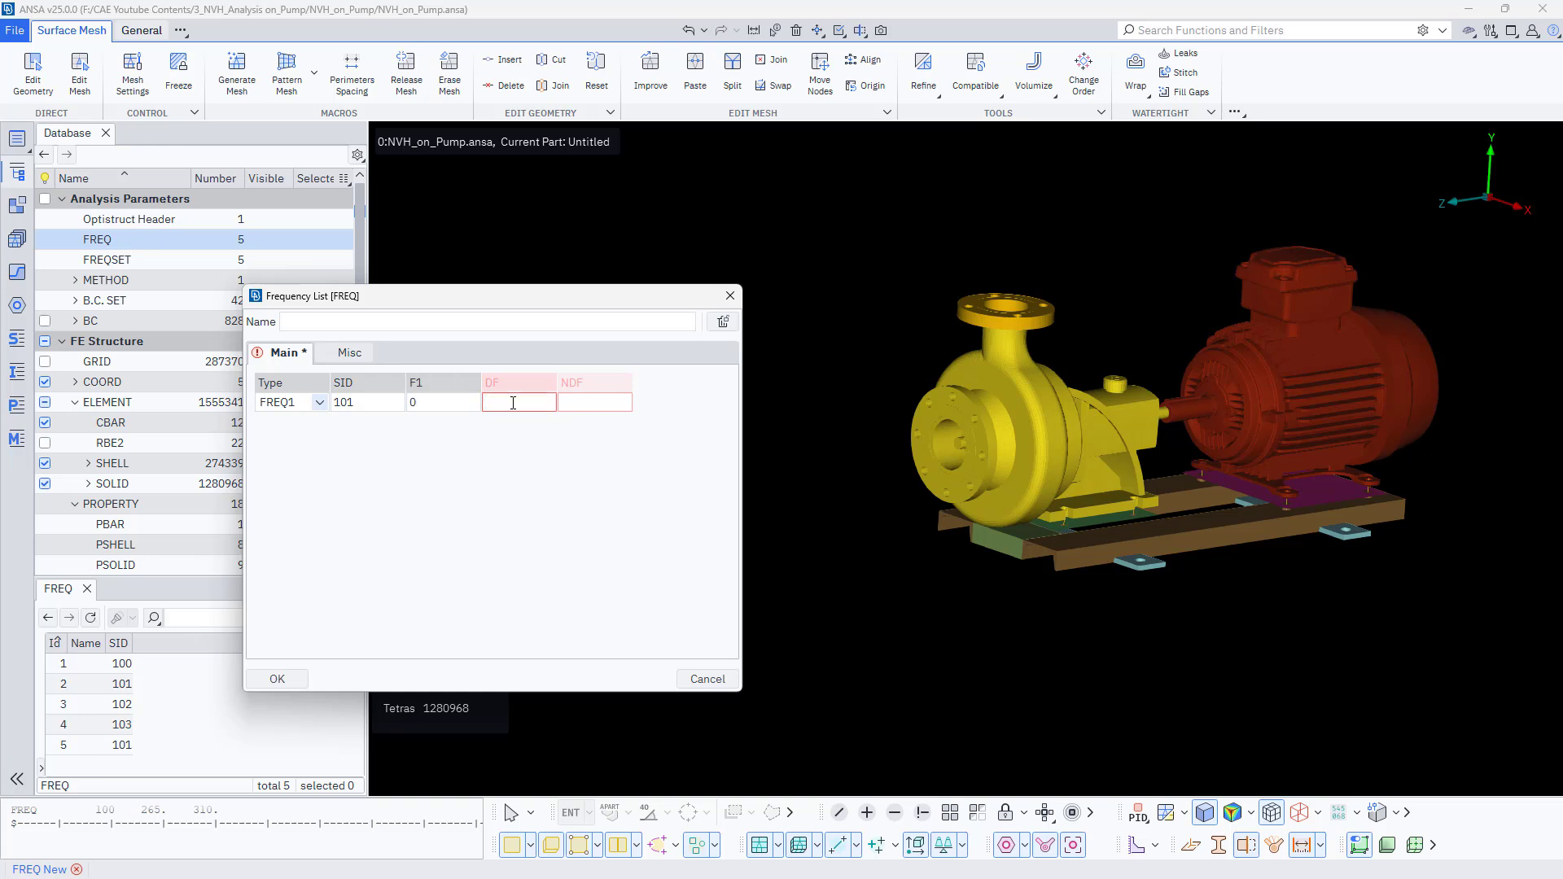
text(1)
click(570, 402)
text(1000)
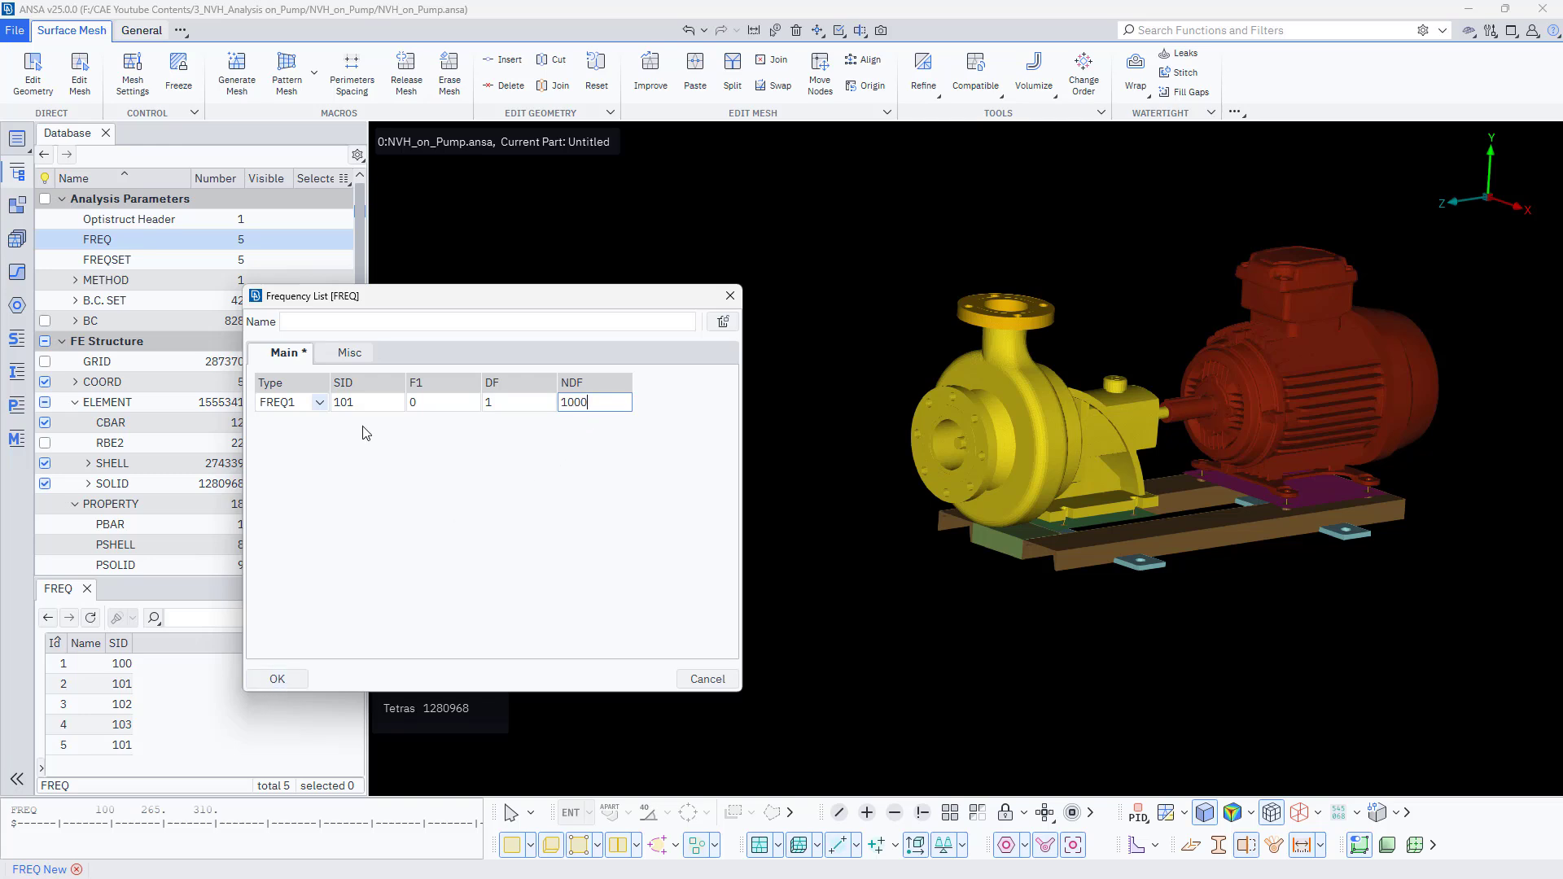
double_click(328, 407)
text(1)
click(276, 680)
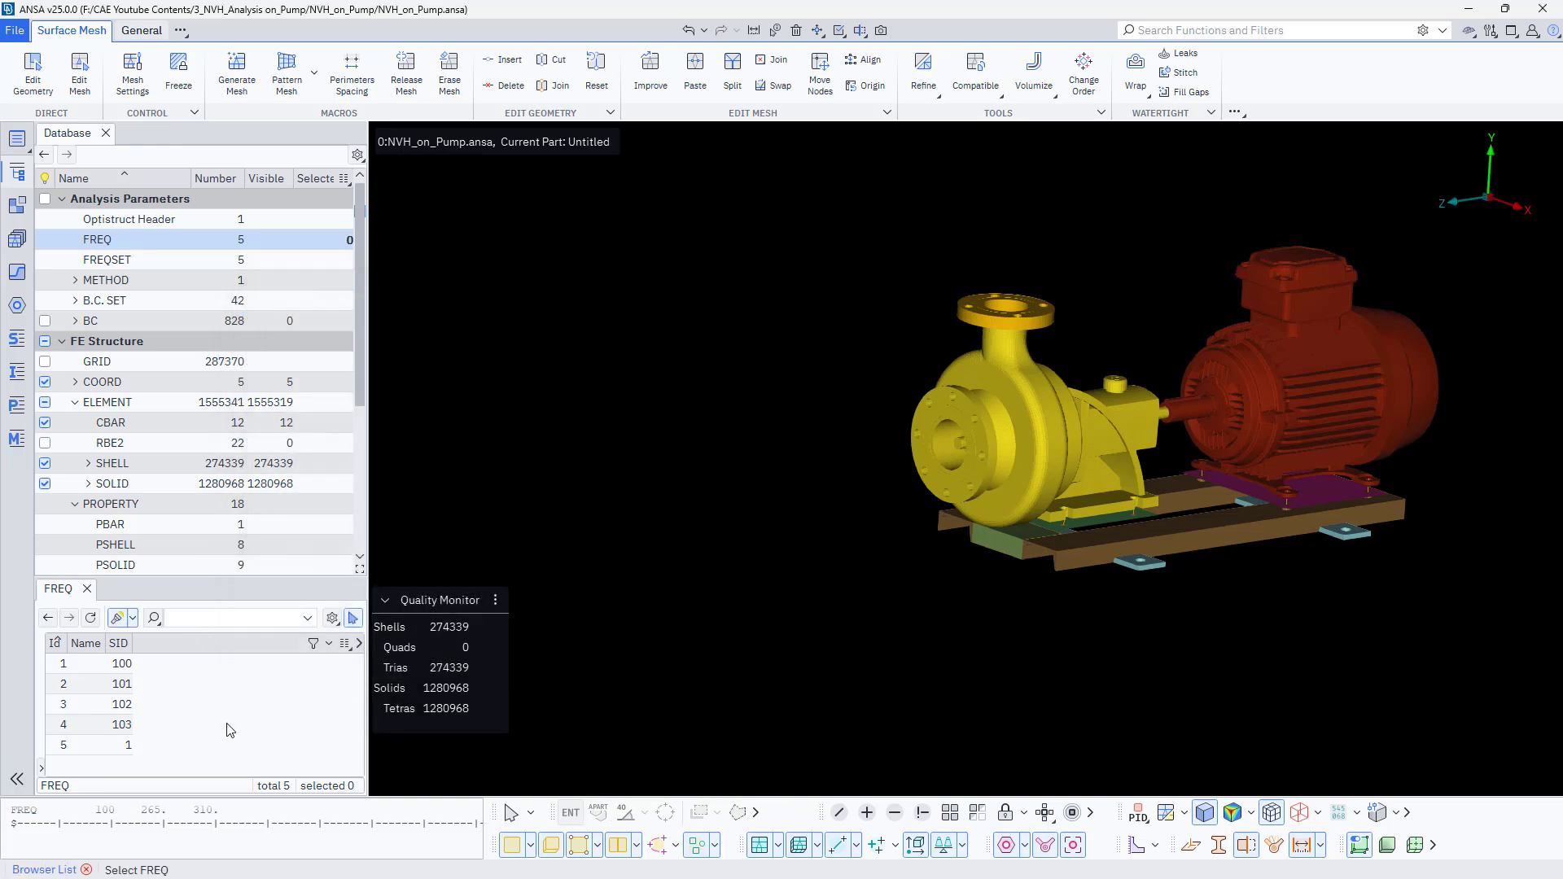
- Open the Optistruct header editor and delete the DISP output request line from Subcase 1
click(148, 220)
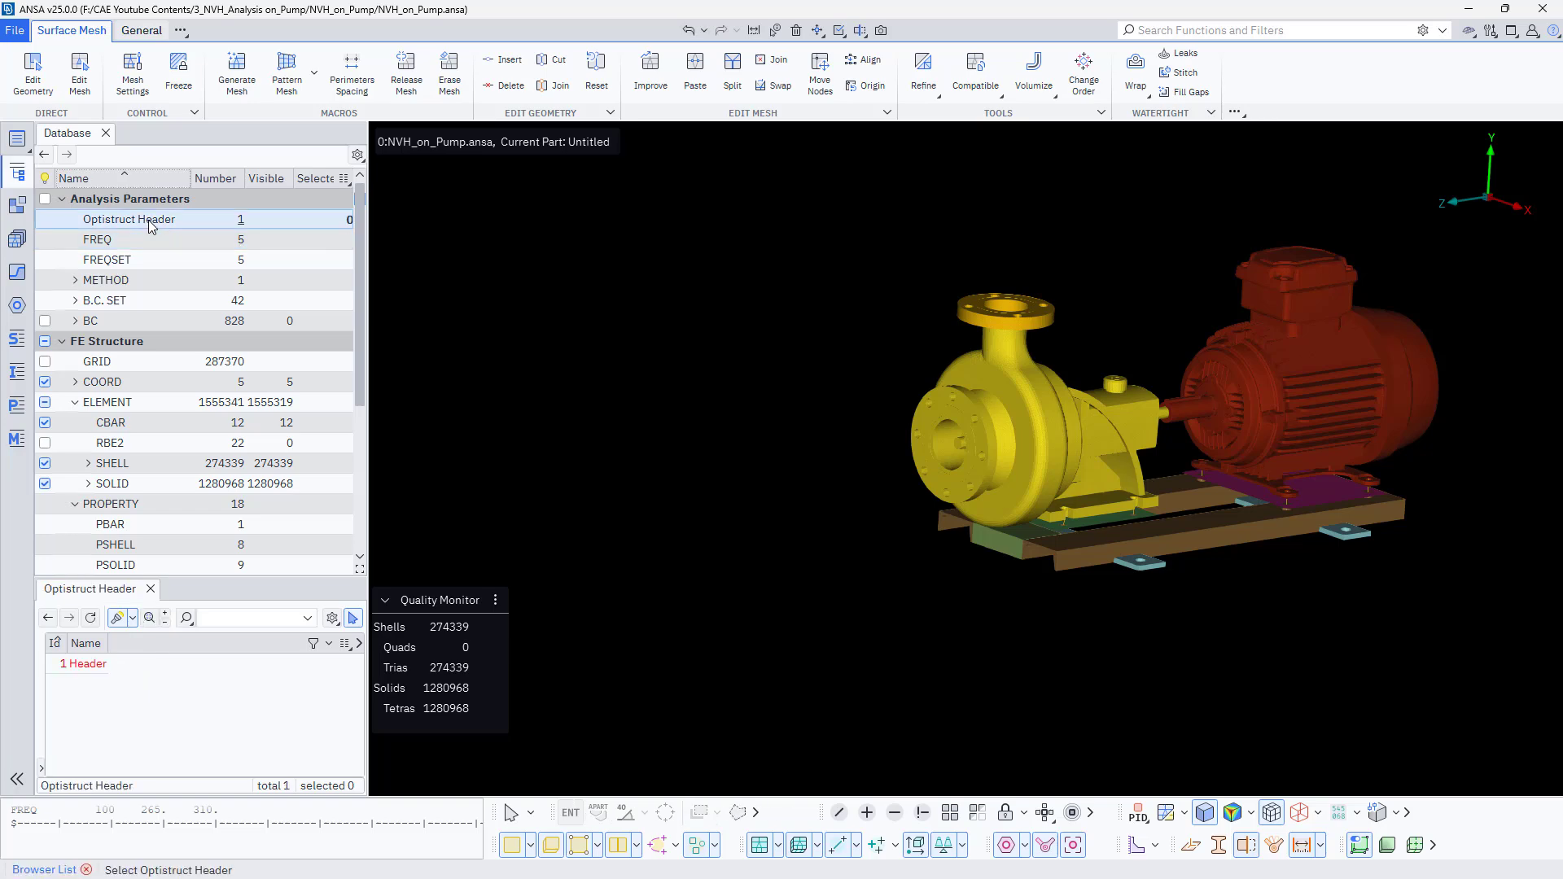
double_click(84, 664)
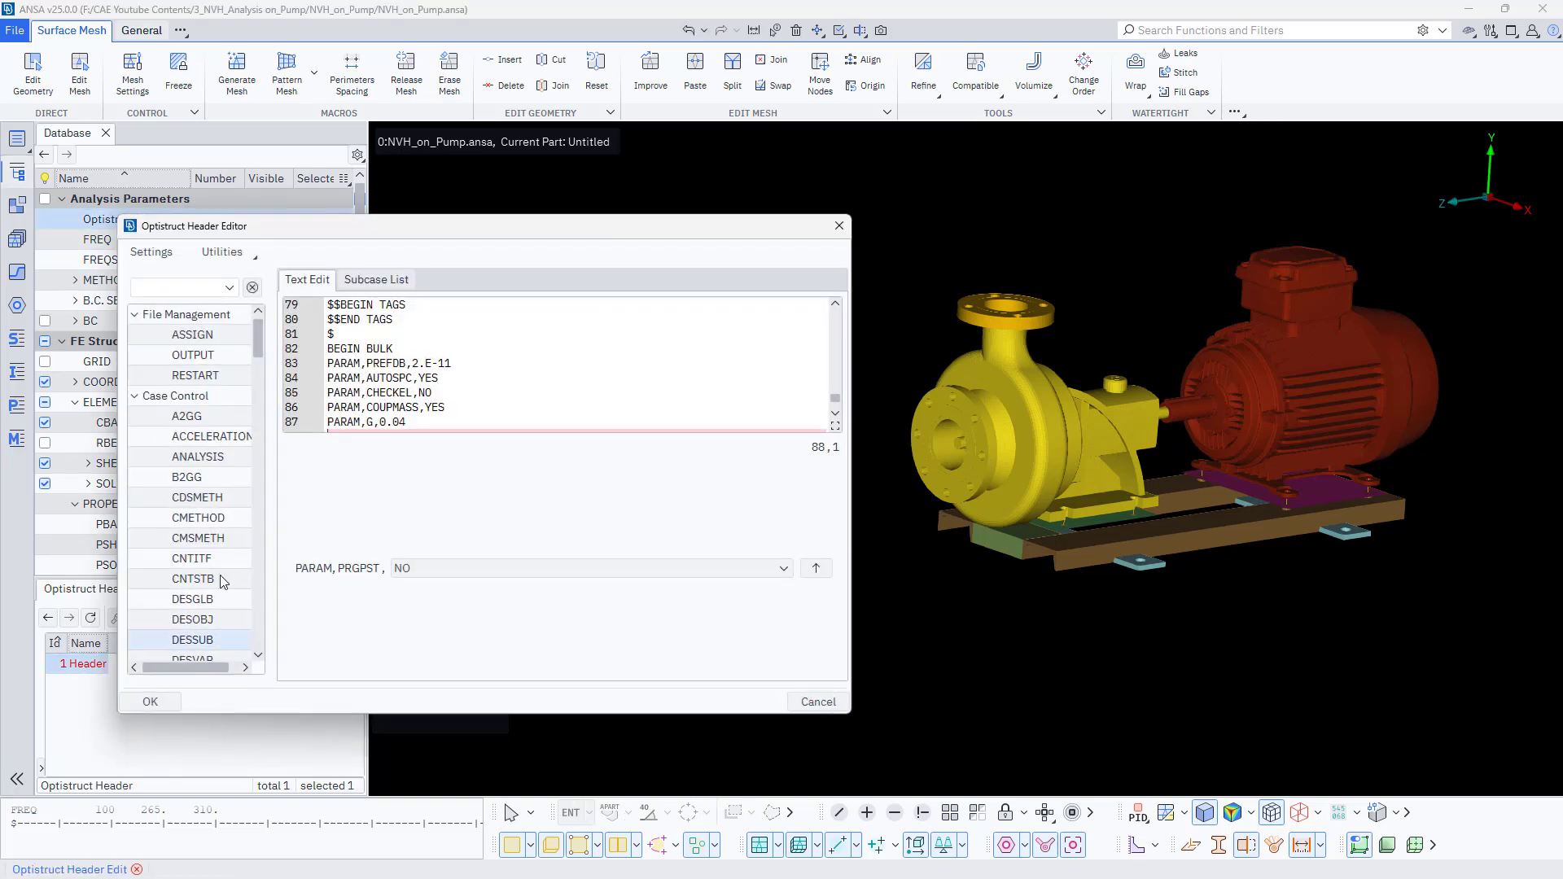
scroll(388, 364, up, 20)
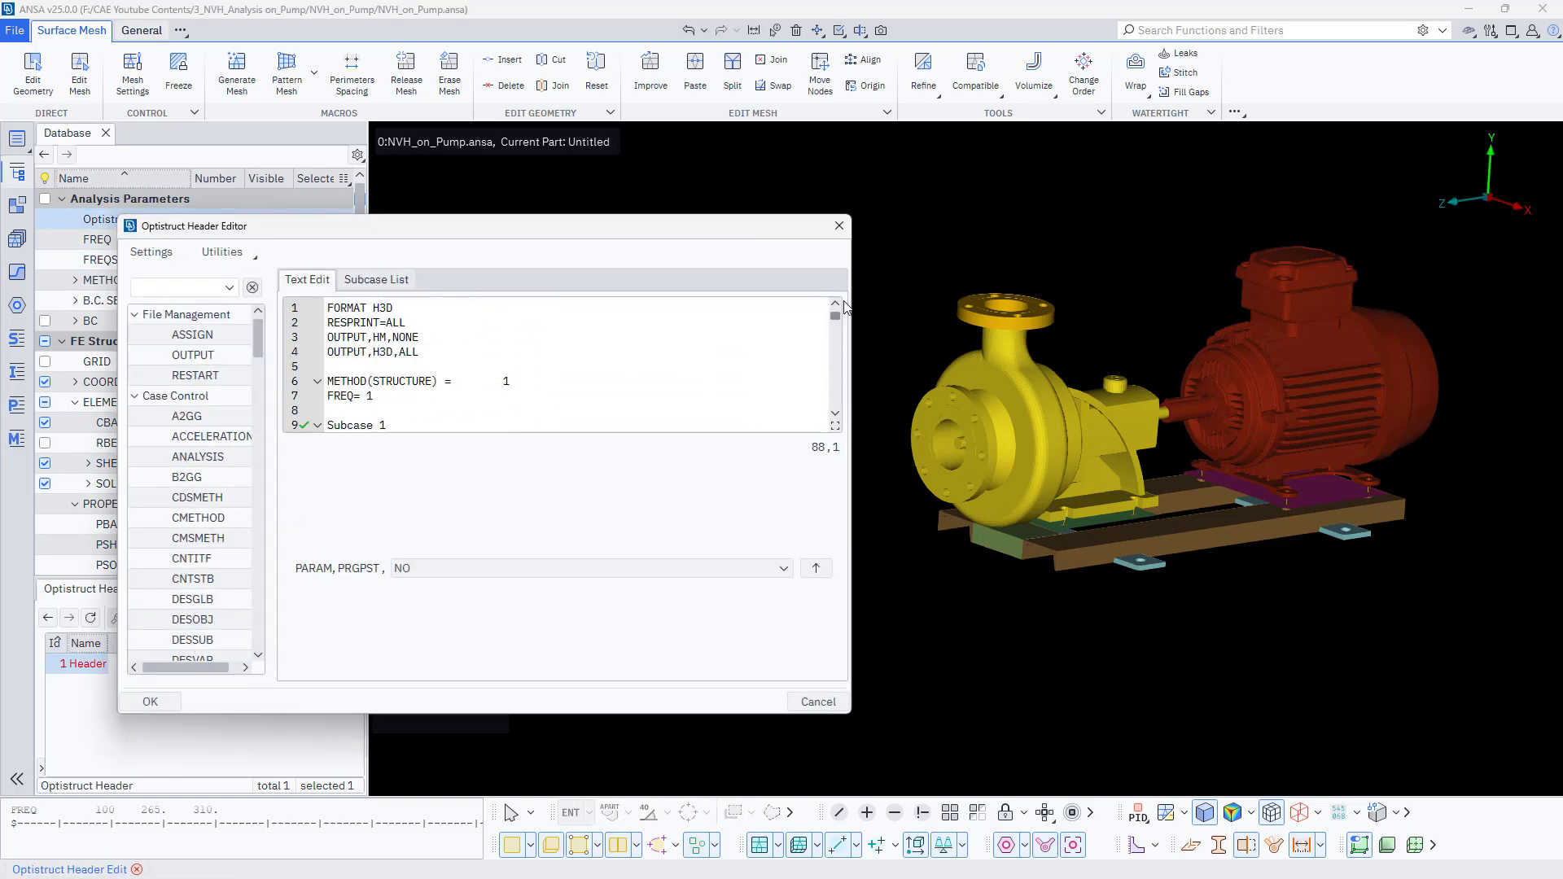
click(385, 395)
scroll(386, 396, down, 1)
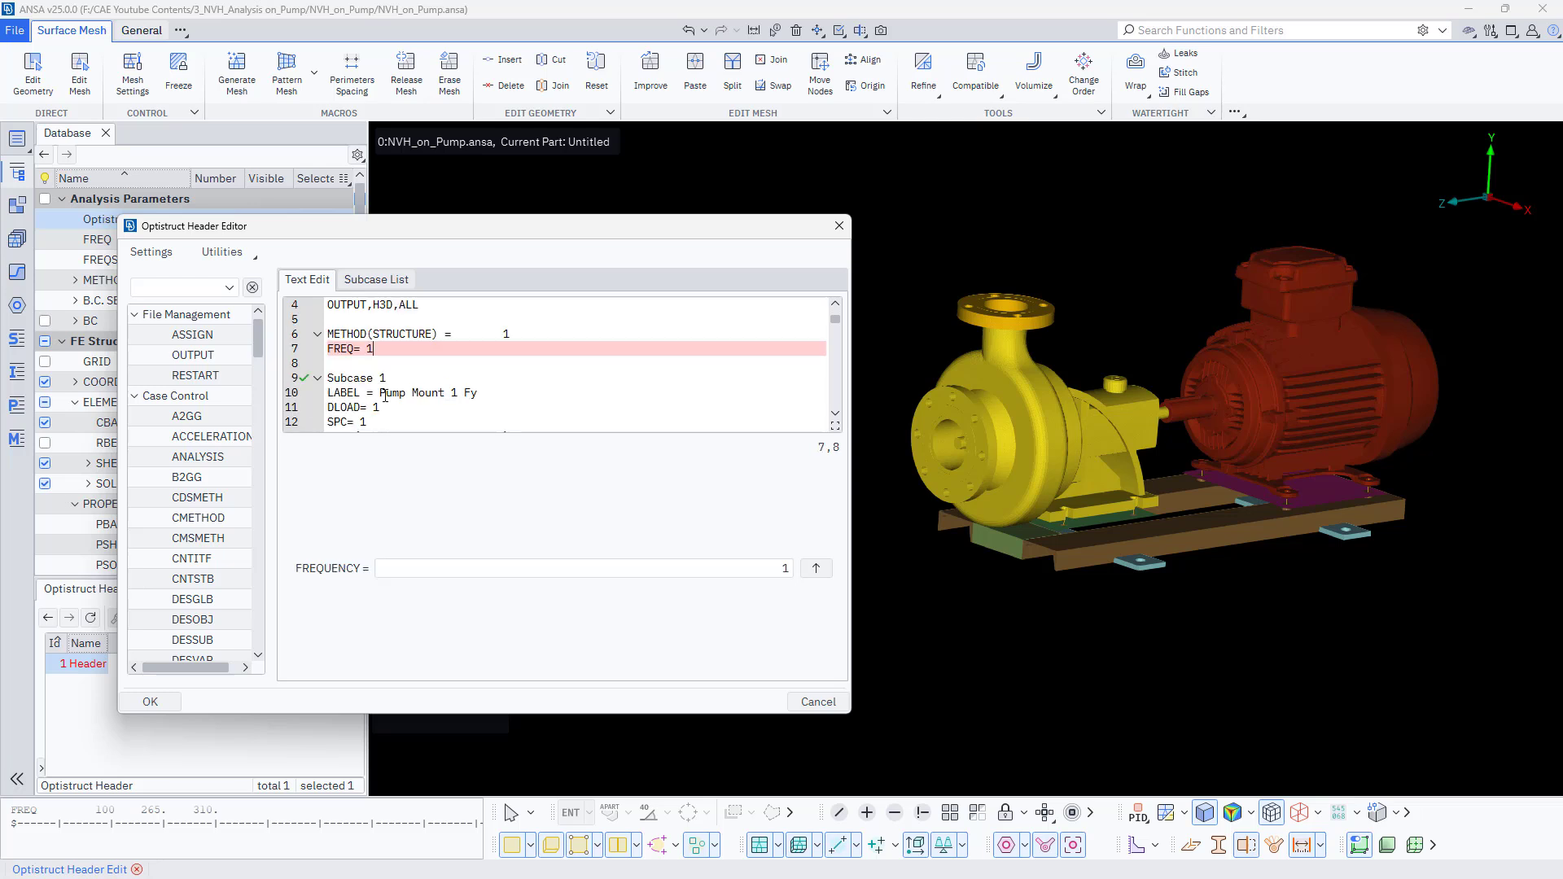
click(387, 407)
scroll(388, 408, down, 1)
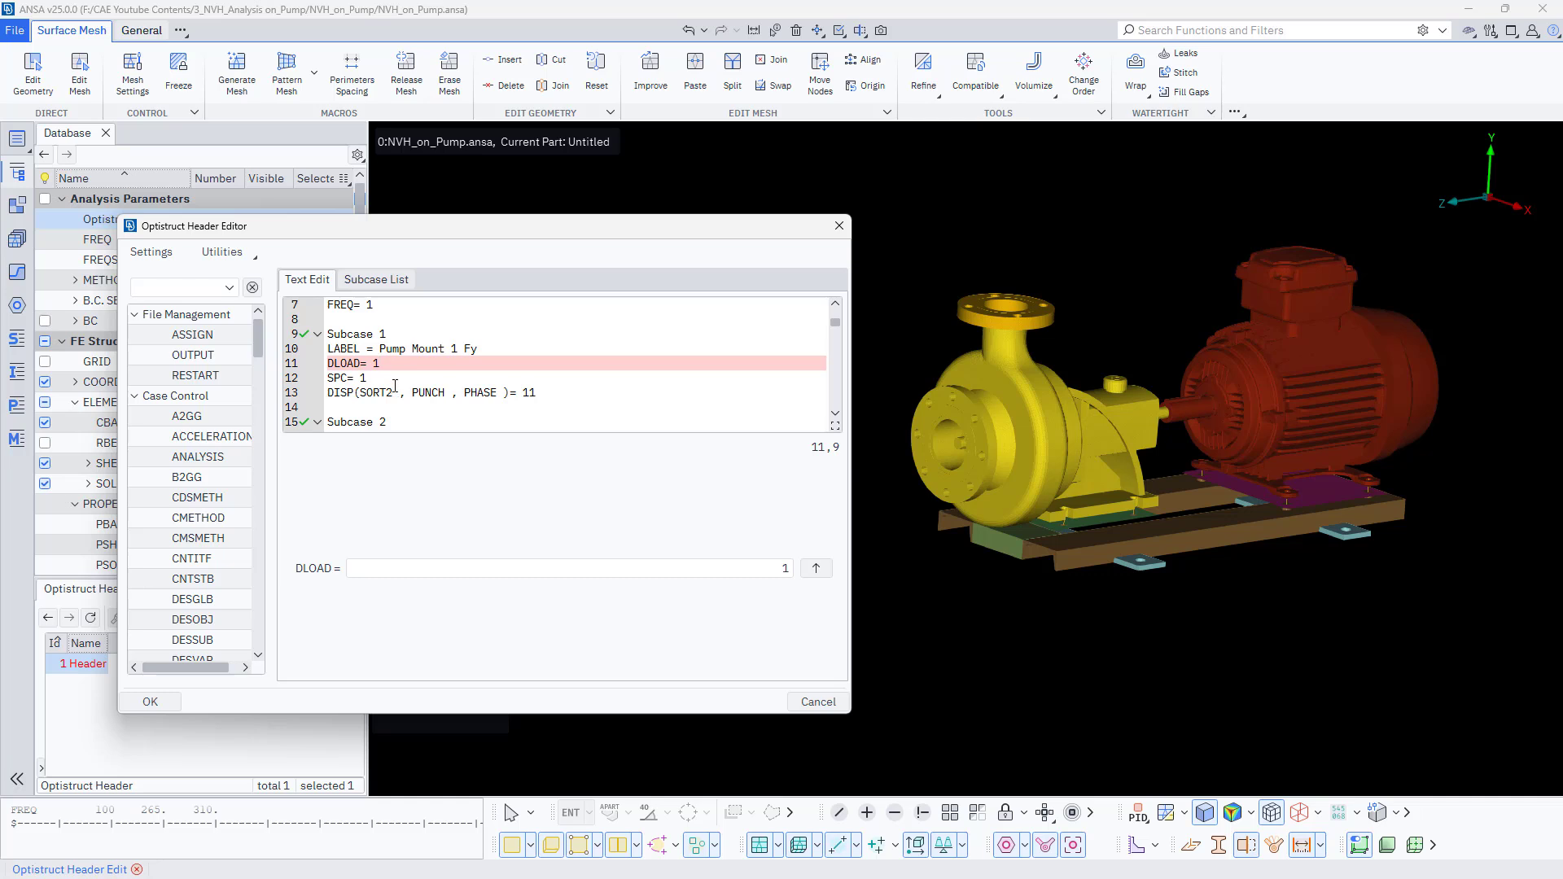
click(567, 394)
drag(568, 394, 325, 395)
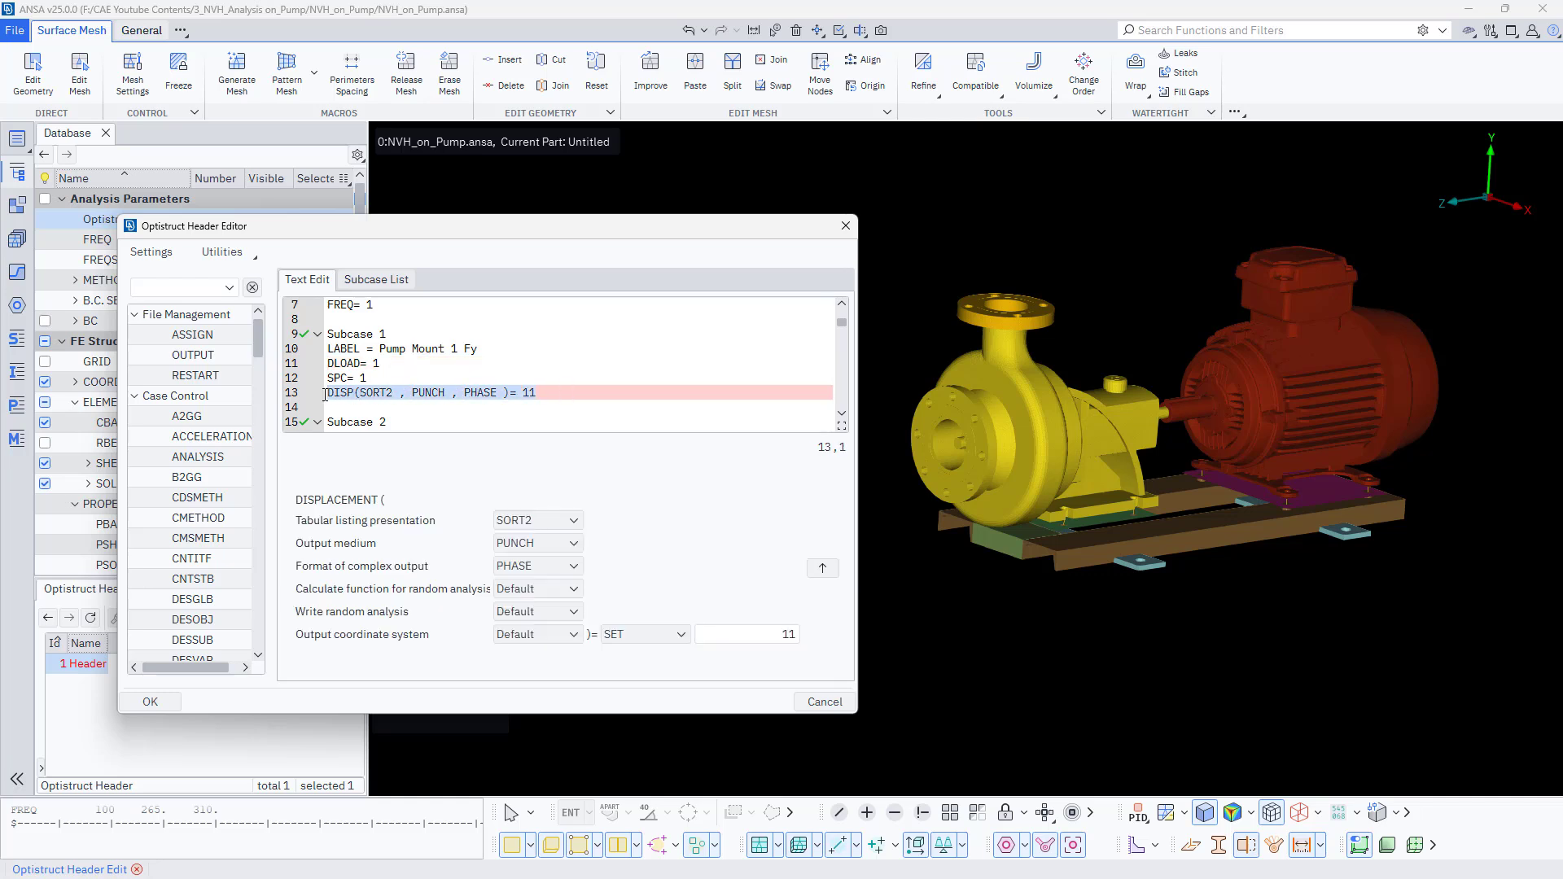
key(Delete)
- Add a FREQ request line to Subcase 1, picking FREQSET 100 as its frequency set
click(393, 369)
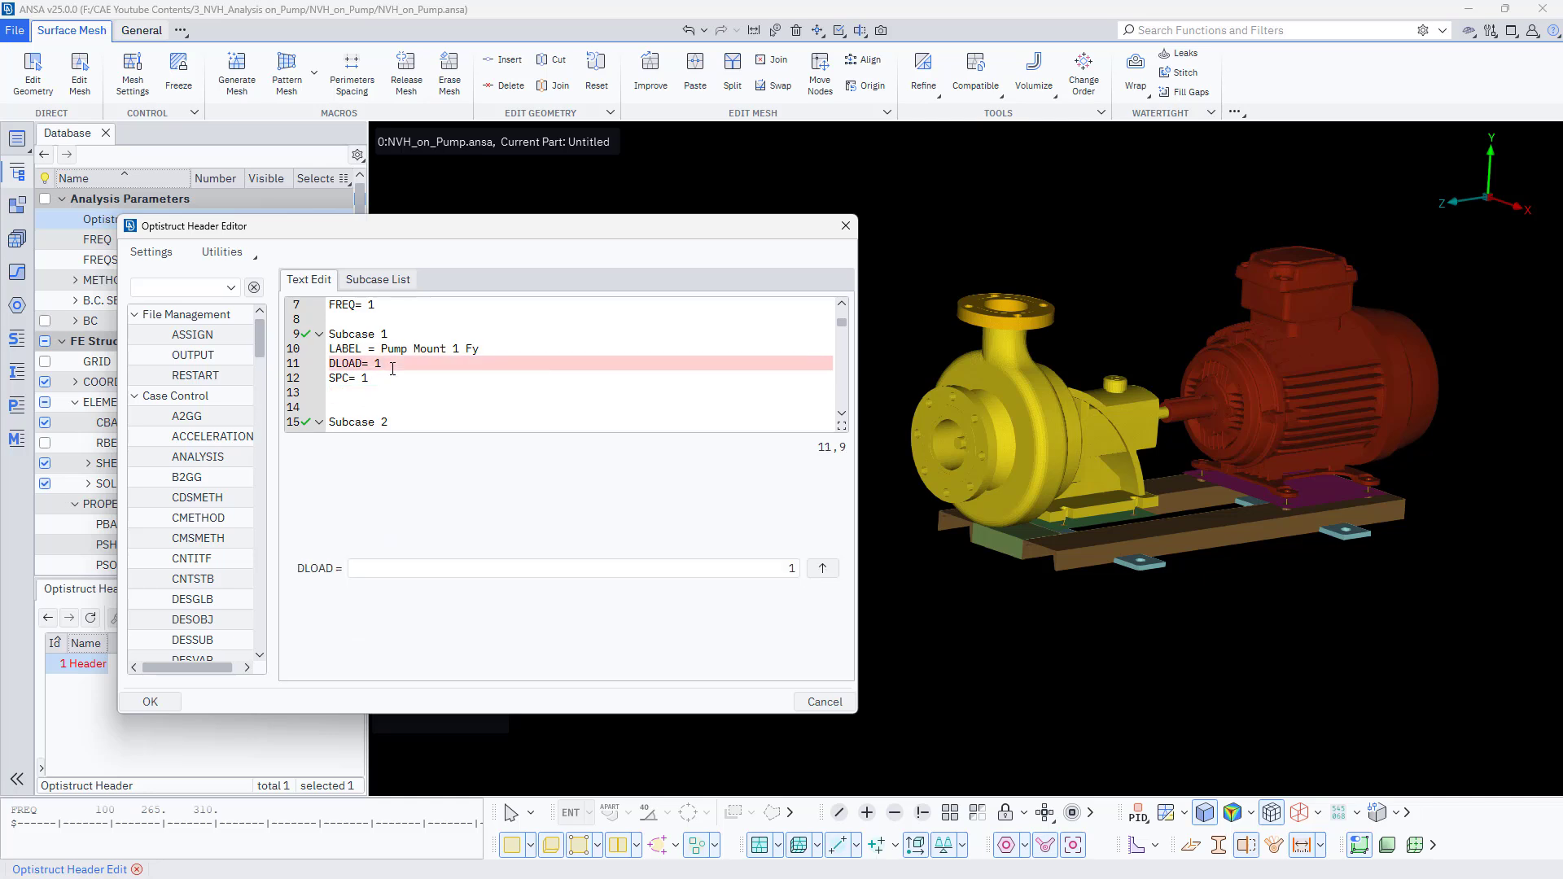
key(Return)
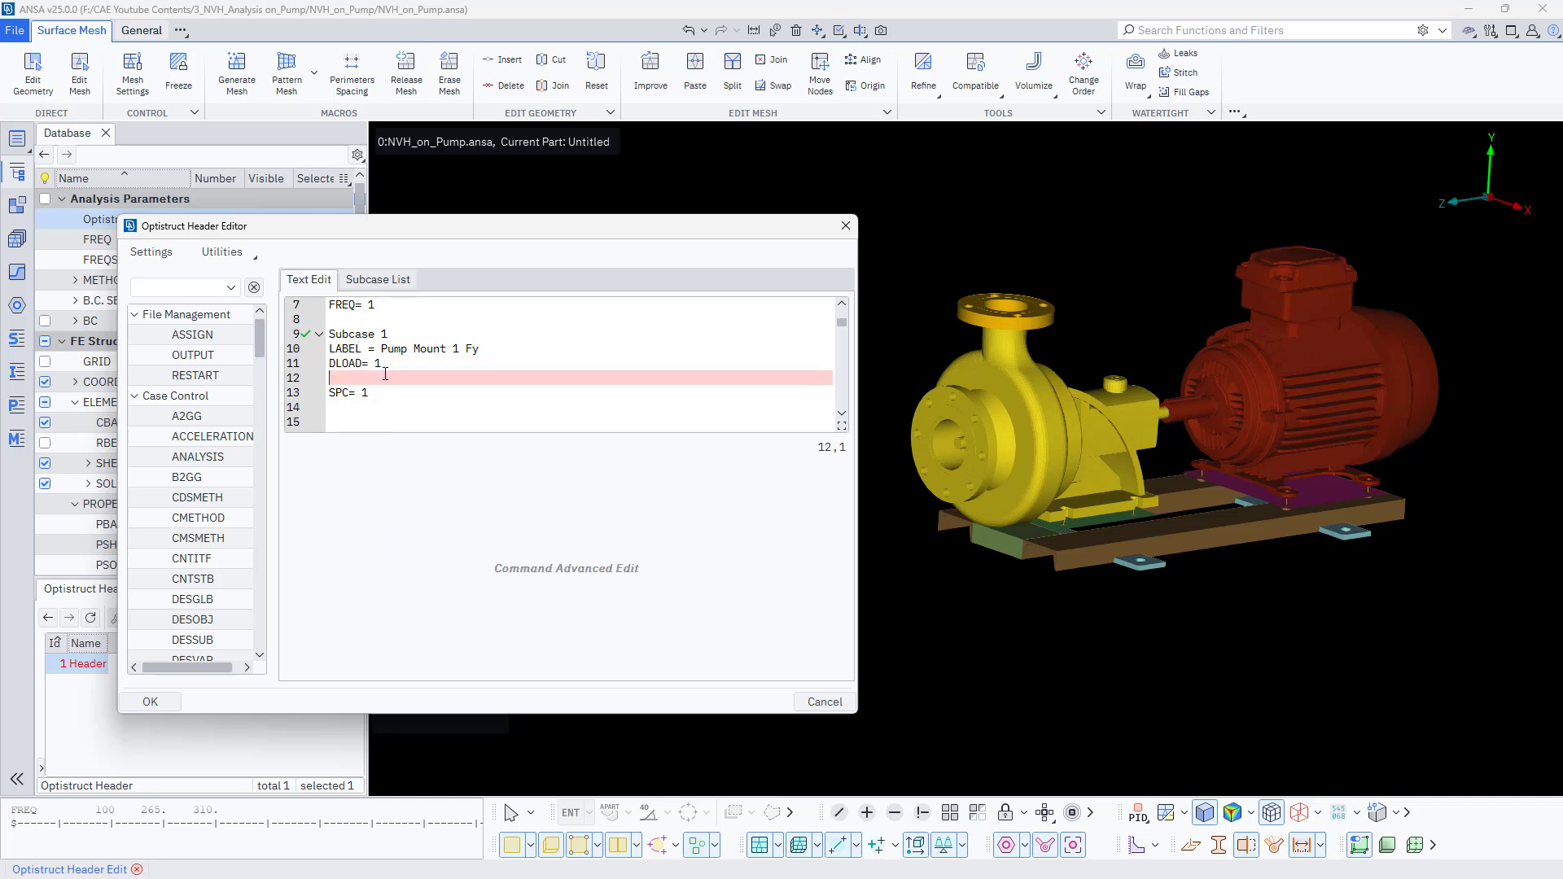
text(FREQ)
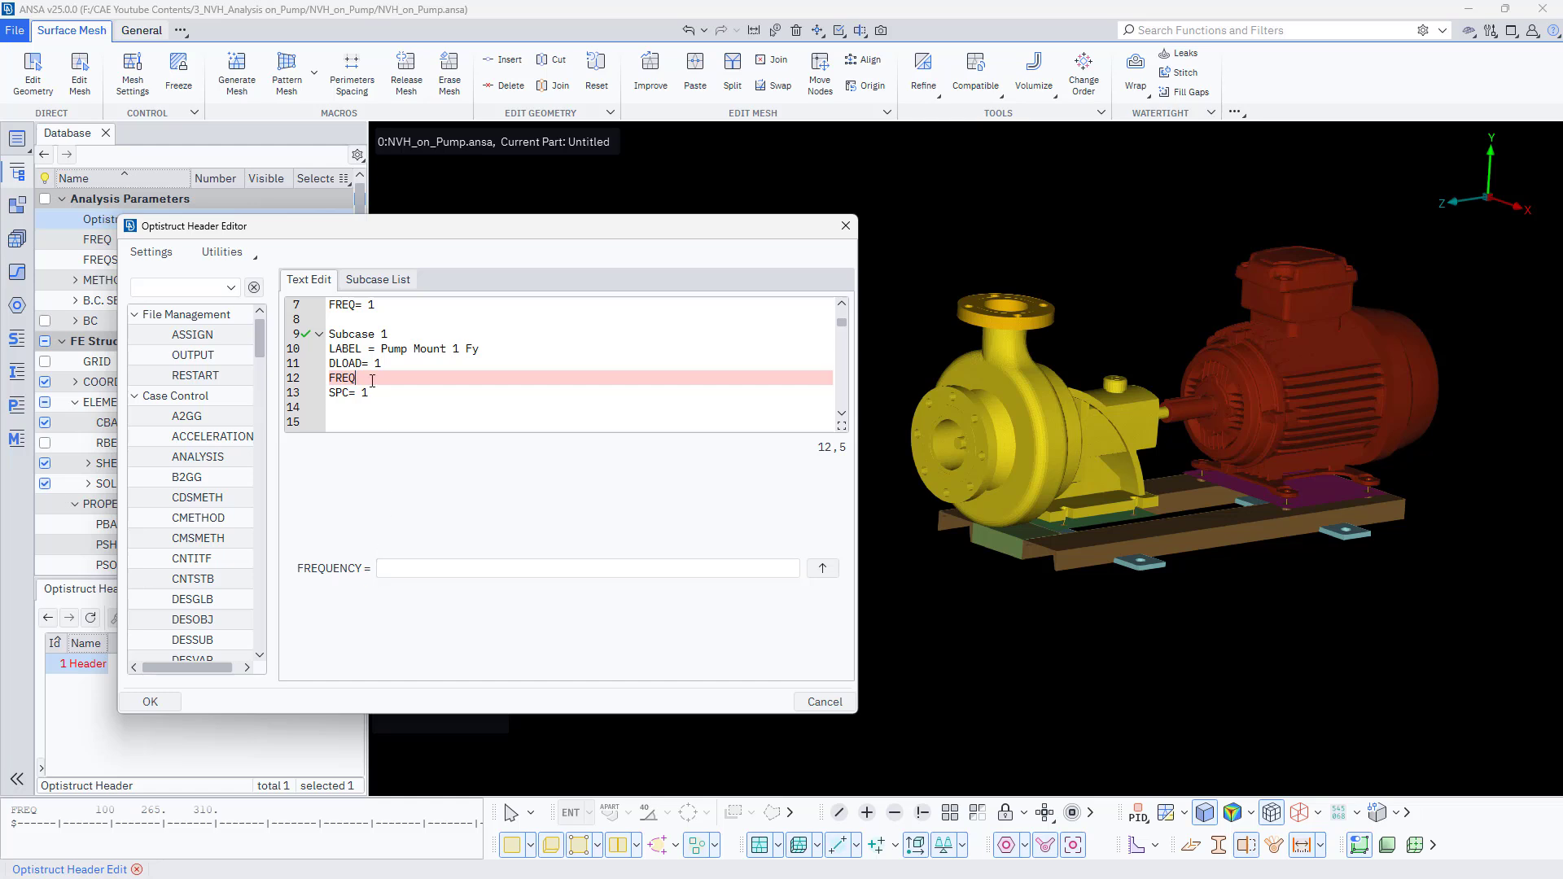
text(=)
click(745, 567)
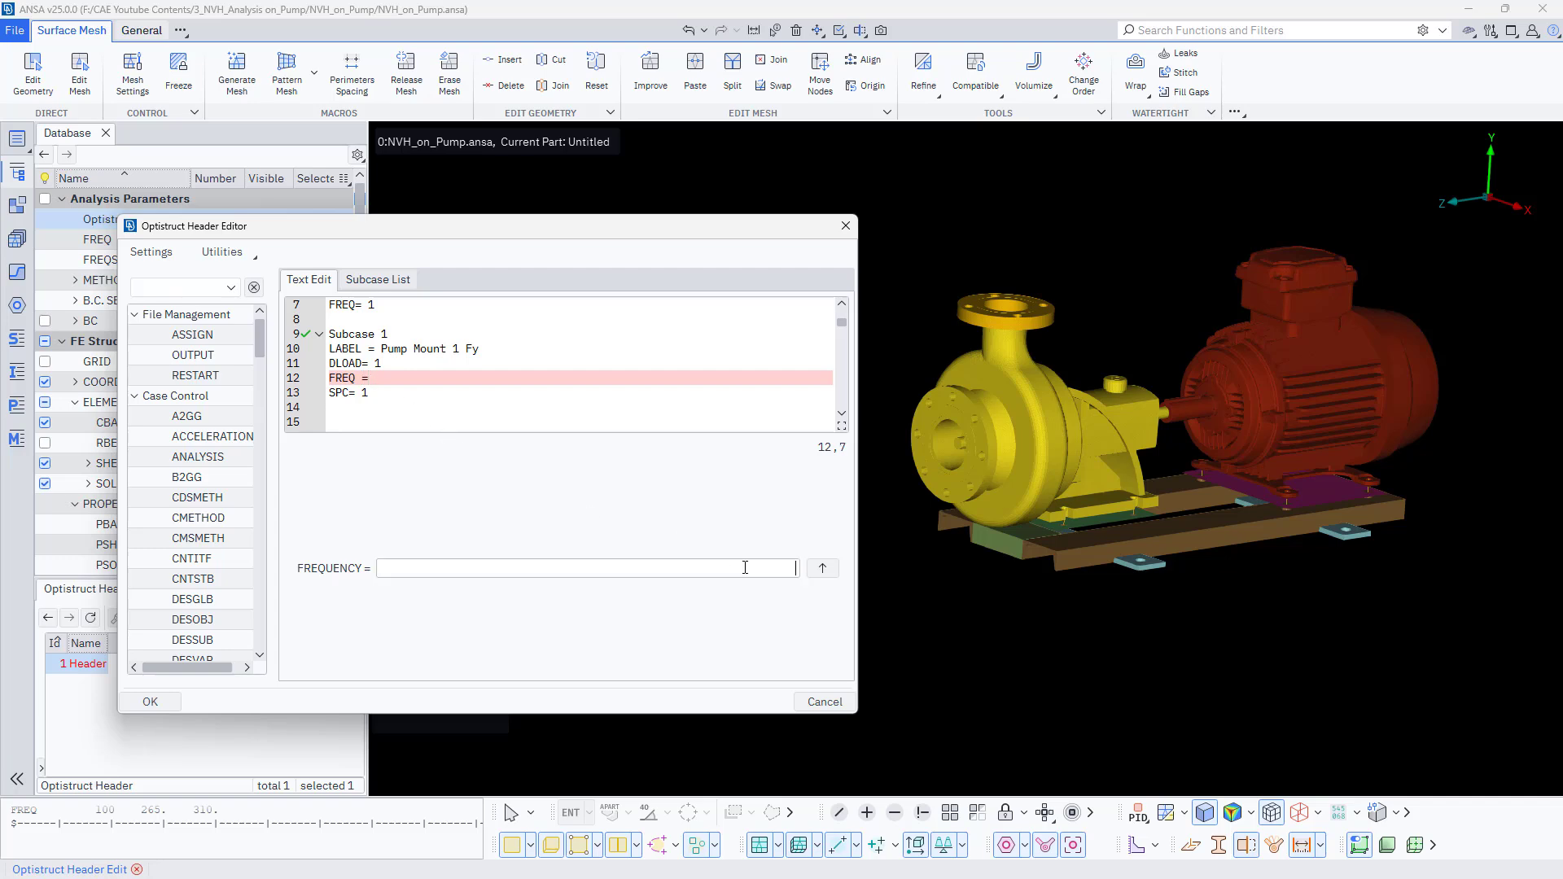
key(F1)
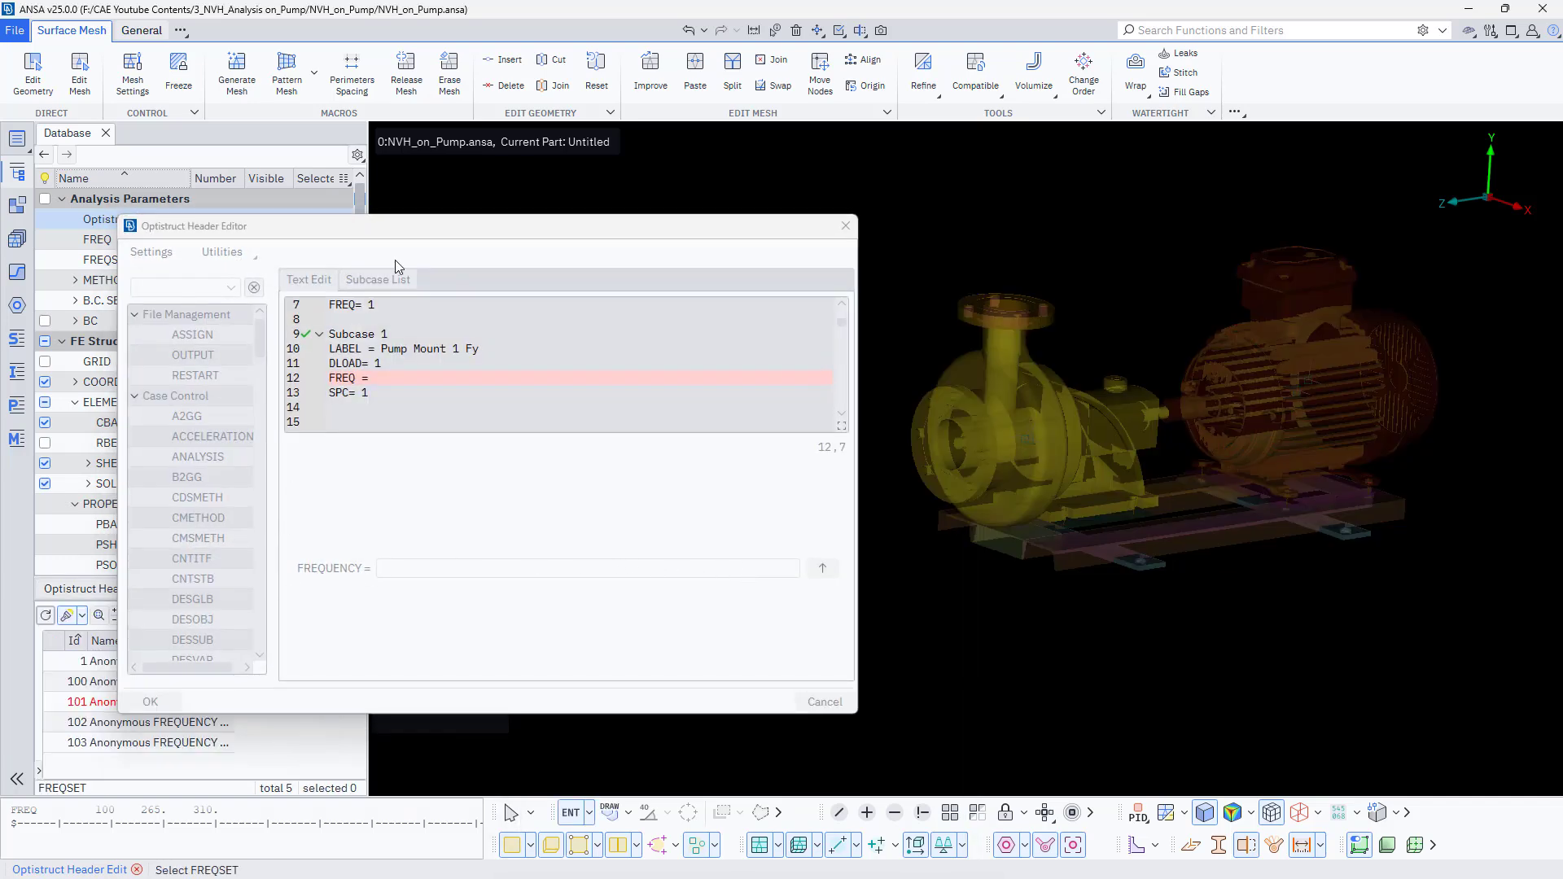
drag(421, 234, 555, 202)
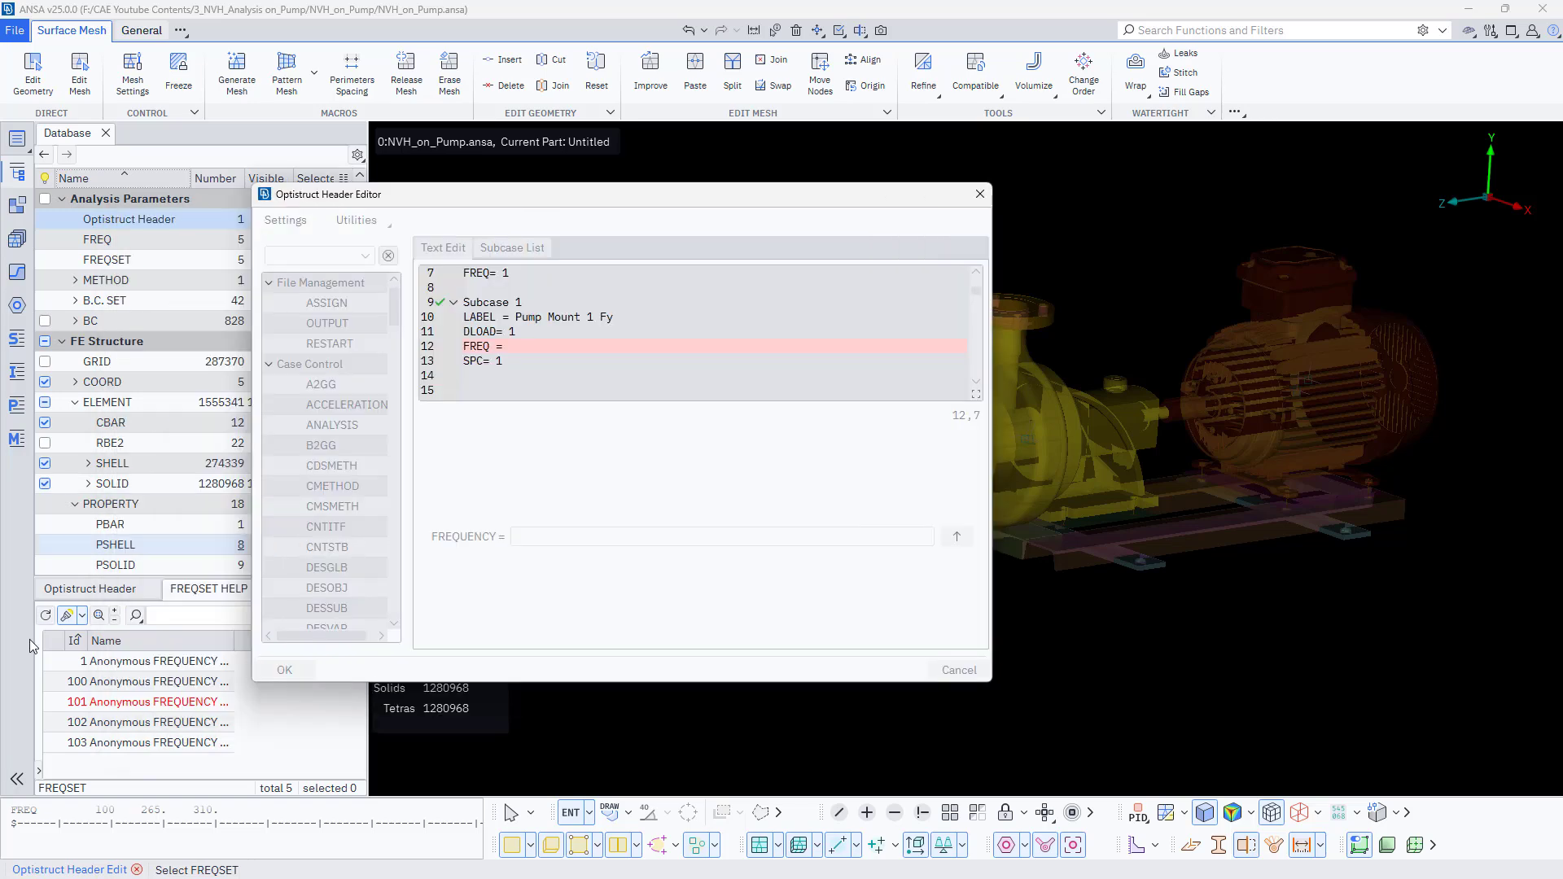
double_click(140, 686)
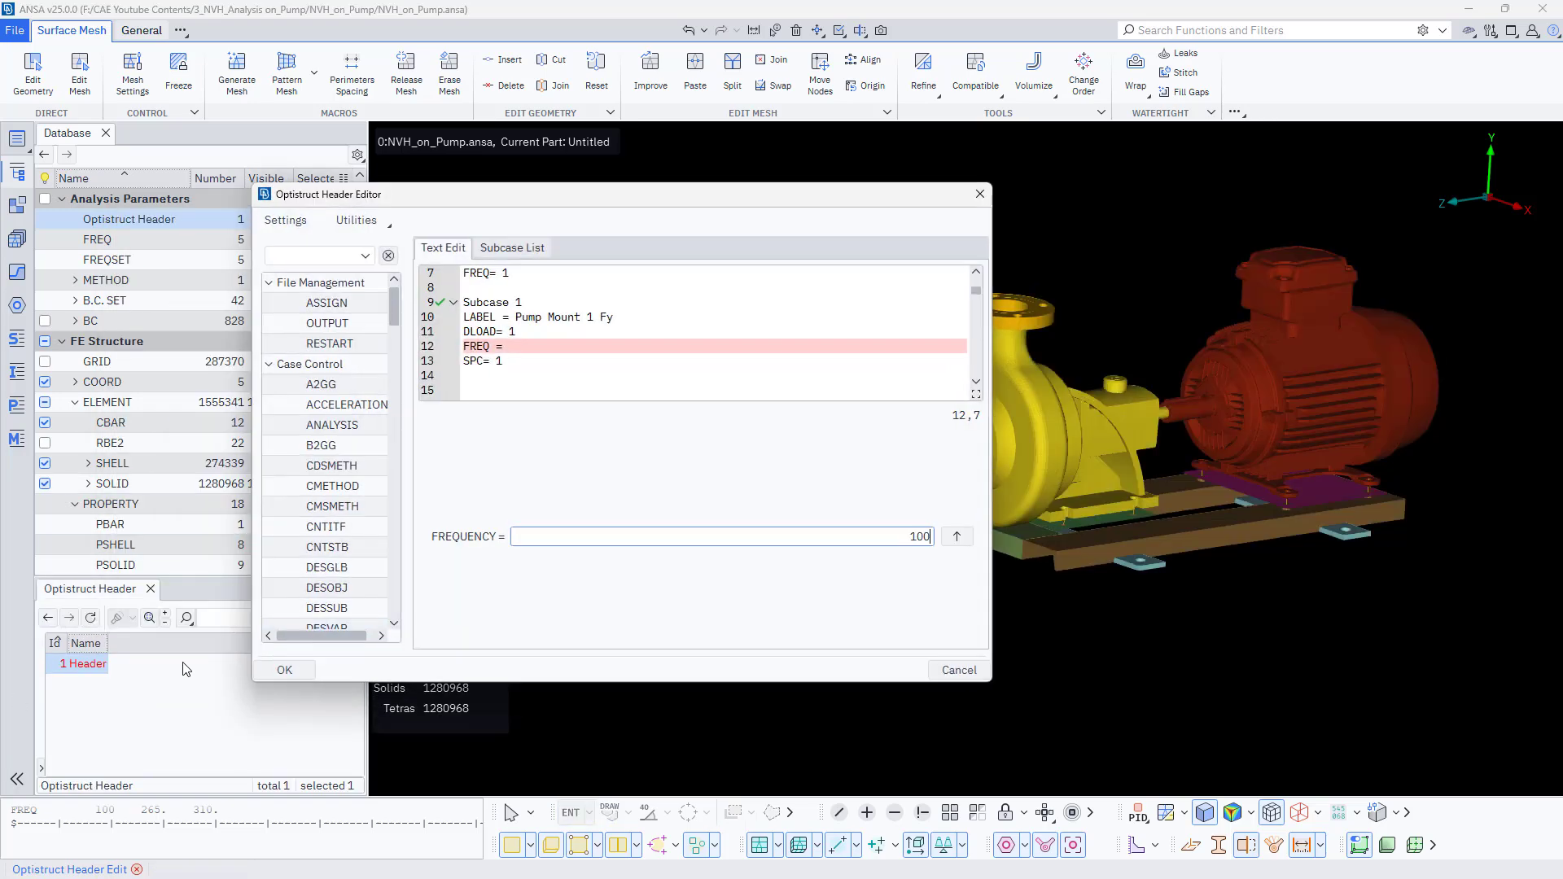
click(958, 538)
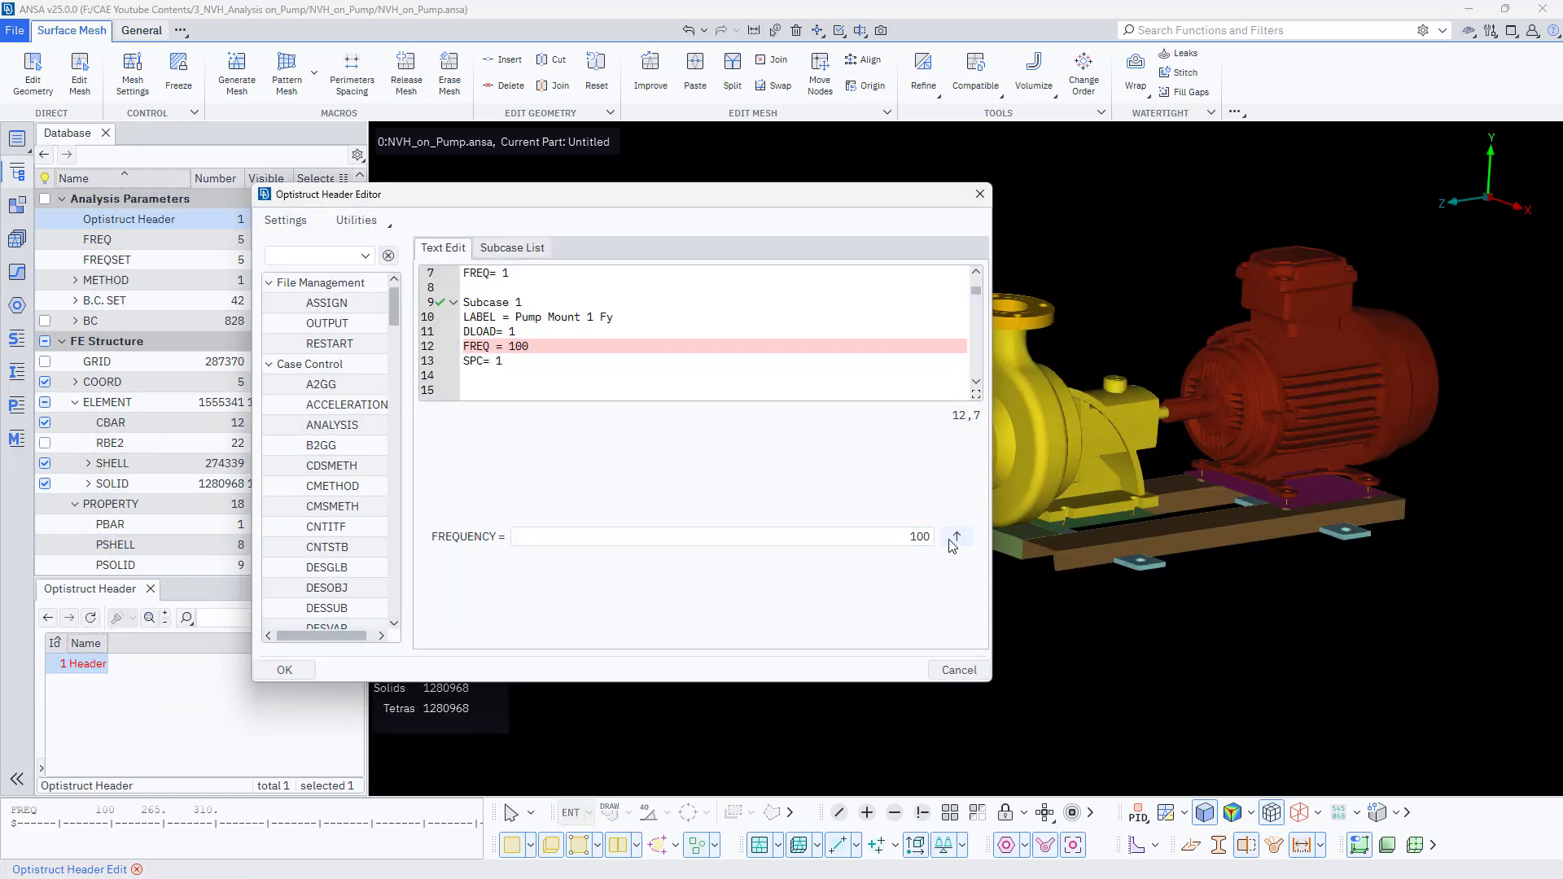
- Spell out the Subcase 1 keyword as FREQUENCY = 100 and copy that line
click(499, 360)
click(508, 332)
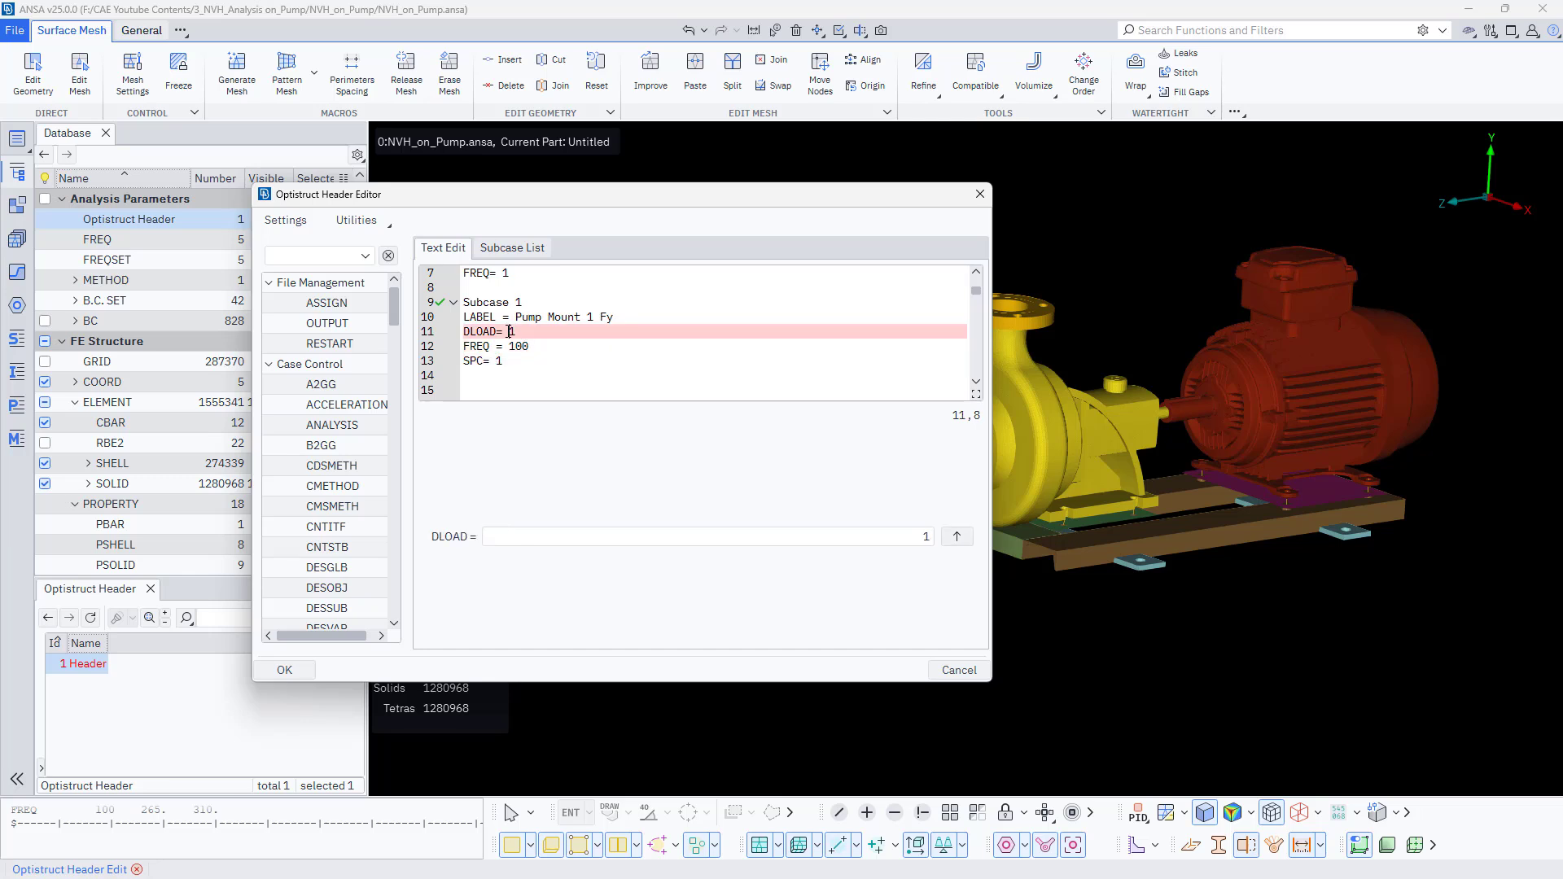
click(494, 374)
click(515, 363)
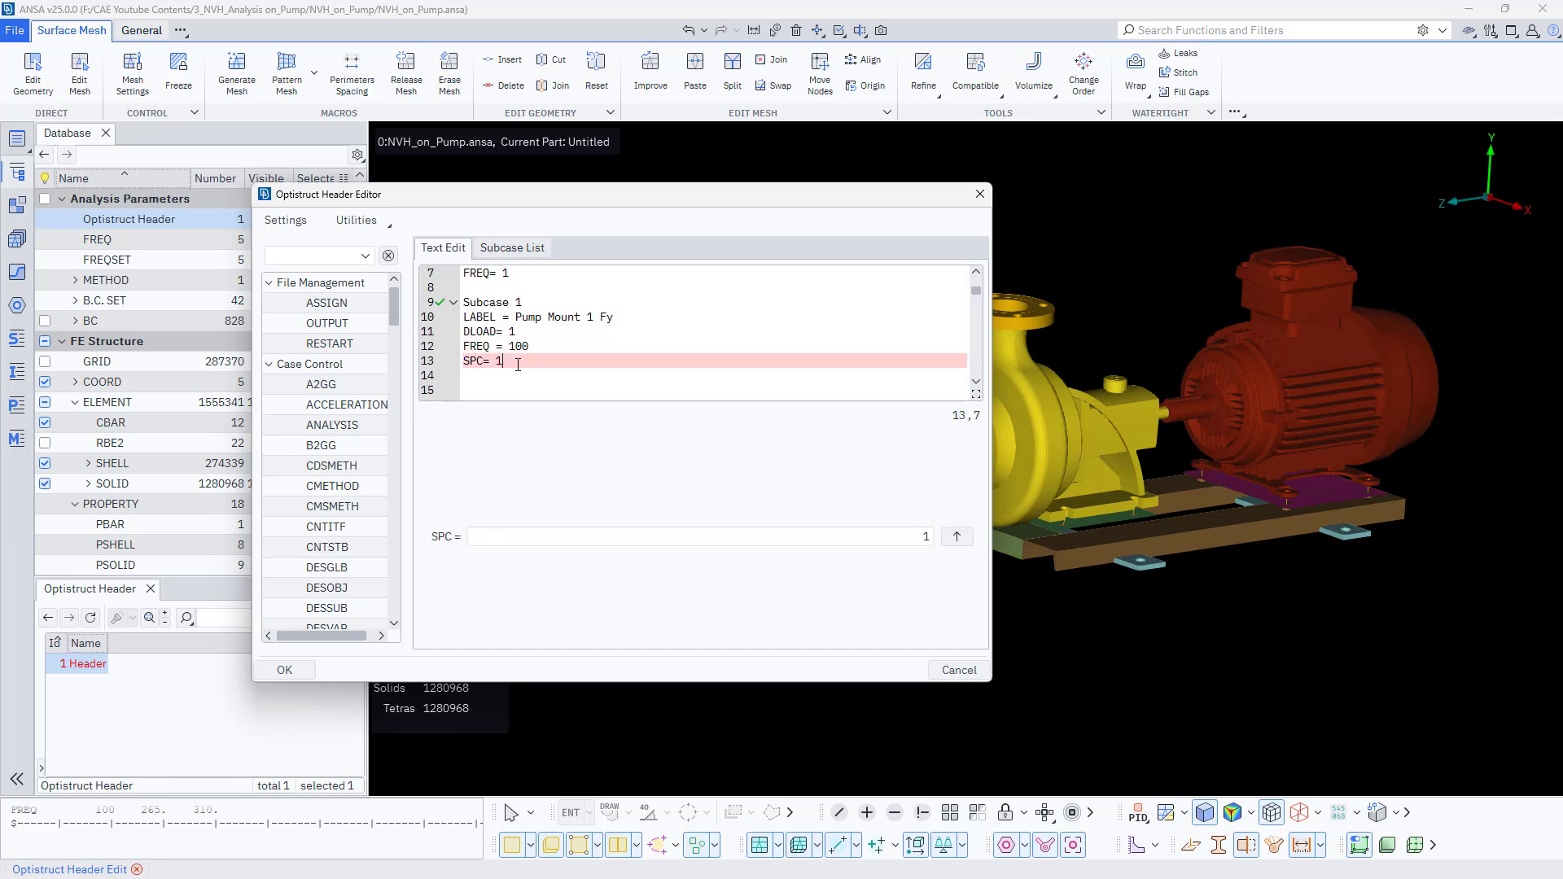
click(486, 347)
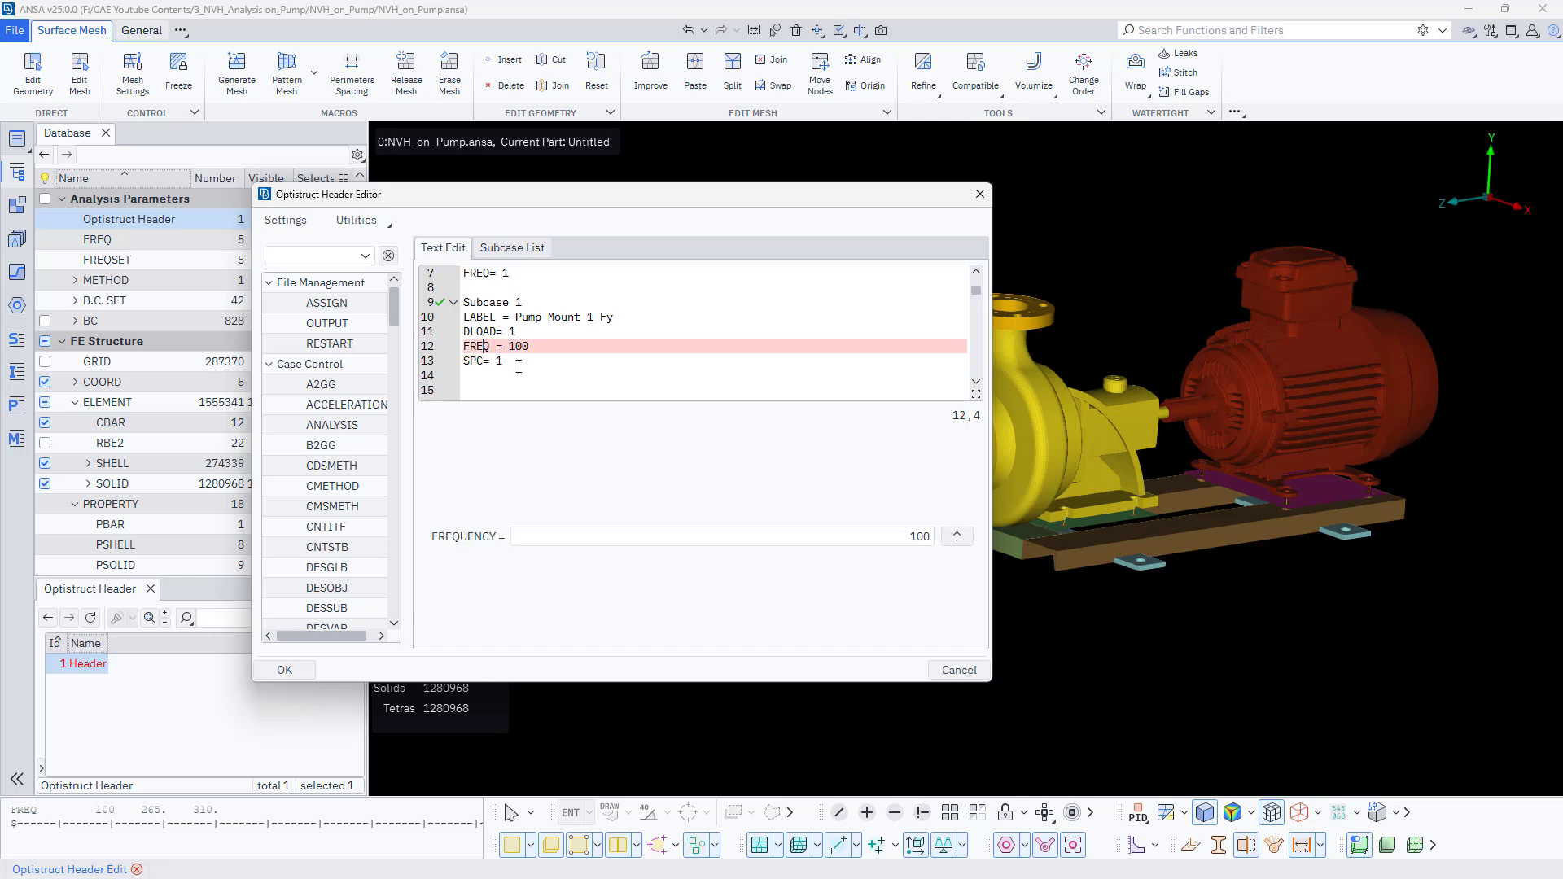
click(519, 366)
click(494, 349)
text(UENCY)
drag(464, 348, 564, 350)
key(ctrl+c)
- Replace the DISP output line in Subcase 2 with the copied FREQUENCY = 100 line
click(562, 364)
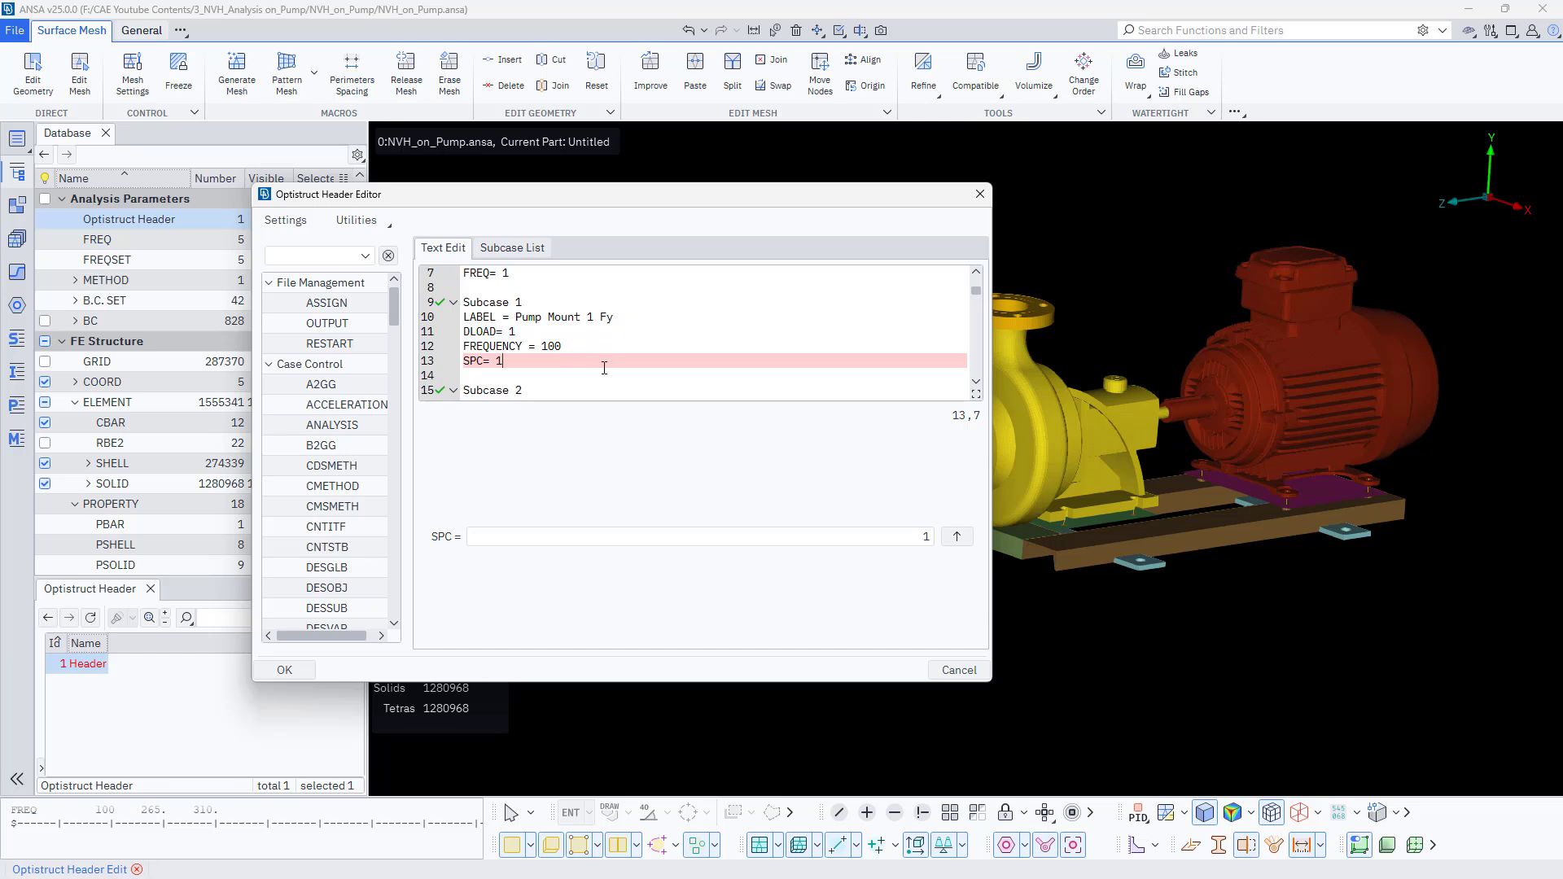
click(554, 332)
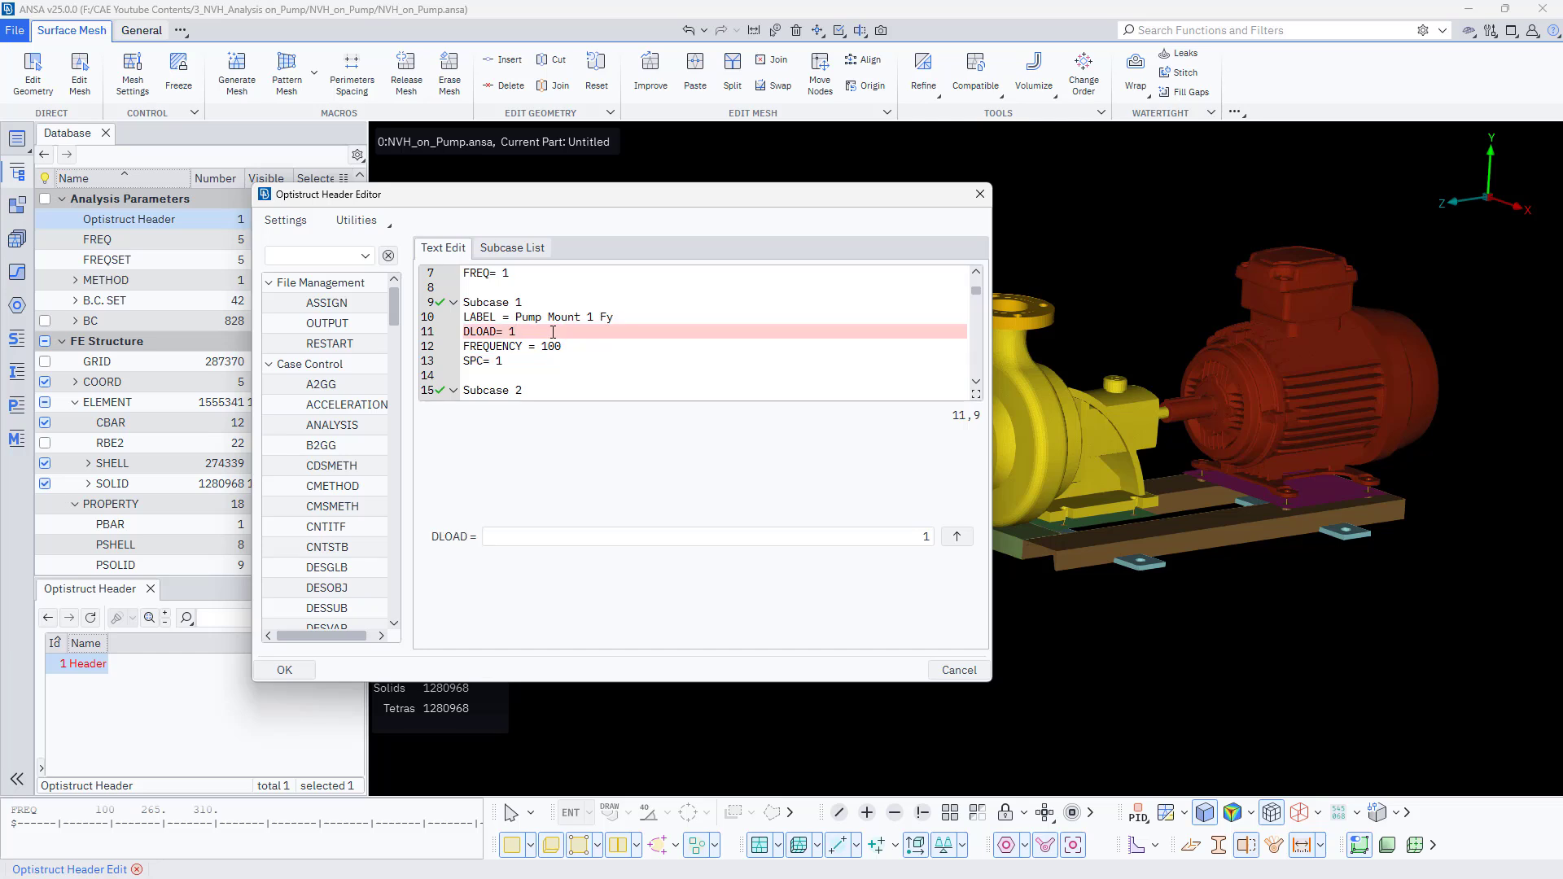
scroll(549, 342, down, 2)
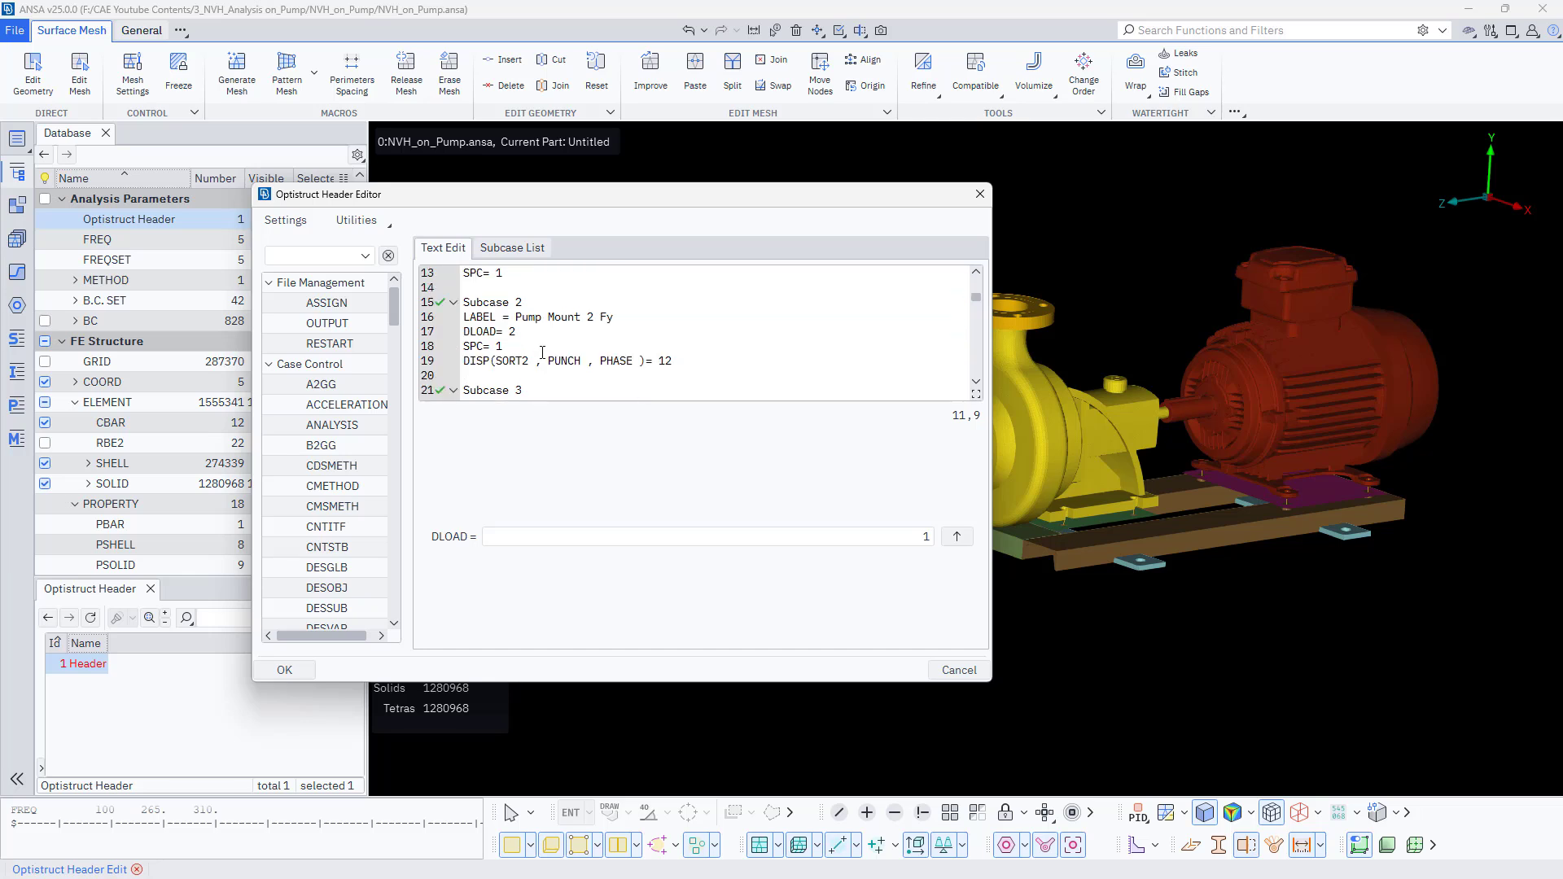
click(542, 359)
click(464, 361)
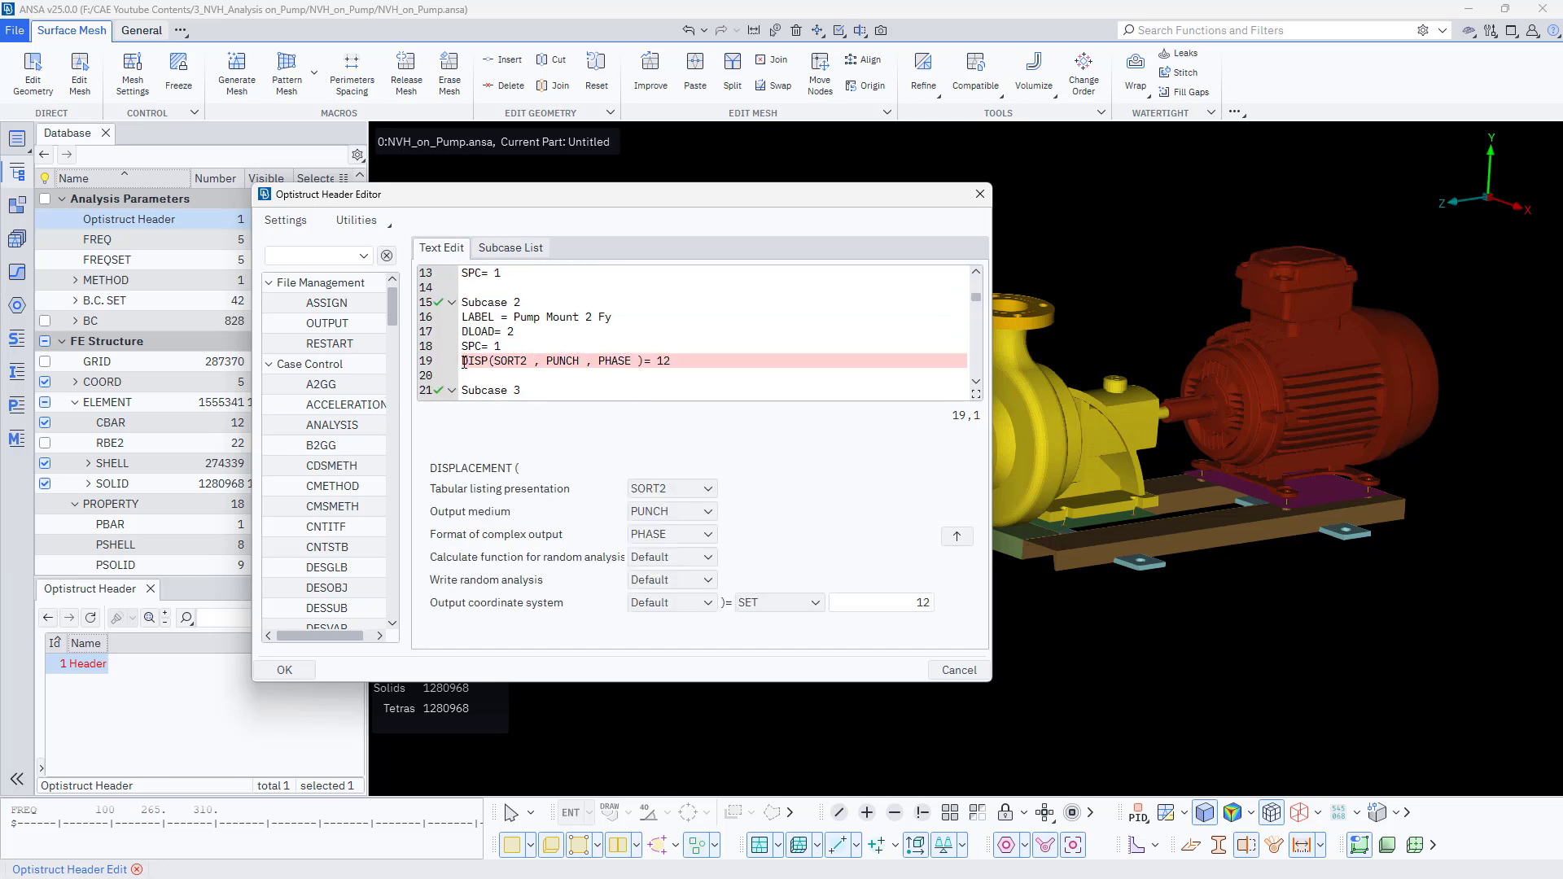
drag(464, 363, 678, 360)
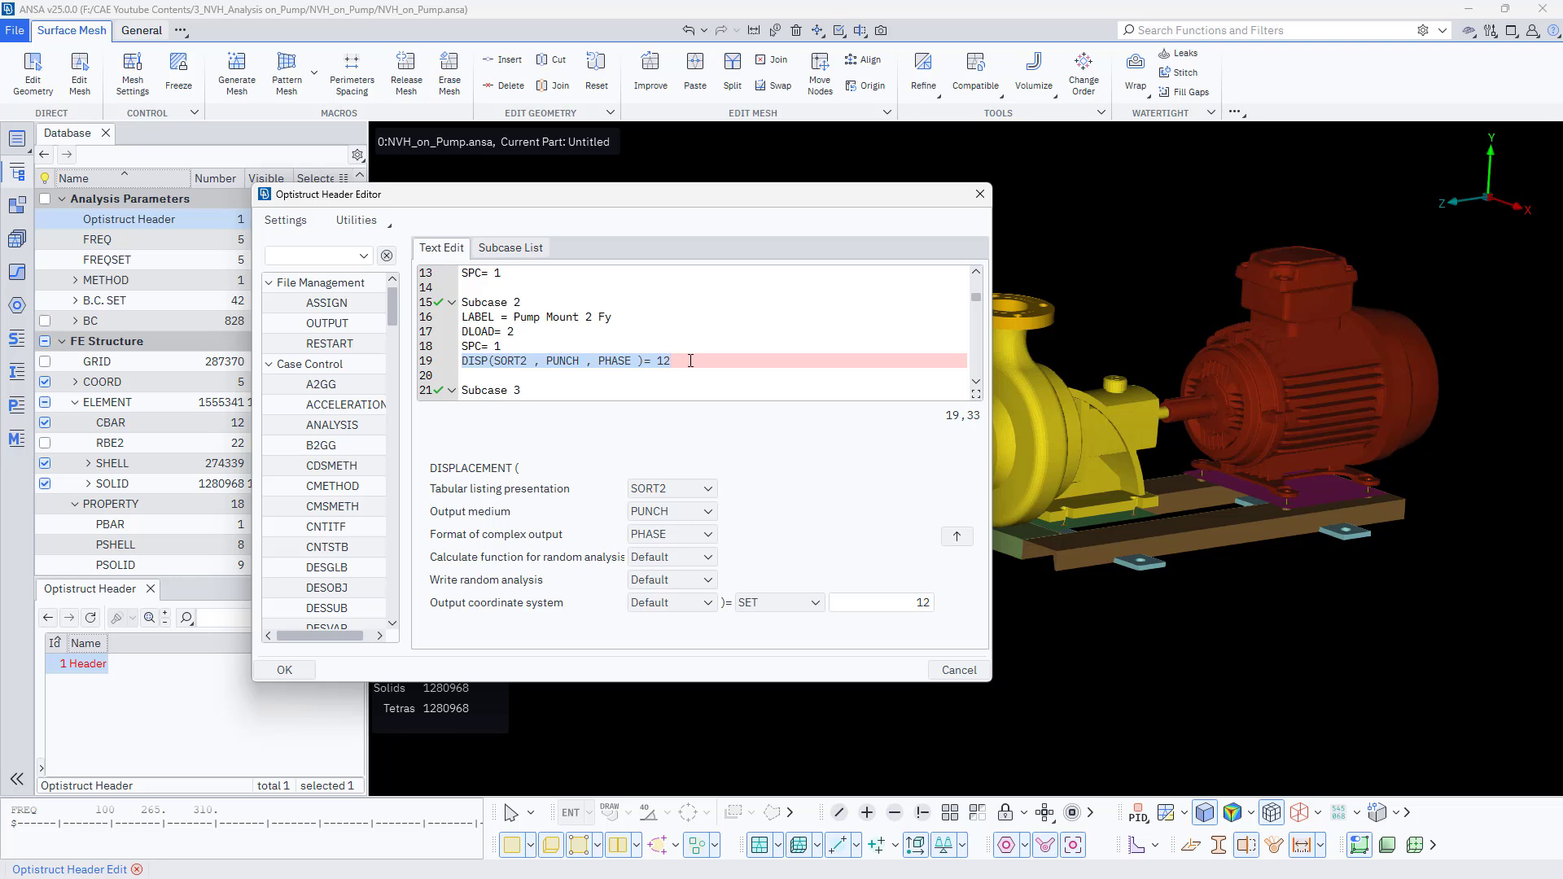
key(ctrl+v)
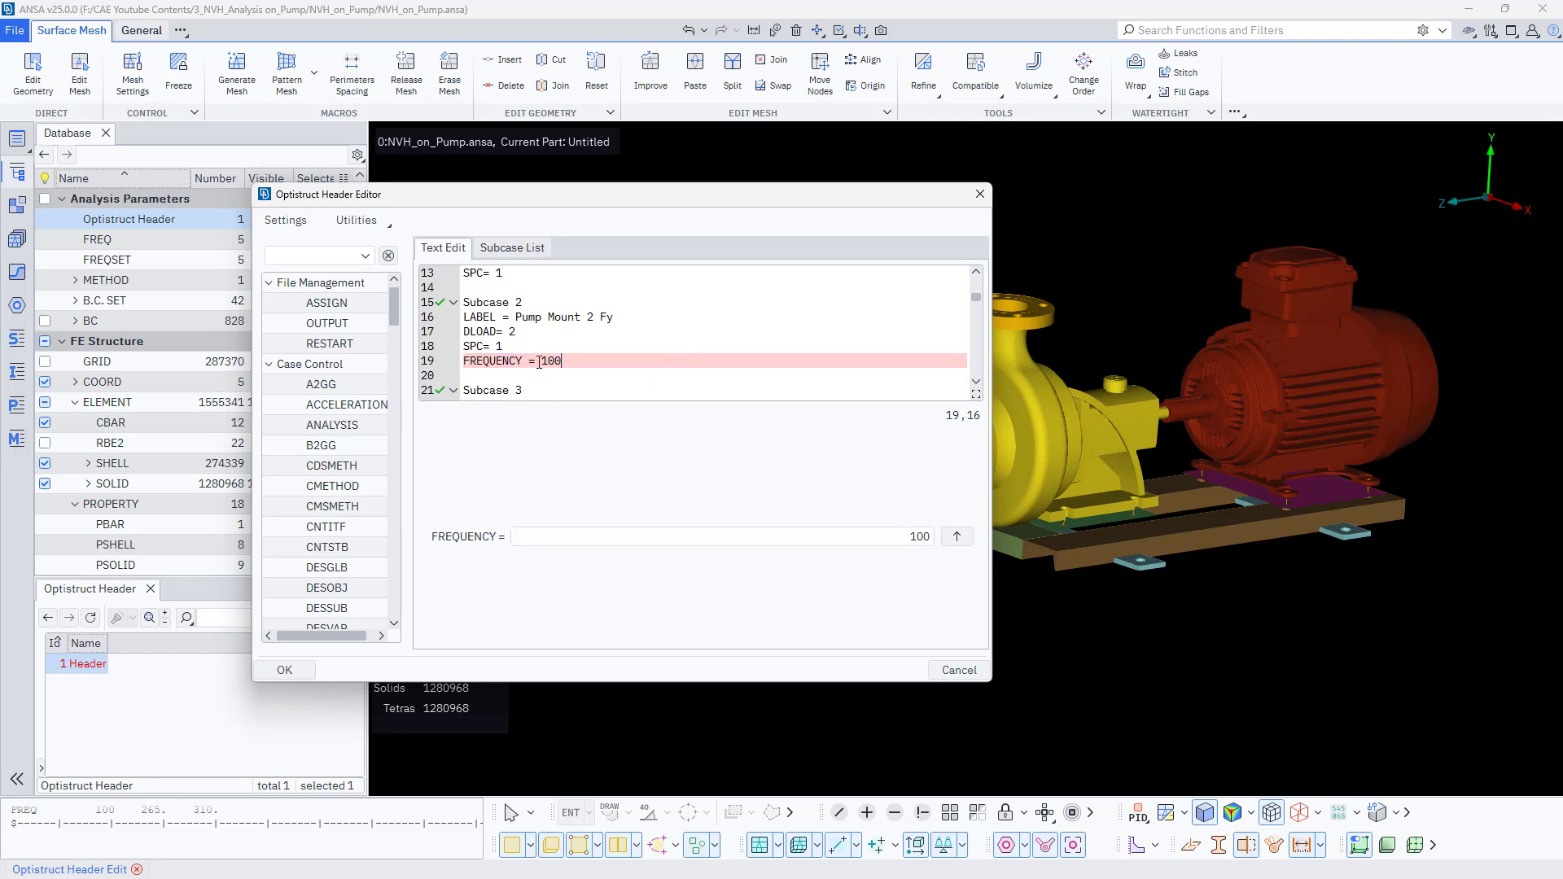
- Delete Subcases 5 through 10 from the header text along with the leftover blank line
key(shift+Down)
key(shift+Down)
key(shift+Down)
key(shift+Down)
key(shift+Down)
key(shift+Down)
key(shift+Down)
key(shift+Down)
key(shift+Down)
key(shift+Down)
key(shift+Down)
key(shift+Down)
key(shift+Down)
key(shift+Down)
key(shift+Down)
key(shift+Down)
key(shift+Down)
key(shift+Down)
key(shift+Down)
key(shift+Down)
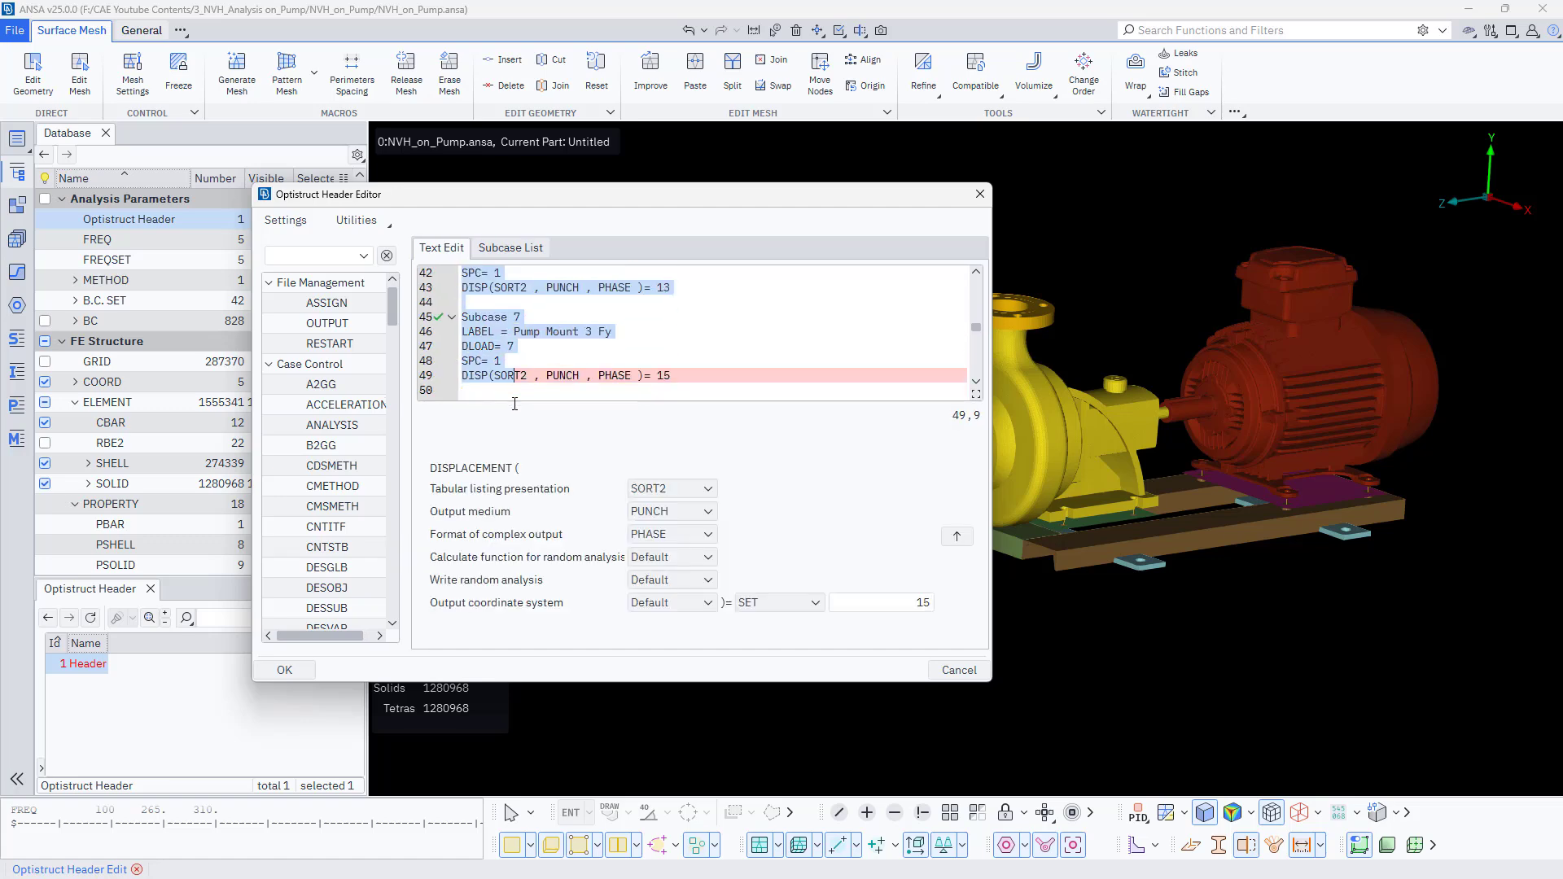
key(shift+Down)
key(shift+Down)
key(shift+Down)
key(shift+Down)
key(shift+Down)
key(shift+Down)
key(shift+Down)
key(shift+Down)
key(shift+Down)
key(shift+Down)
key(shift+Down)
key(shift+Down)
key(shift+Down)
key(shift+Down)
key(shift+Down)
key(shift+Down)
key(shift+Down)
key(shift+Down)
key(shift+Down)
key(shift+Down)
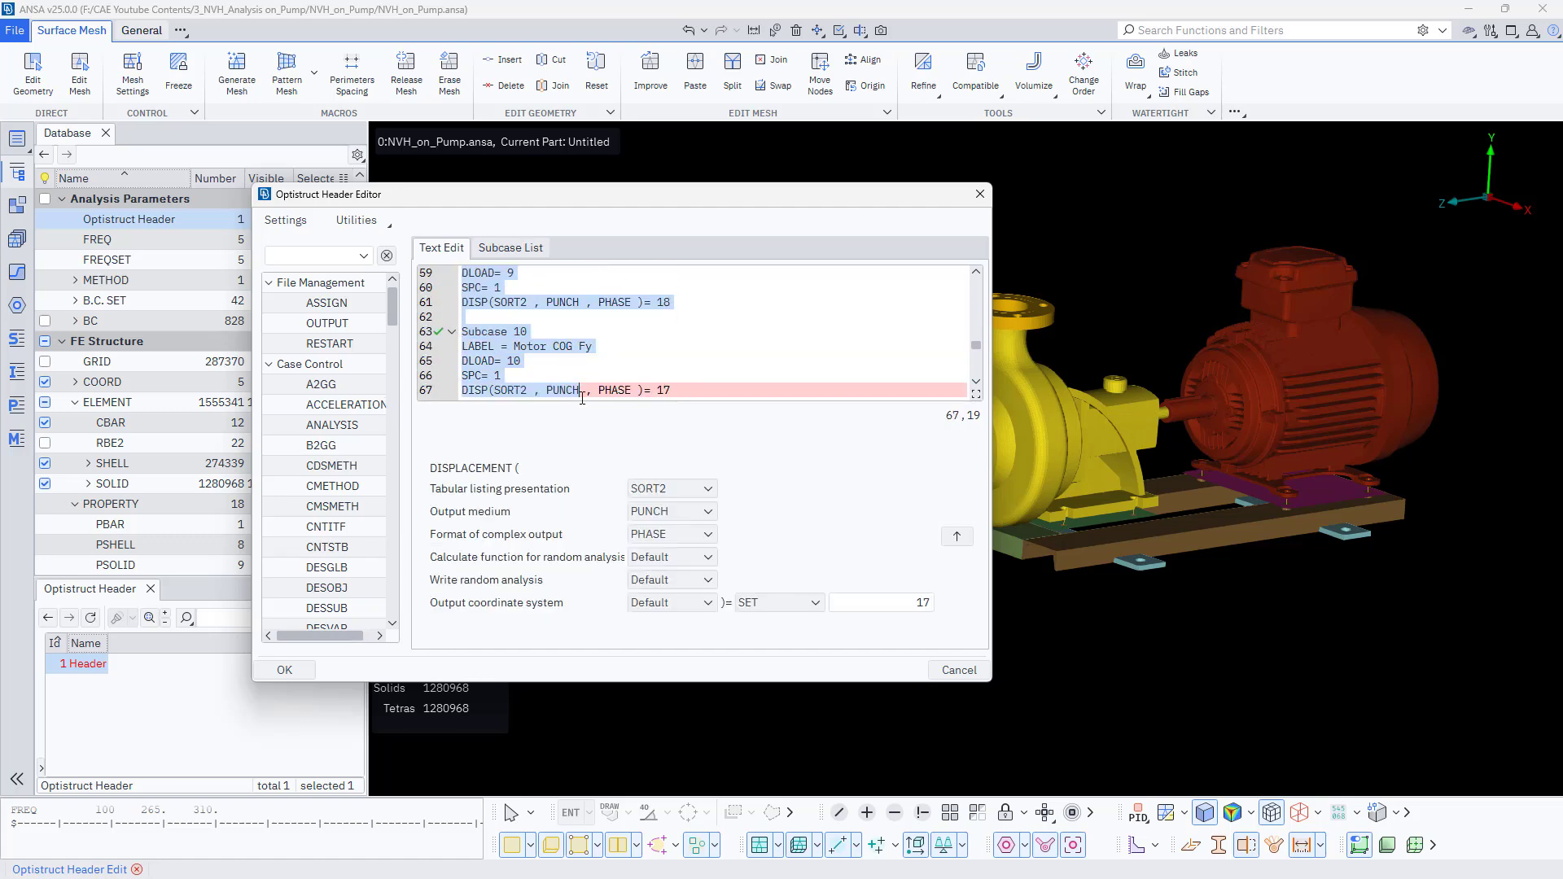
key(shift+Up)
key(shift+Up)
key(shift+Up)
key(shift+Up)
key(shift+Up)
key(shift+Up)
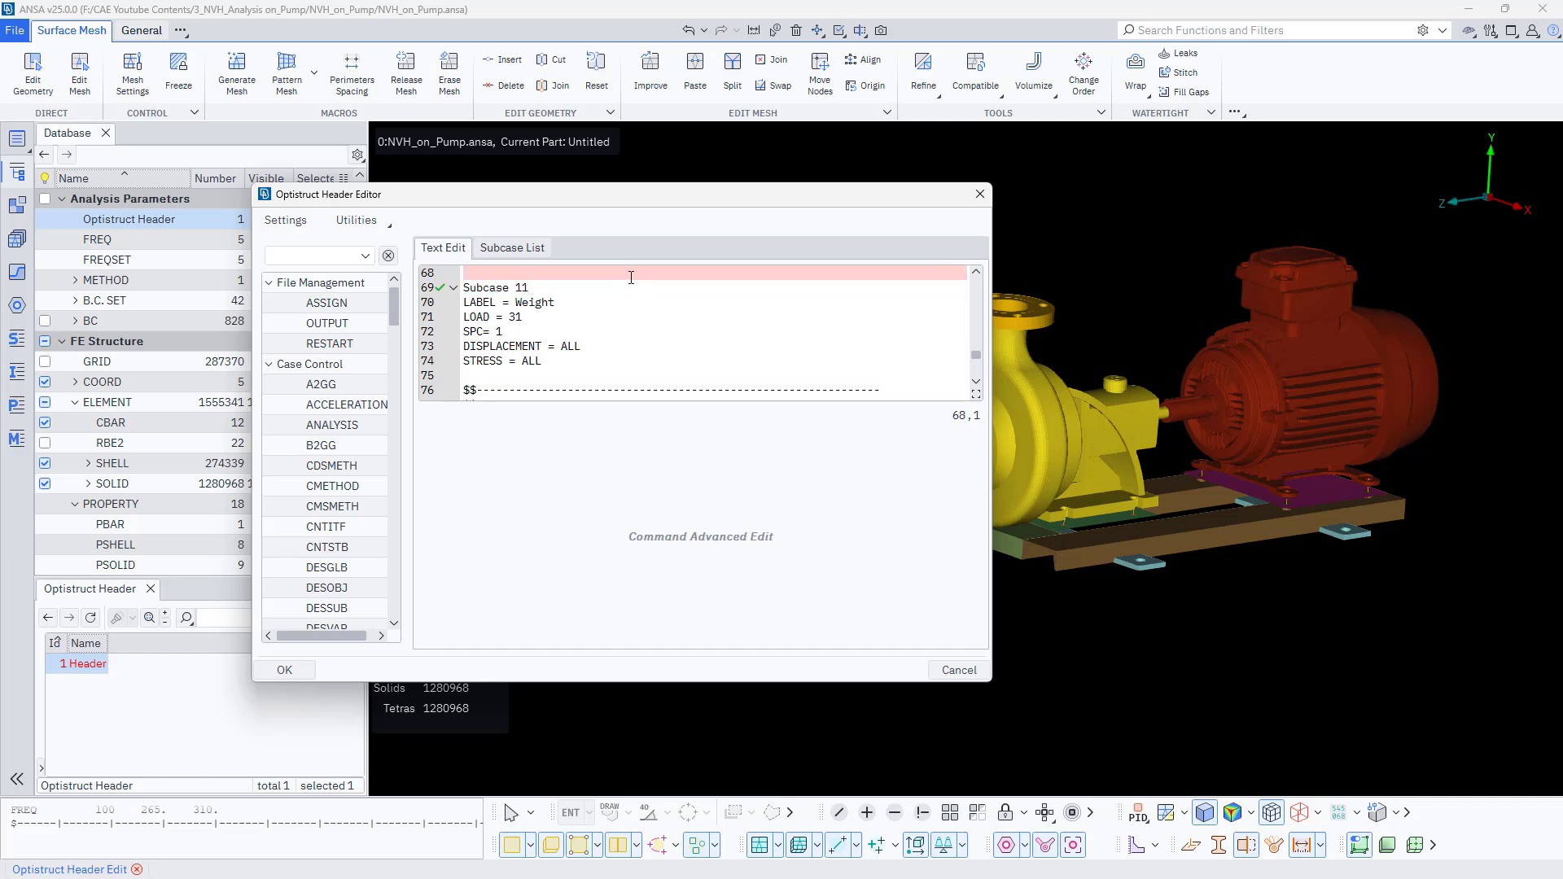
scroll(609, 327, up, 1)
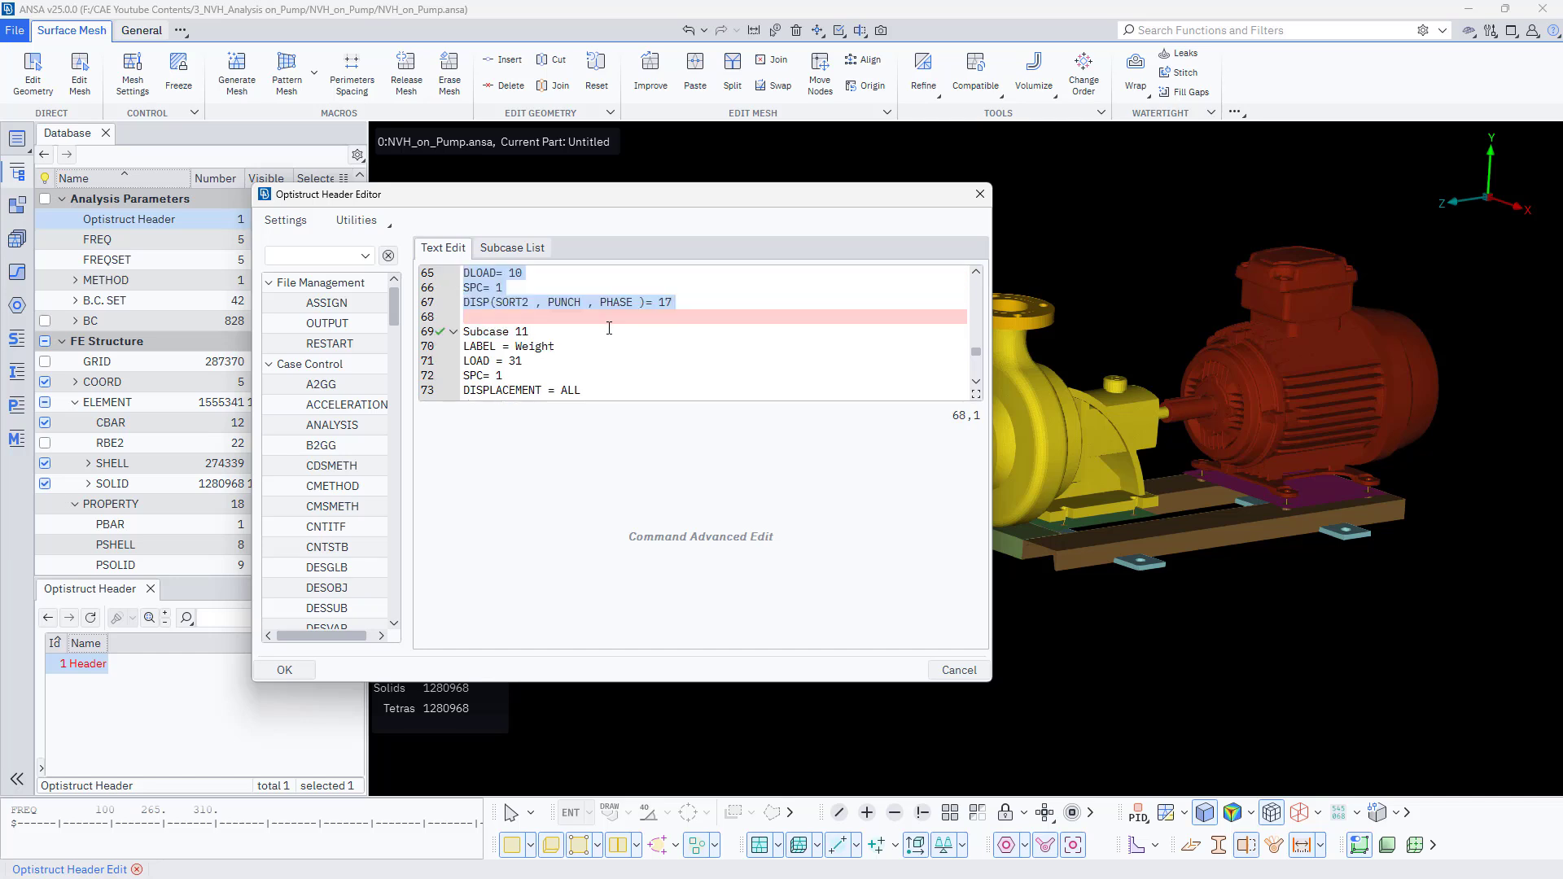
key(Delete)
scroll(551, 351, down, 1)
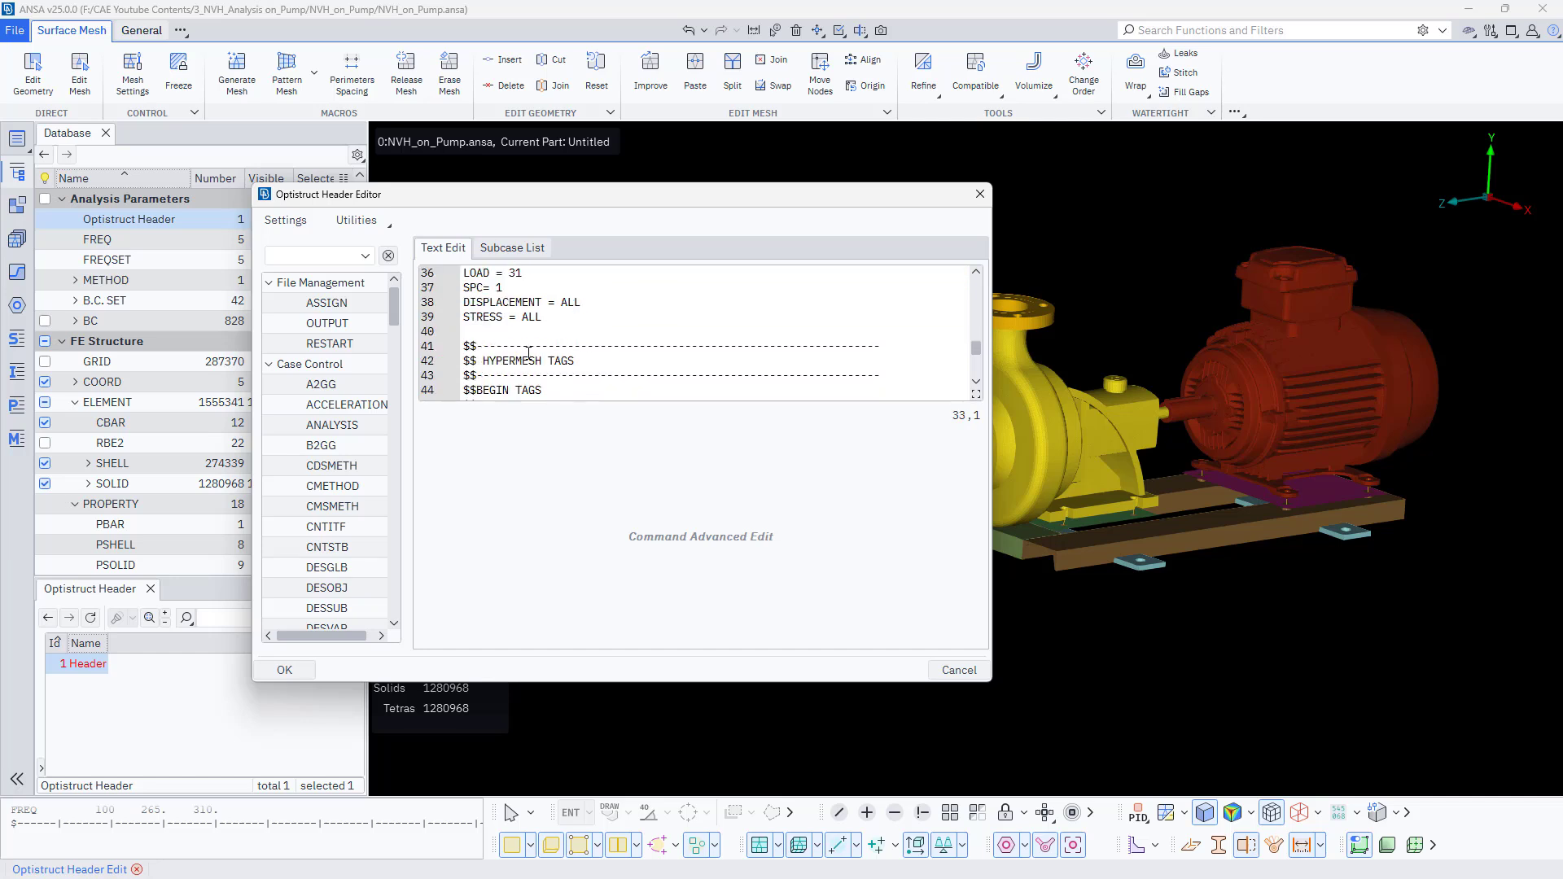
scroll(528, 352, up, 3)
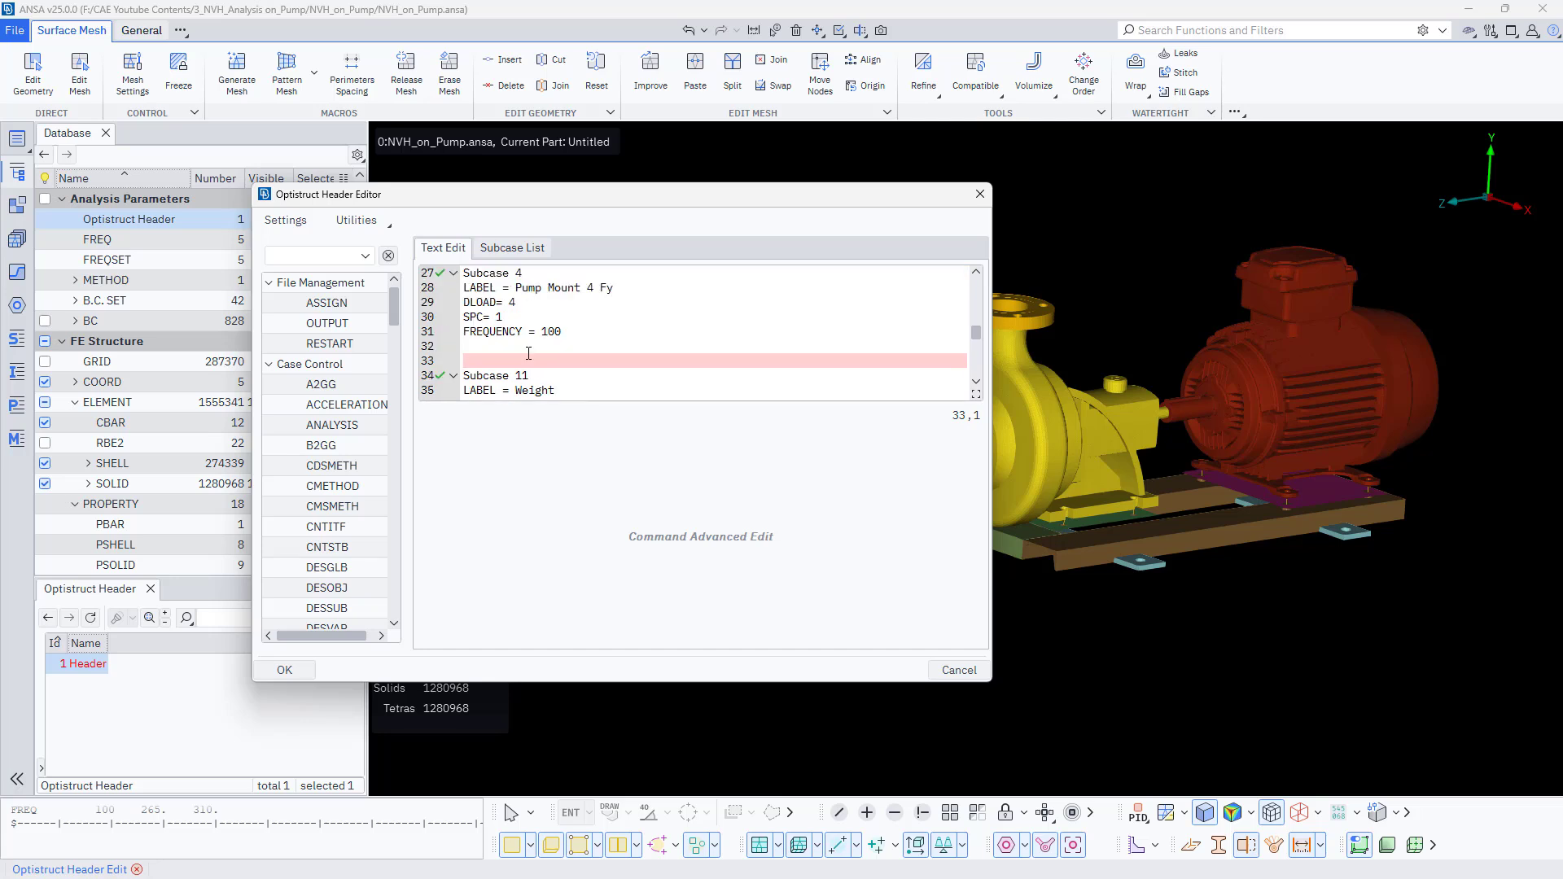
key(BackSpace)
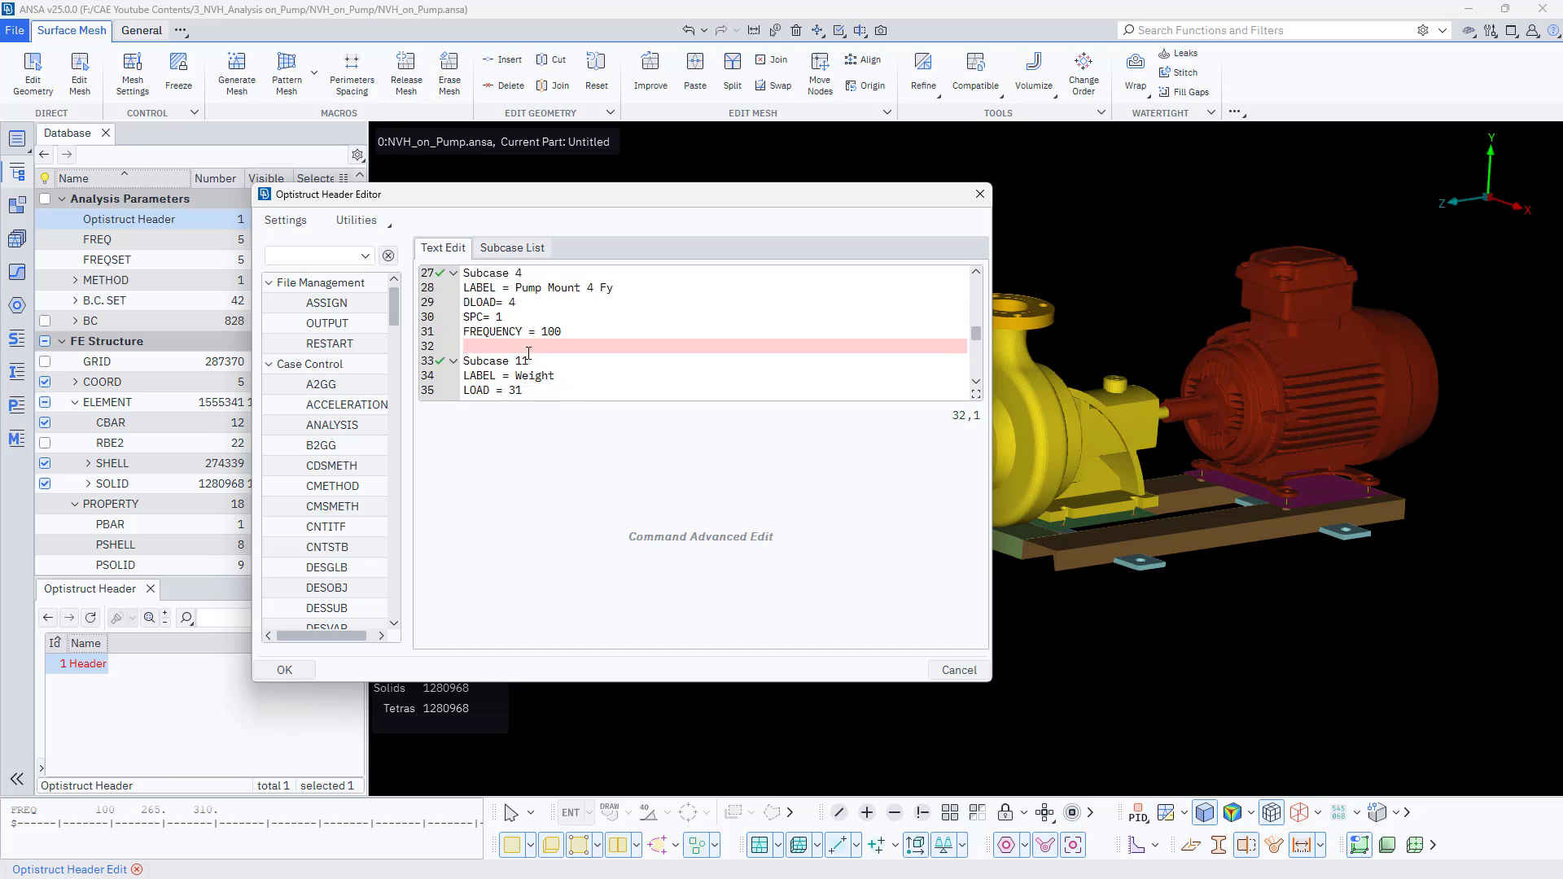
- Renumber the Weight load subcase as Subcase 5
click(530, 361)
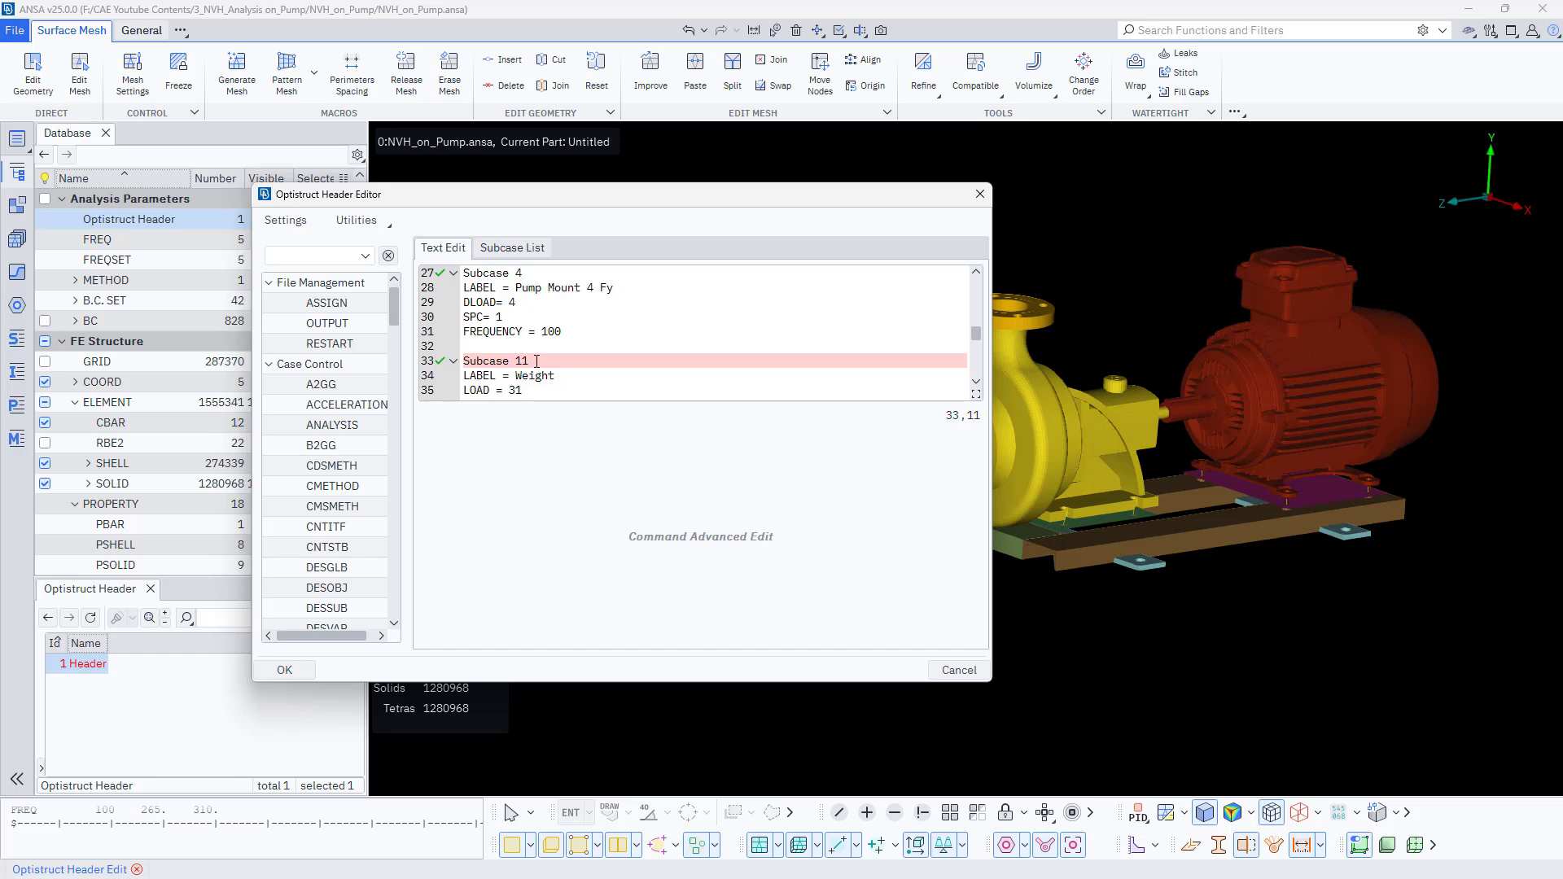
key(BackSpace)
key(BackSpace)
text(5)
- Review the edited subcases and apply the header editor changes
scroll(543, 366, down, 1)
scroll(543, 366, up, 1)
scroll(543, 366, up, 5)
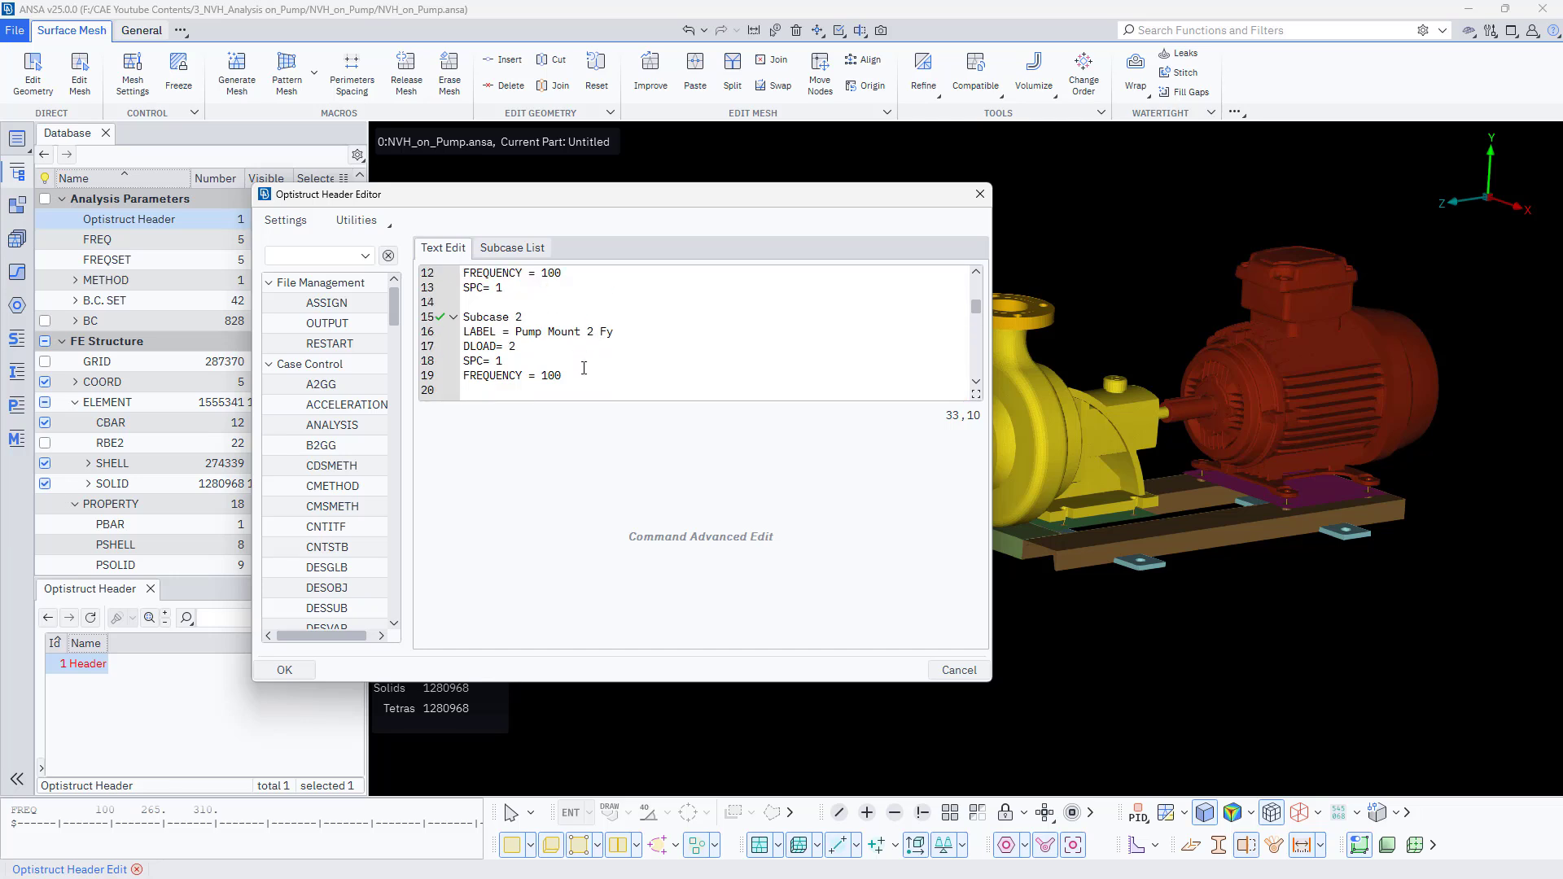
click(527, 347)
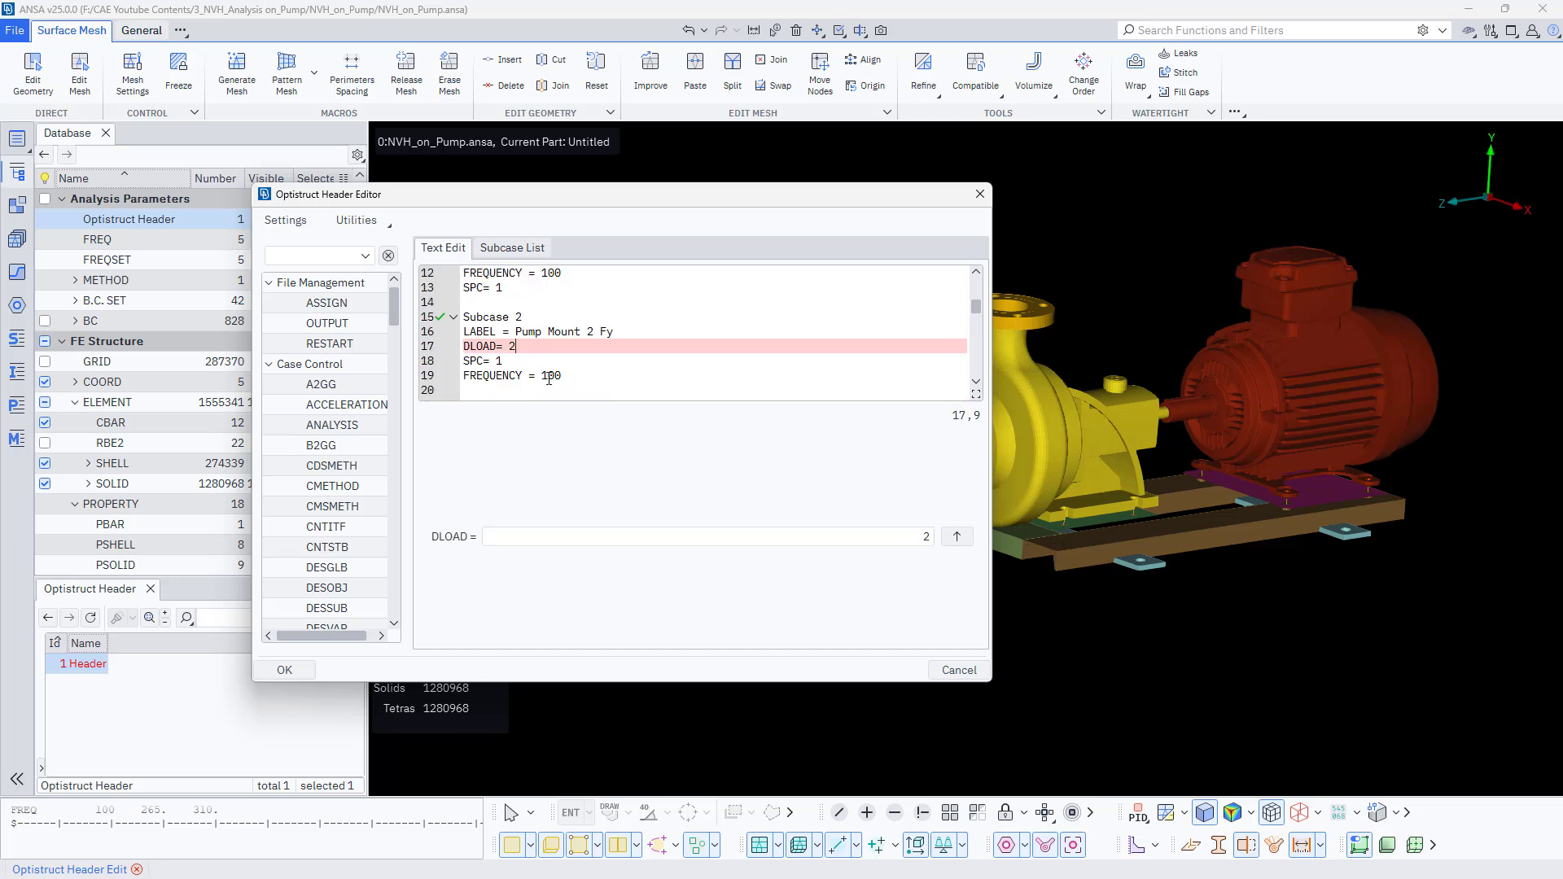
scroll(522, 328, up, 1)
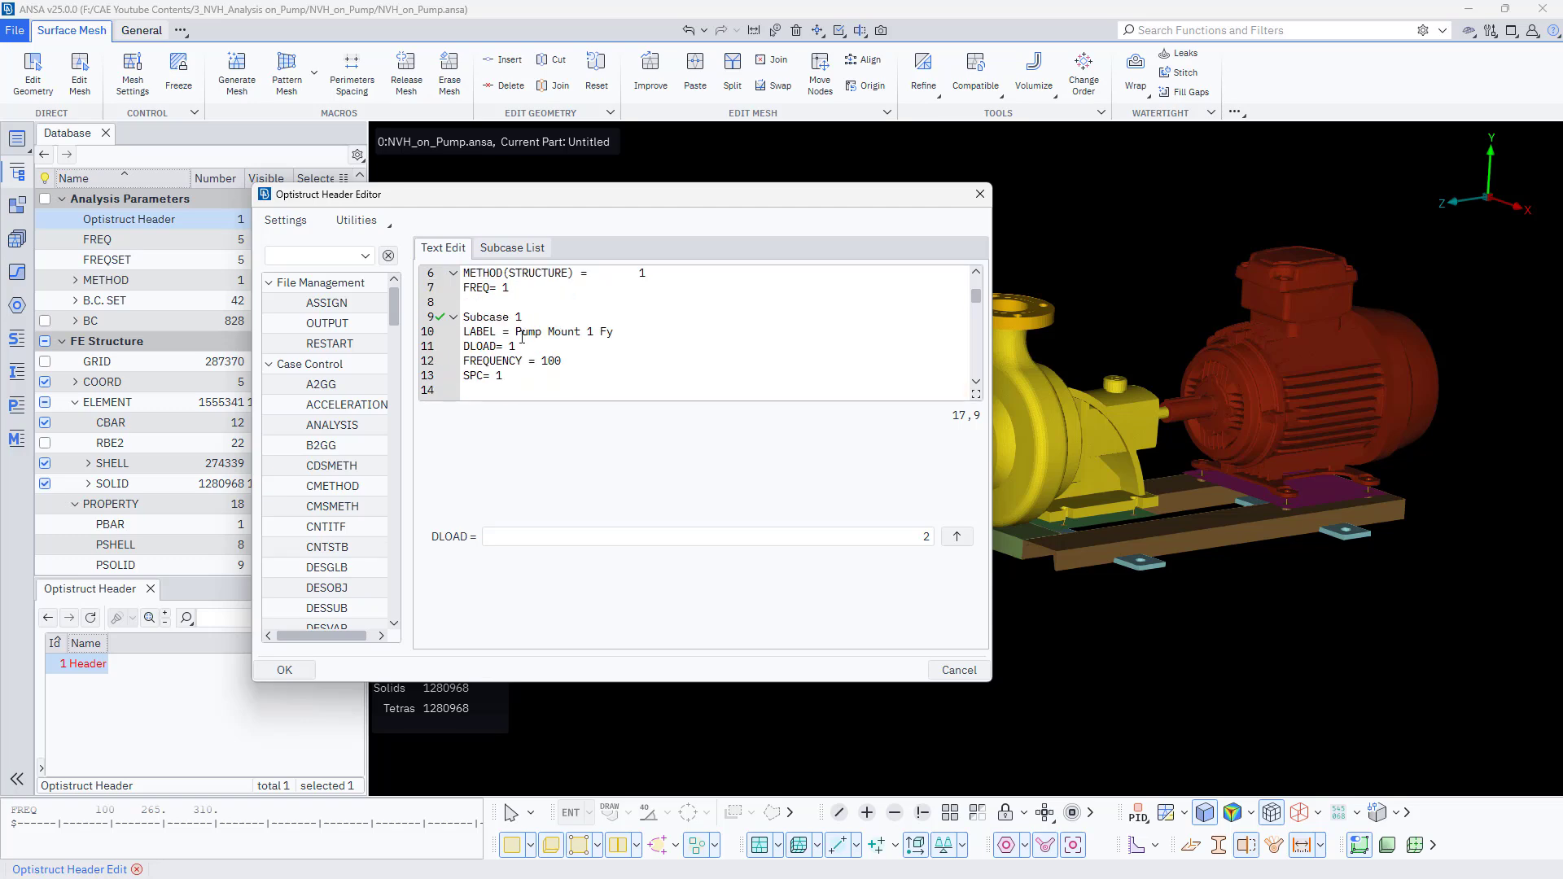
click(524, 346)
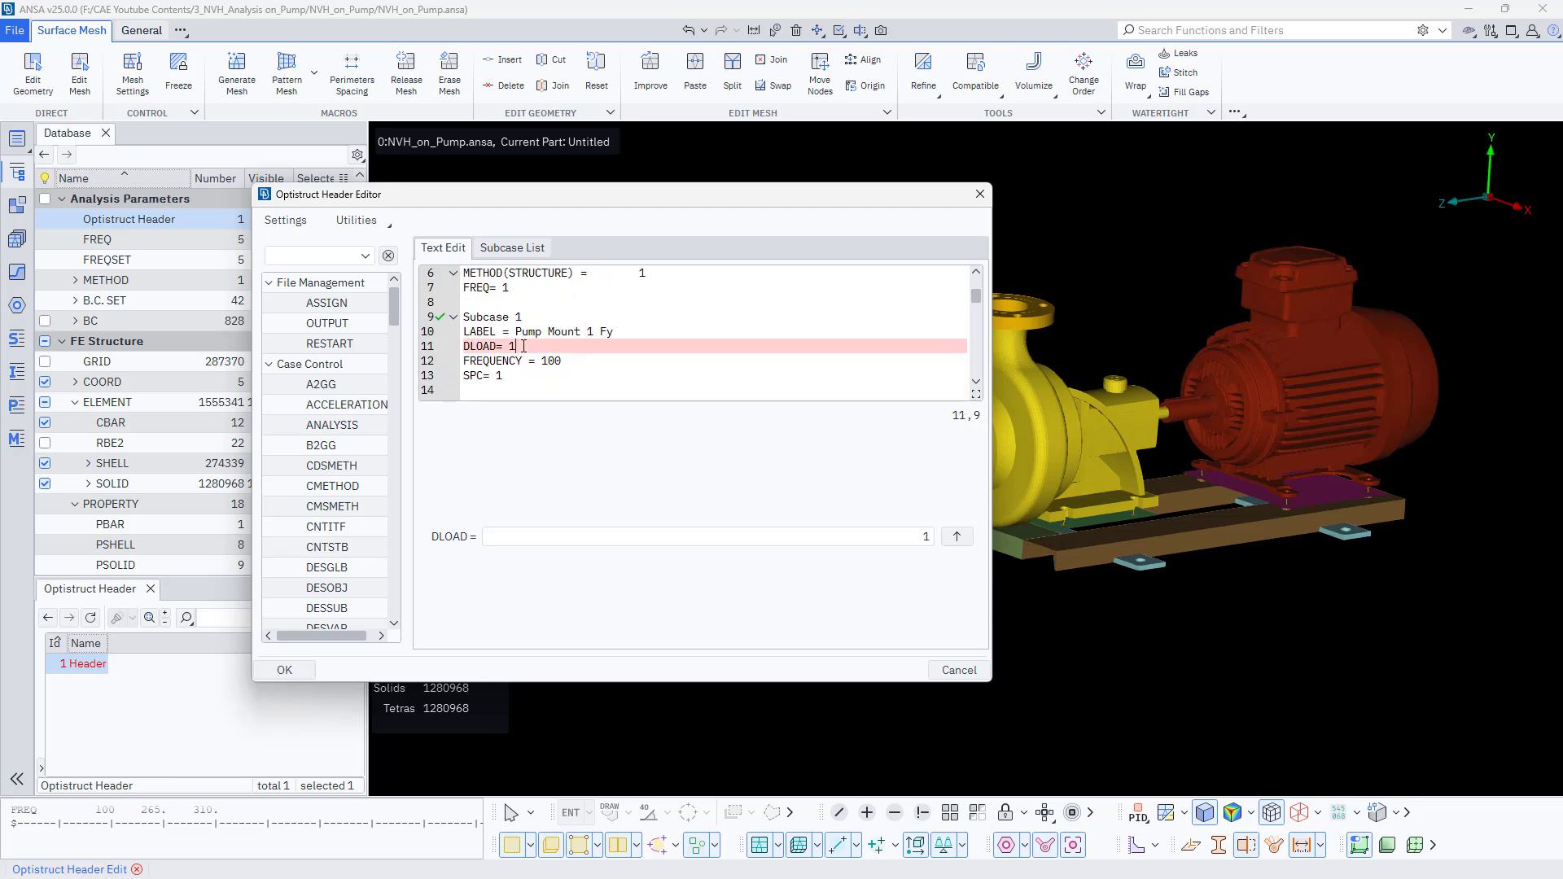
click(289, 669)
click(76, 280)
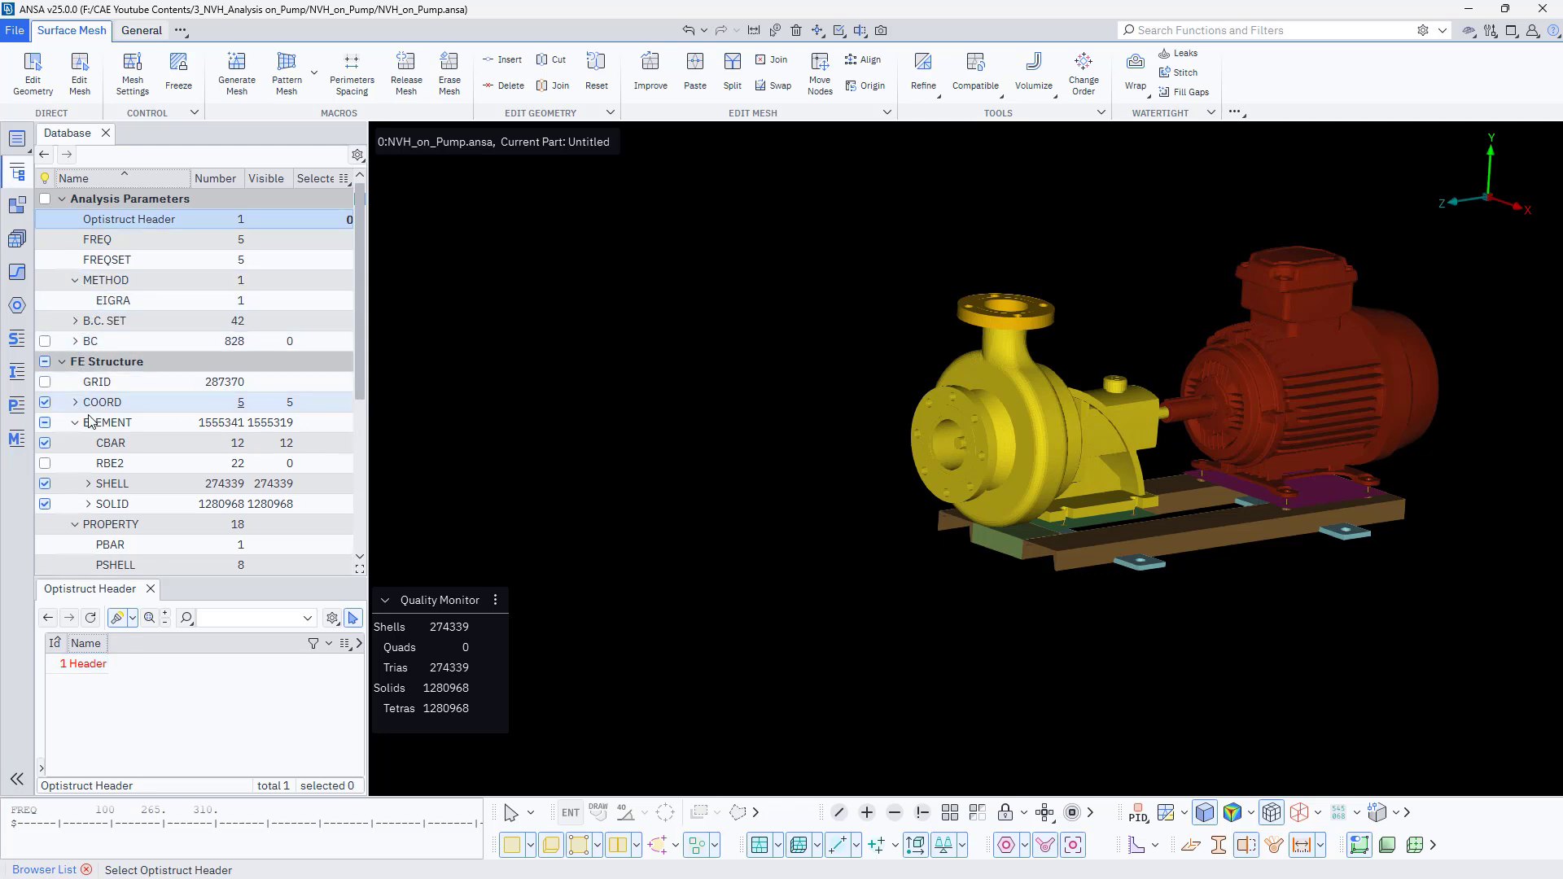
- Browse the LOAD_SET and RLOAD2 boundary-condition sets and toggle the display of the boundary conditions
scroll(85, 468, down, 1)
scroll(81, 391, up, 1)
click(75, 320)
click(104, 343)
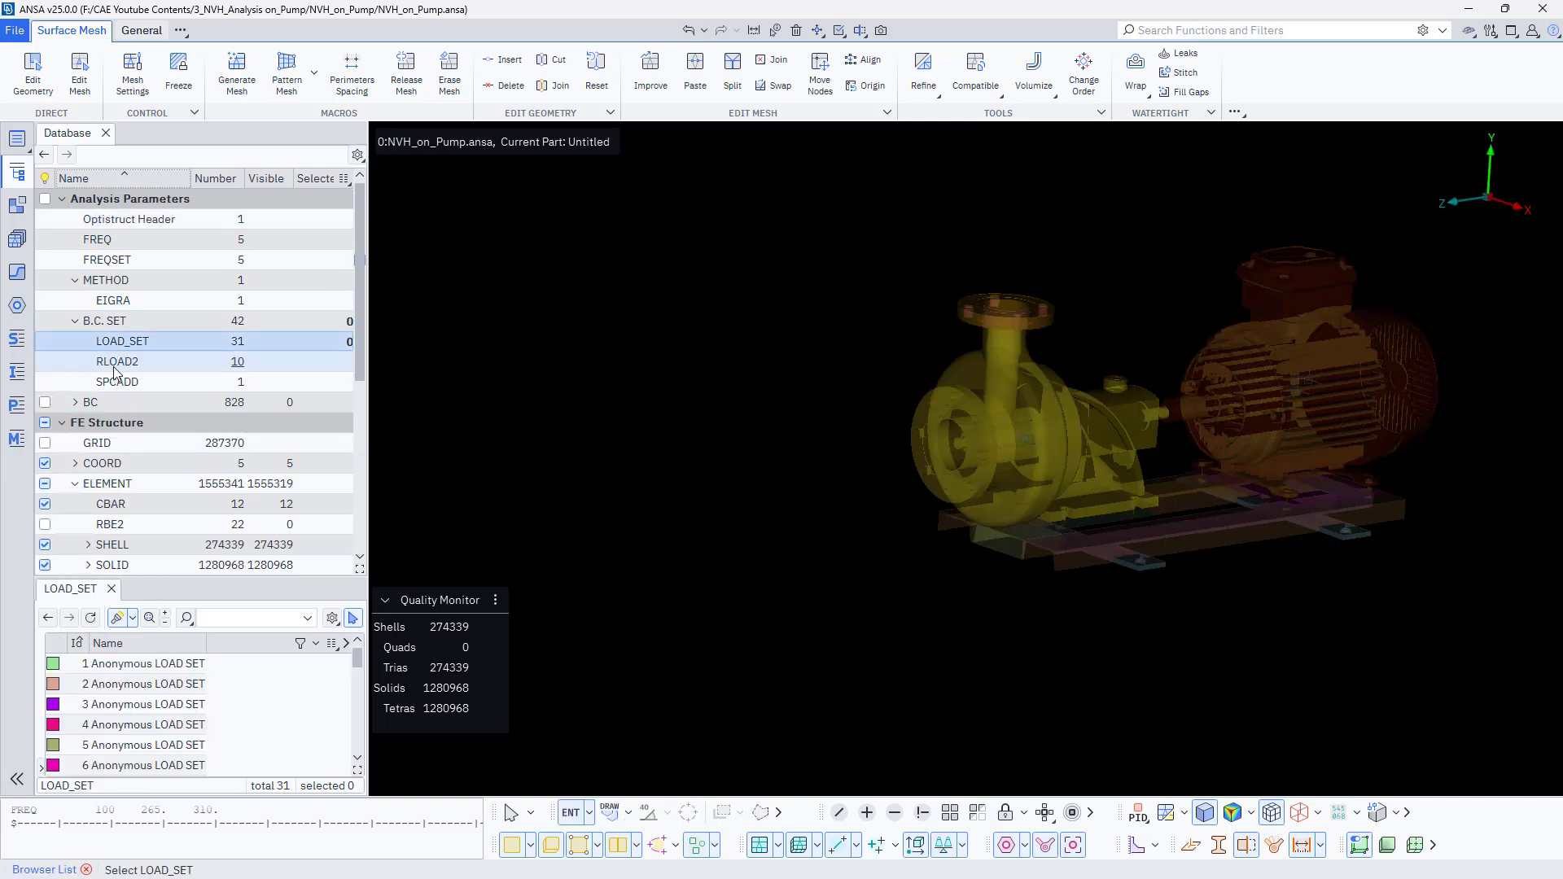
click(115, 366)
click(44, 342)
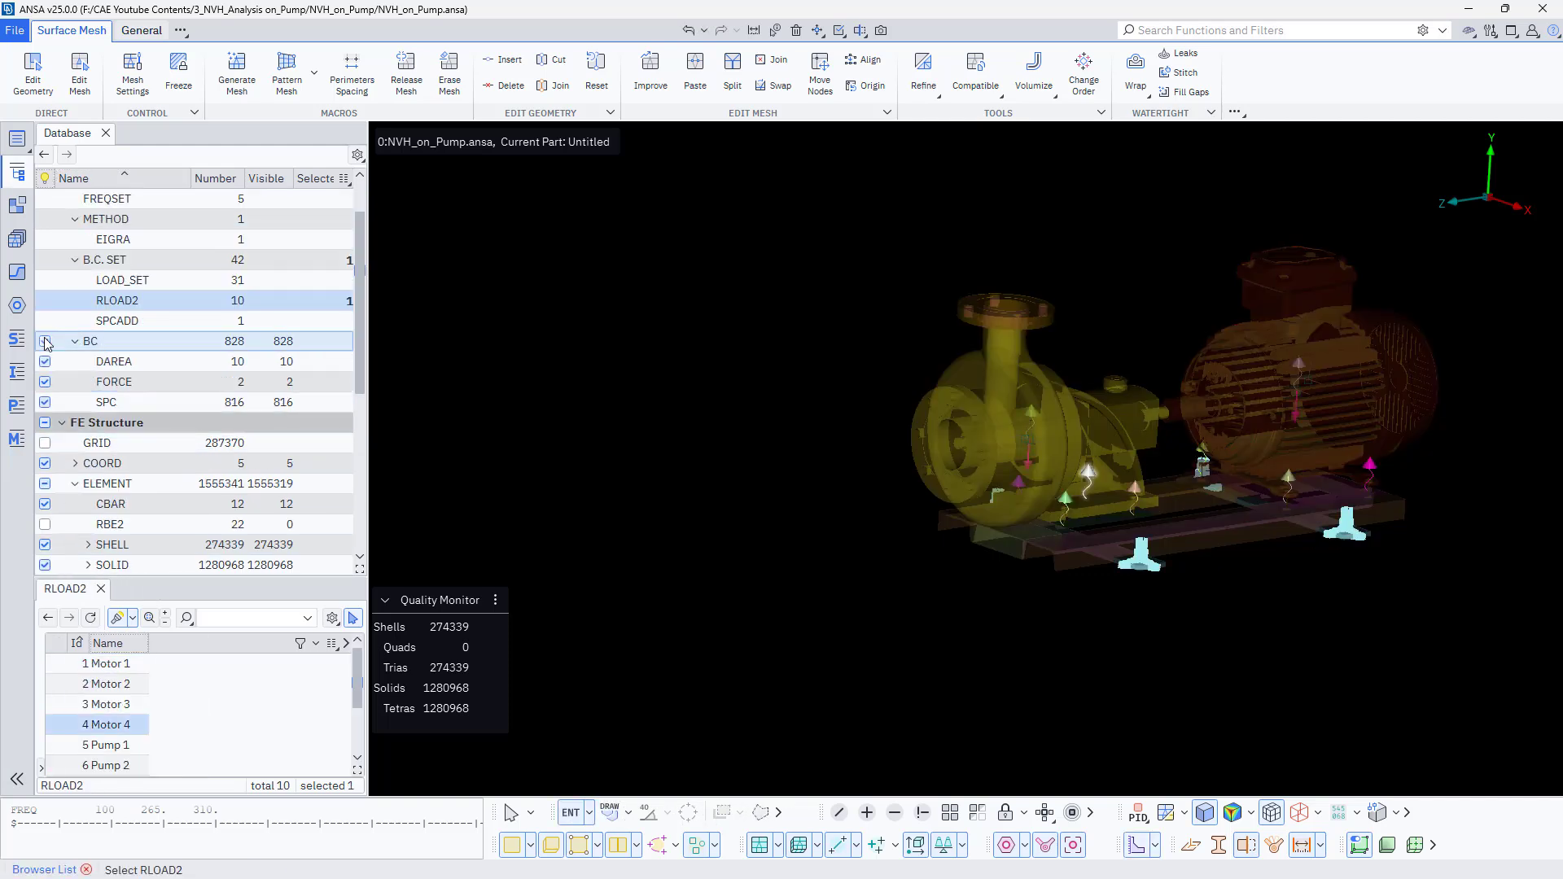
click(45, 341)
- Open the DAREA list and add the SID field as a column
click(114, 362)
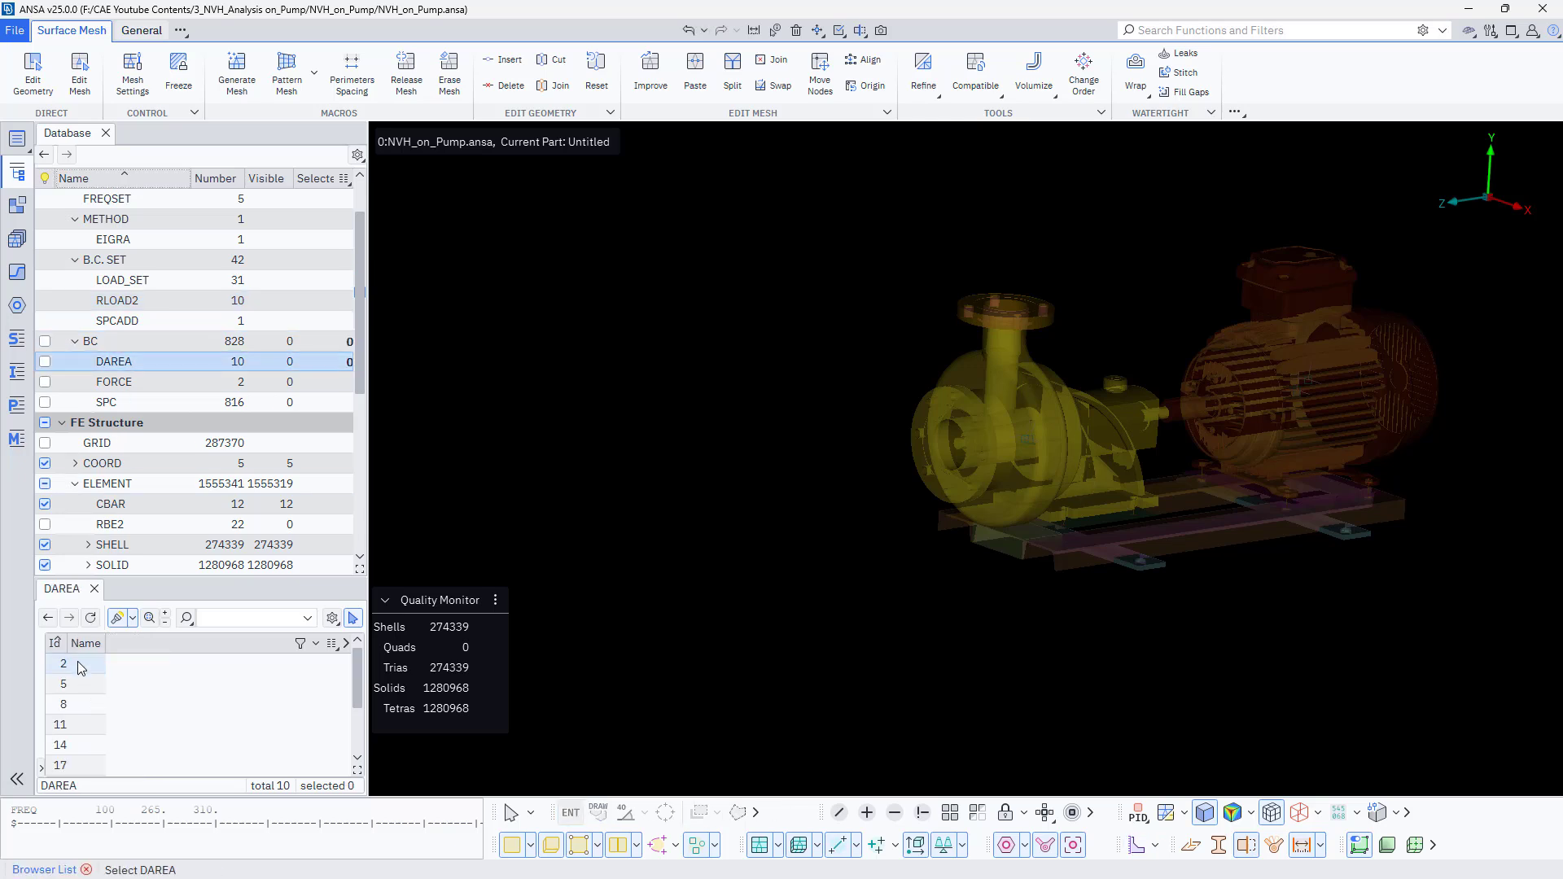
click(81, 666)
click(331, 643)
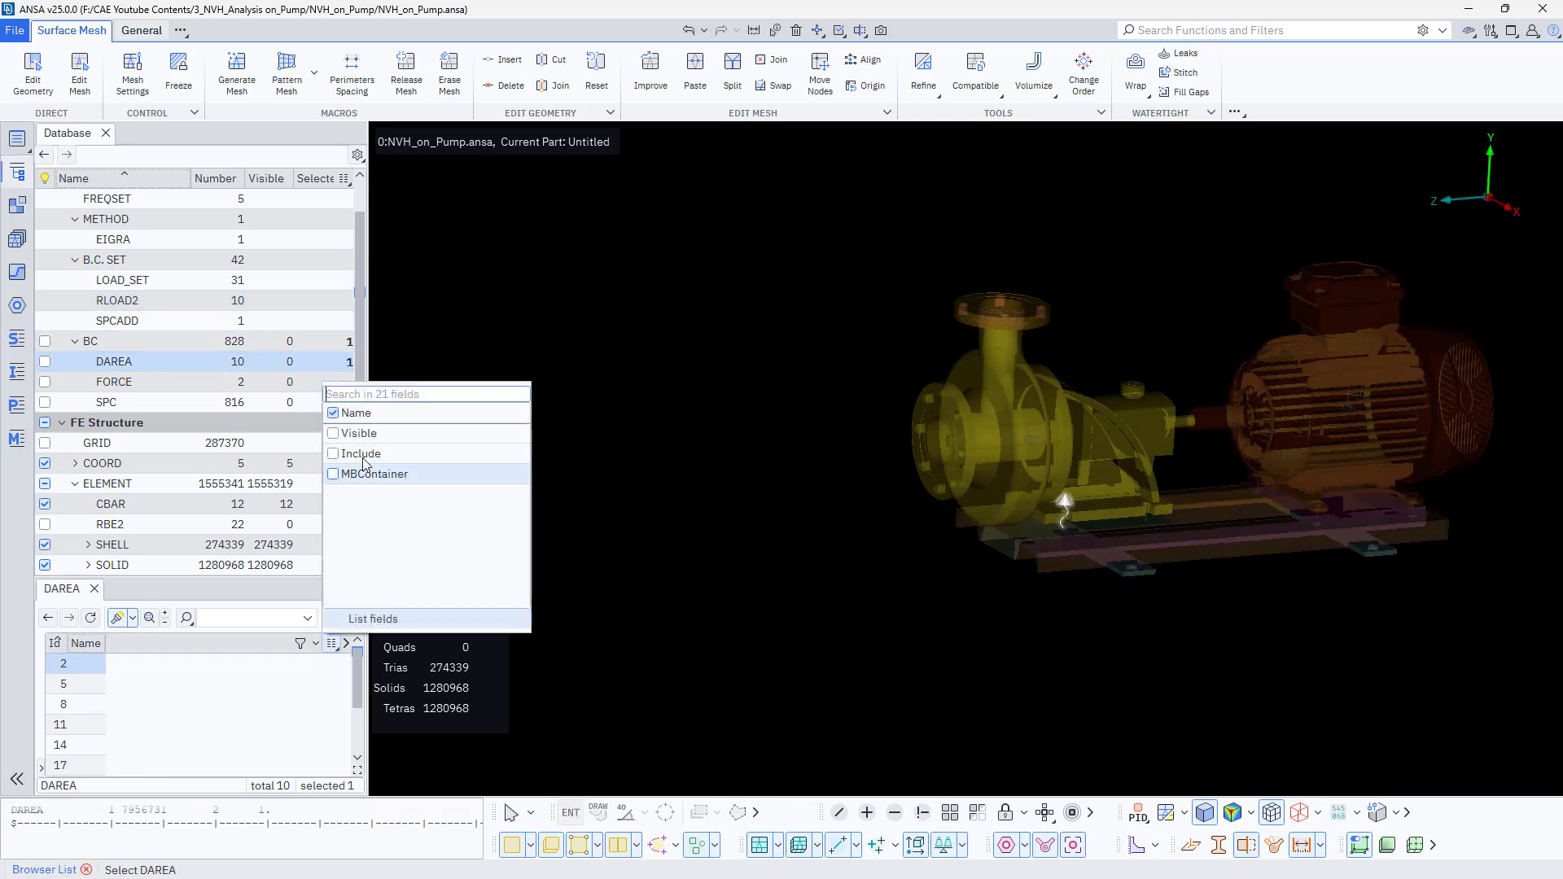
click(358, 394)
text(si)
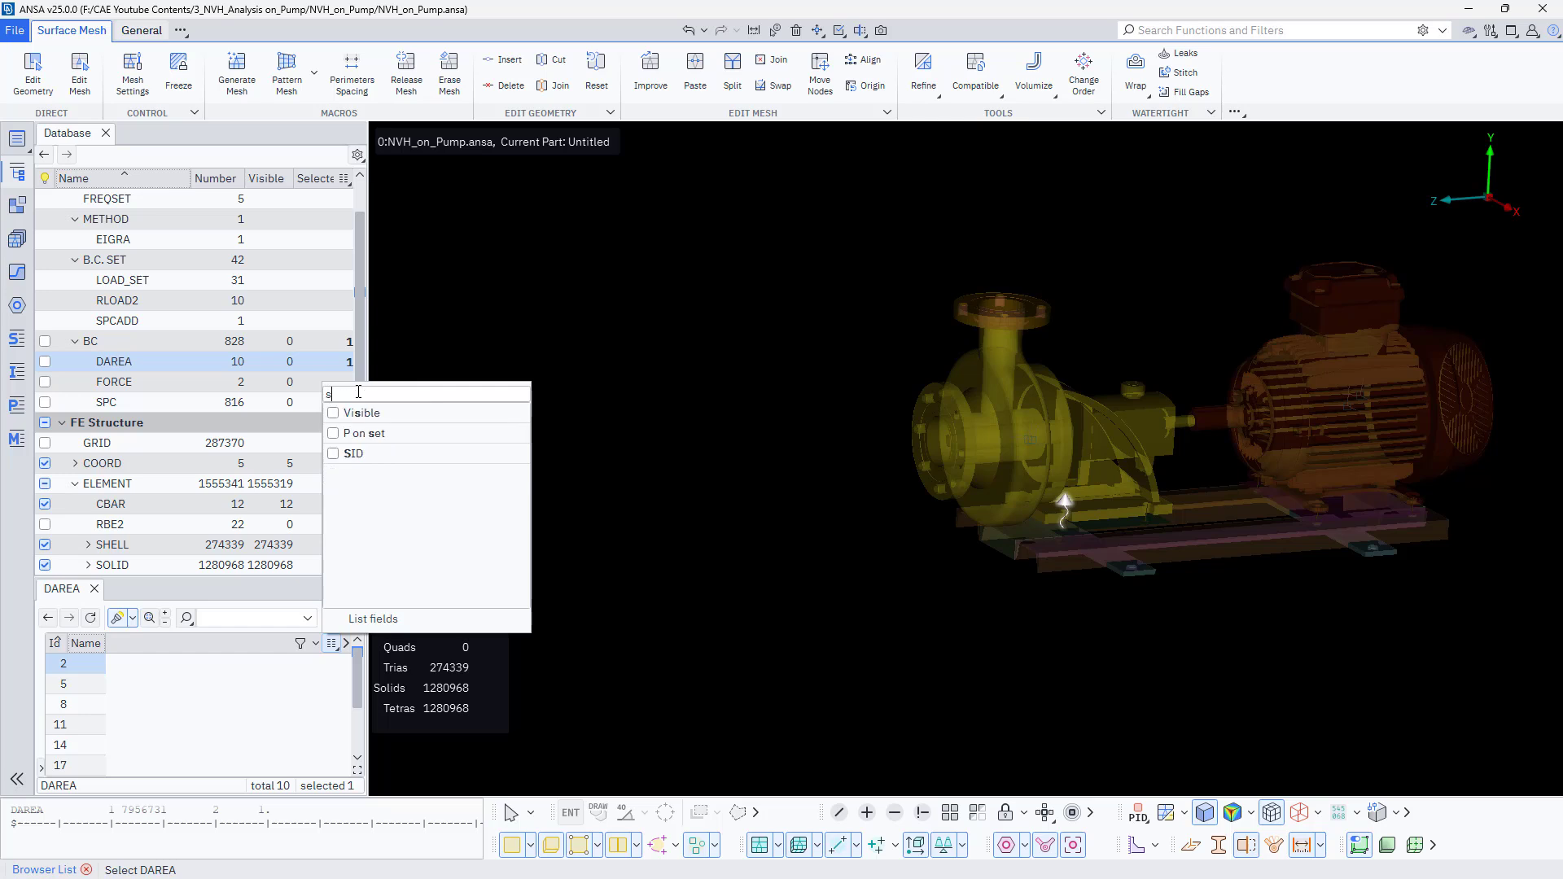
click(335, 435)
click(202, 711)
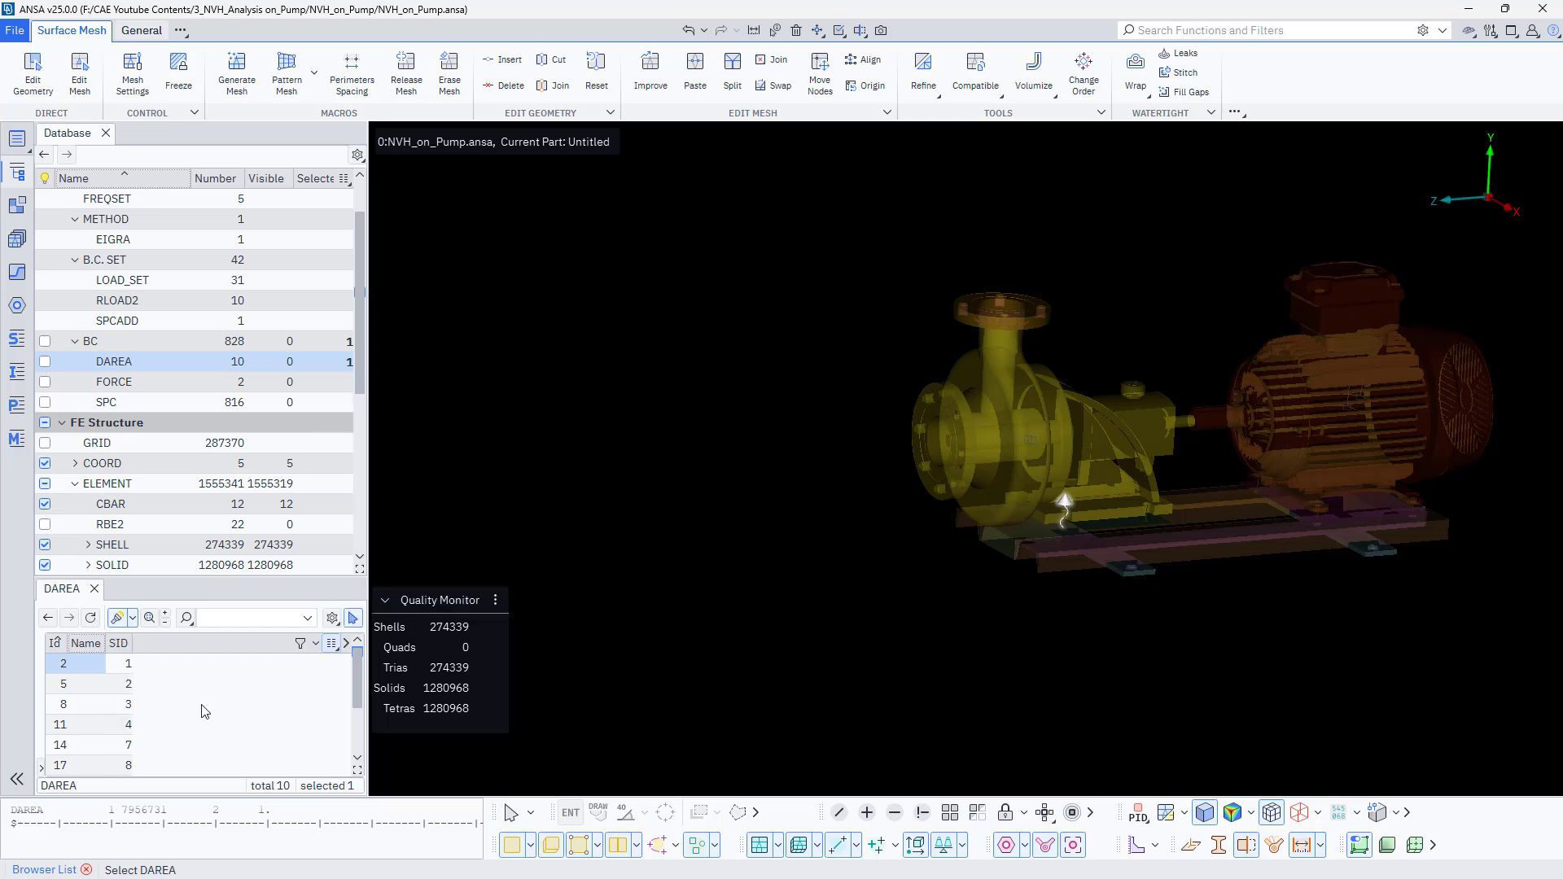
- Select each DAREA entry in turn to locate its load point on the pump model
click(124, 687)
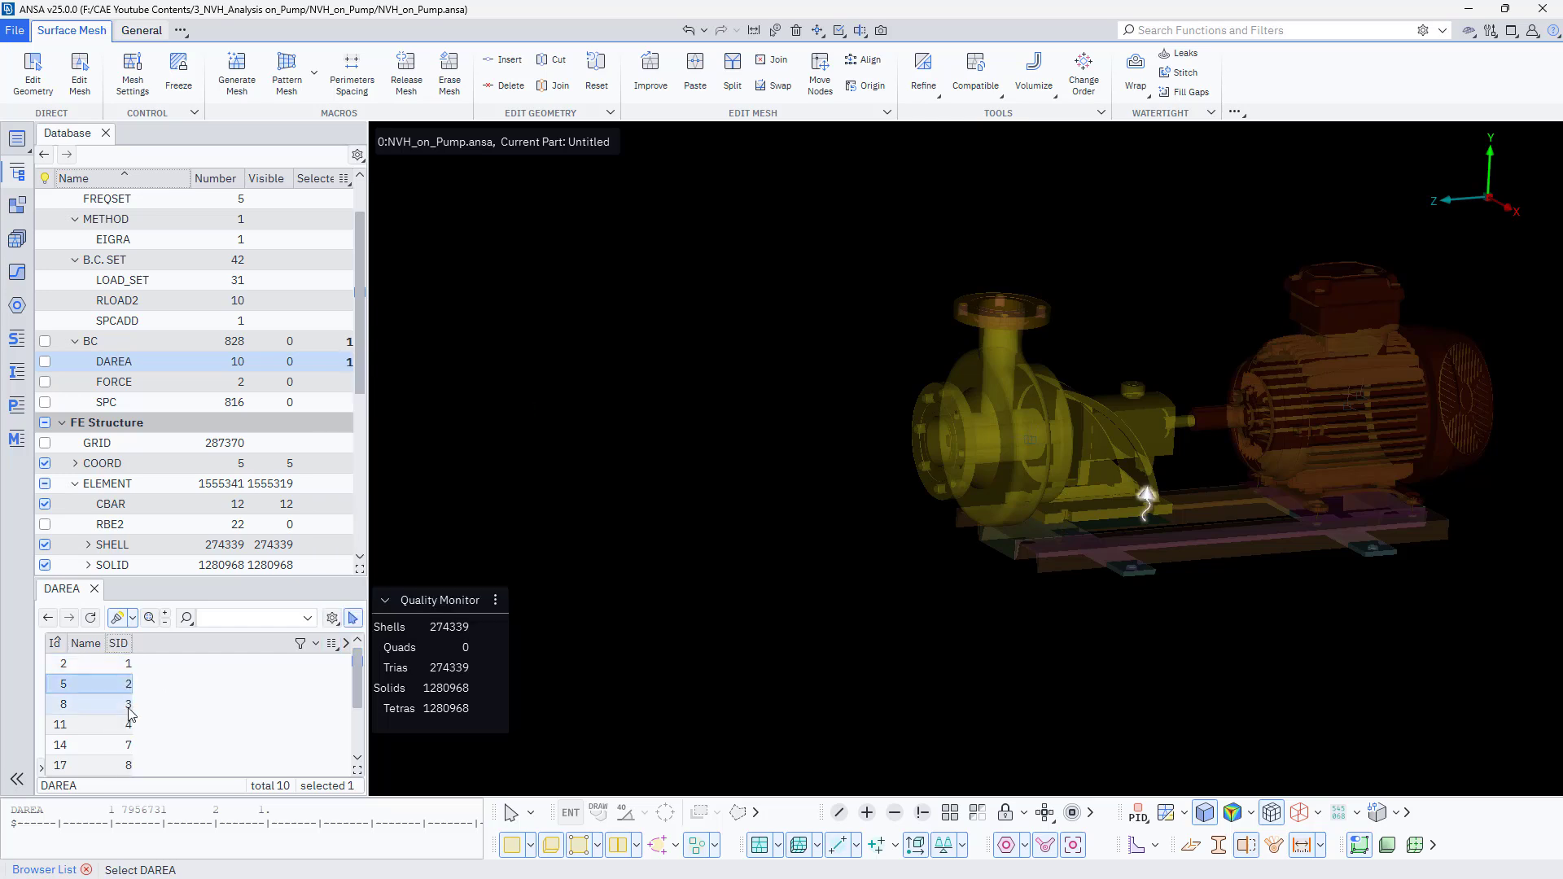
click(129, 705)
click(133, 722)
scroll(133, 722, down, 1)
click(133, 723)
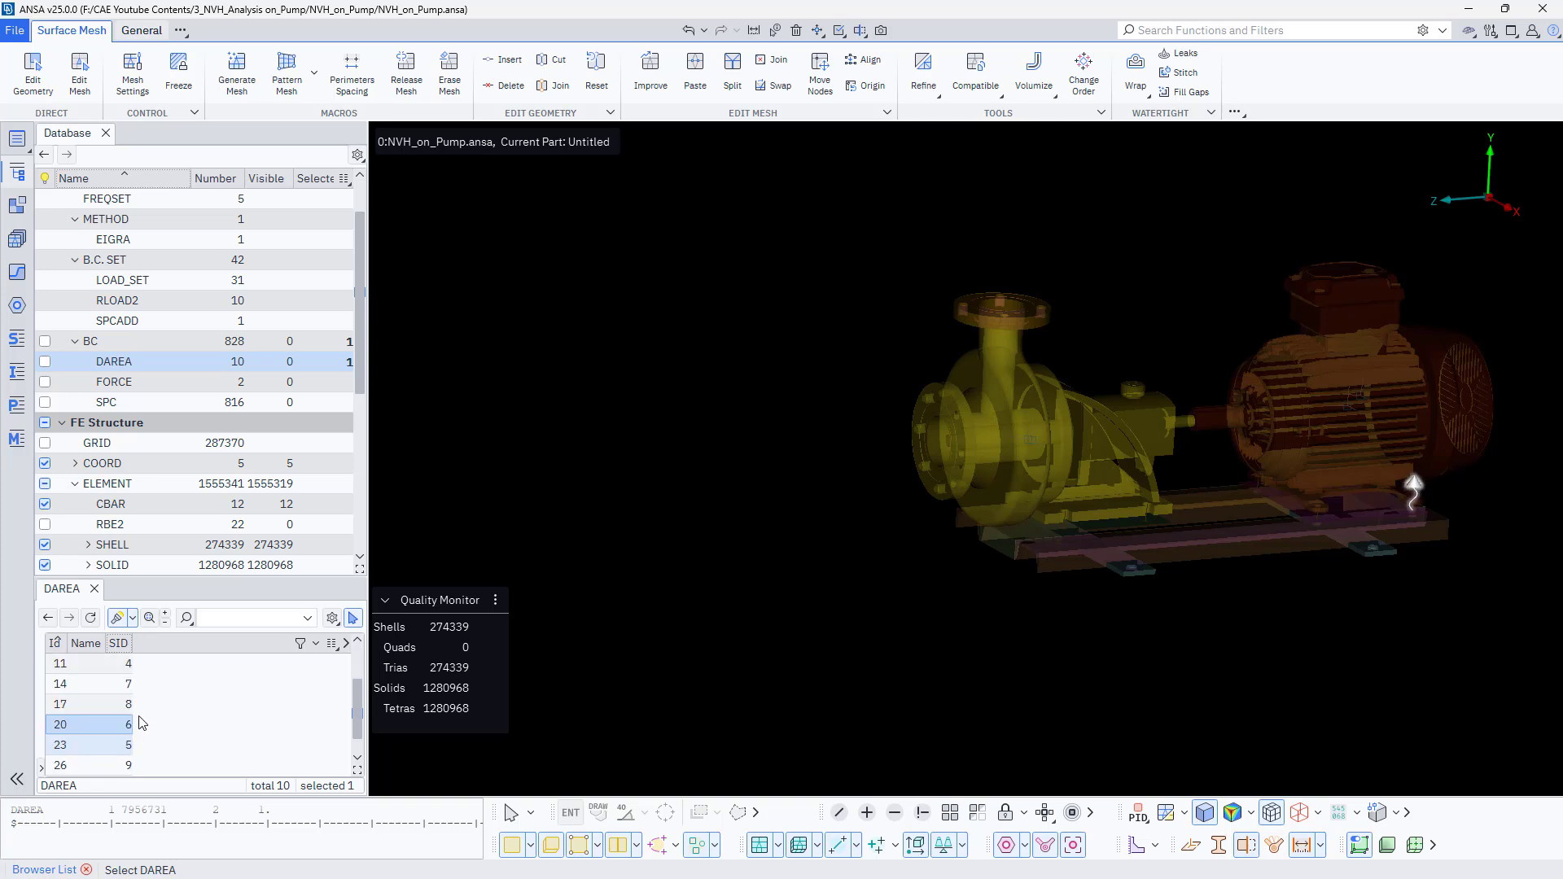
click(120, 645)
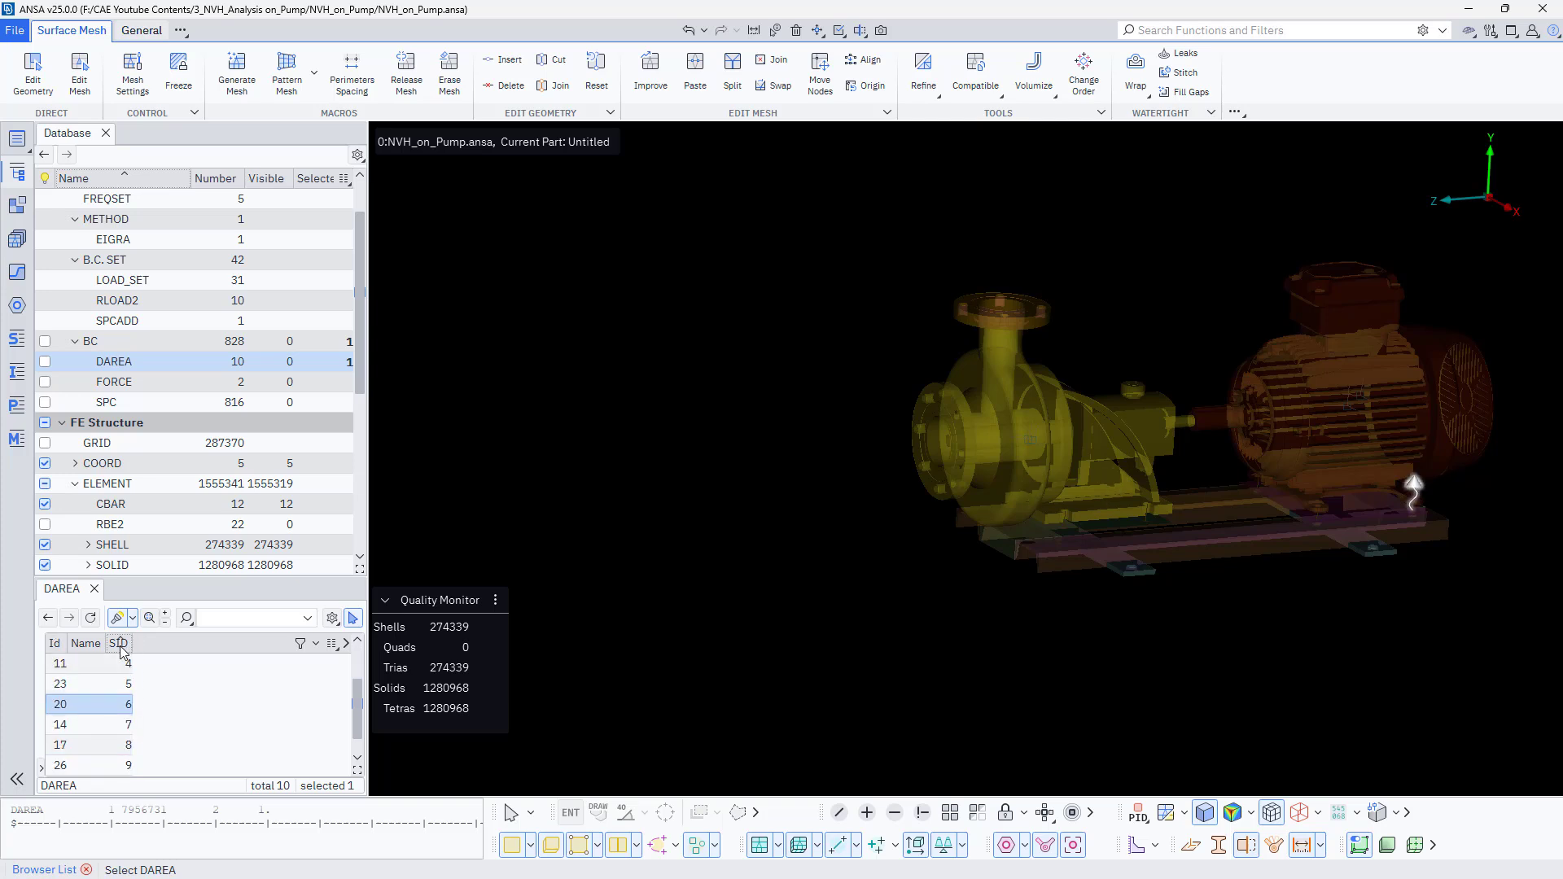
click(127, 688)
click(124, 705)
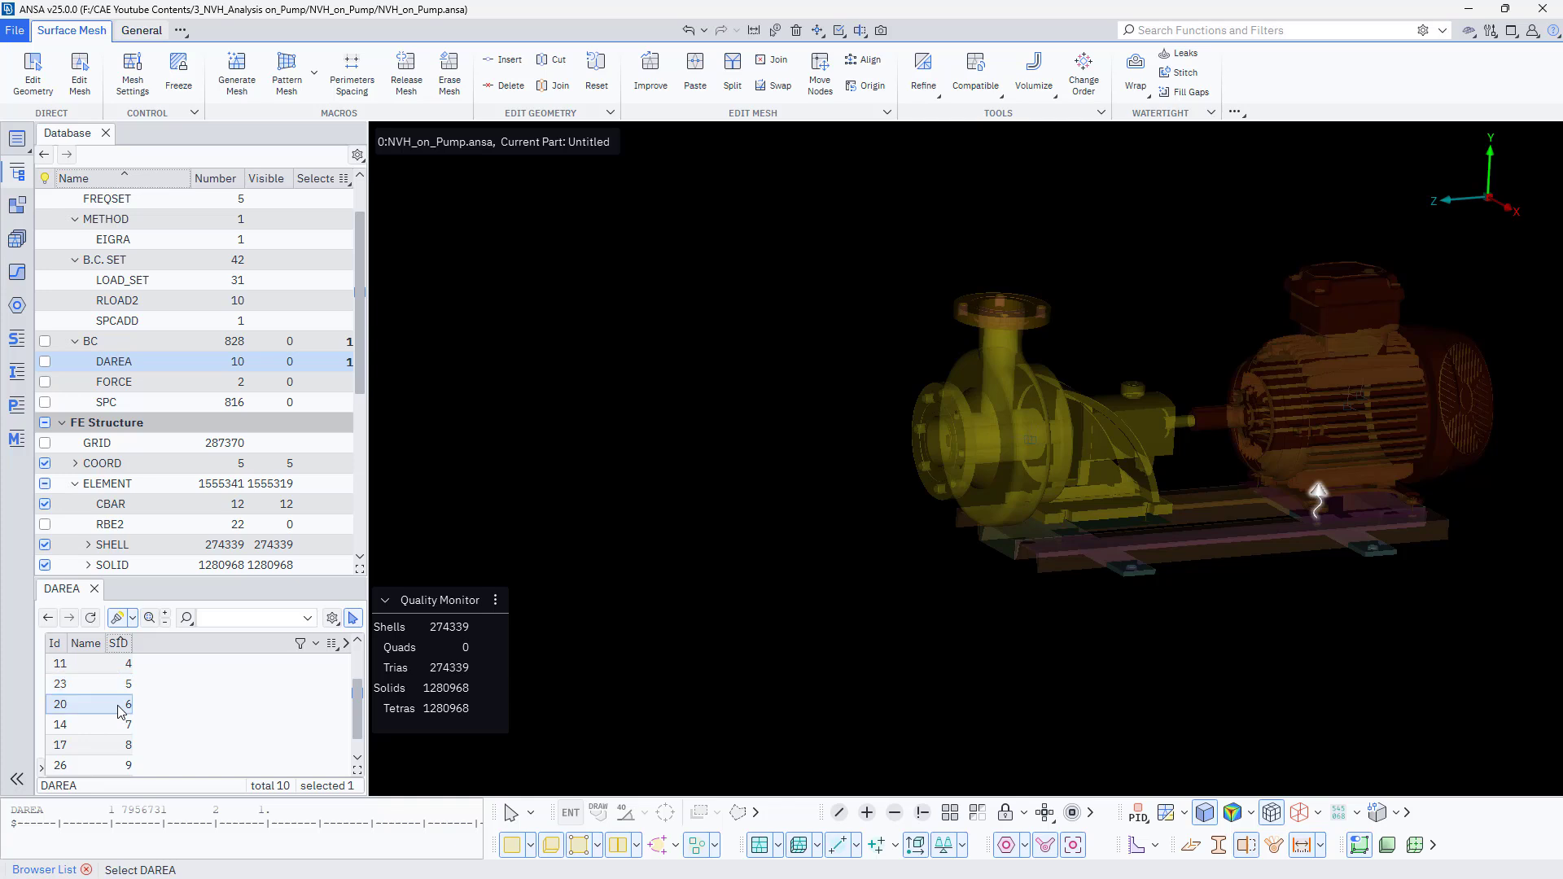
click(116, 727)
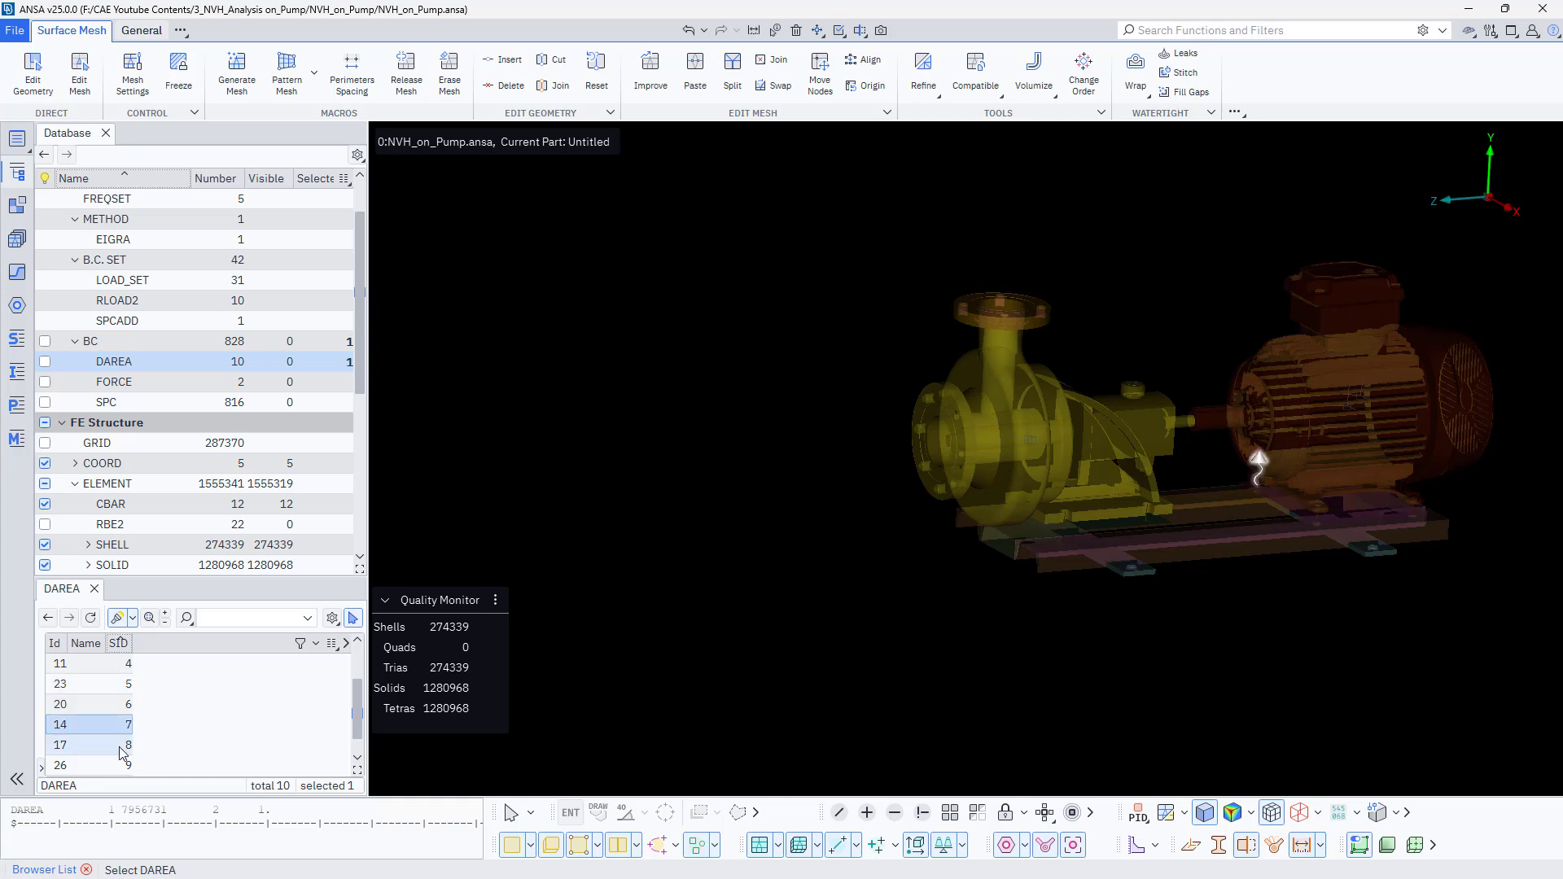
click(118, 744)
click(123, 769)
scroll(124, 767, down, 1)
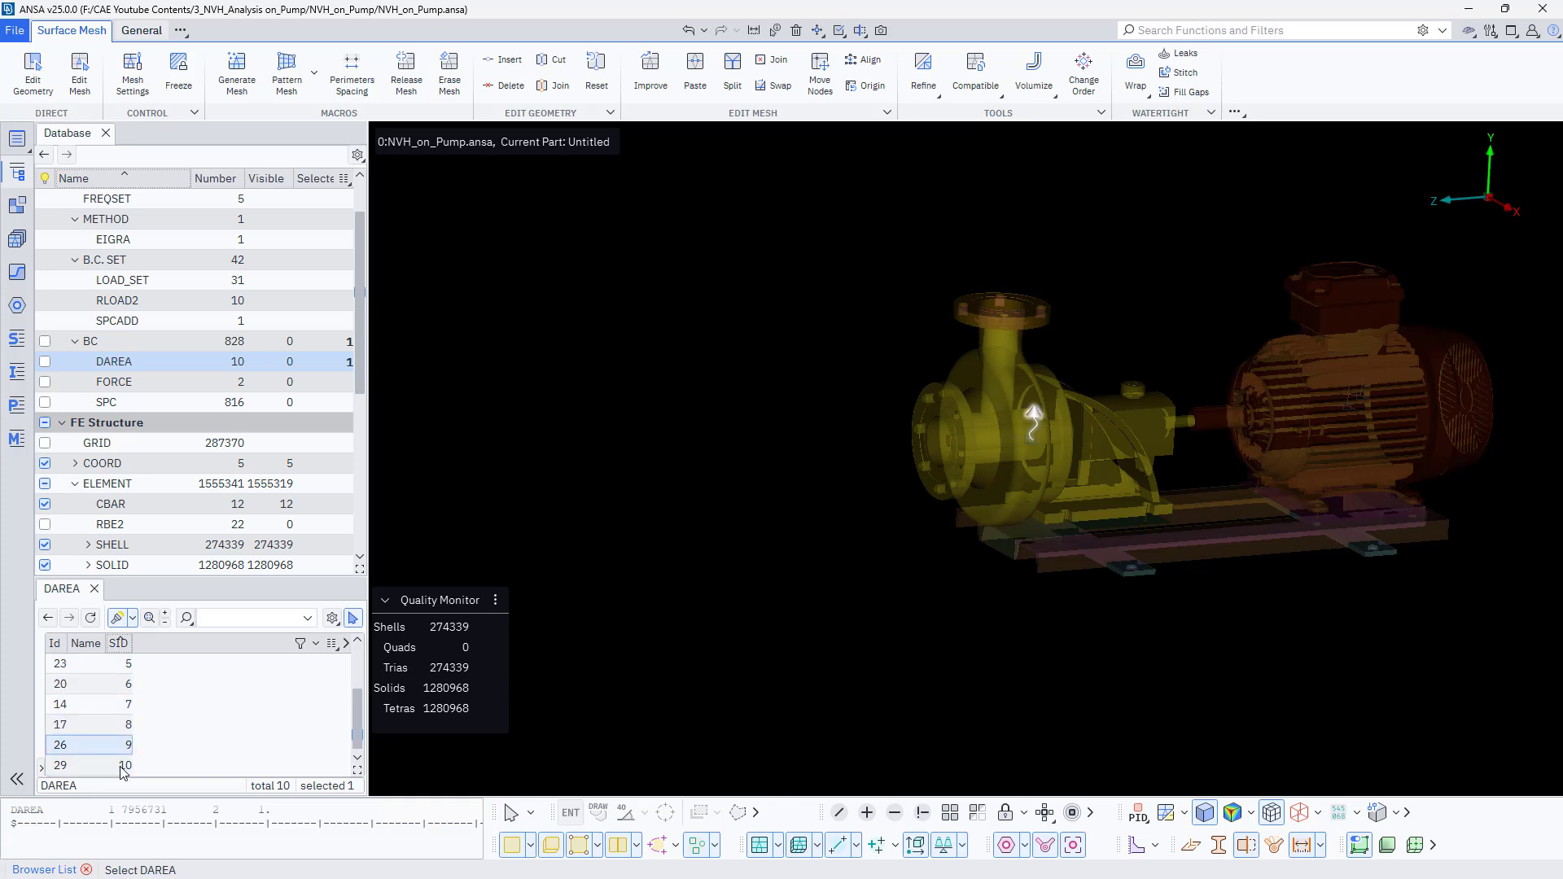
click(126, 764)
scroll(124, 757, up, 3)
click(125, 666)
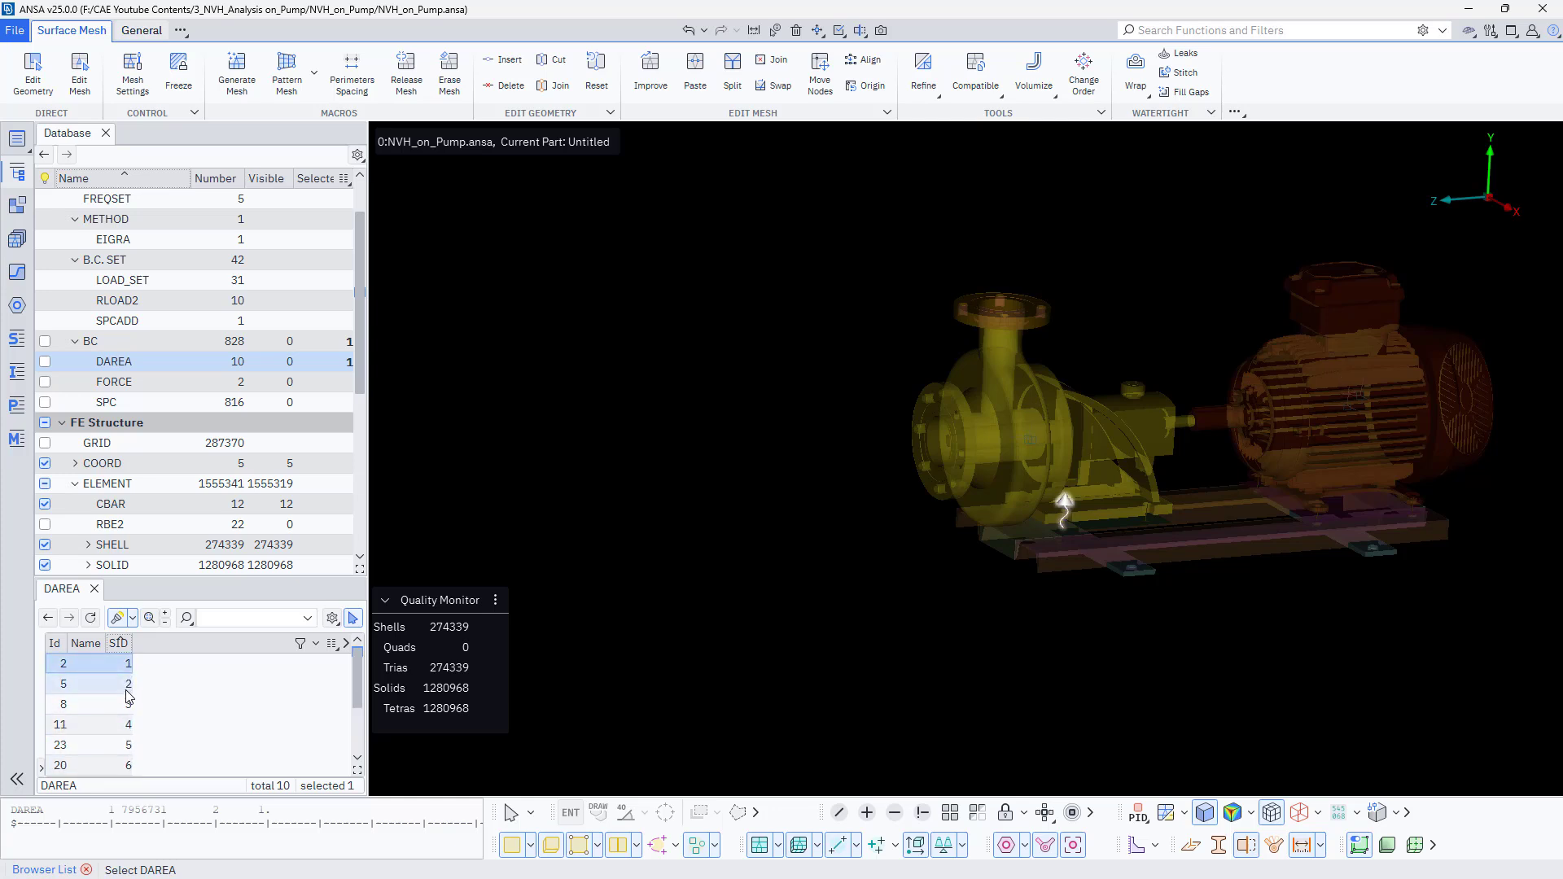
click(128, 686)
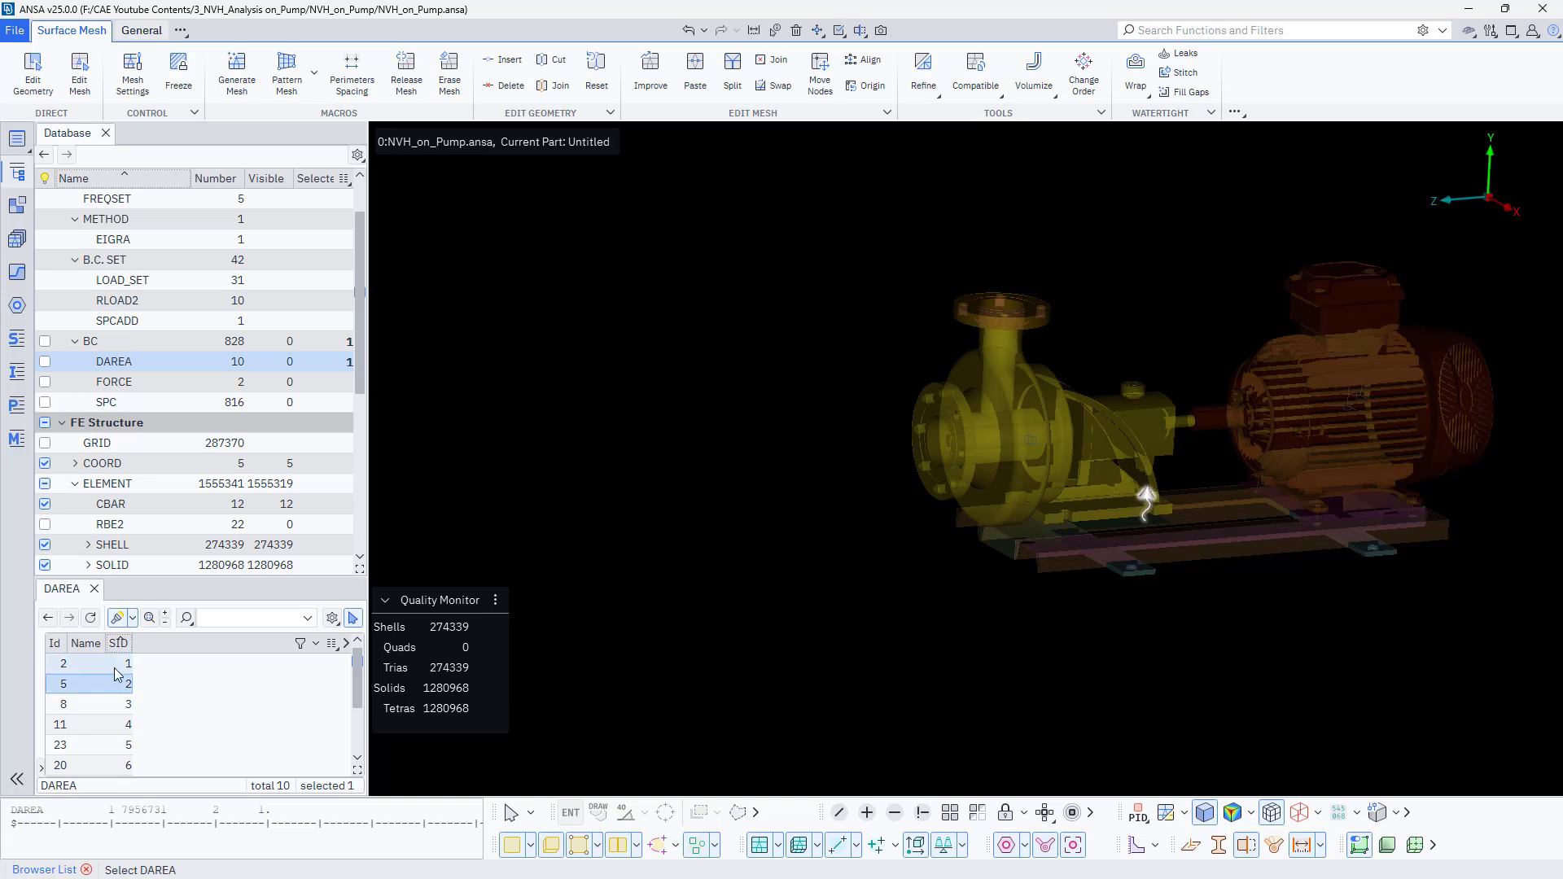
click(122, 664)
click(119, 706)
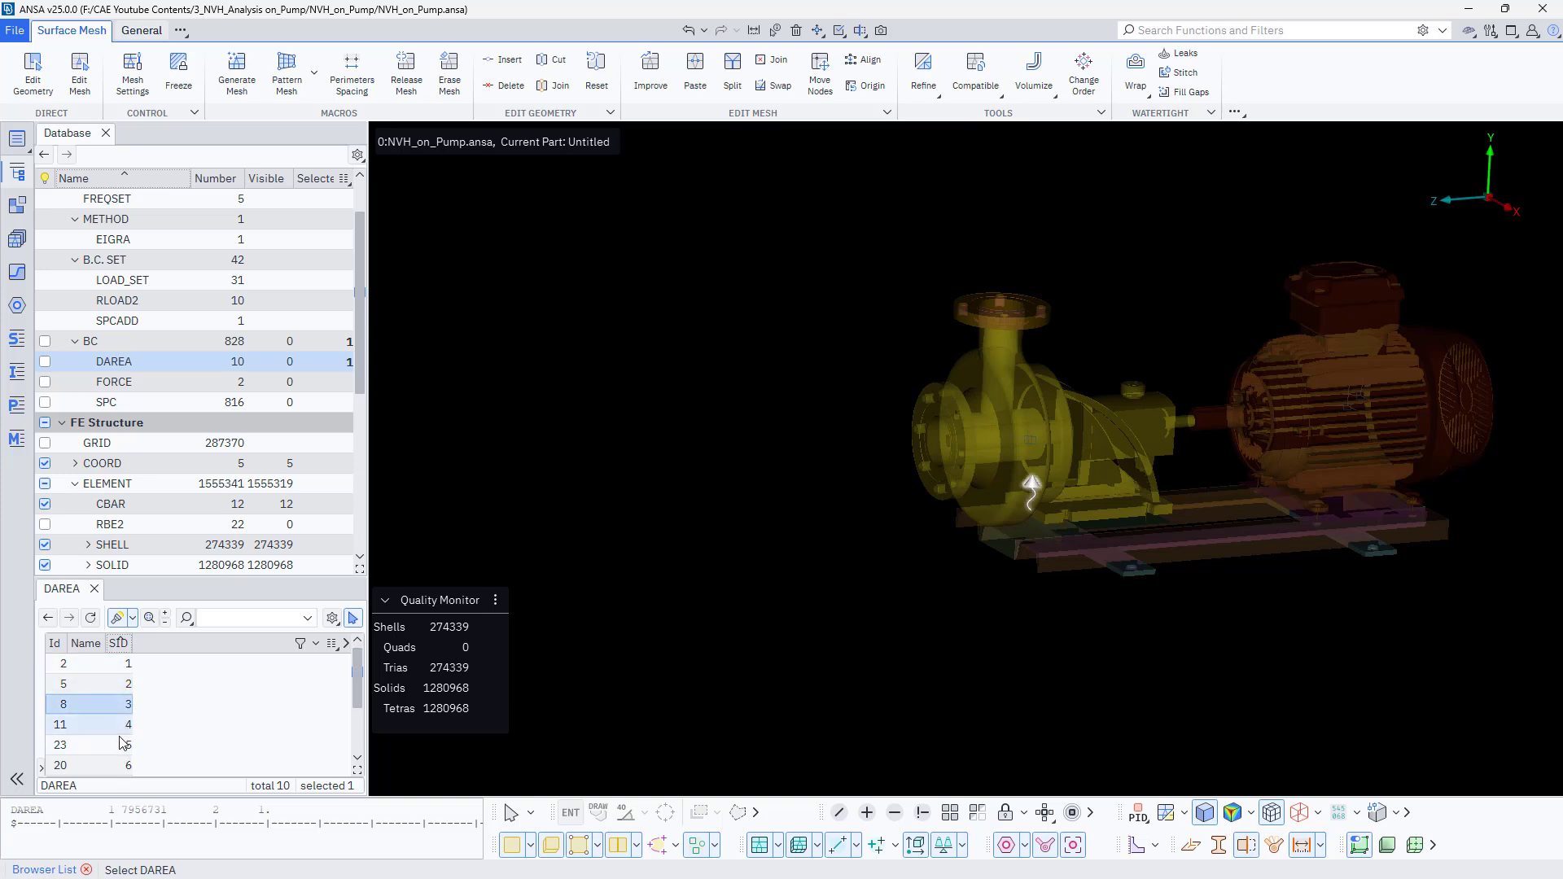
click(118, 727)
click(121, 746)
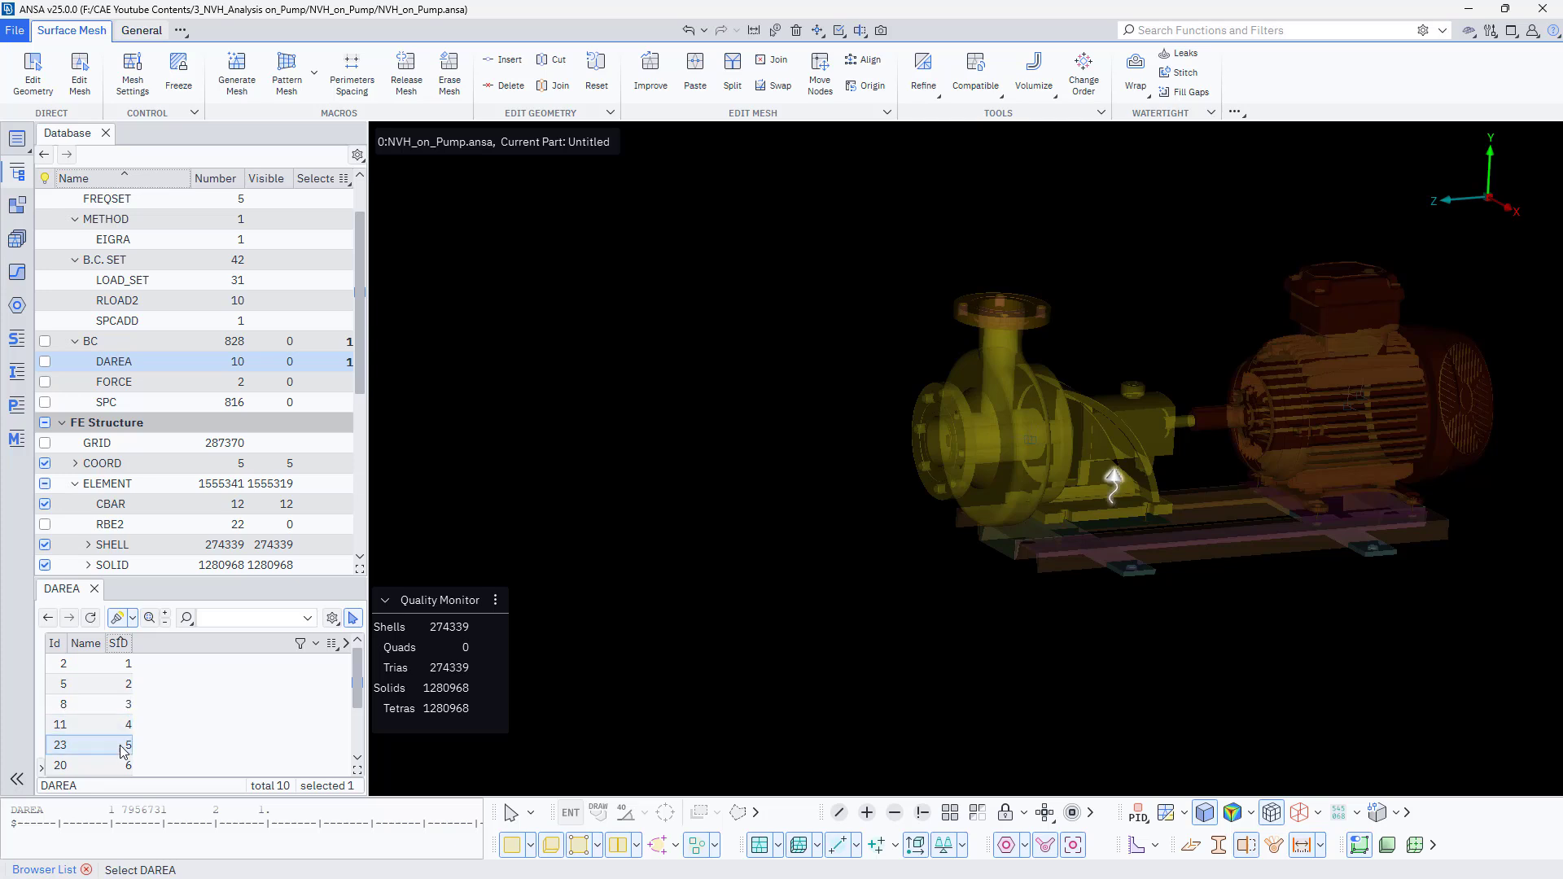
scroll(122, 750, down, 1)
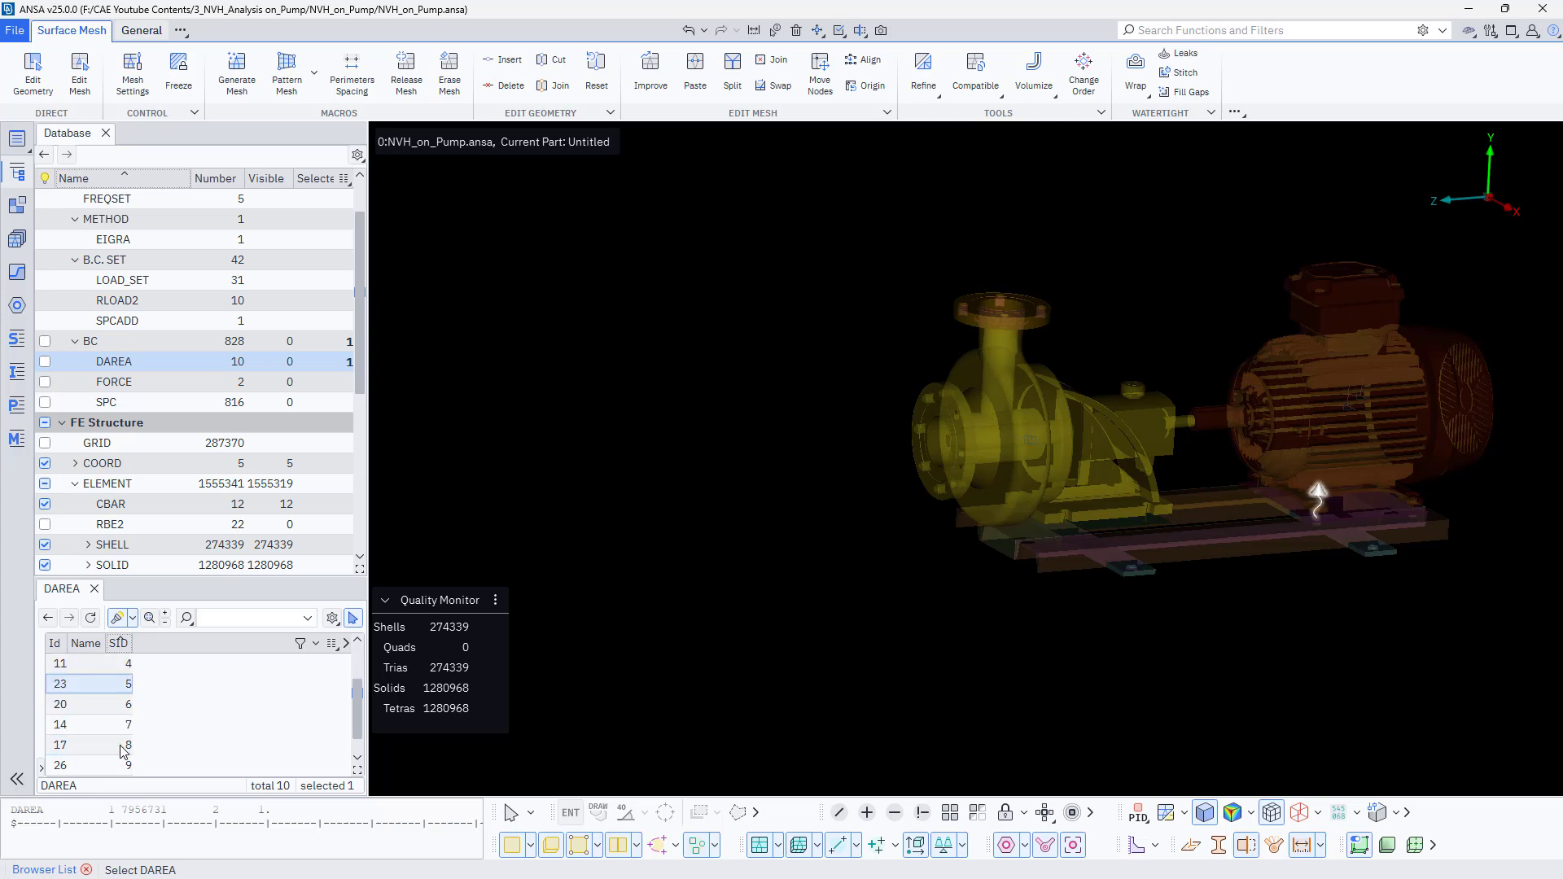
click(121, 725)
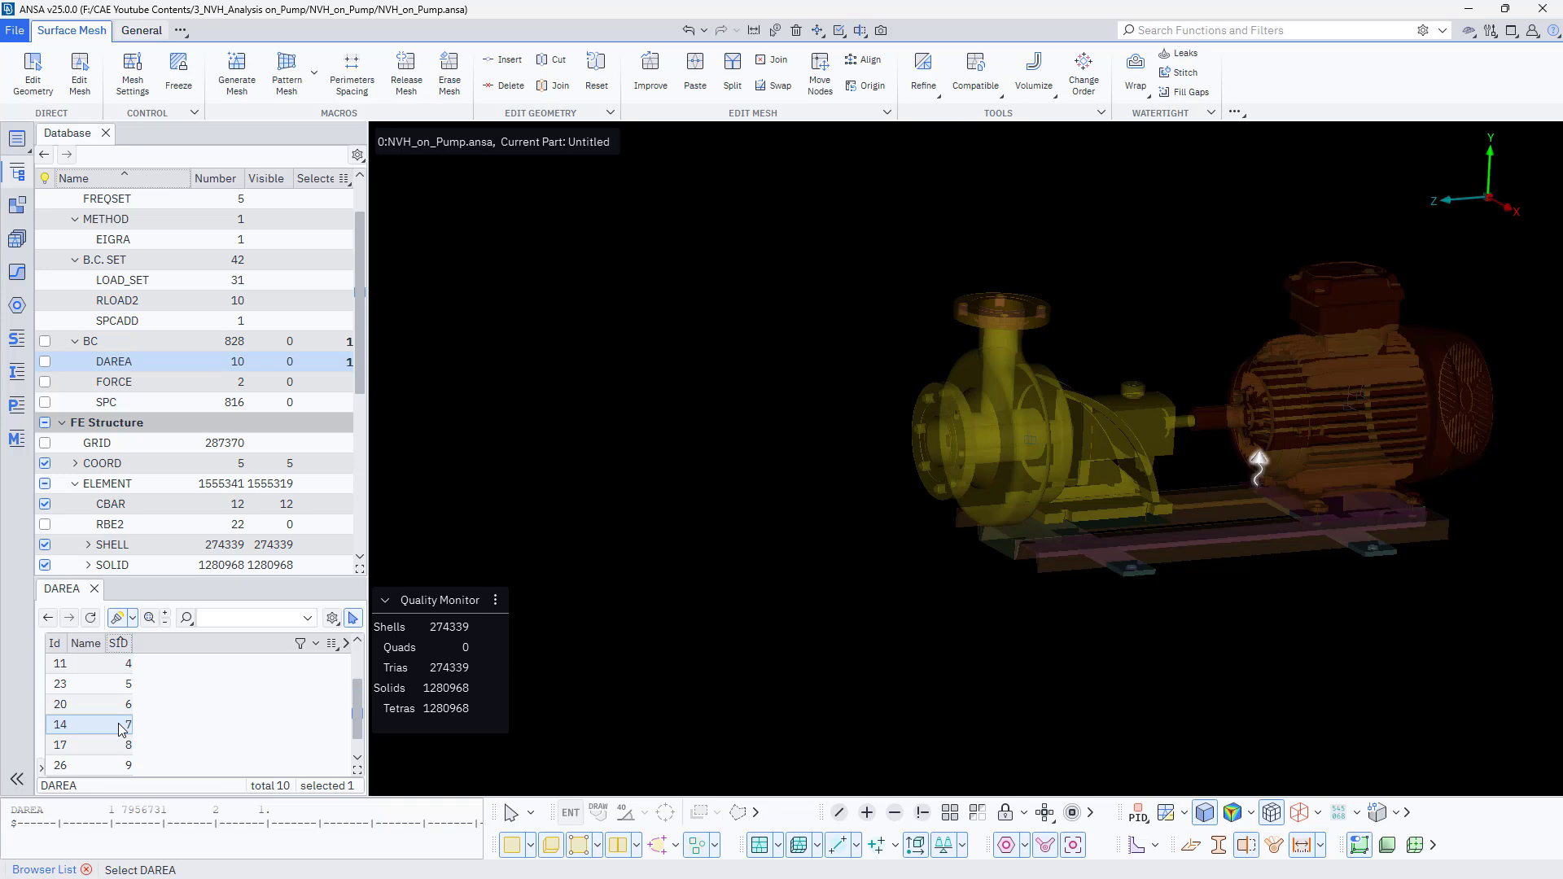
scroll(120, 726, up, 1)
scroll(120, 725, down, 1)
scroll(120, 726, up, 1)
- Show the DAREA loads and select several load sets one by one to check their locations
click(44, 424)
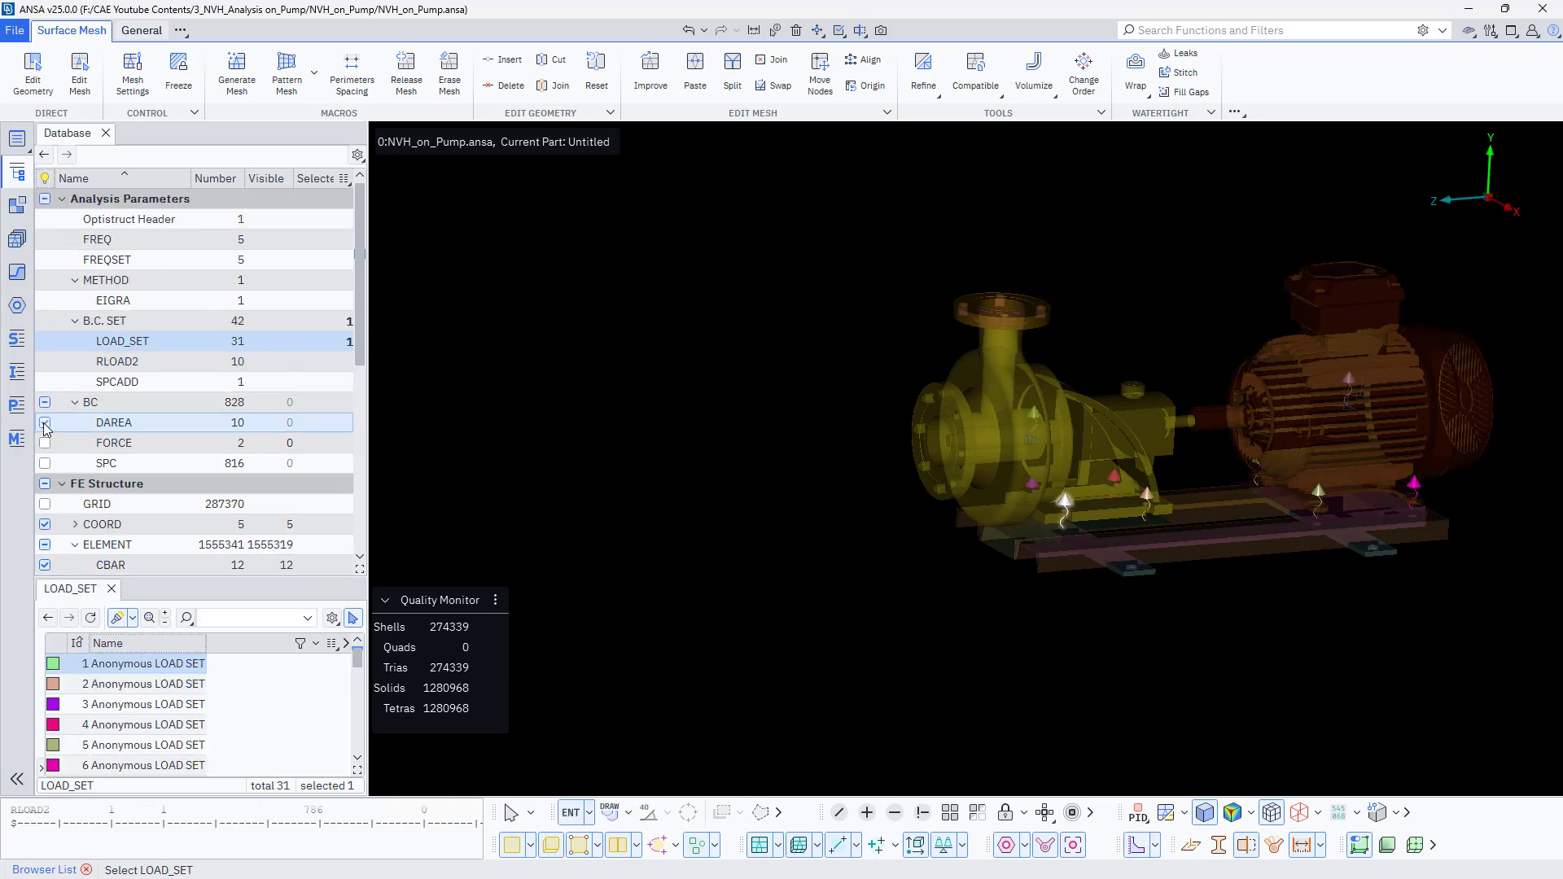
click(159, 683)
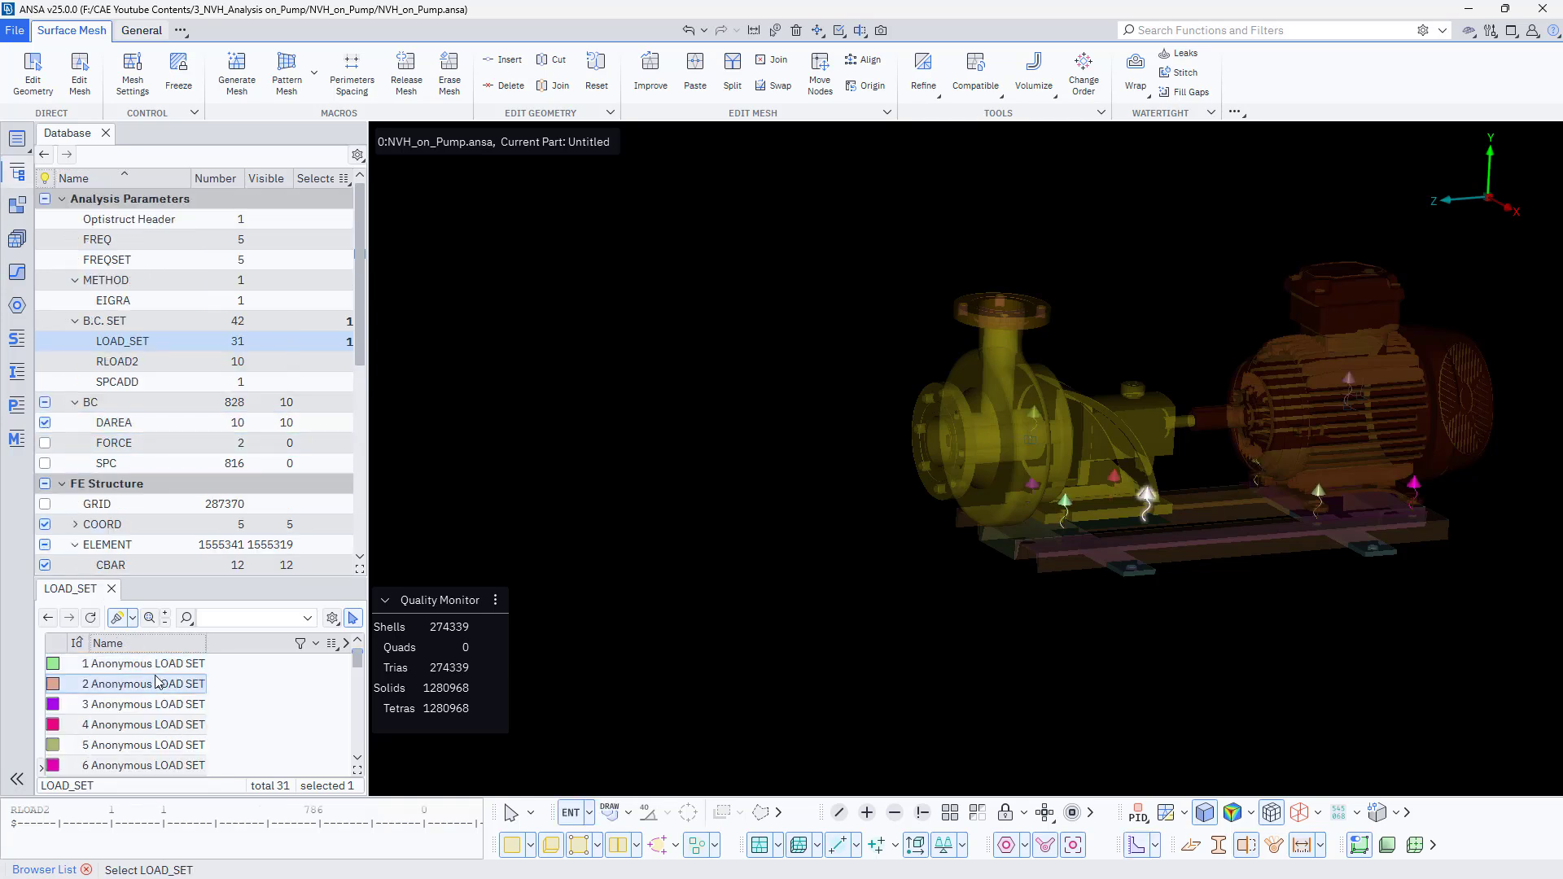
click(158, 705)
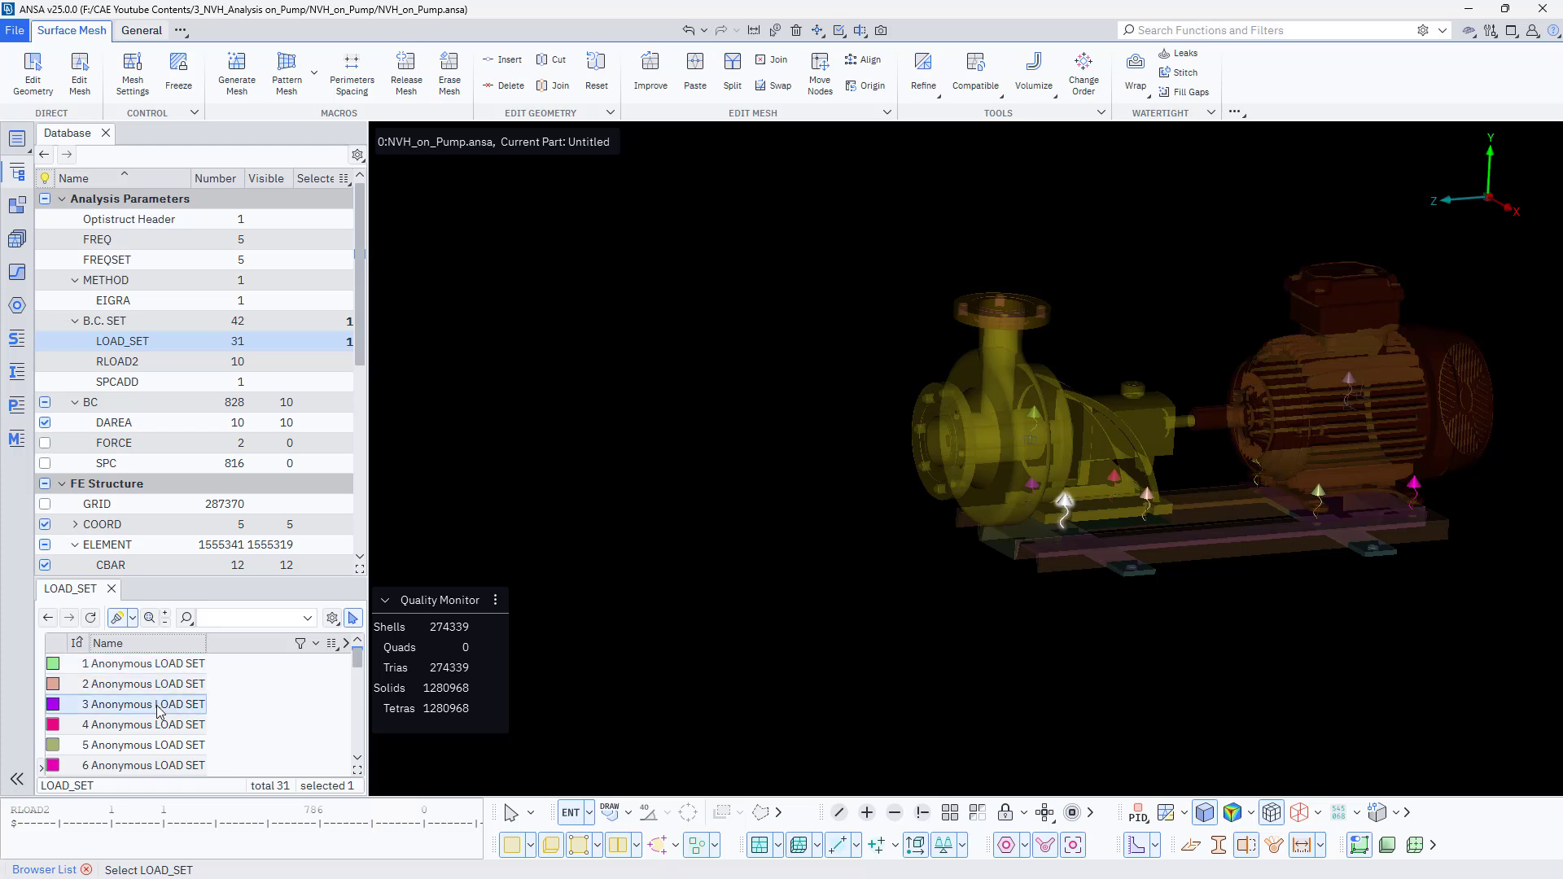
click(159, 745)
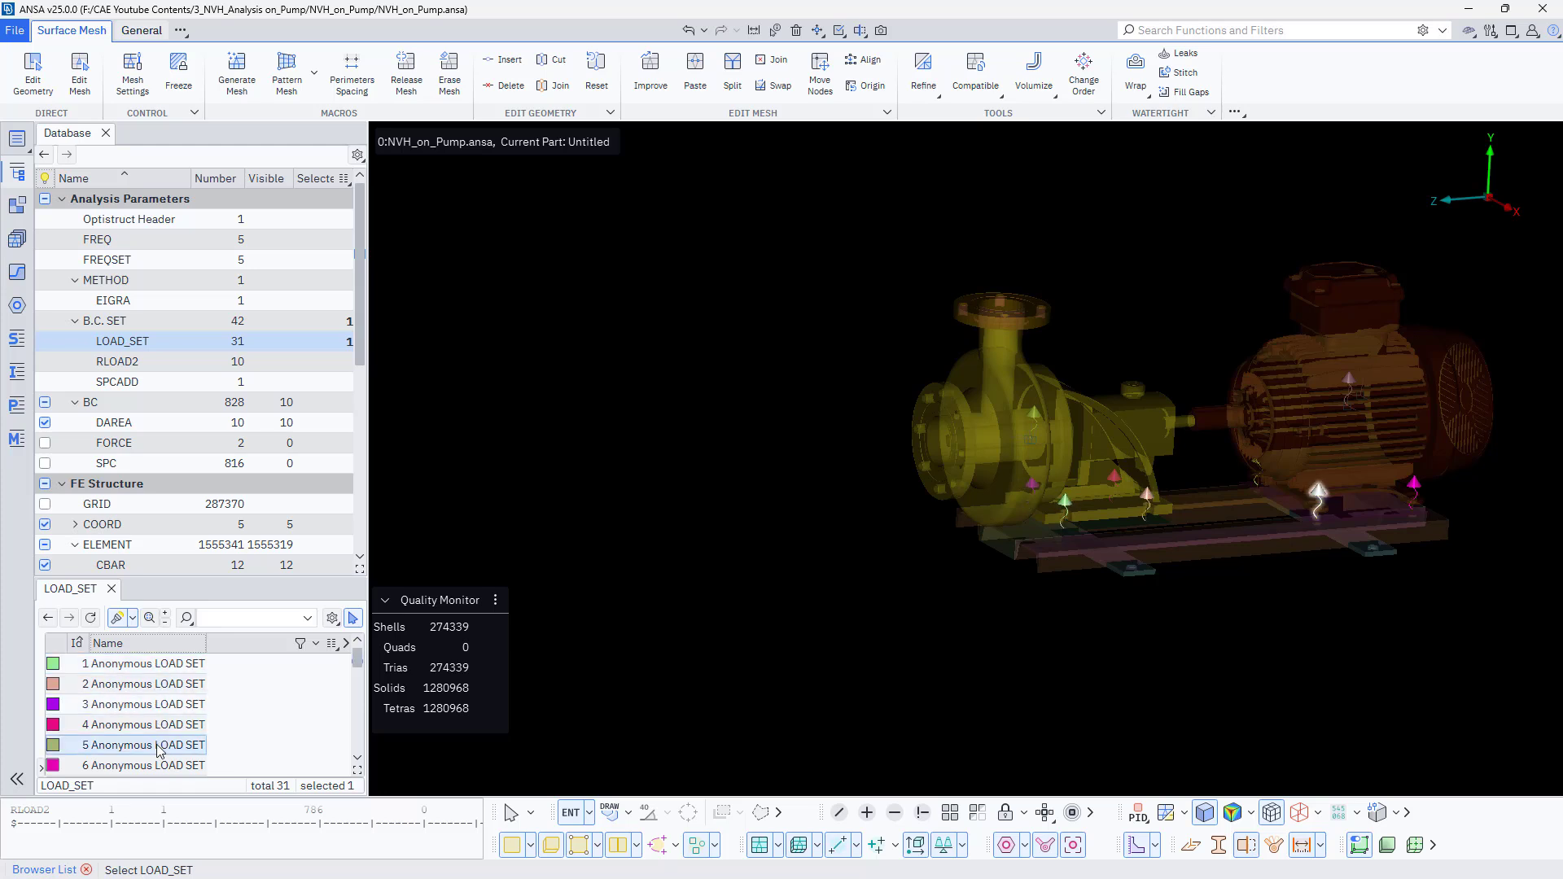
scroll(154, 744, down, 1)
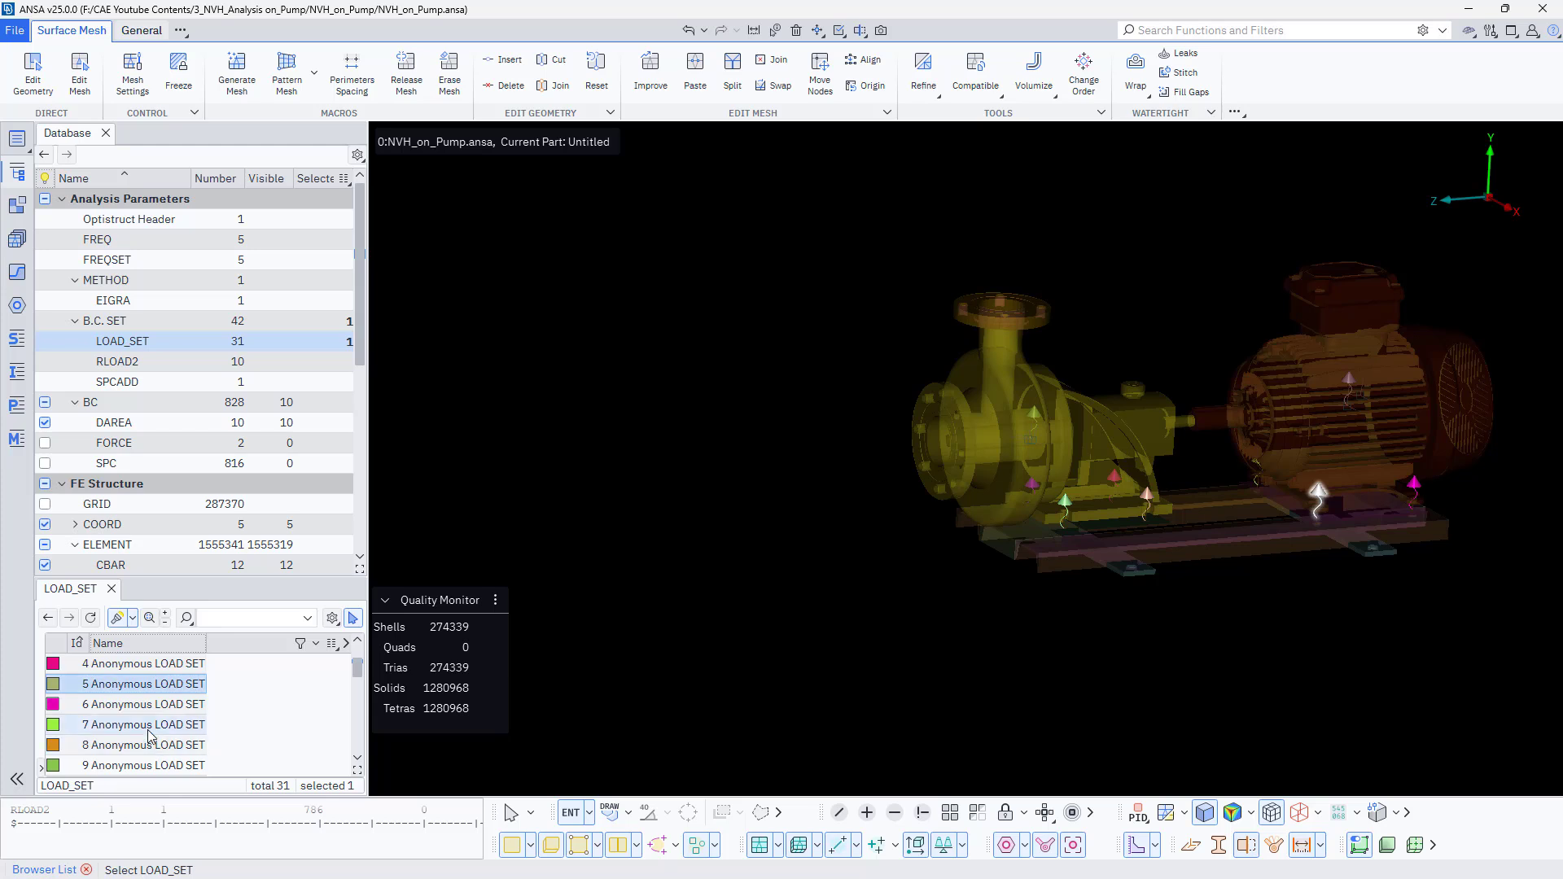
click(148, 731)
scroll(148, 735, up, 1)
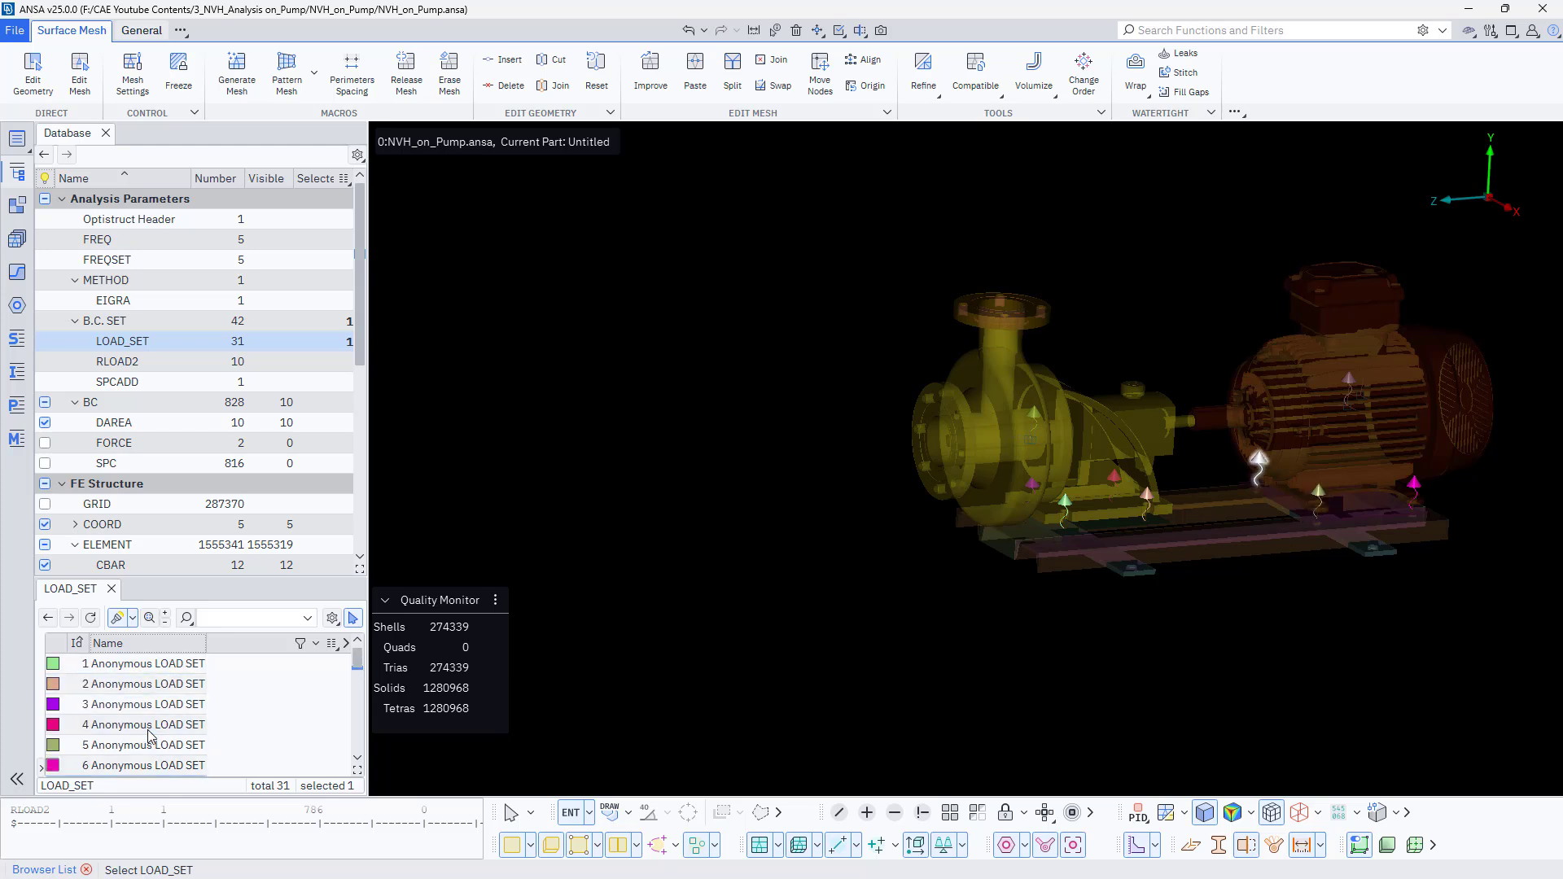
click(135, 668)
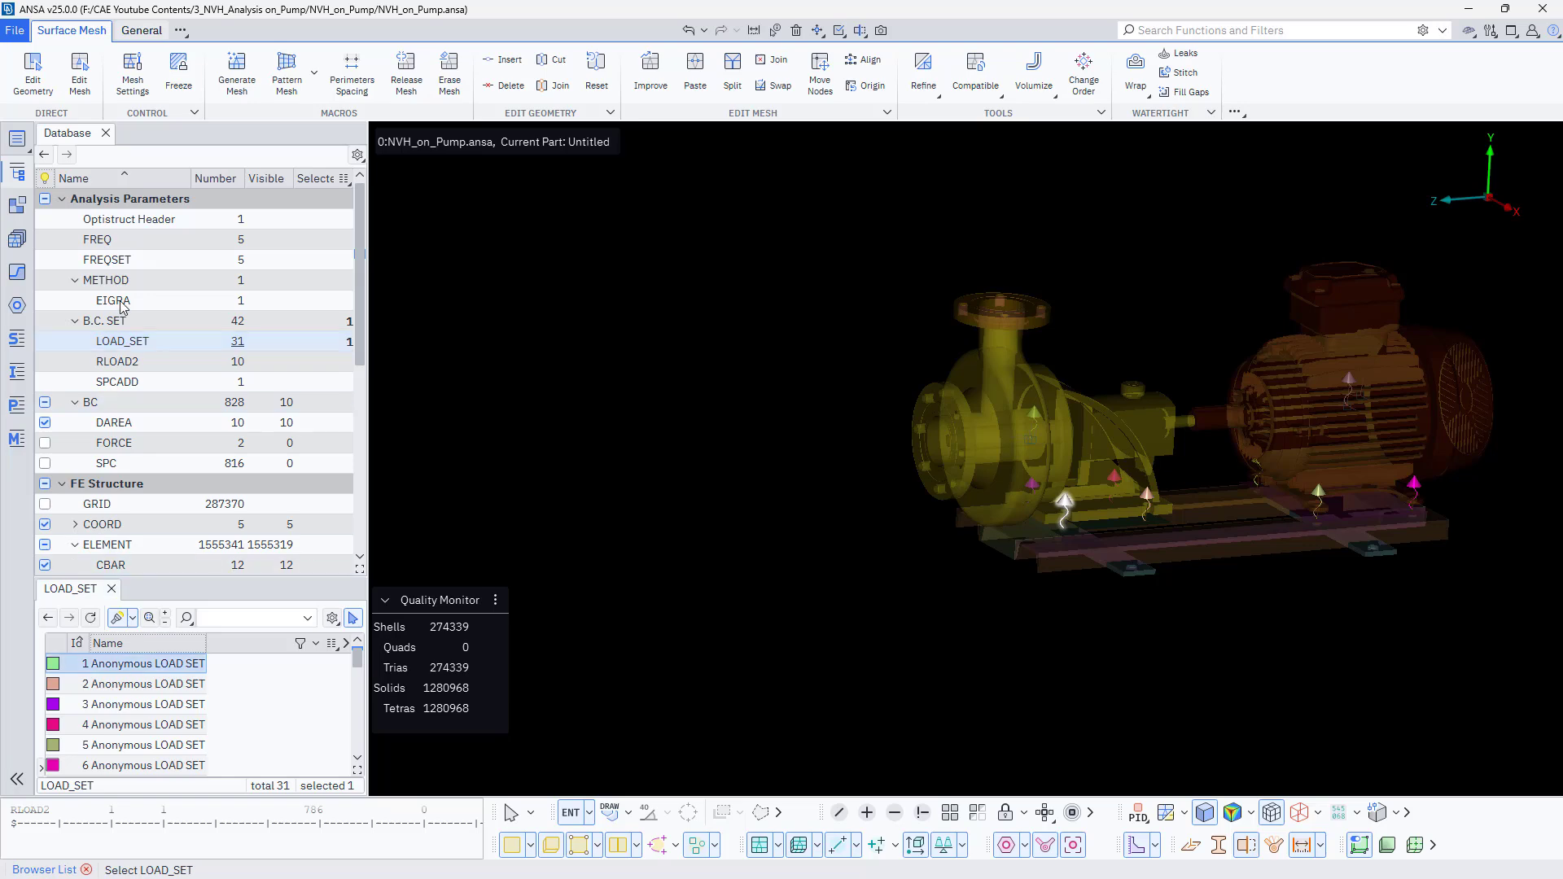
- Open the Optistruct header editor and assign the Motor 1 set to Subcase 1's DLOAD by picking it from the list
click(165, 221)
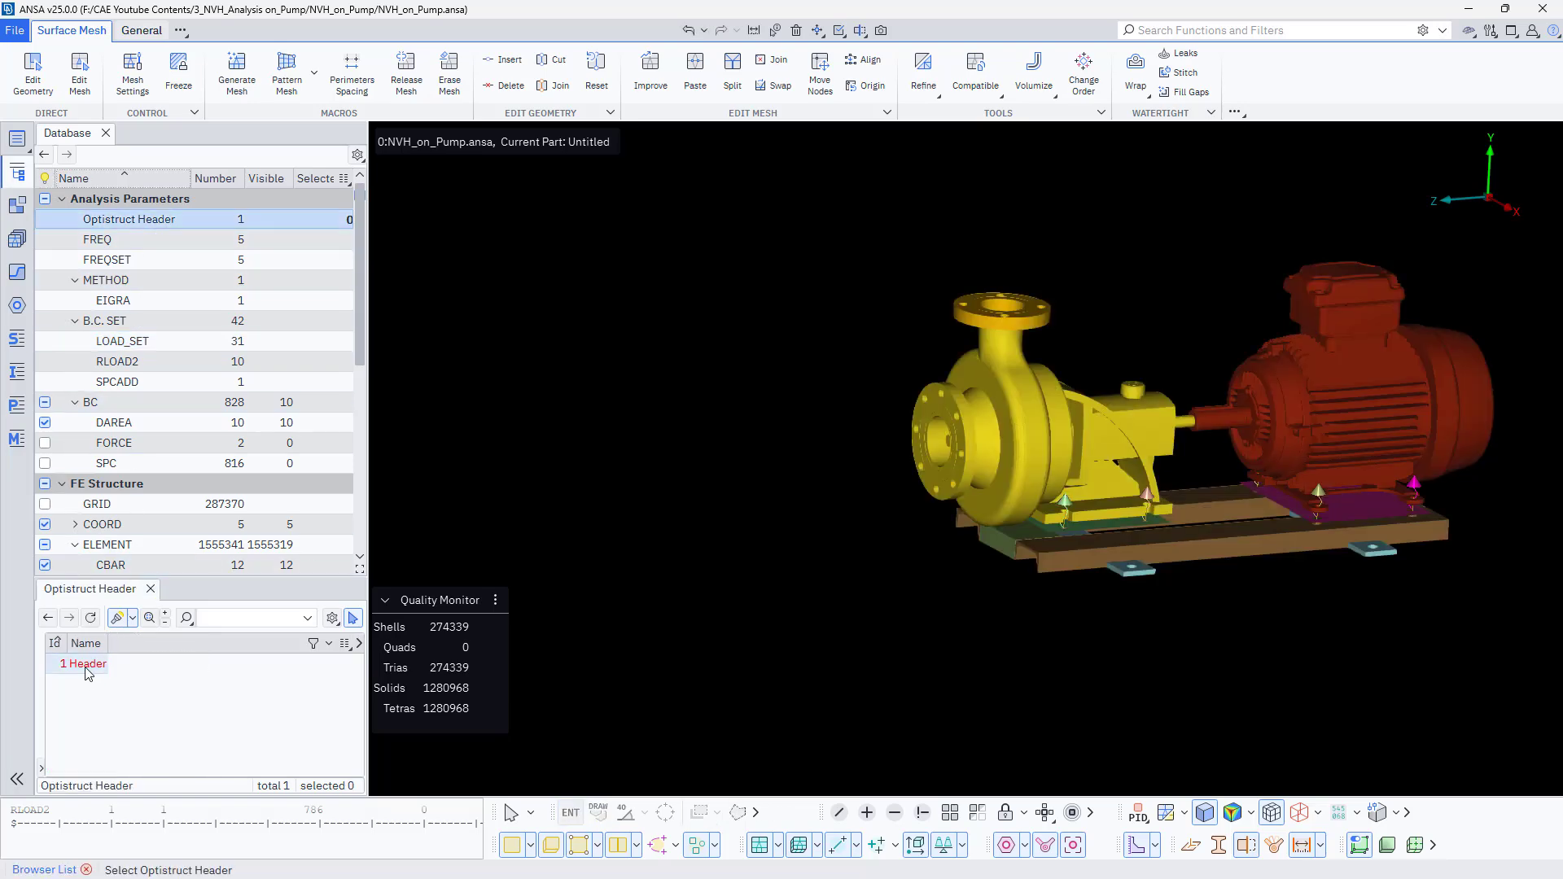
double_click(88, 665)
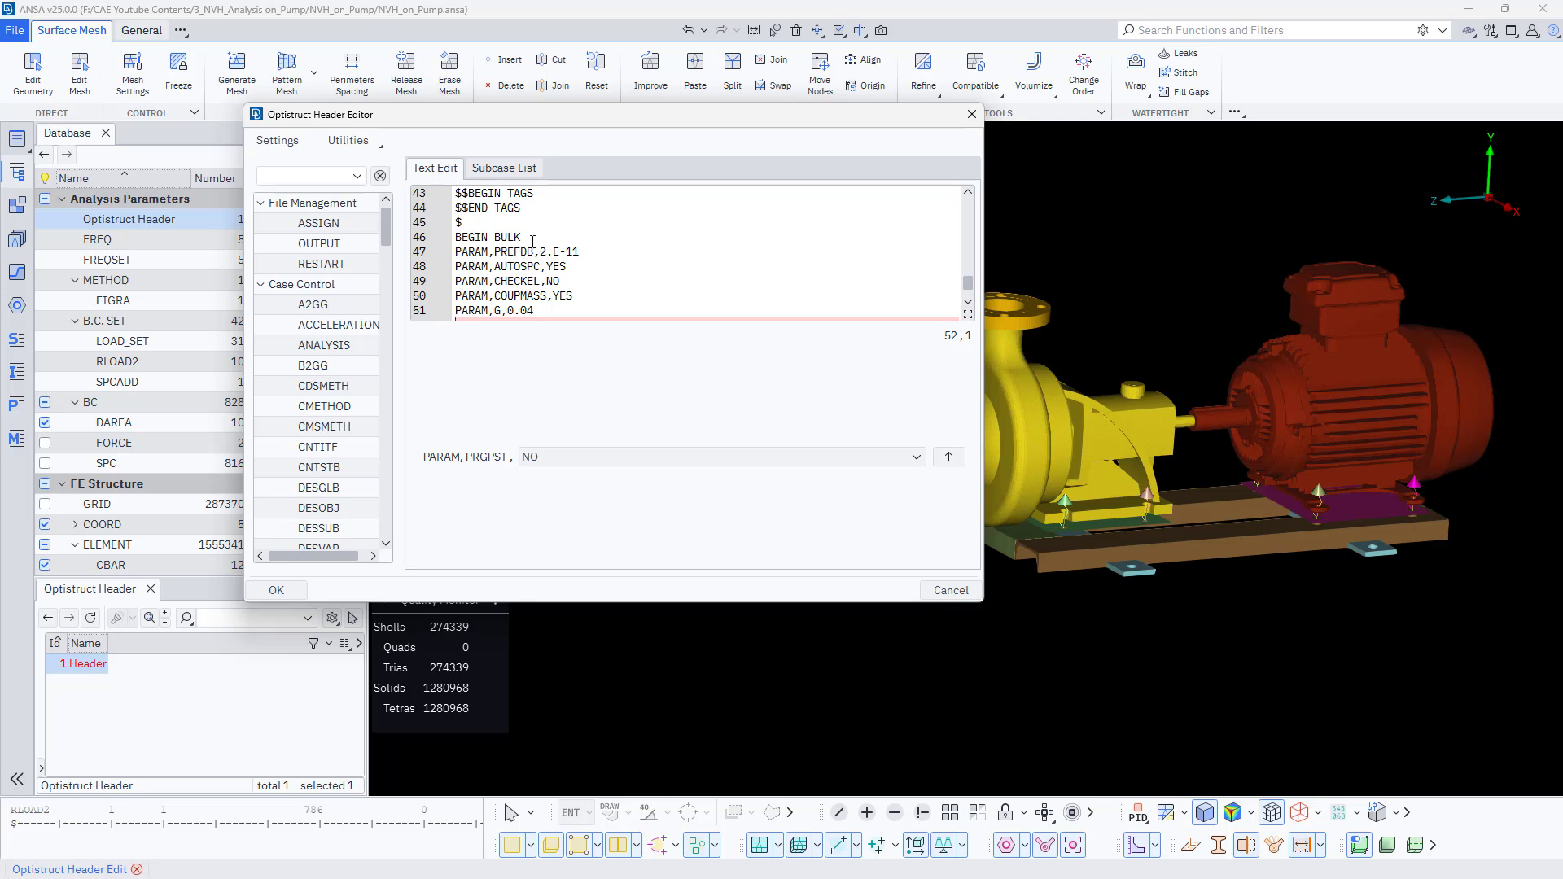
scroll(543, 249, up, 13)
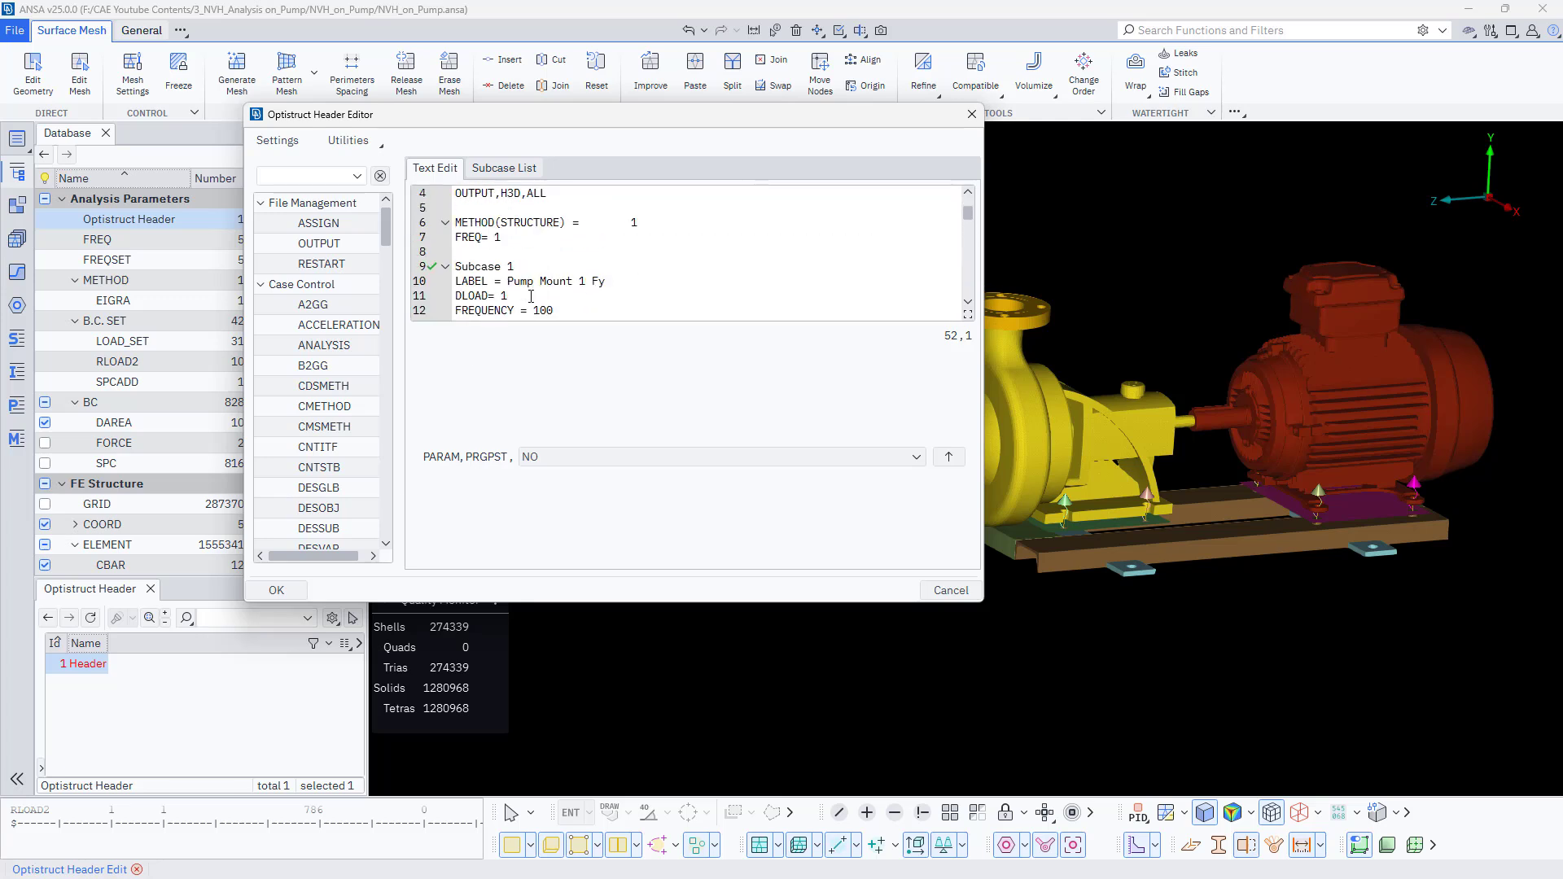
click(530, 296)
drag(783, 122, 645, 148)
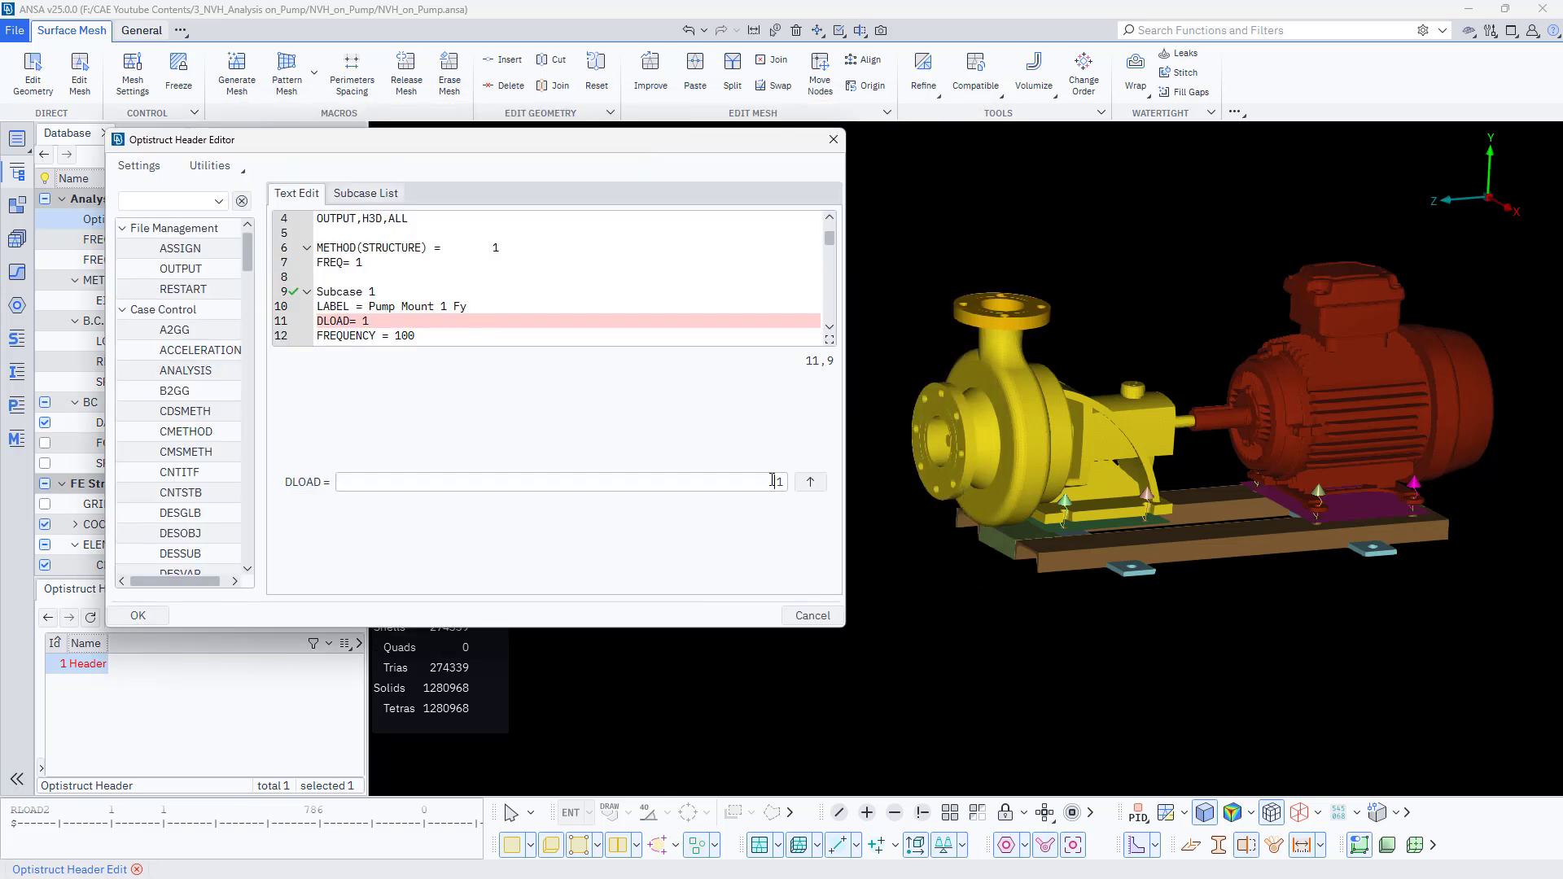
key(F1)
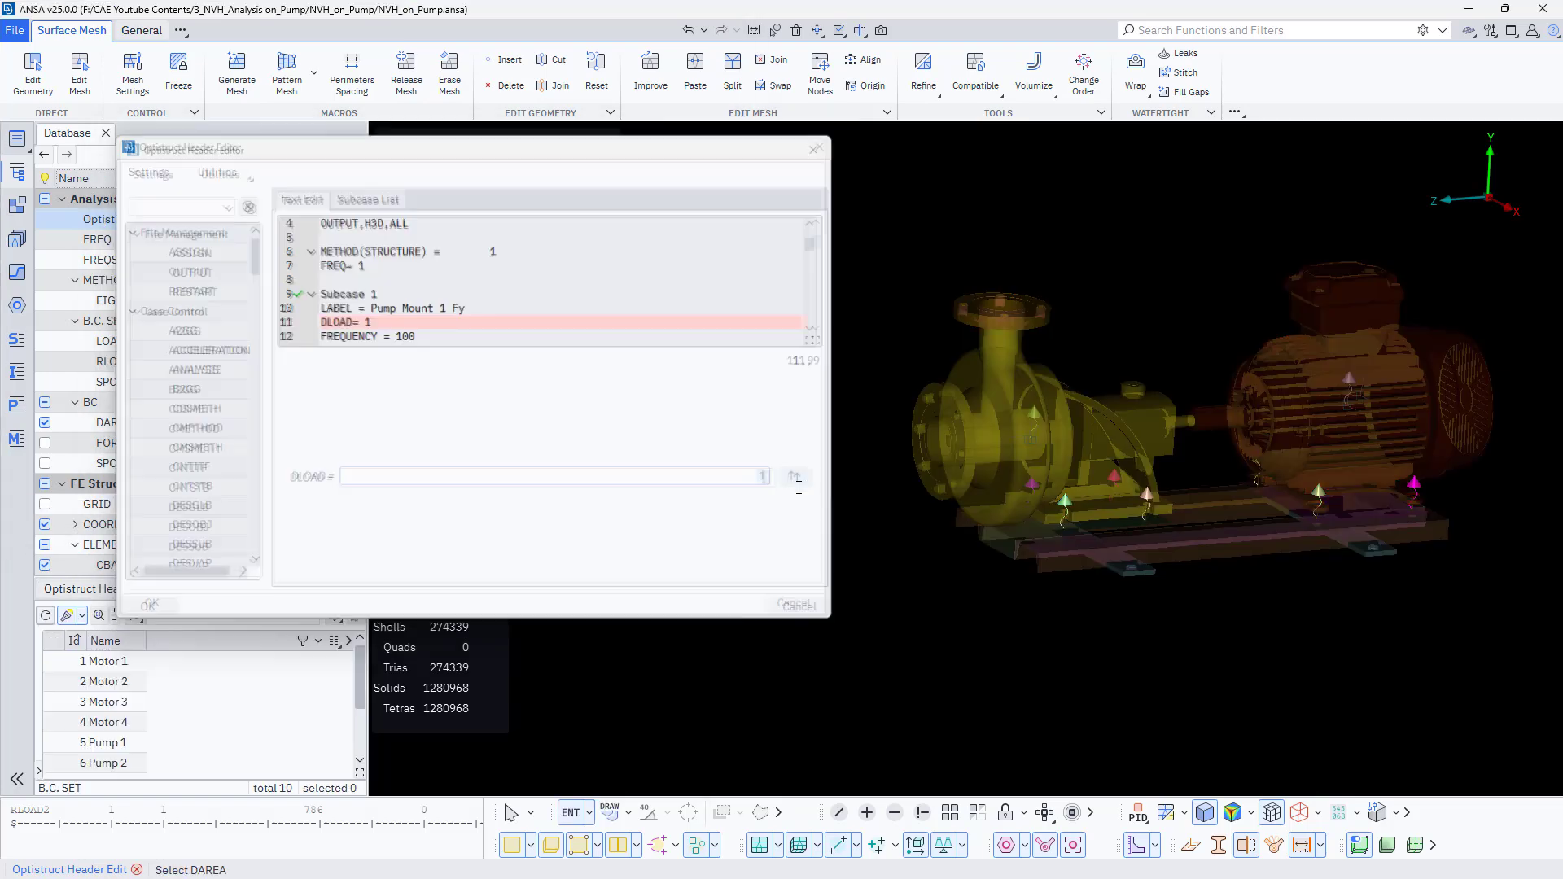
click(113, 661)
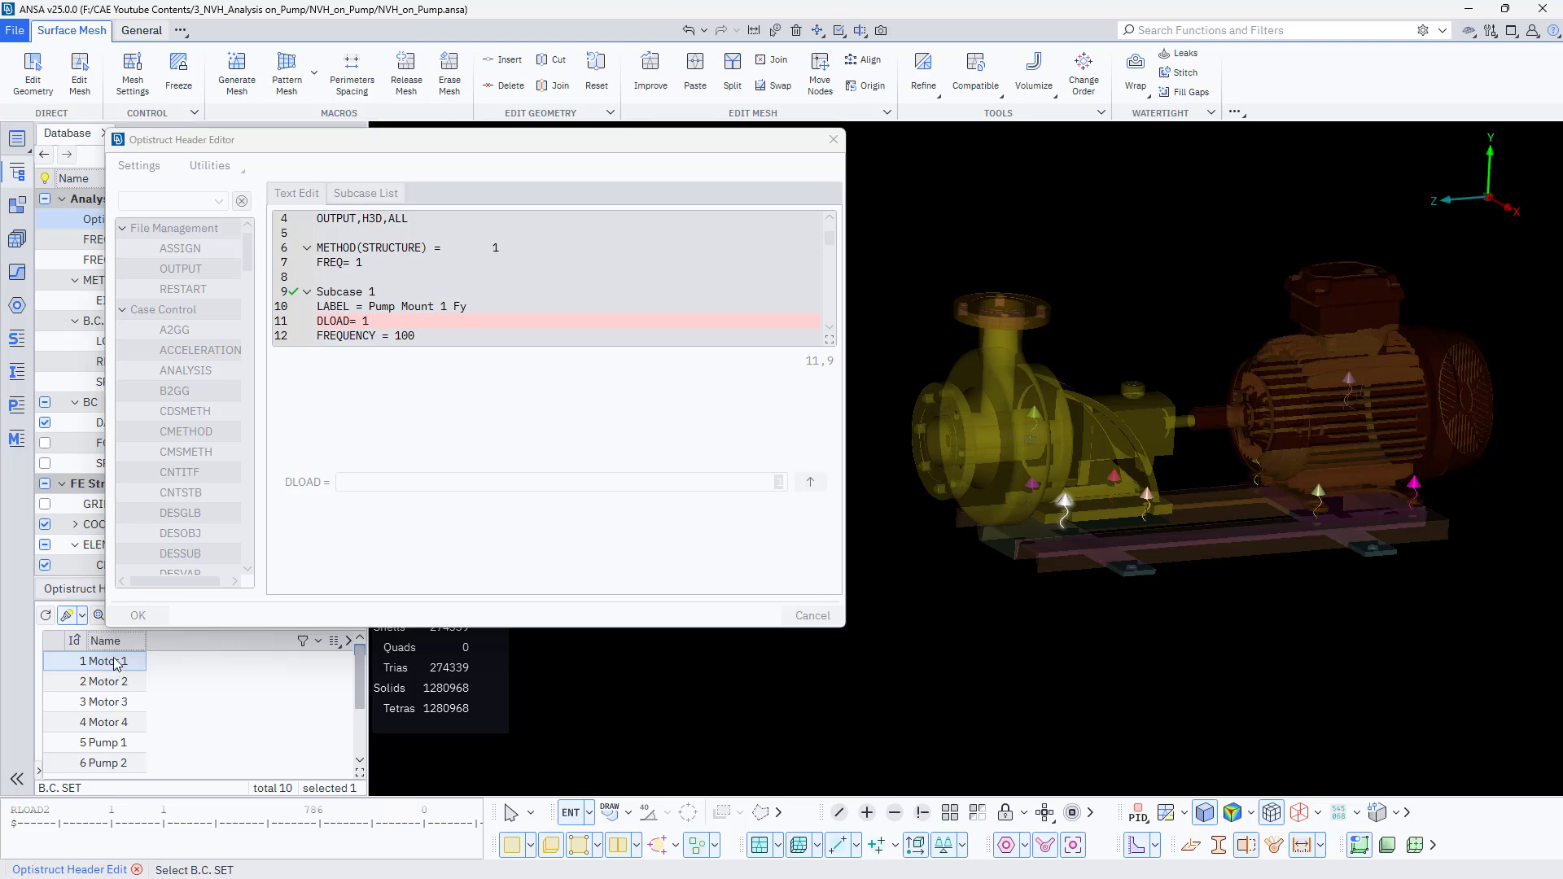
middle_click(117, 665)
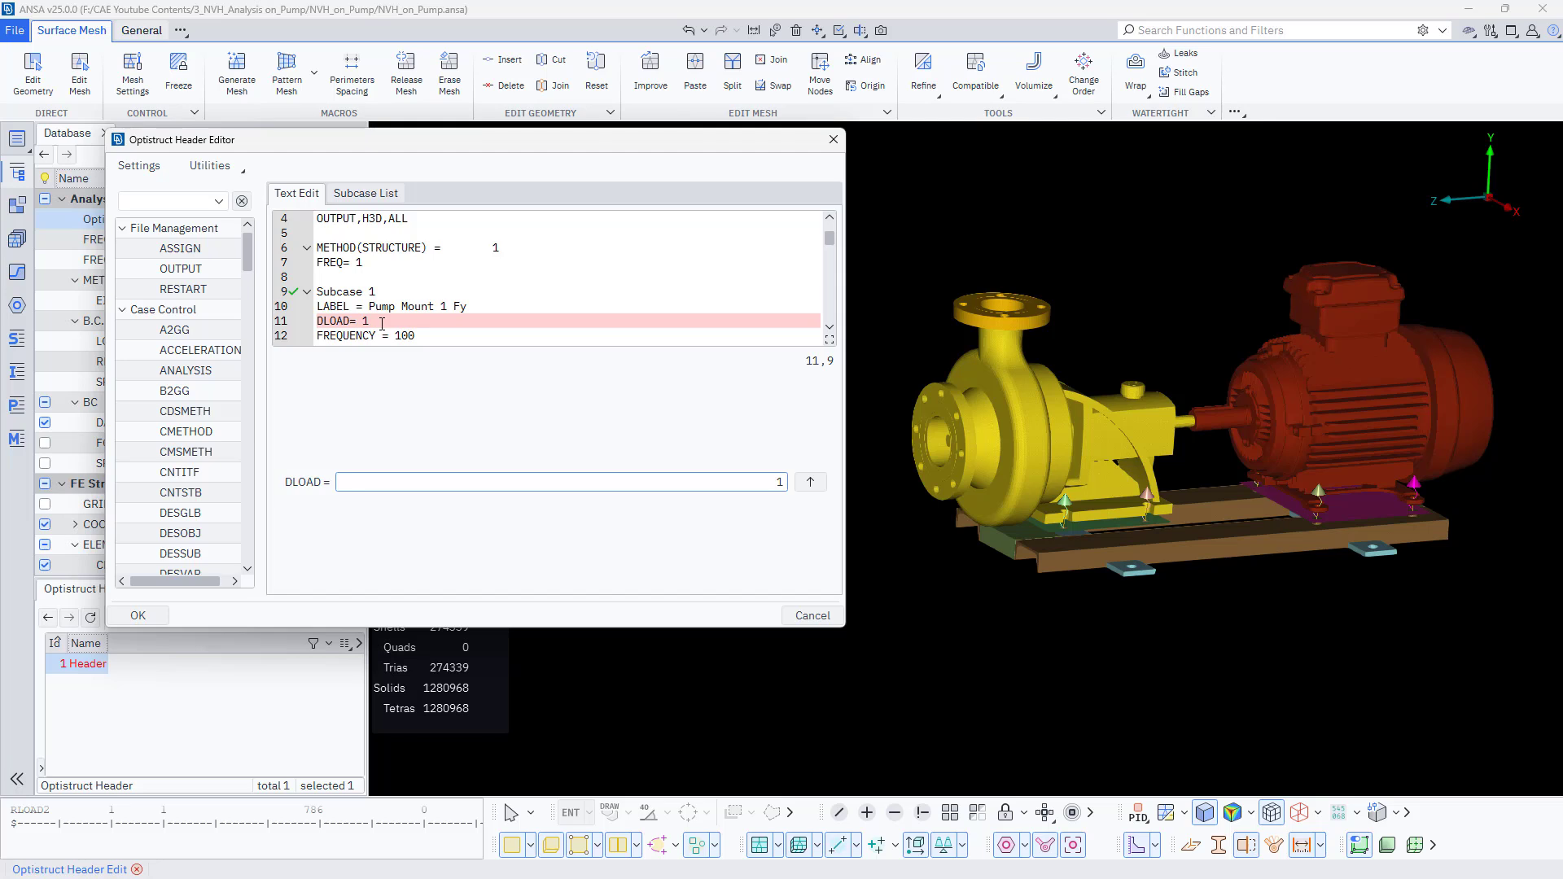
- Set the DLOAD value of Subcase 2 to 3 in the header text
scroll(372, 320, up, 1)
scroll(382, 324, down, 2)
scroll(382, 324, down, 1)
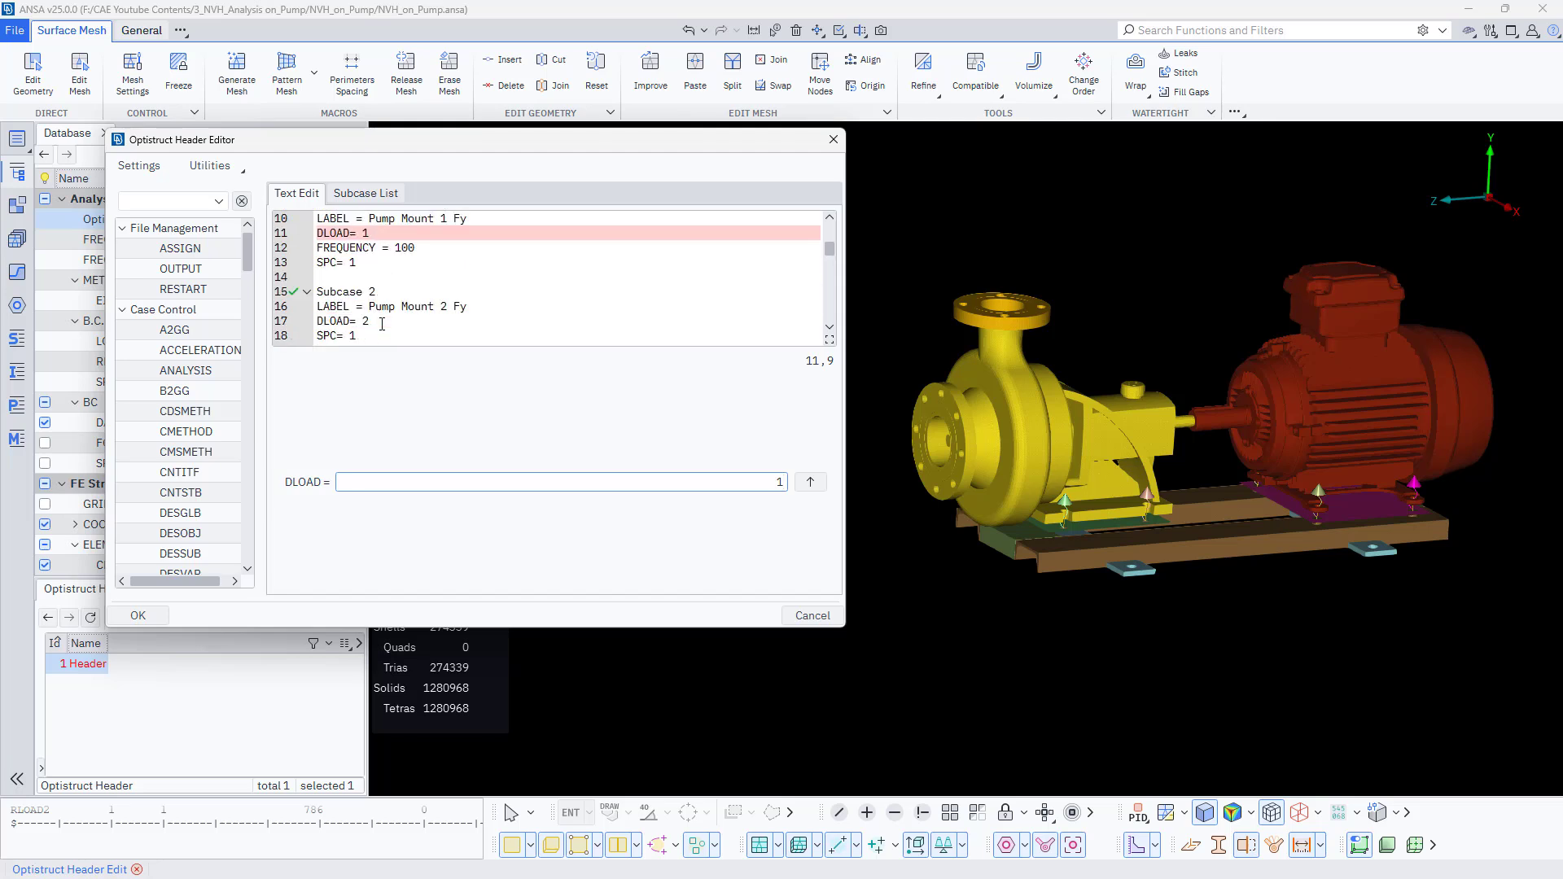
click(382, 322)
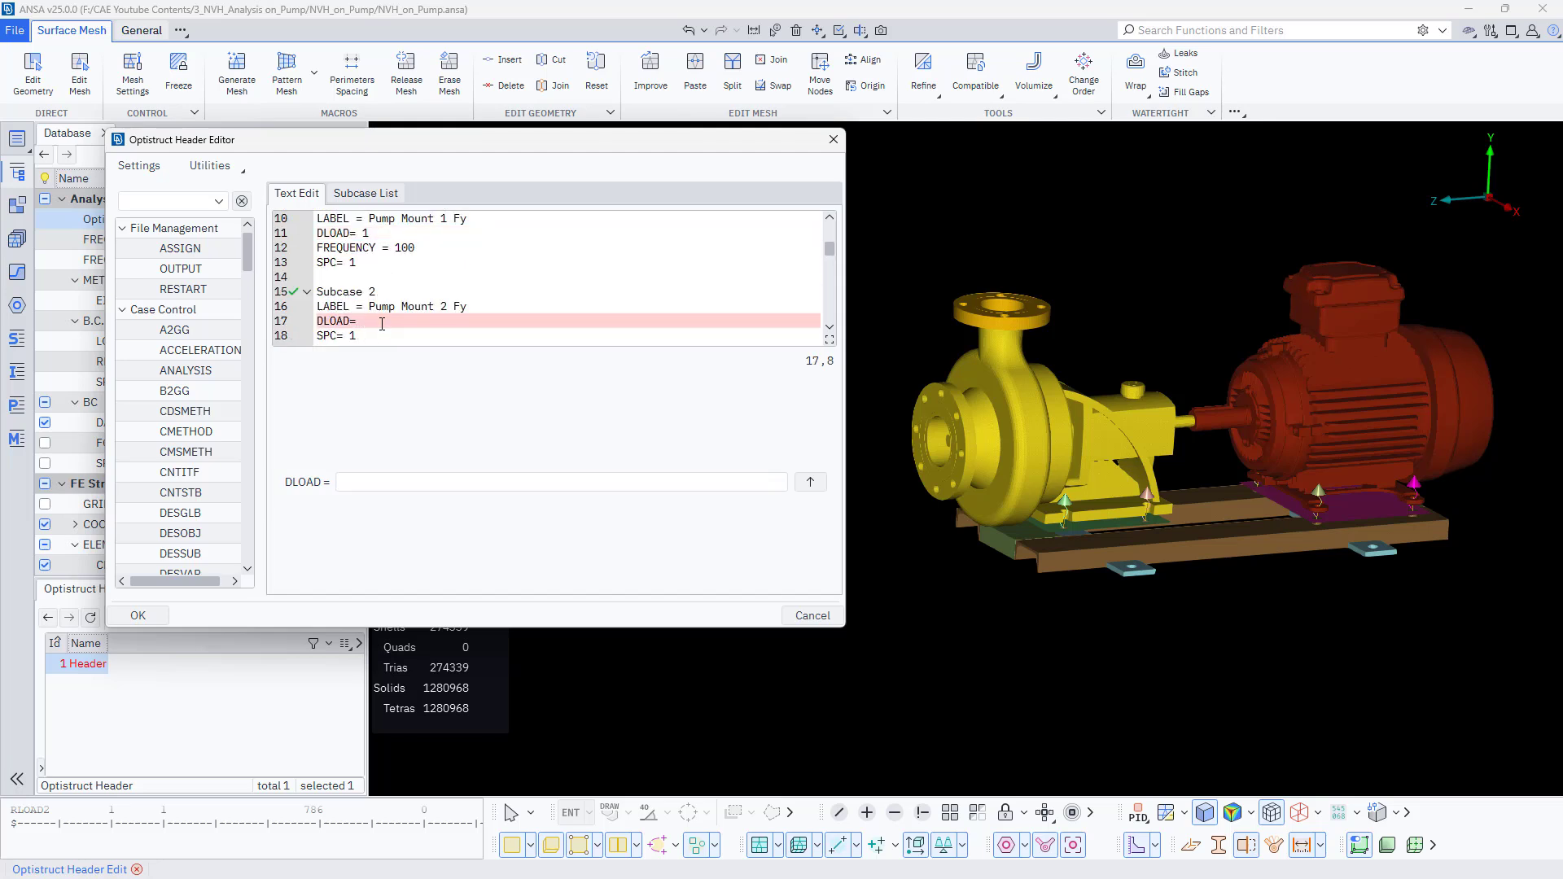
text(3)
scroll(382, 324, down, 2)
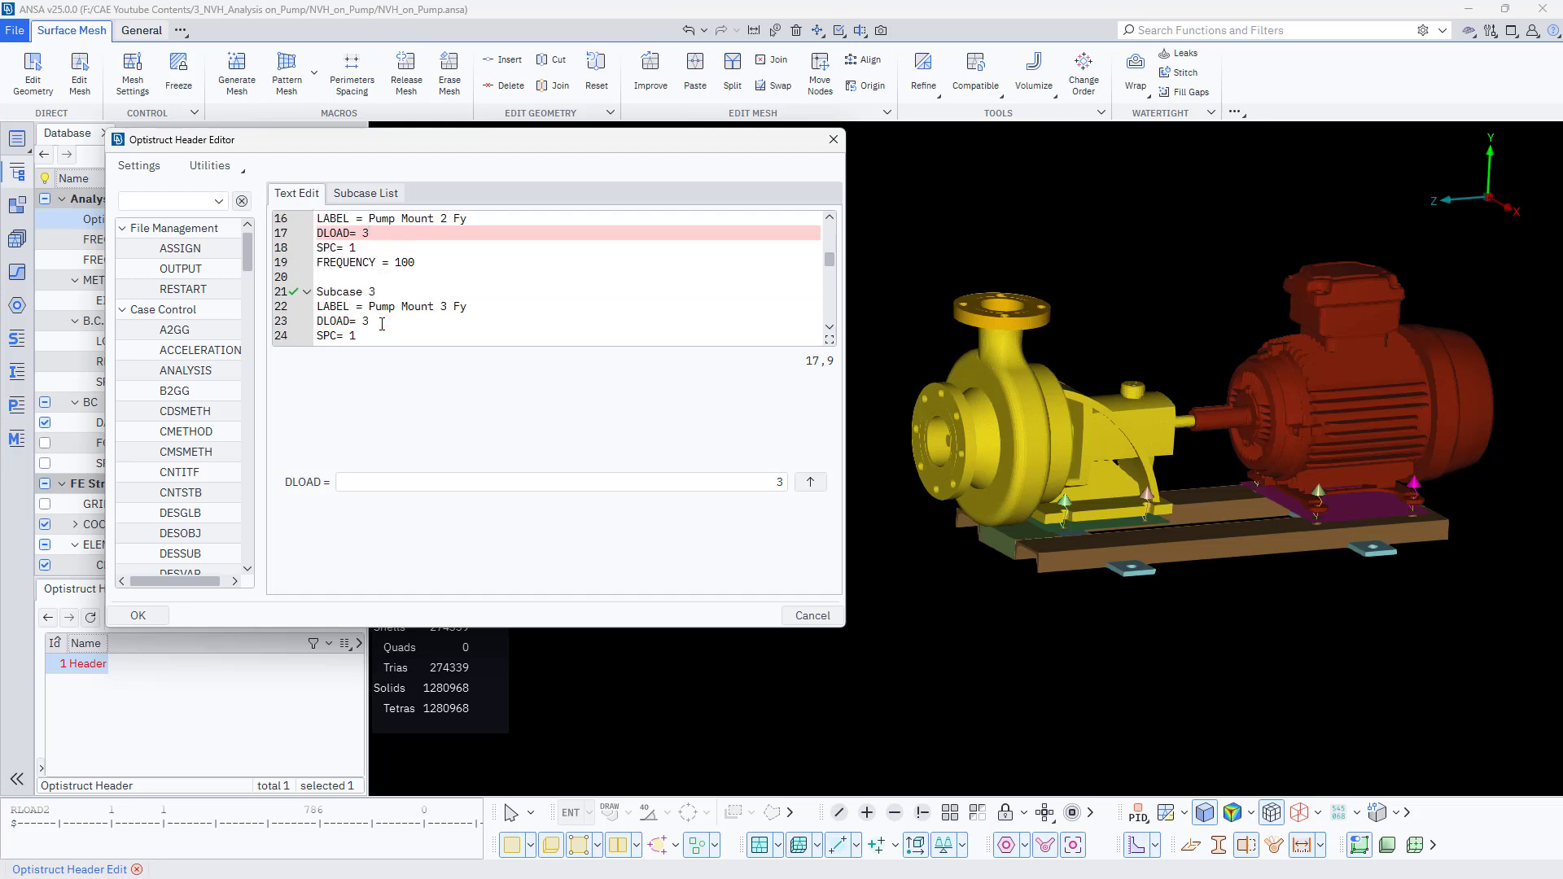
- Set the DLOAD of Subcase 3 to 5 and of Subcase 4 to 7 in the header text
click(382, 324)
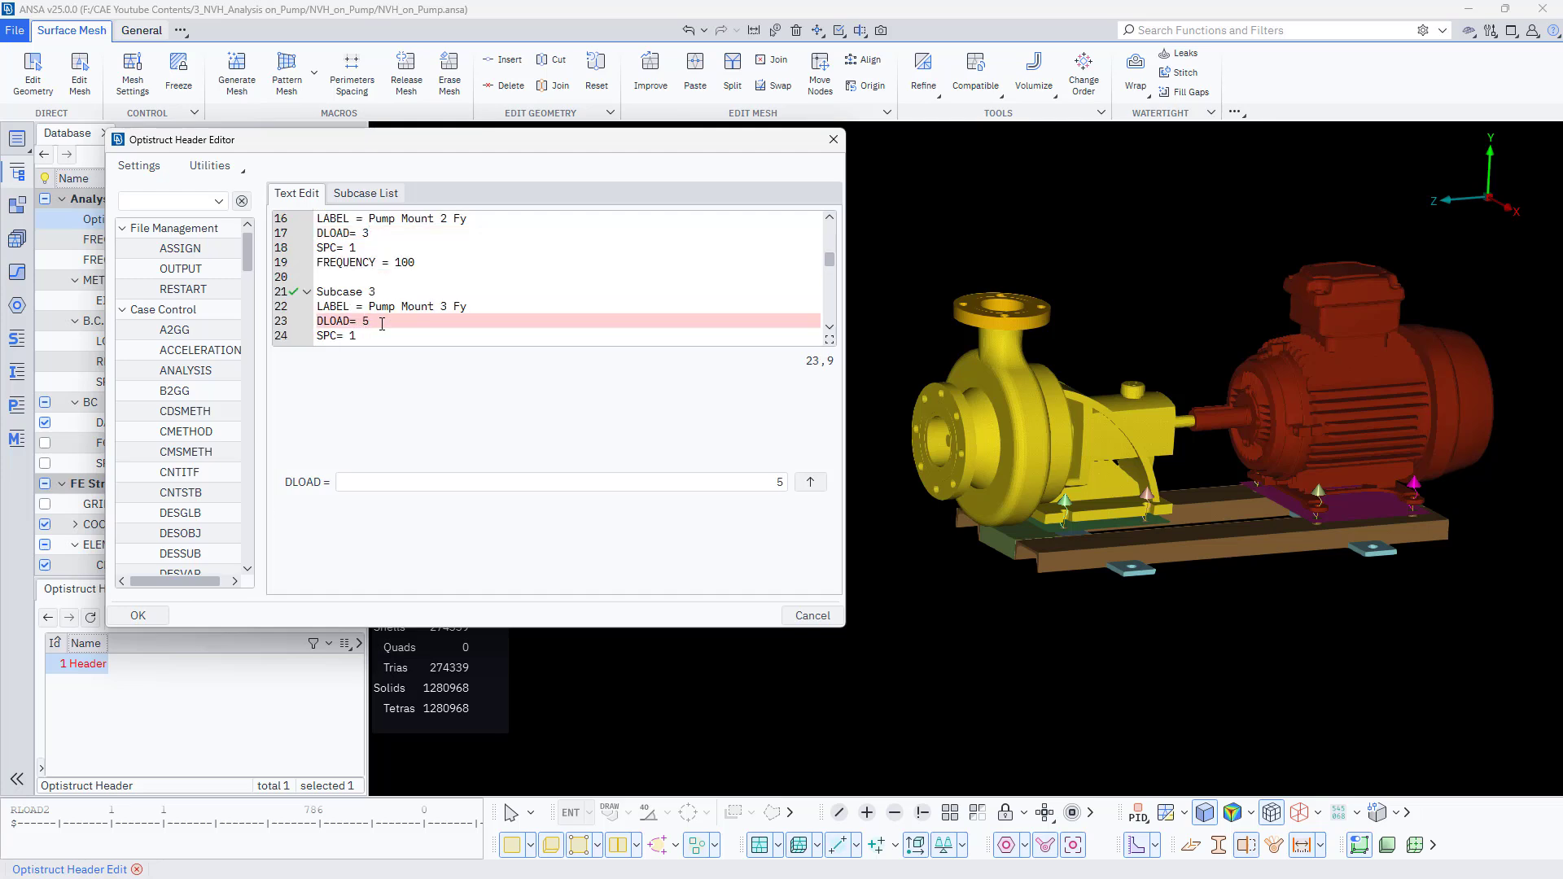
scroll(382, 324, down, 2)
click(382, 324)
scroll(382, 324, down, 1)
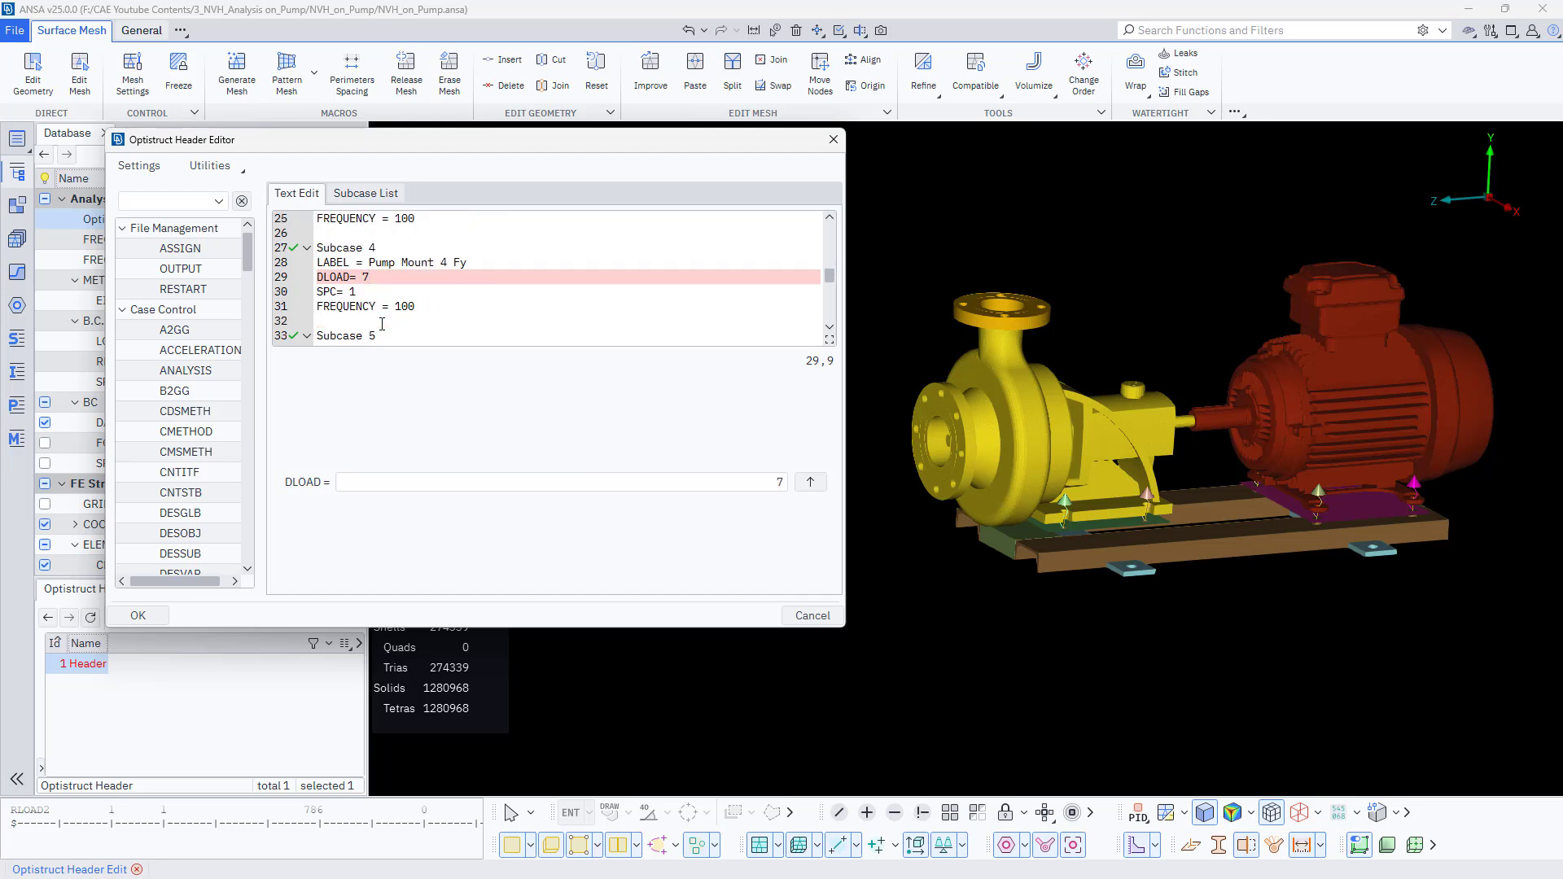
- Set the FREQUENCY reference of Subcase 2 to 101
scroll(382, 324, up, 4)
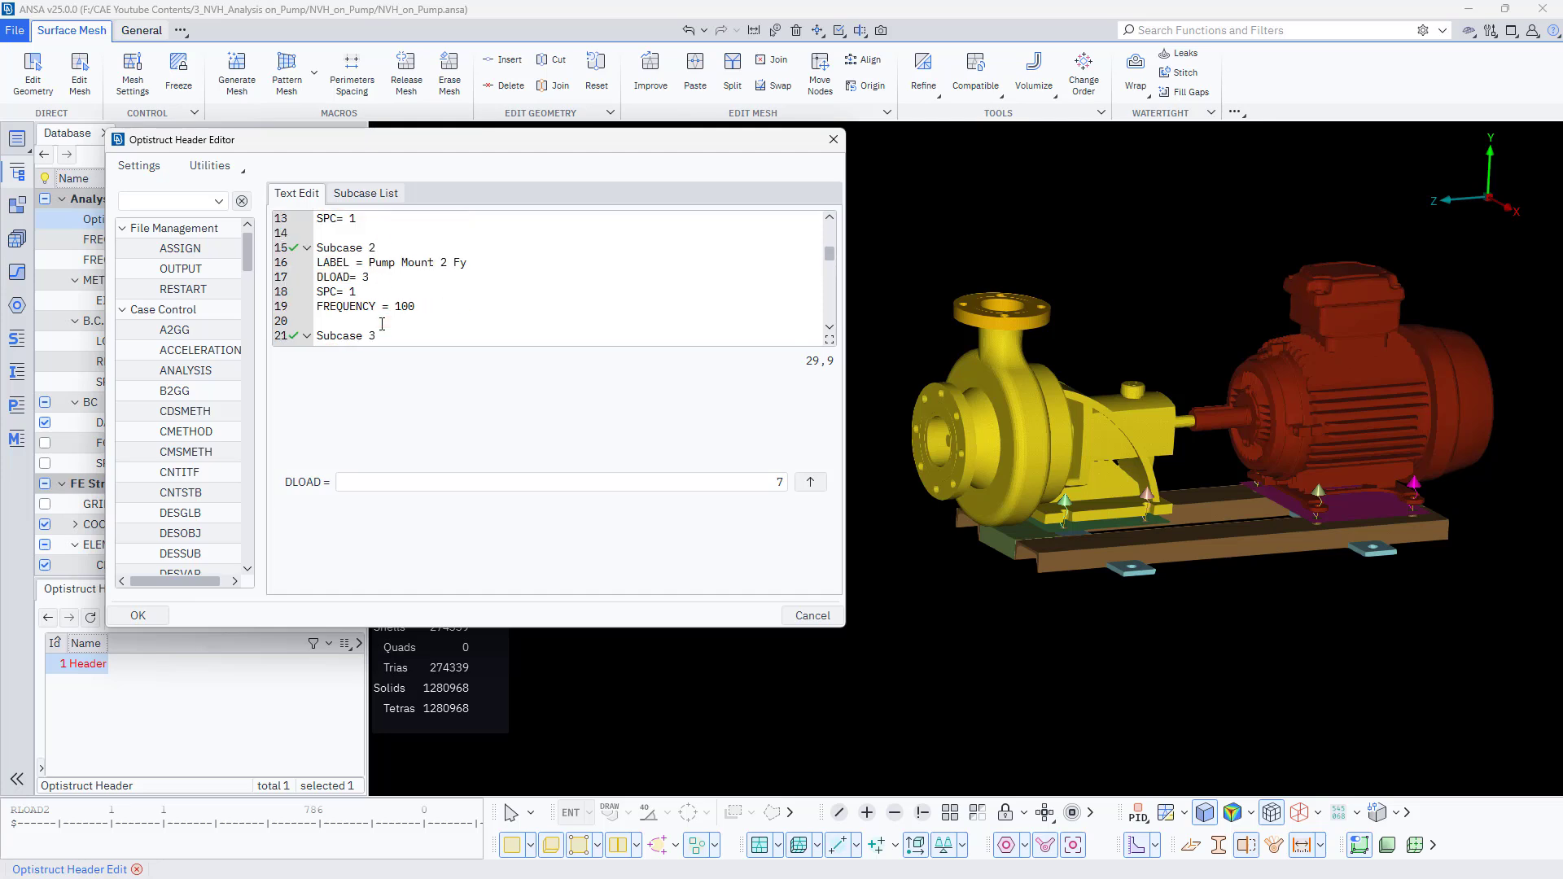
scroll(382, 323, up, 4)
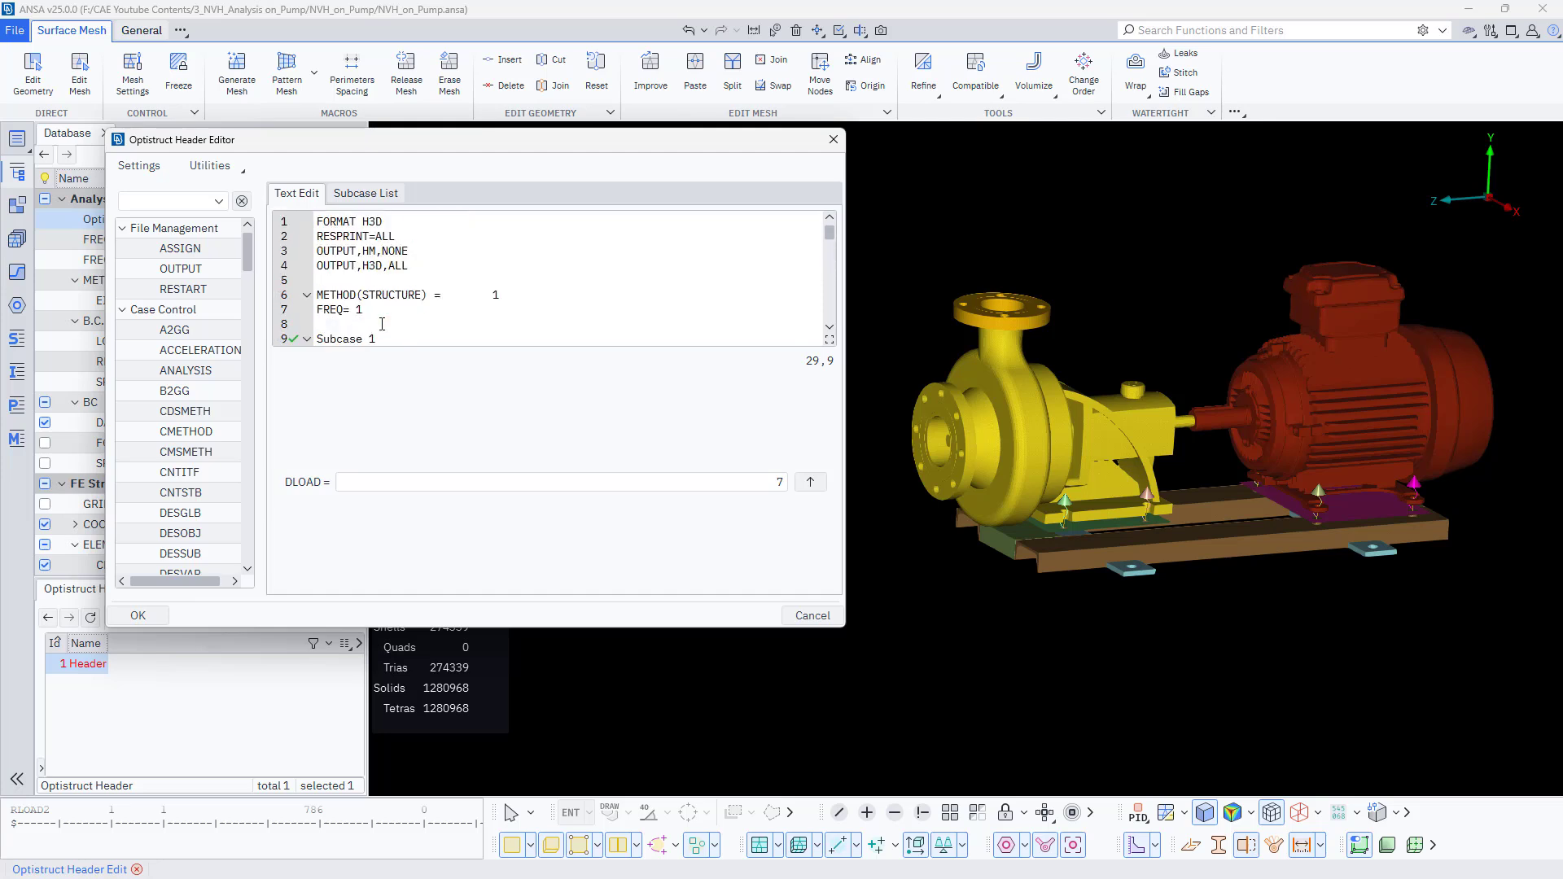
scroll(382, 324, down, 4)
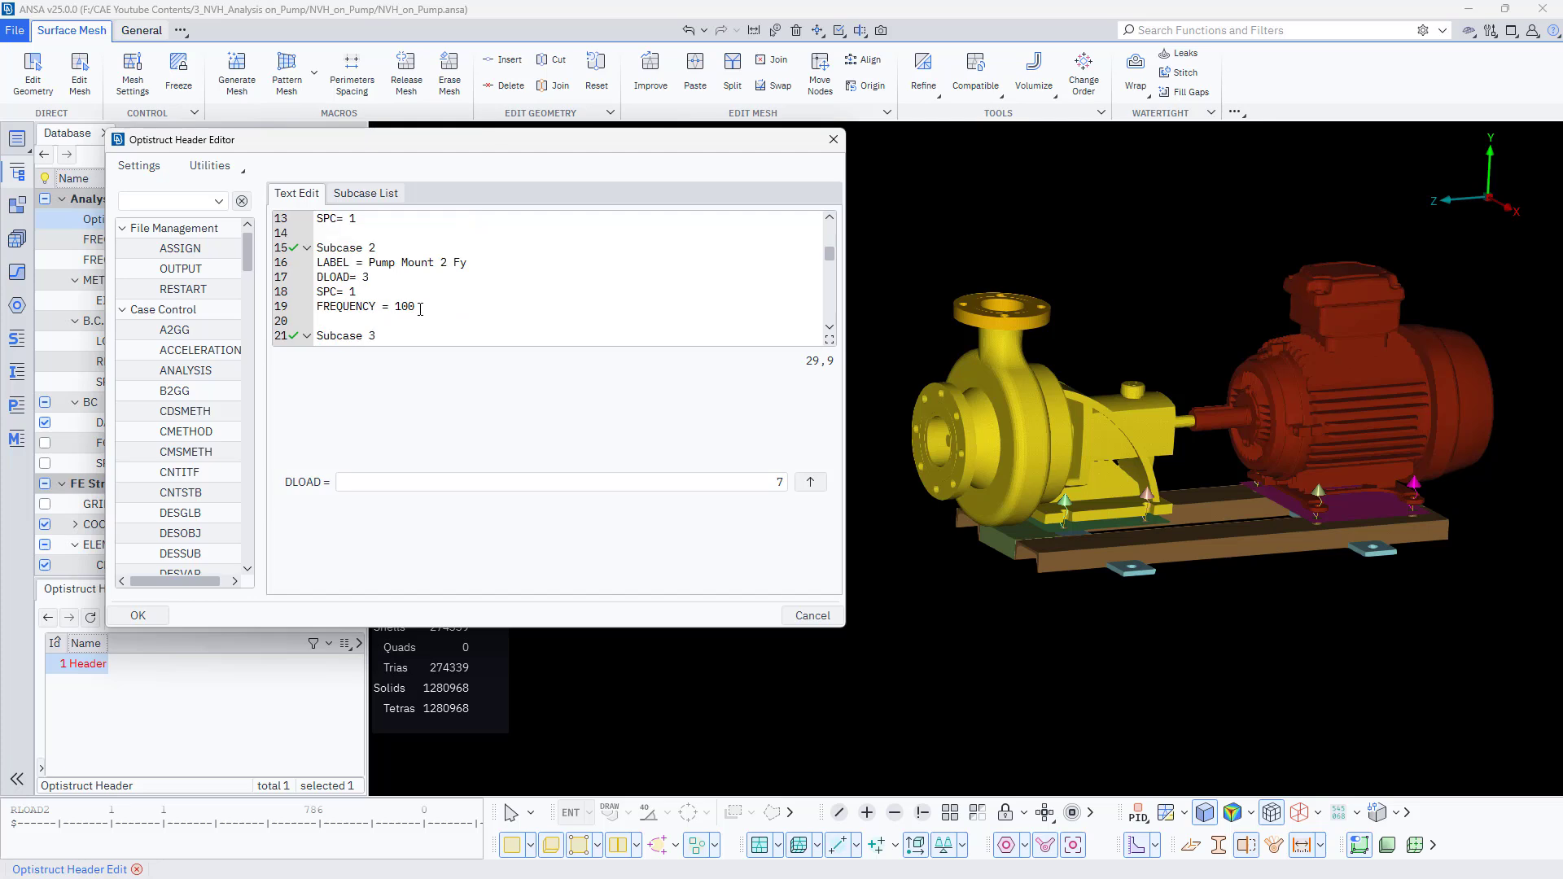
click(425, 308)
key(BackSpace)
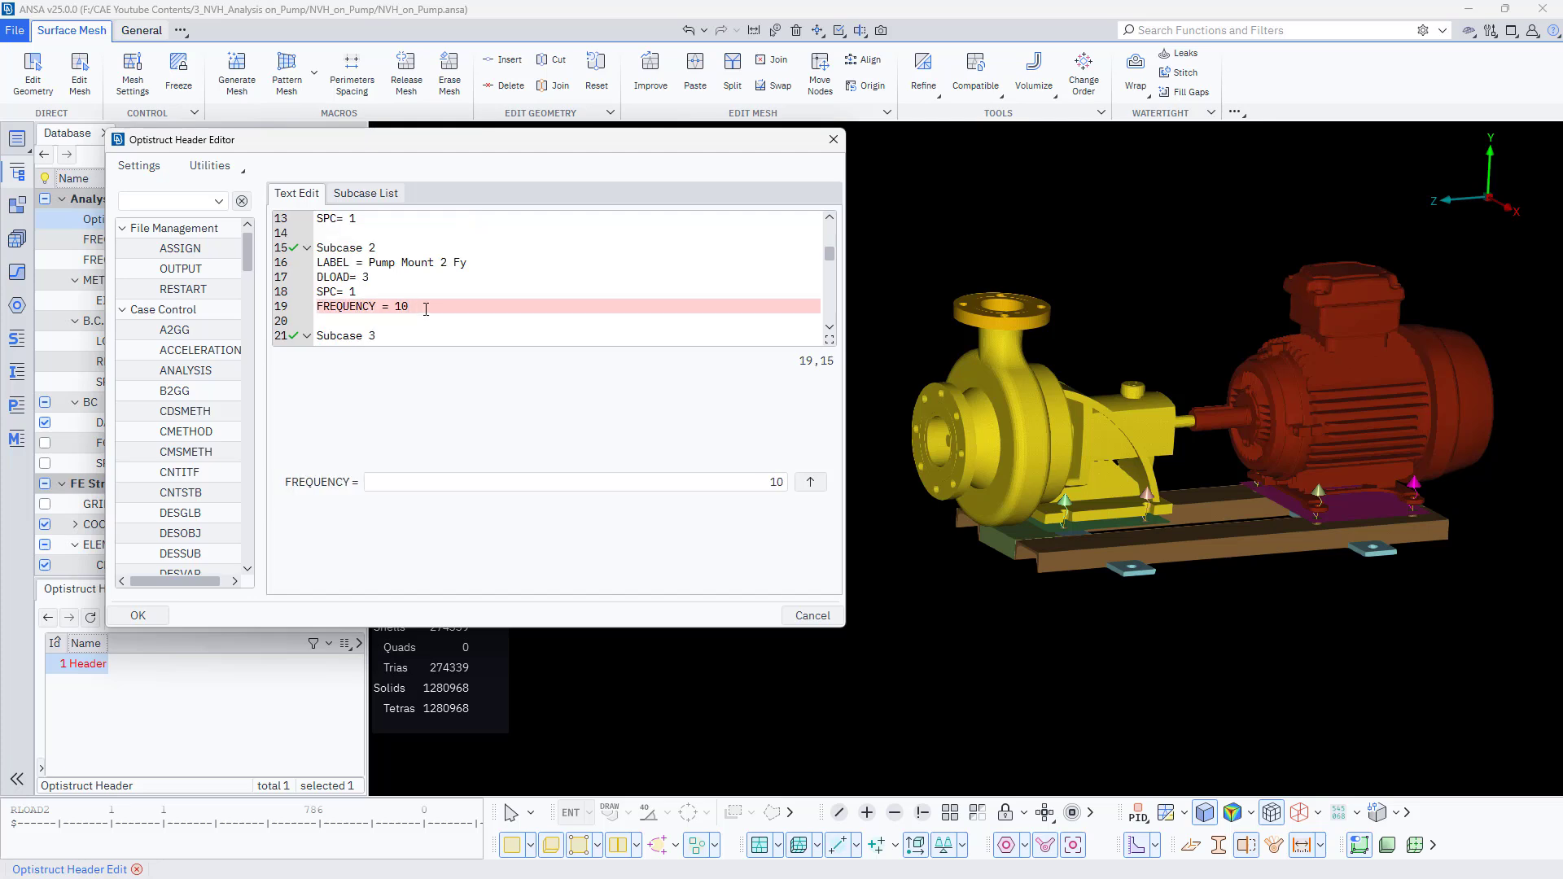
text(1)
- Set the FREQUENCY references of Subcase 3 and Subcase 4 to 102 and 103
scroll(425, 308, down, 2)
click(425, 309)
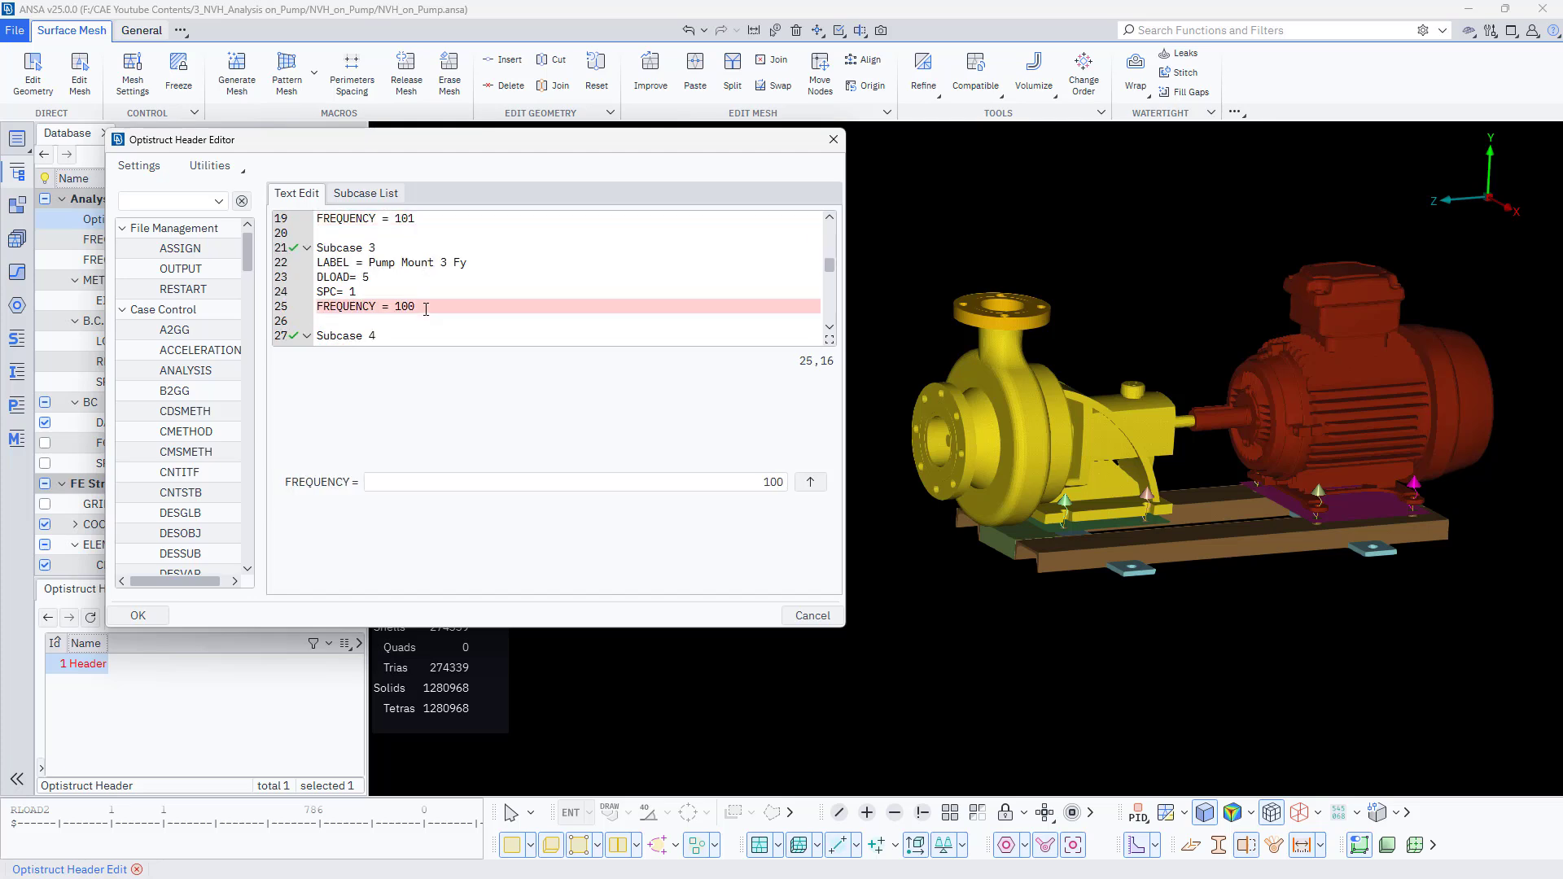
key(BackSpace)
text(2)
scroll(425, 308, down, 2)
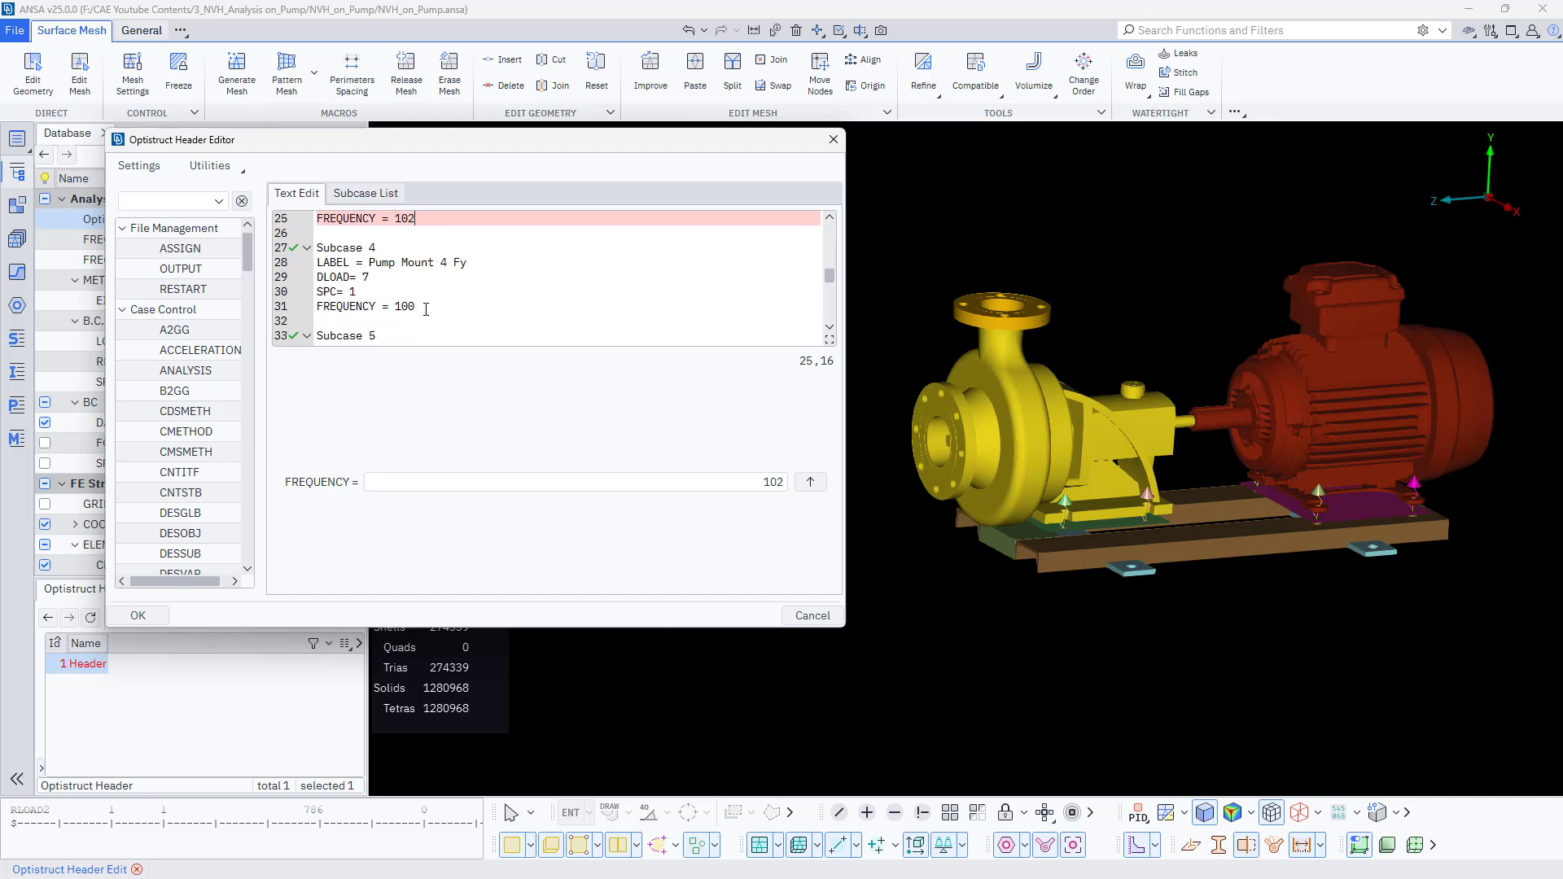
click(424, 308)
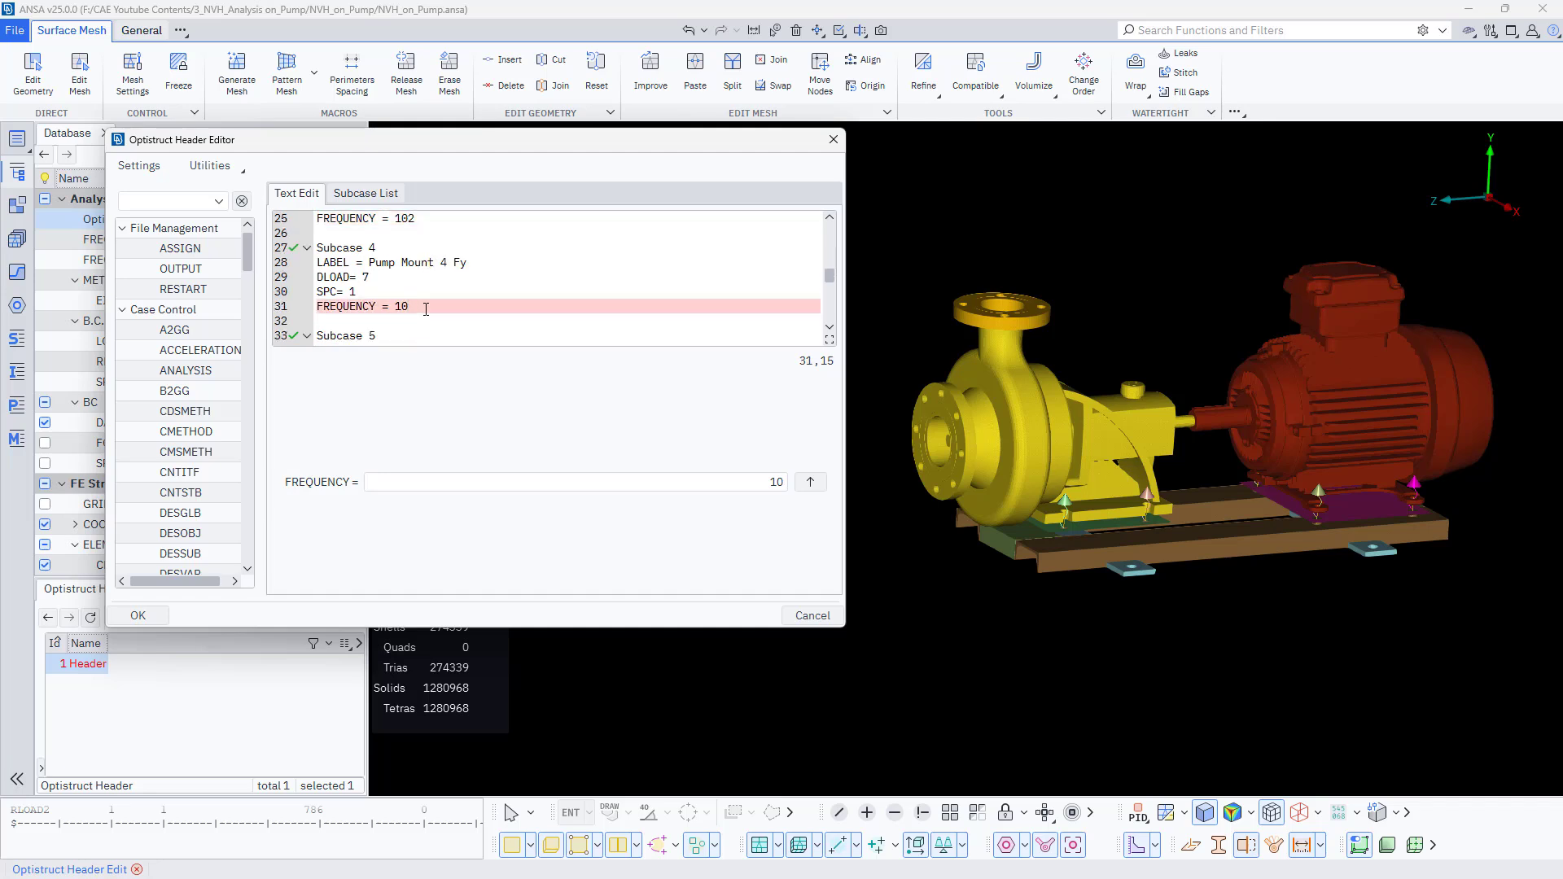
text(2)
scroll(425, 308, down, 1)
scroll(425, 309, up, 1)
key(BackSpace)
text(3)
scroll(425, 308, down, 2)
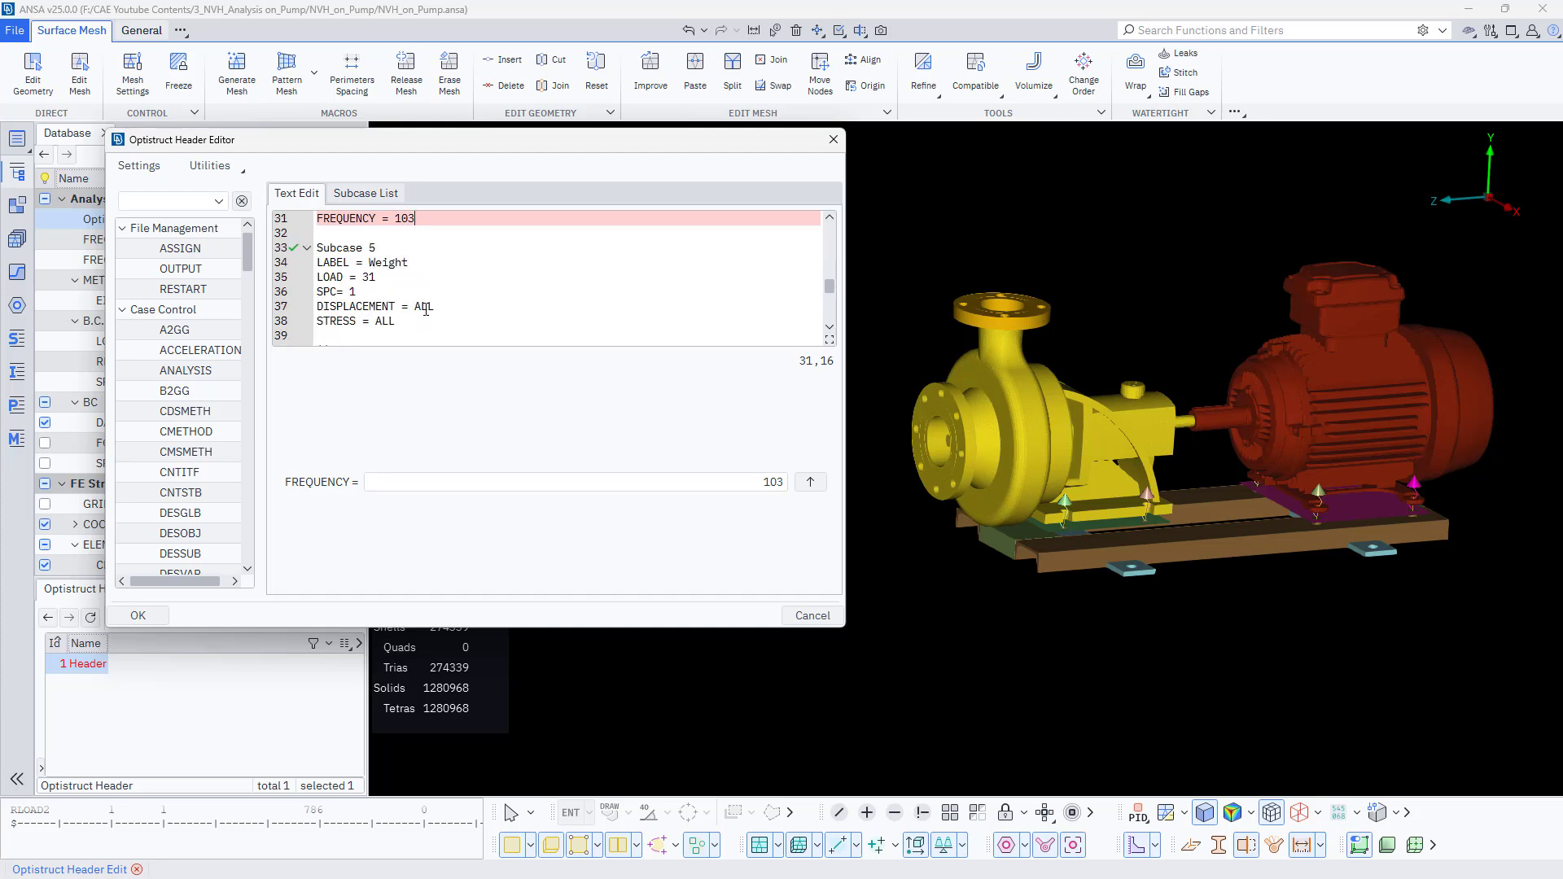
- Review the edited subcases and apply the header changes, closing the editor
scroll(423, 303, up, 5)
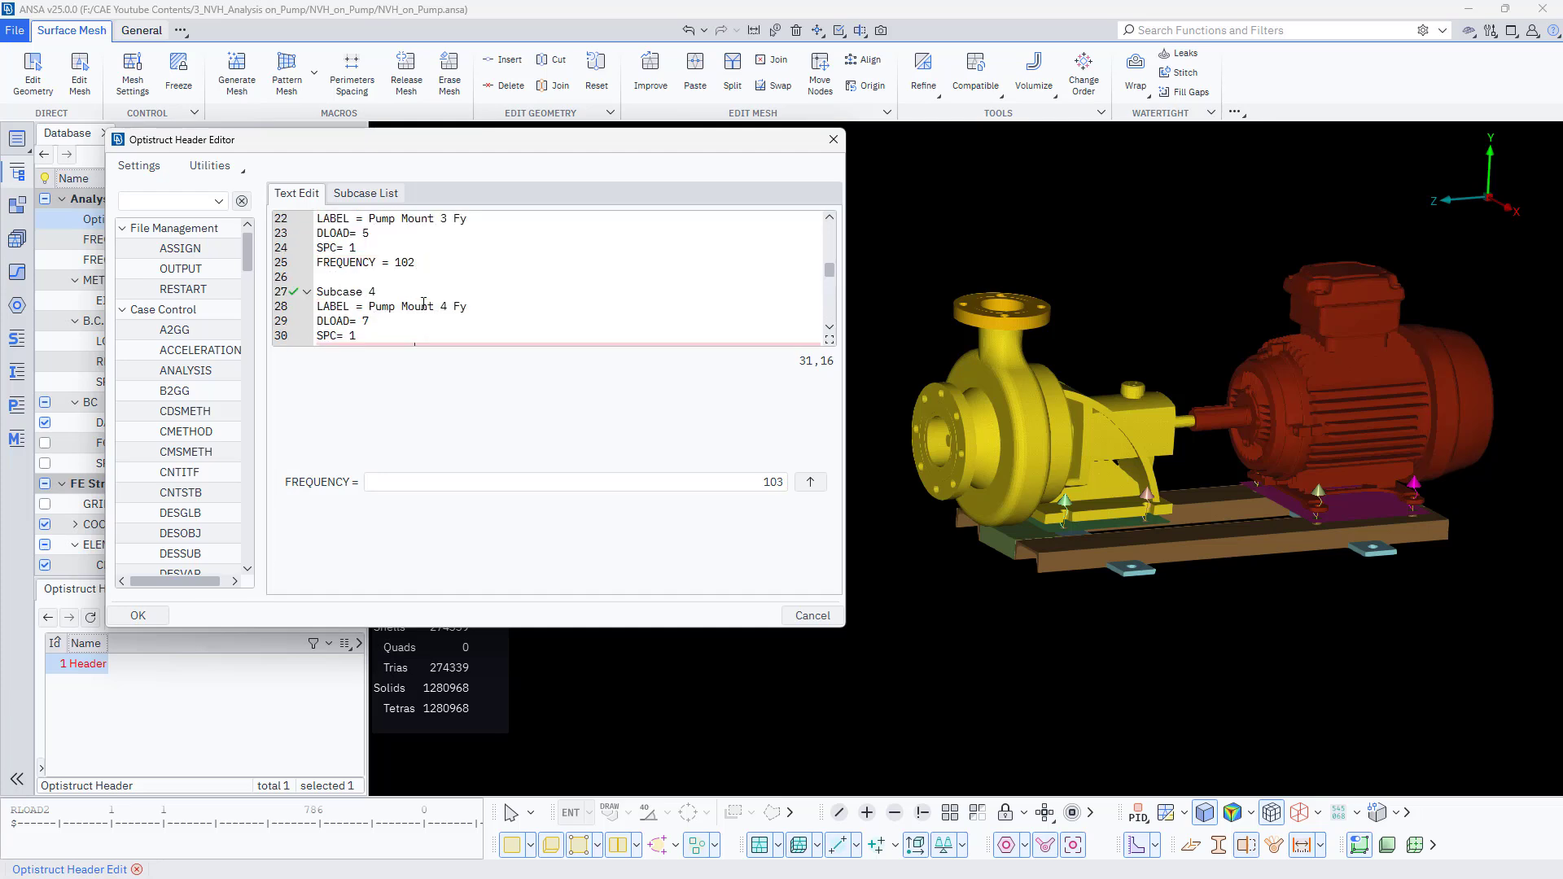
scroll(423, 304, down, 1)
scroll(423, 304, up, 1)
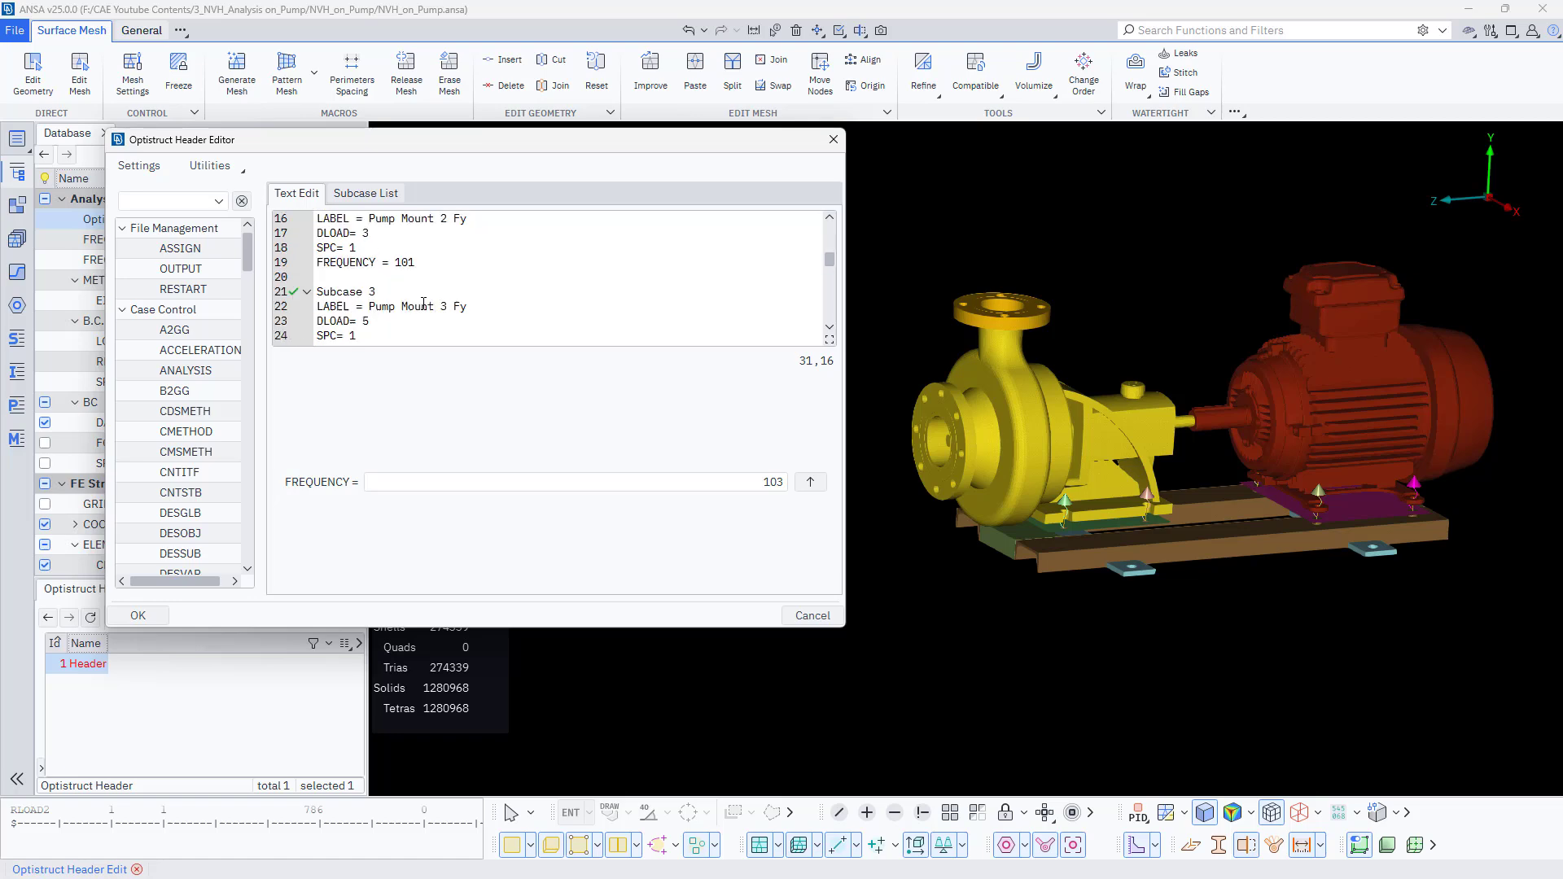
scroll(423, 303, down, 3)
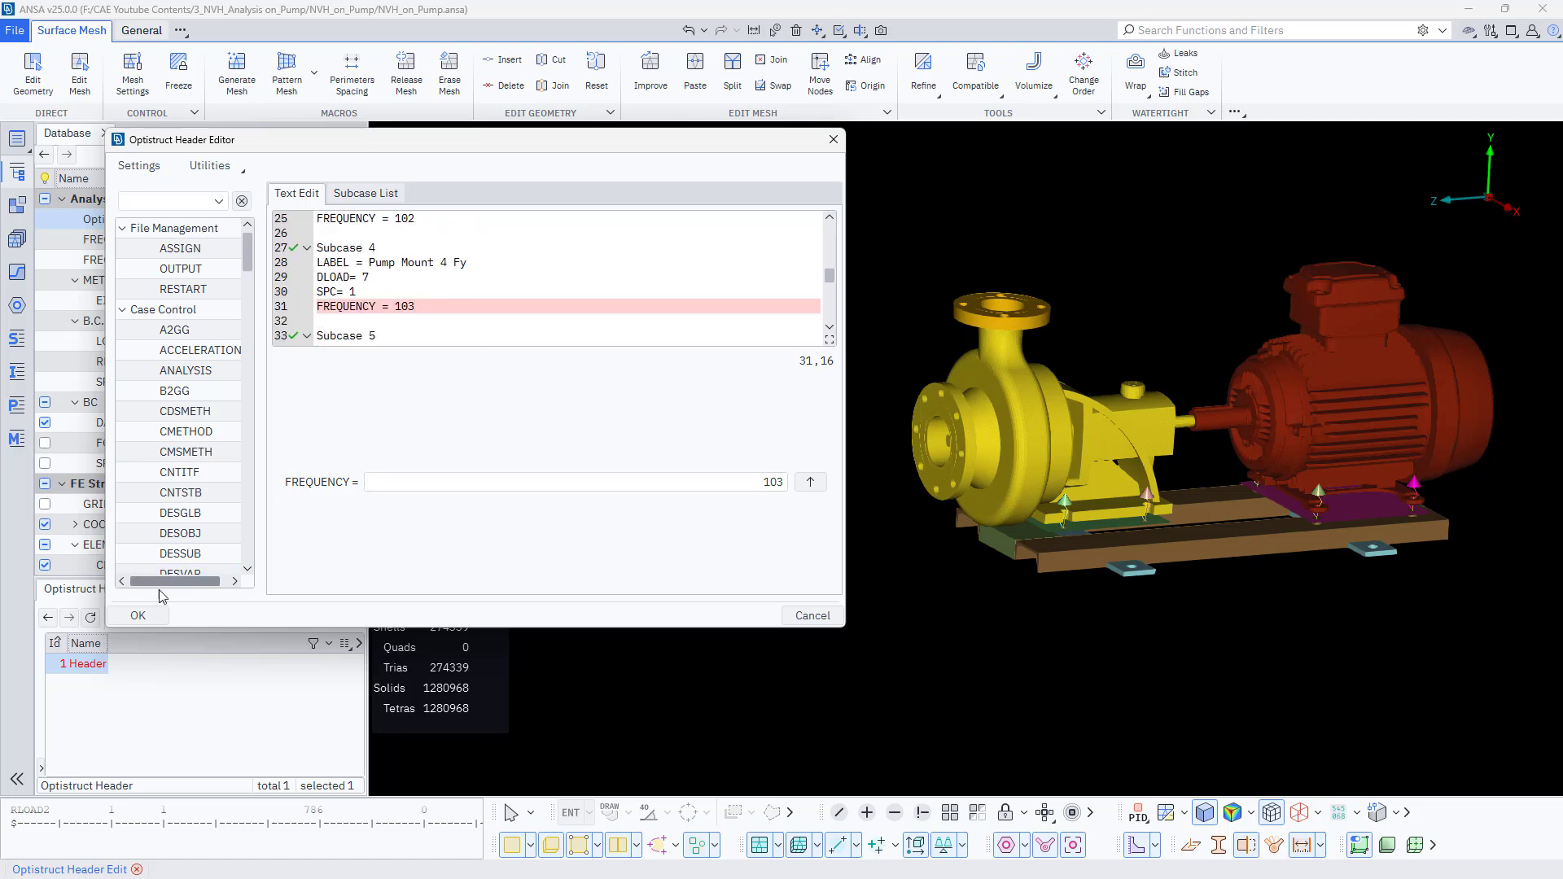
click(136, 616)
click(143, 707)
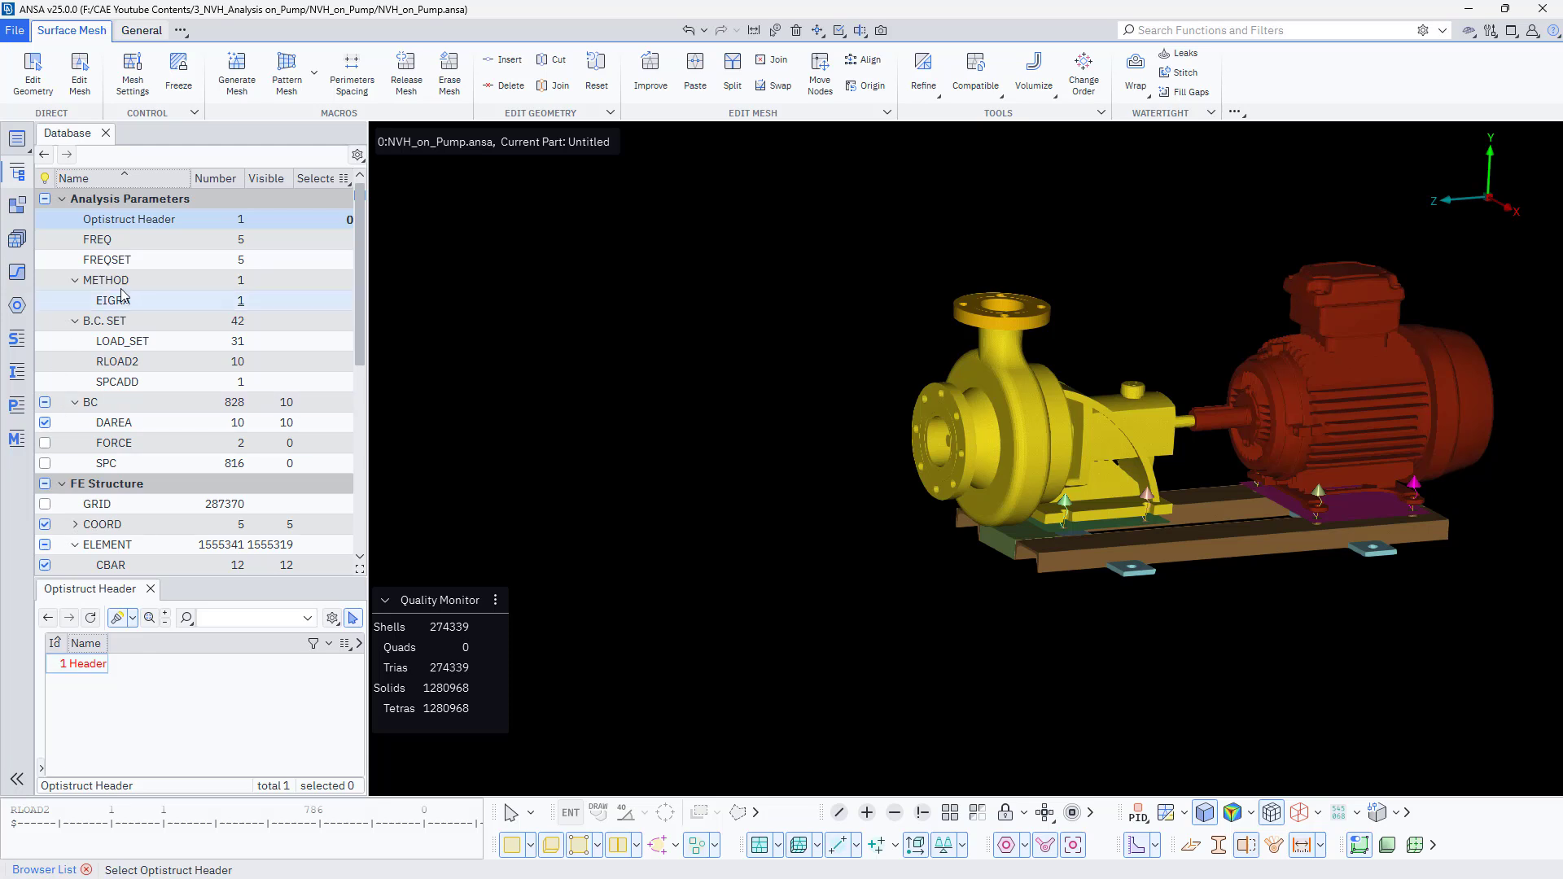
- Open the FREQ list and inspect the frequency entry with SID 100
click(146, 242)
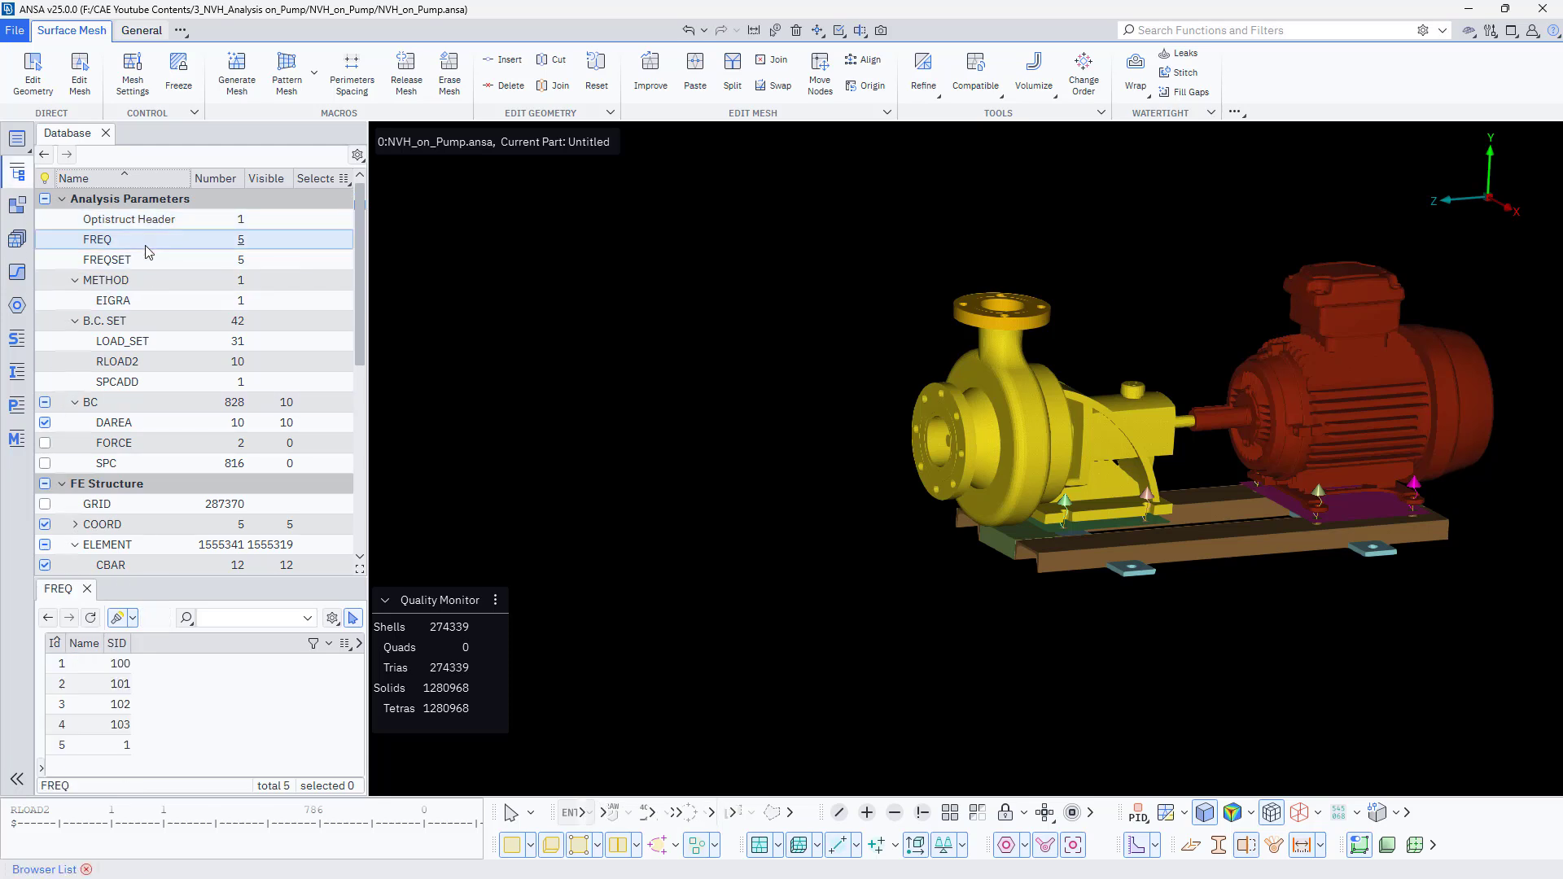
double_click(123, 664)
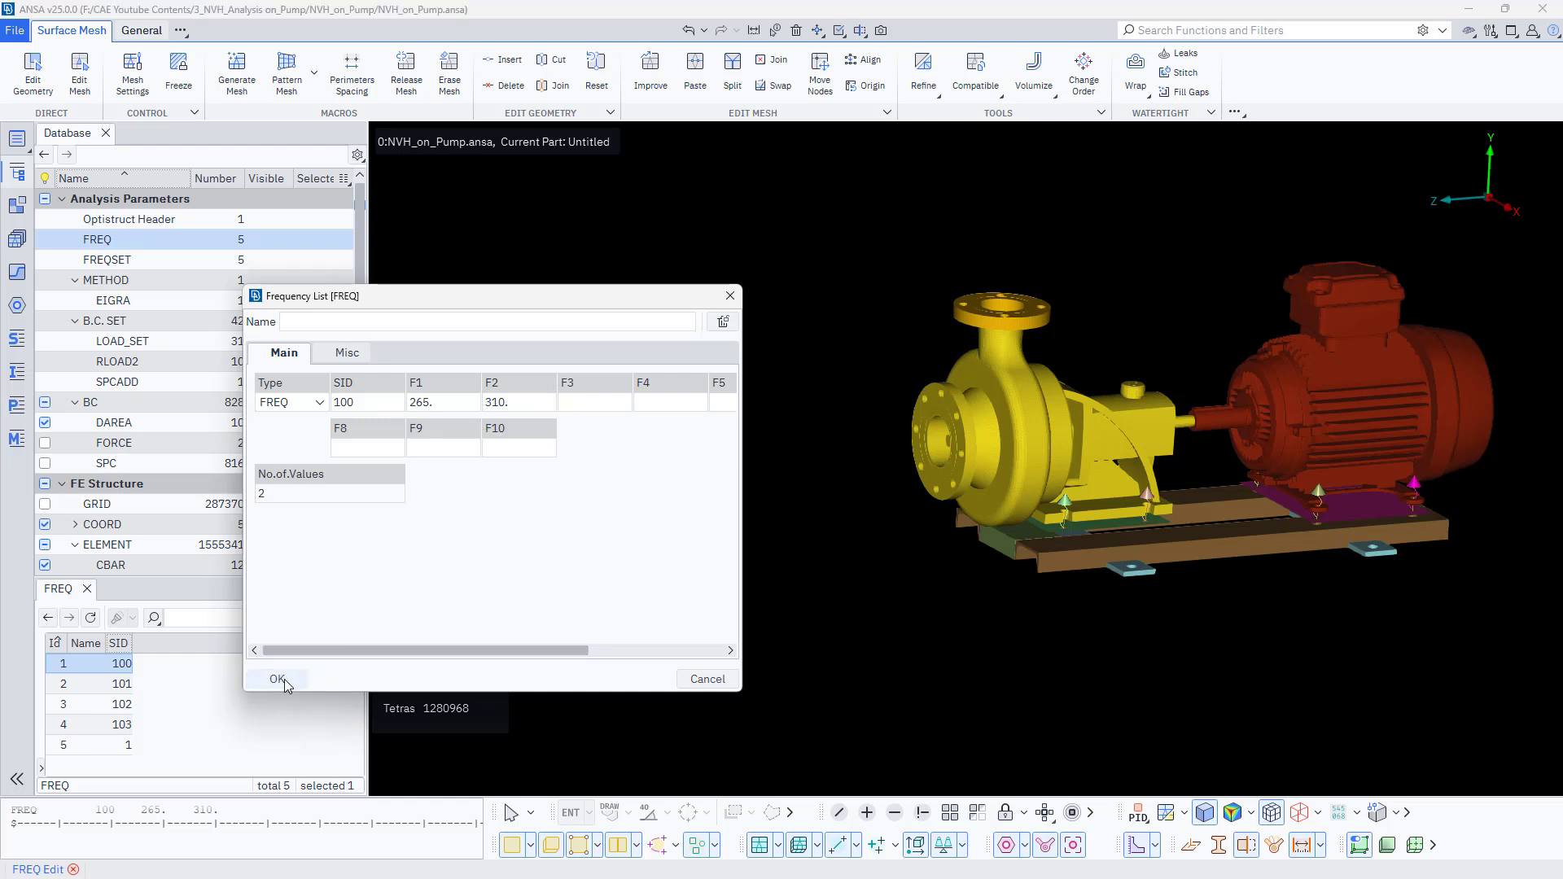
click(277, 679)
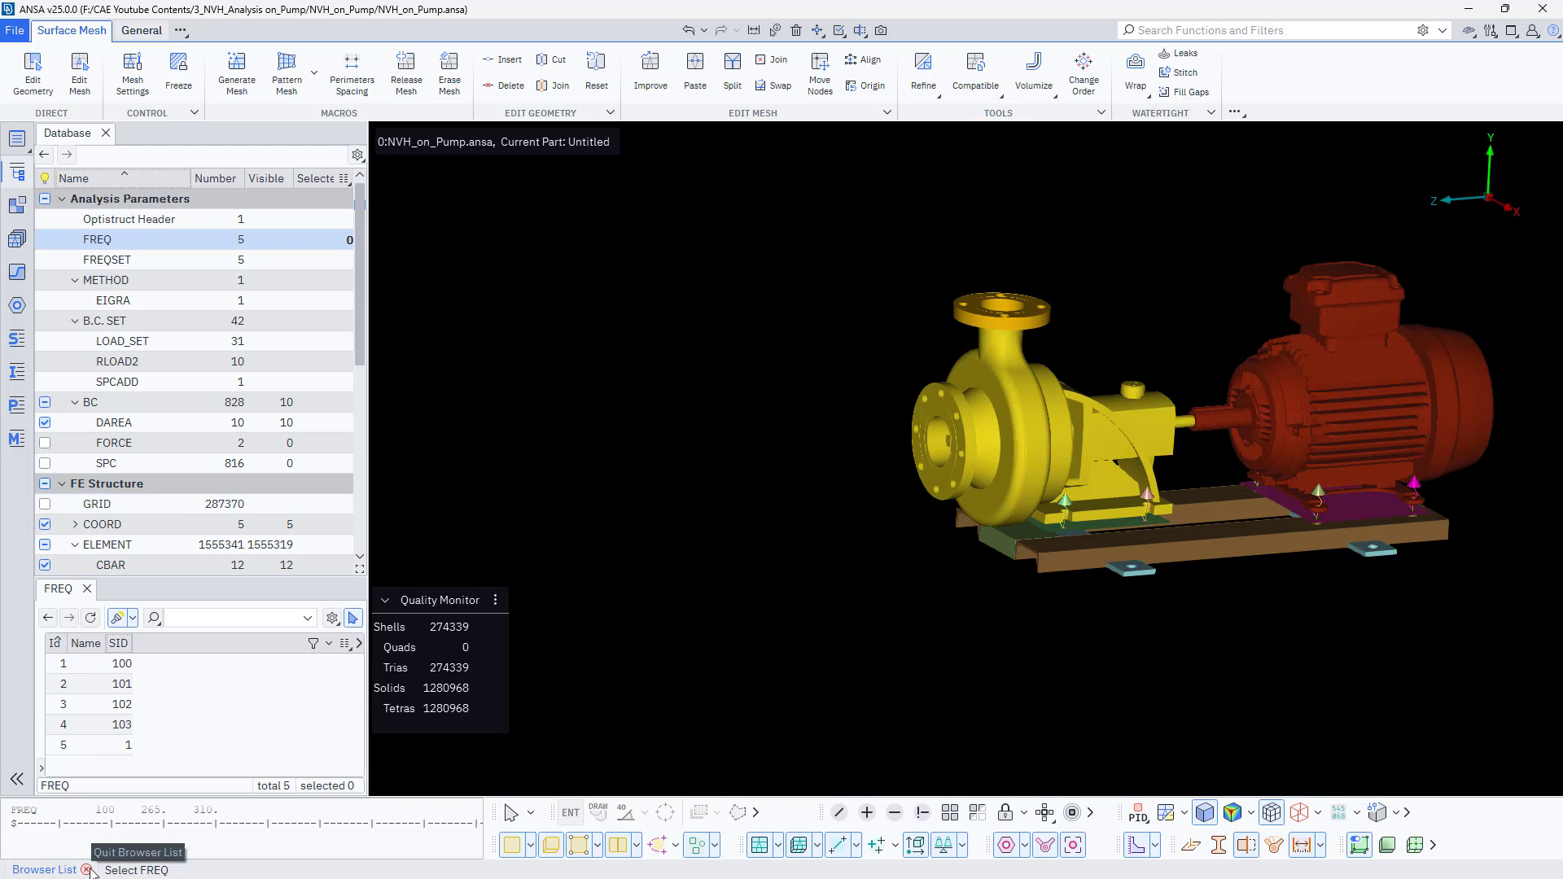
- Reopen the Optistruct header and add a DISPLACEMENT = ALL output request below the OUTPUT lines
key(Up)
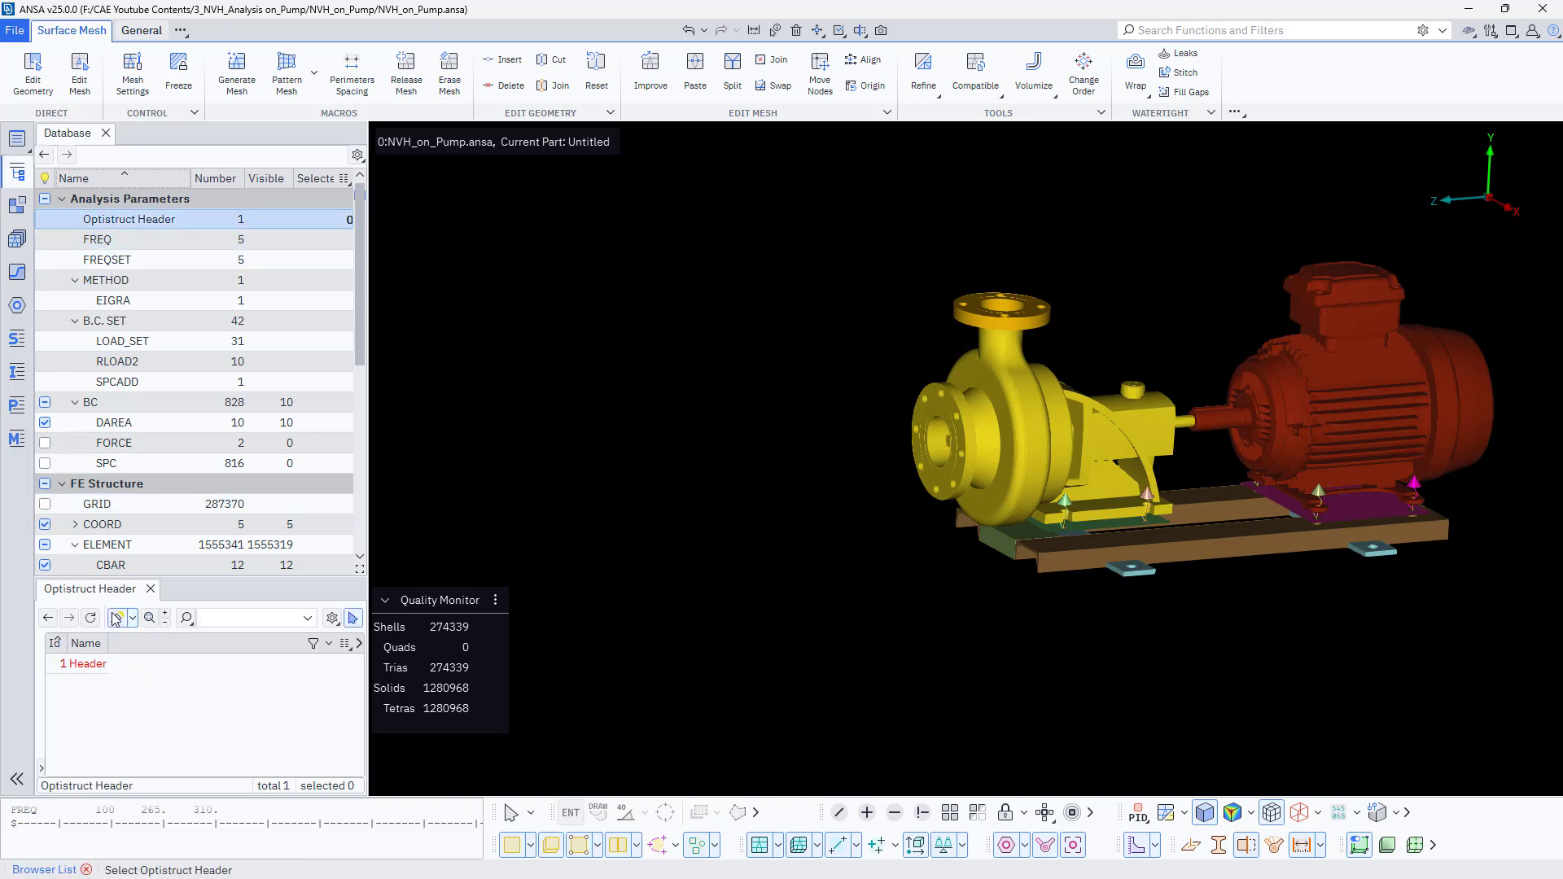
double_click(82, 663)
scroll(377, 317, down, 6)
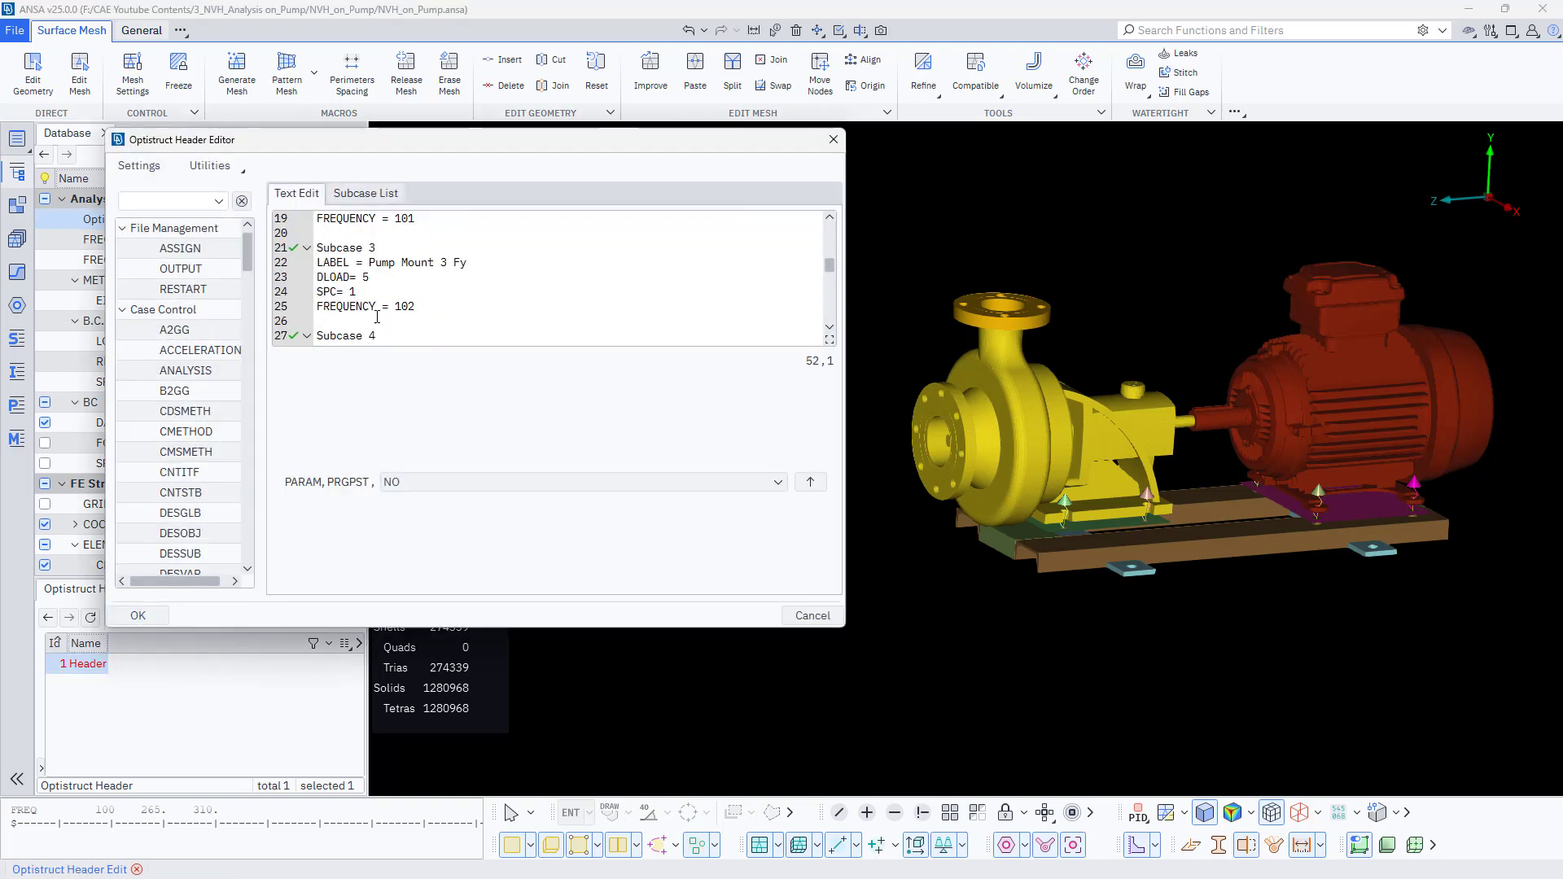
scroll(377, 317, up, 6)
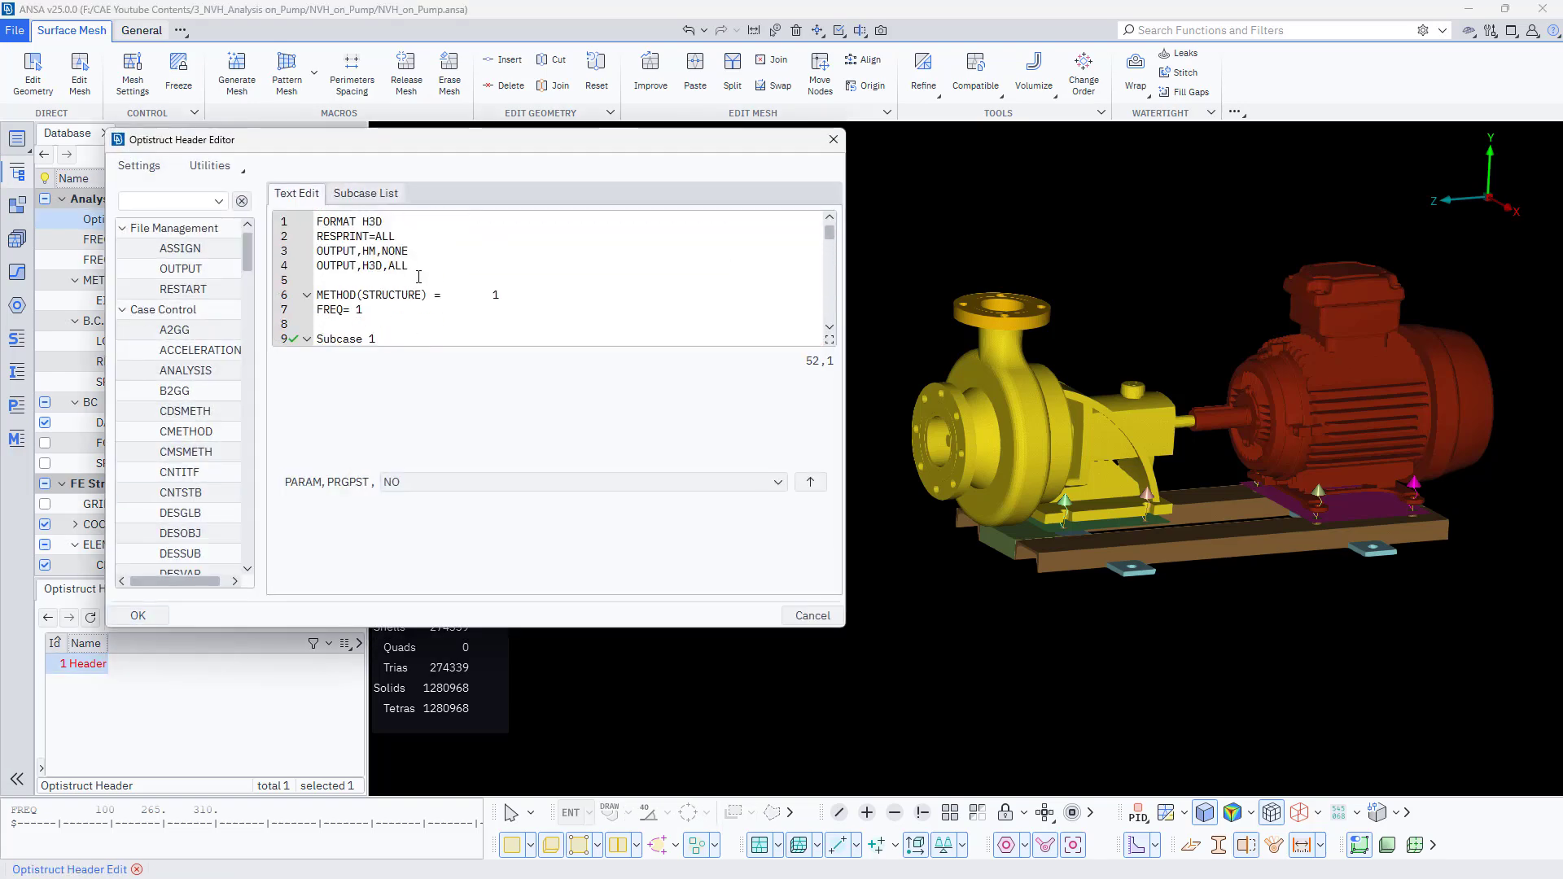
click(418, 267)
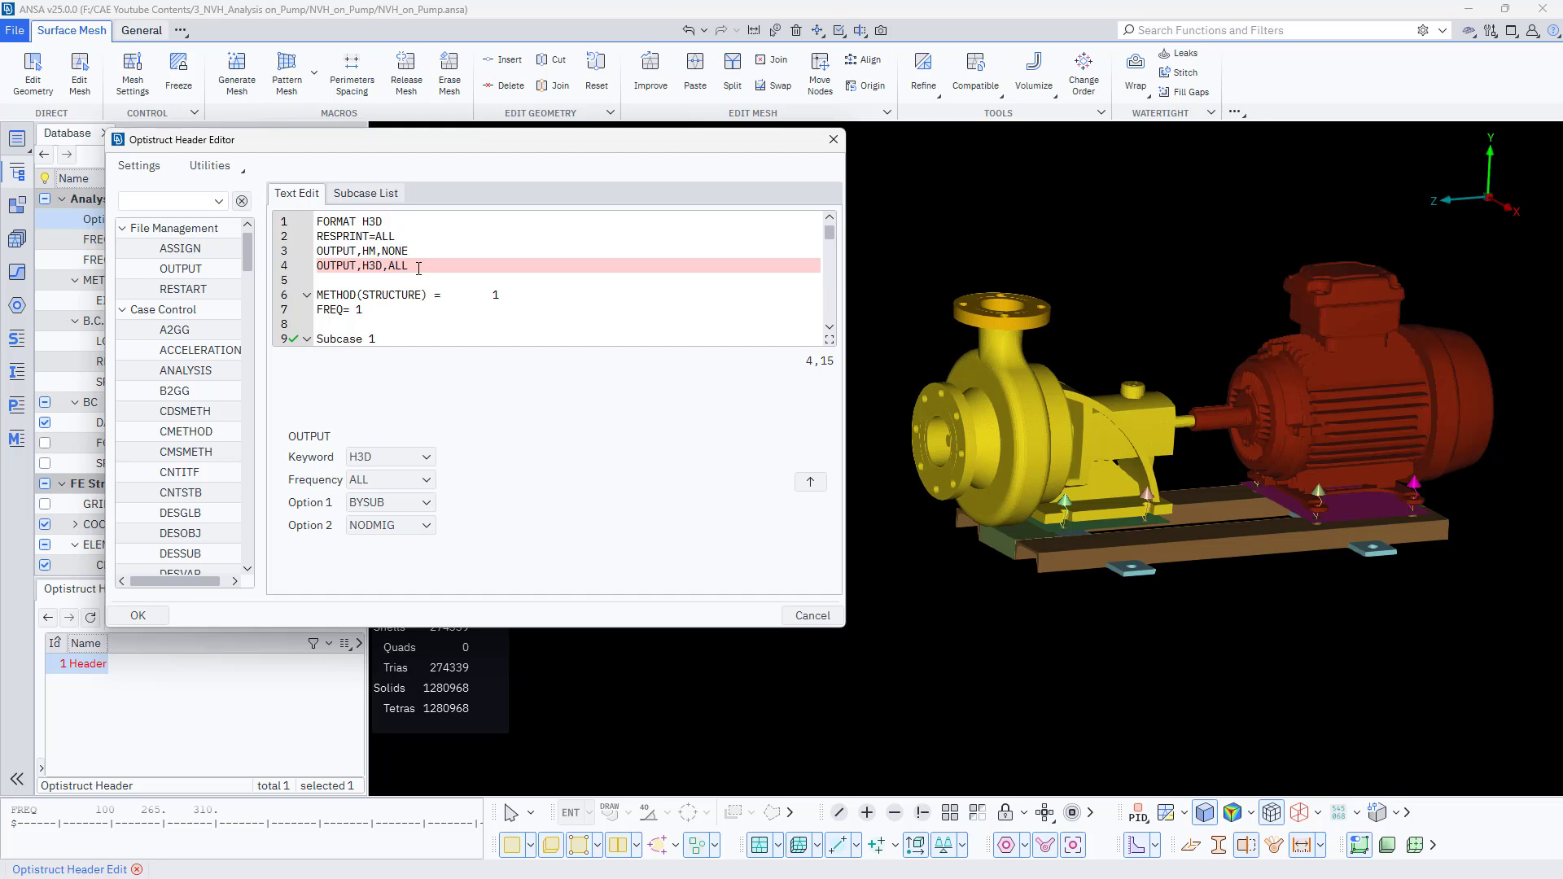
key(Return)
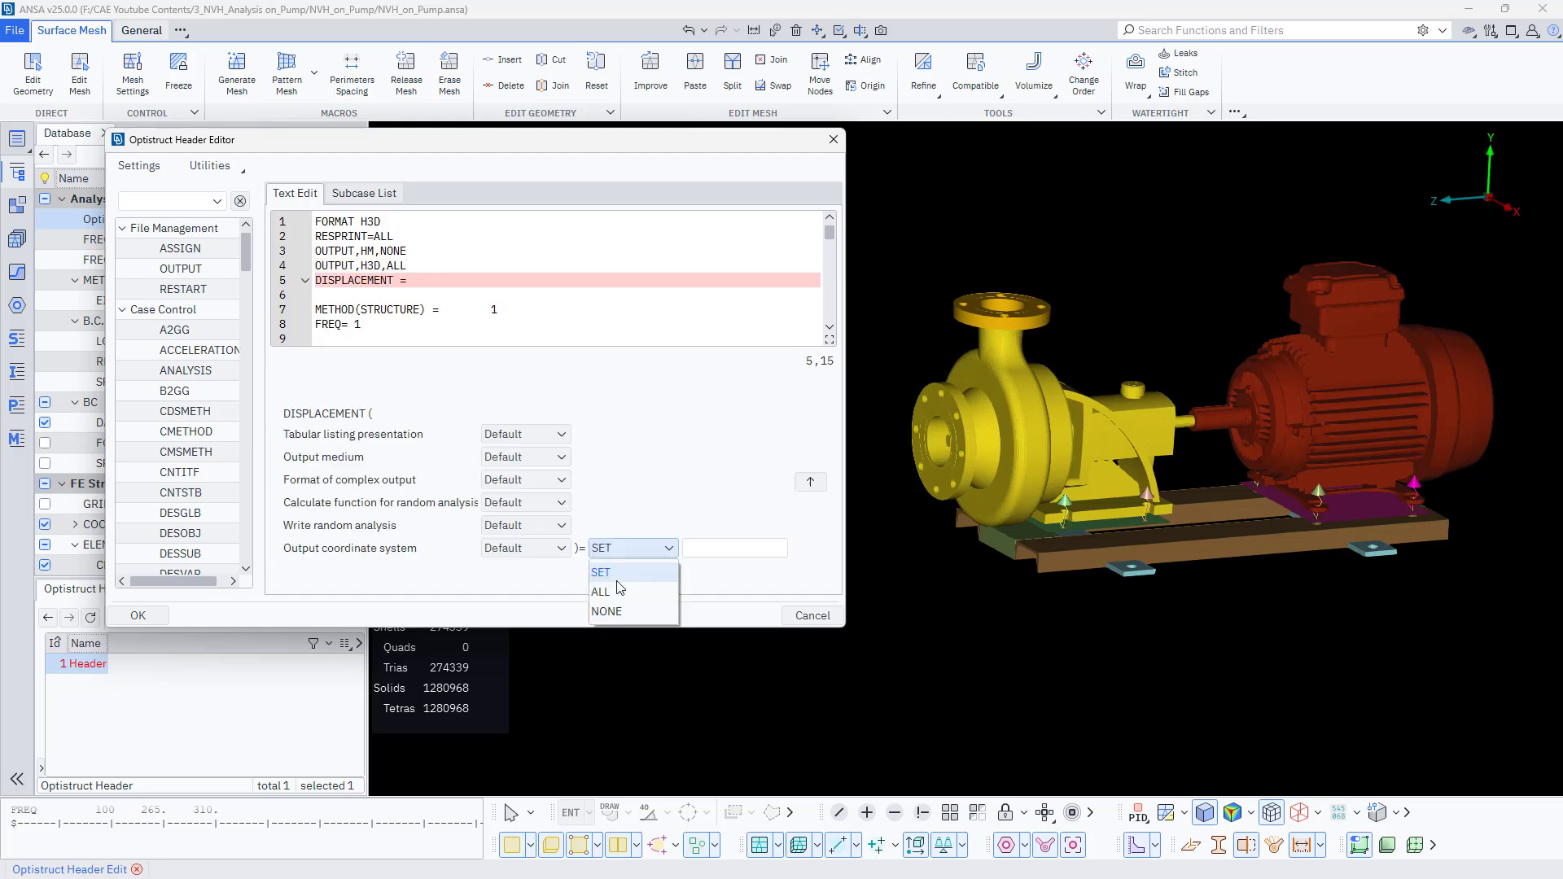
click(617, 594)
click(812, 489)
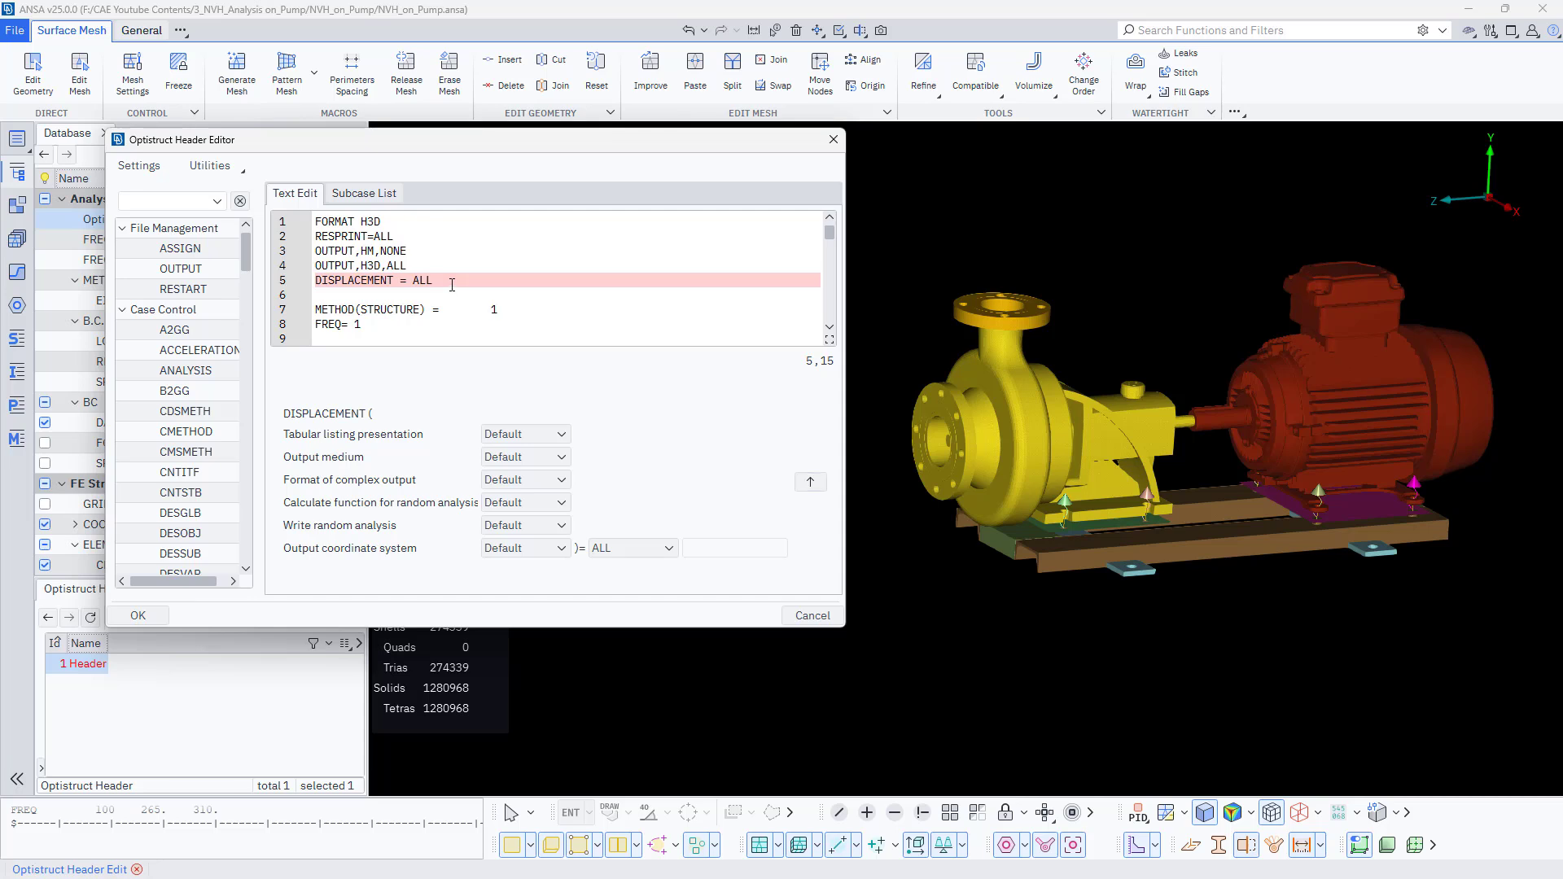
- Add an ESE = ALL output request on the next header line
key(Return)
text(ESE =)
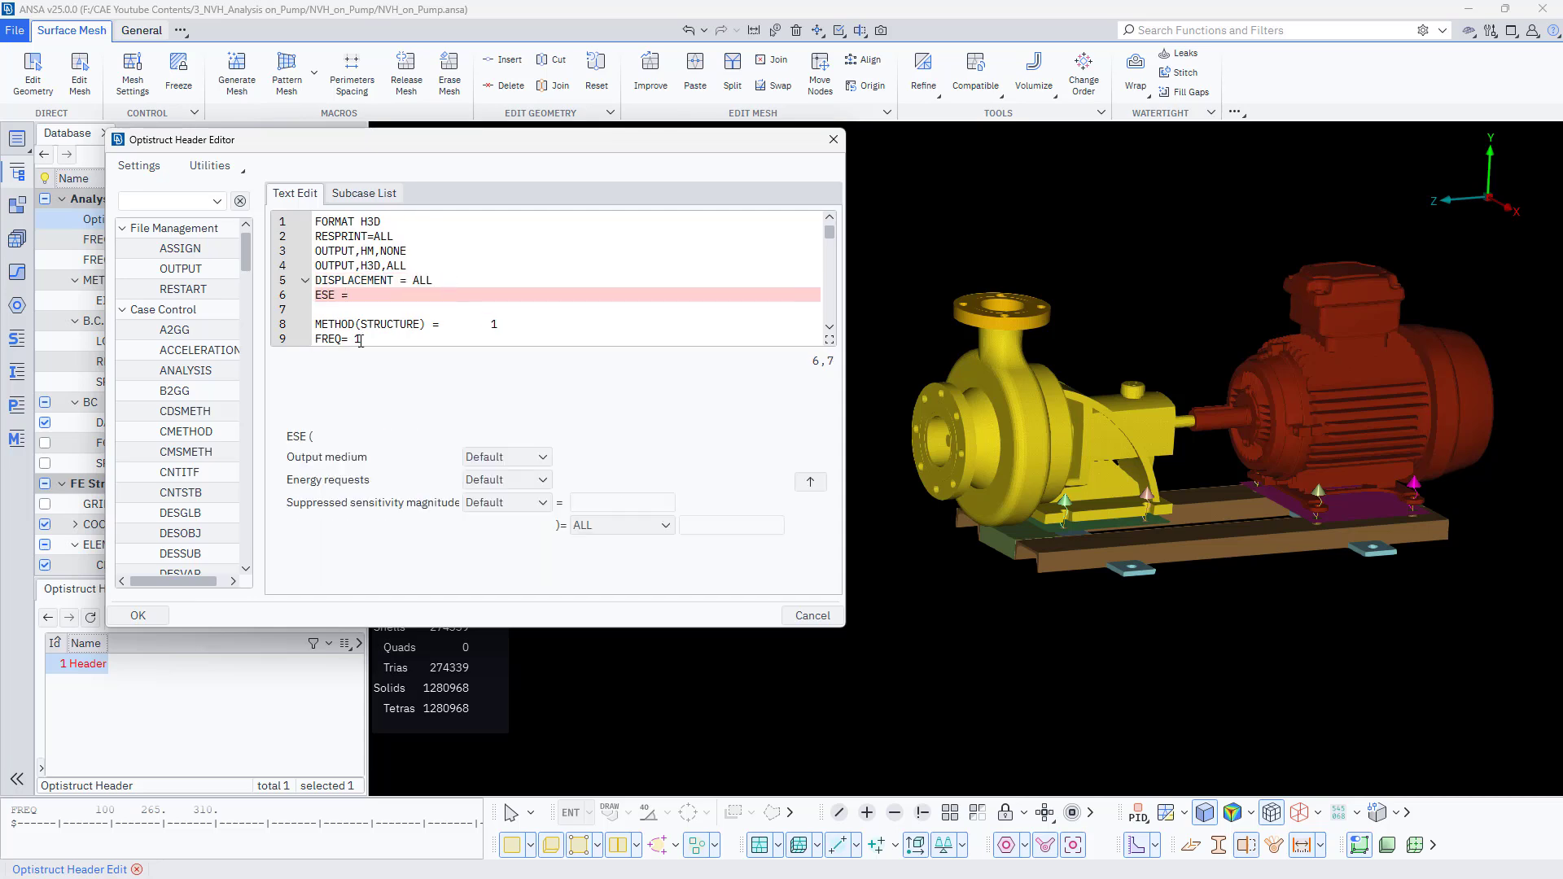
click(810, 481)
- Add a STRESS output request on the following line and apply the header changes
key(Return)
text(STR)
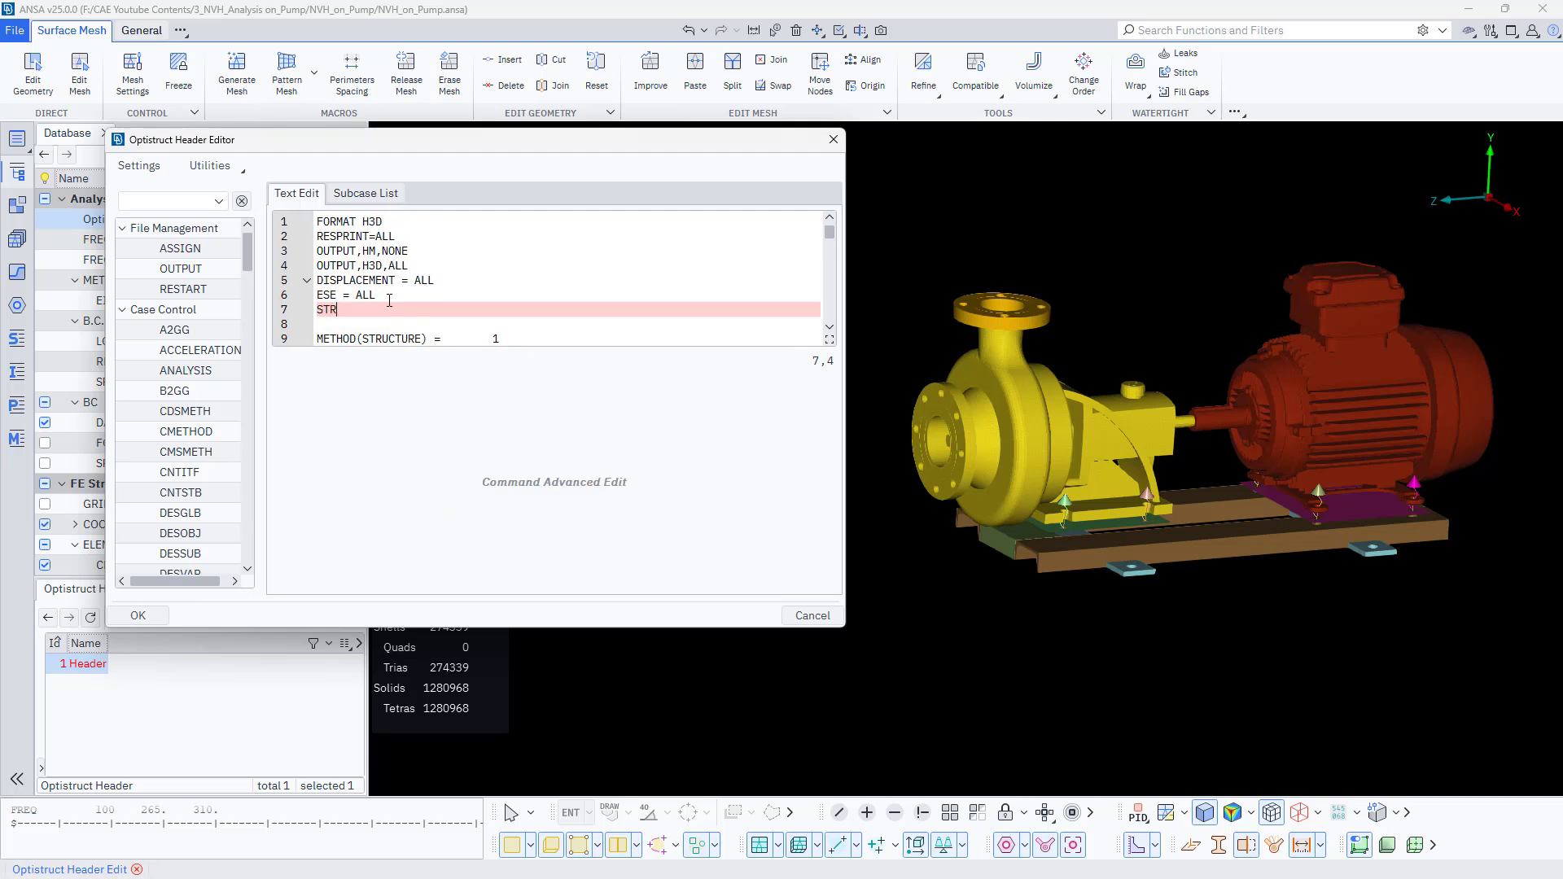
text(ES)
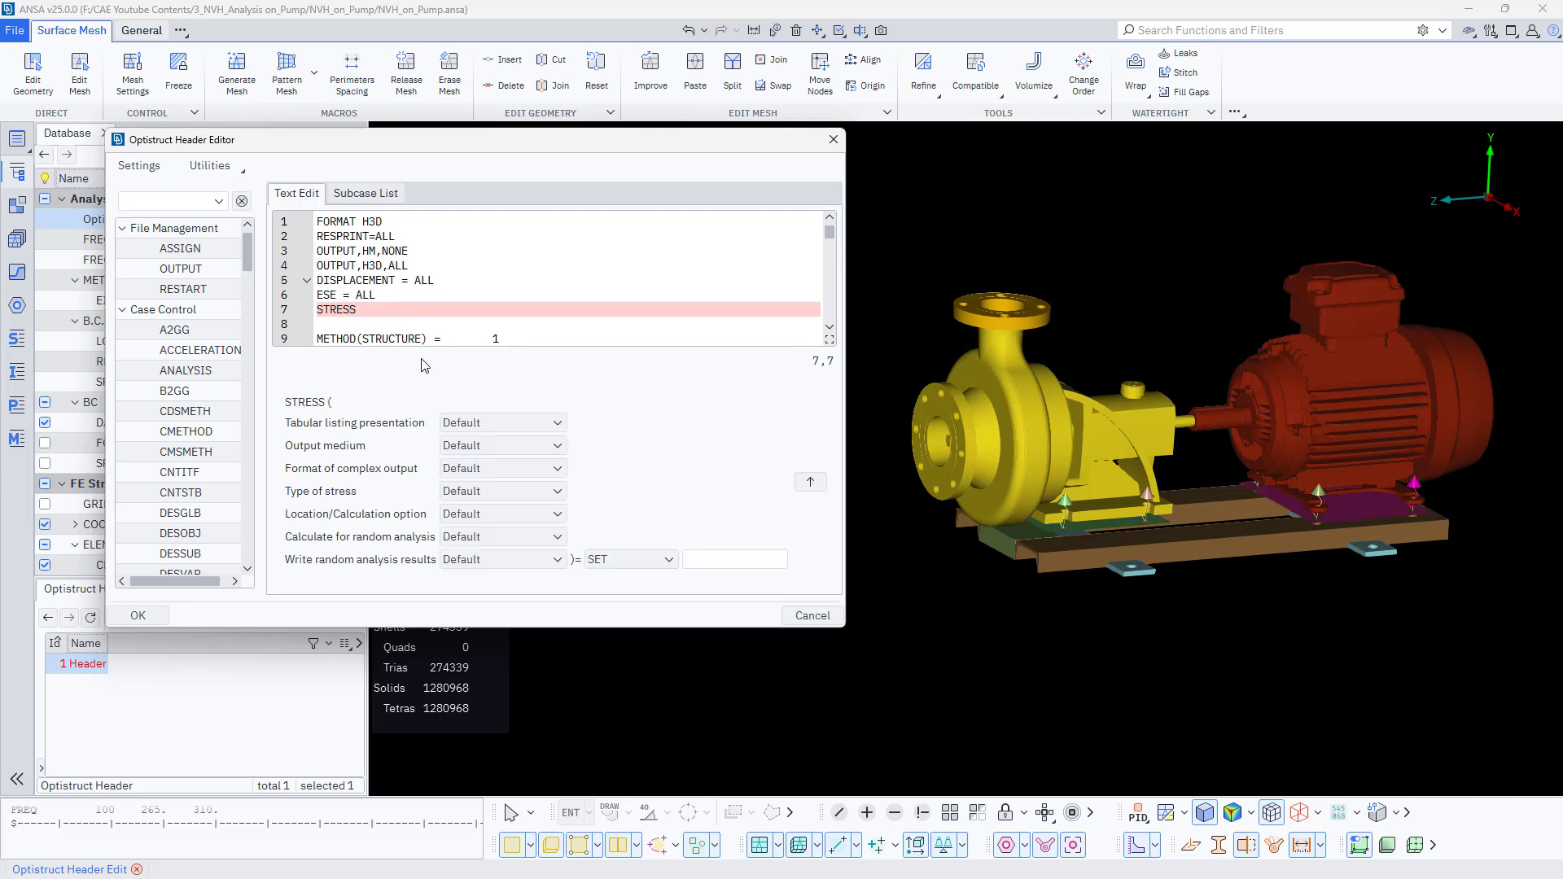
text(S =)
click(656, 561)
click(614, 592)
click(137, 616)
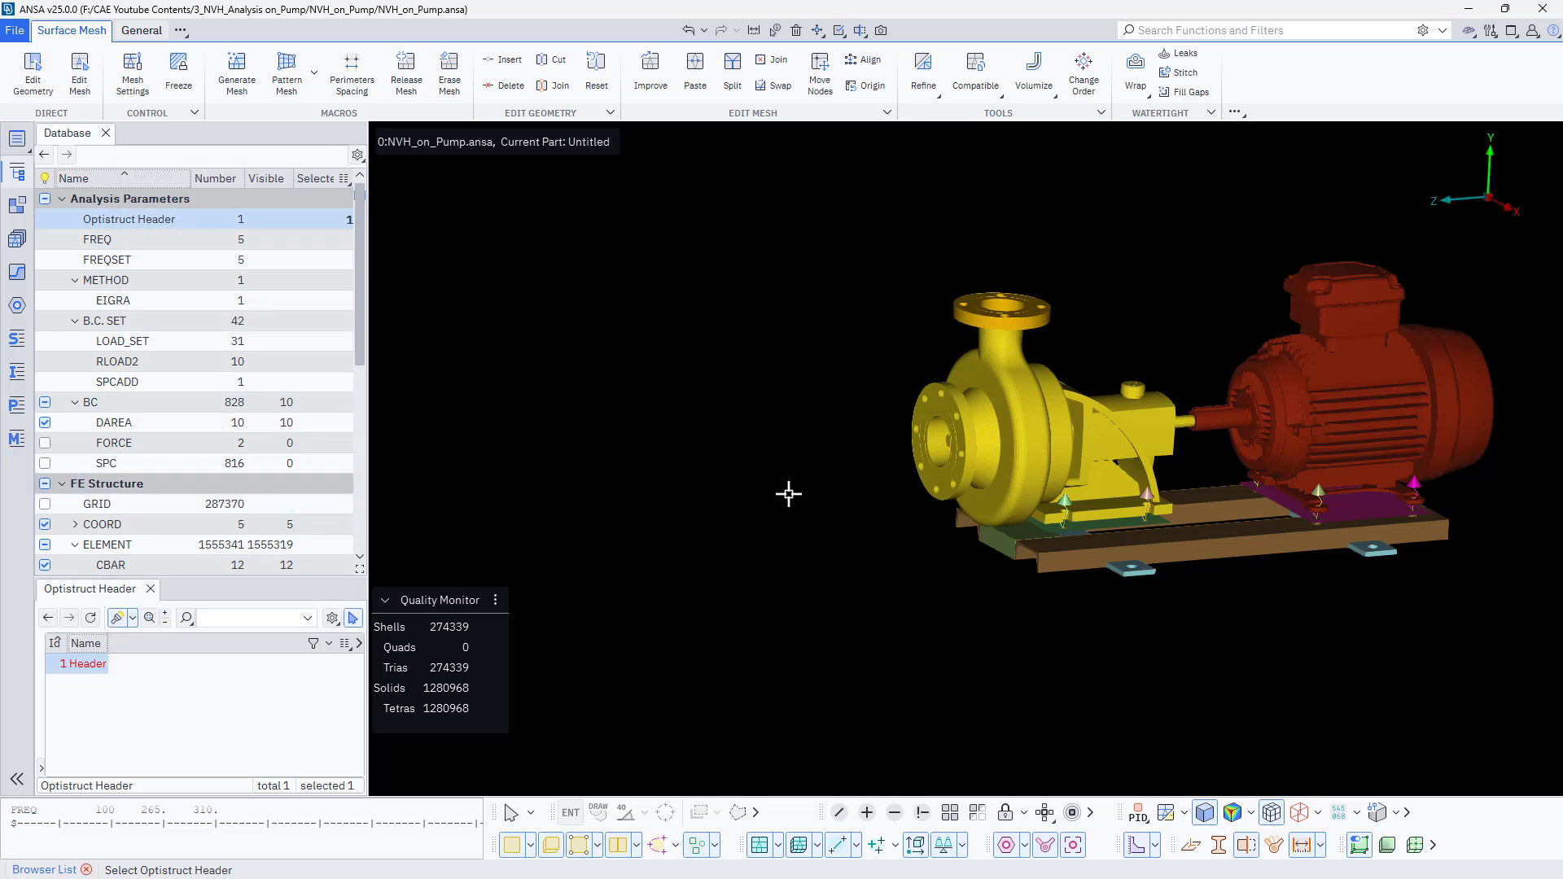
- Export the model as an Optistruct file named Frequency _Response_ODS_on_Pump.fem
scroll(770, 499, down, 3)
scroll(887, 470, up, 3)
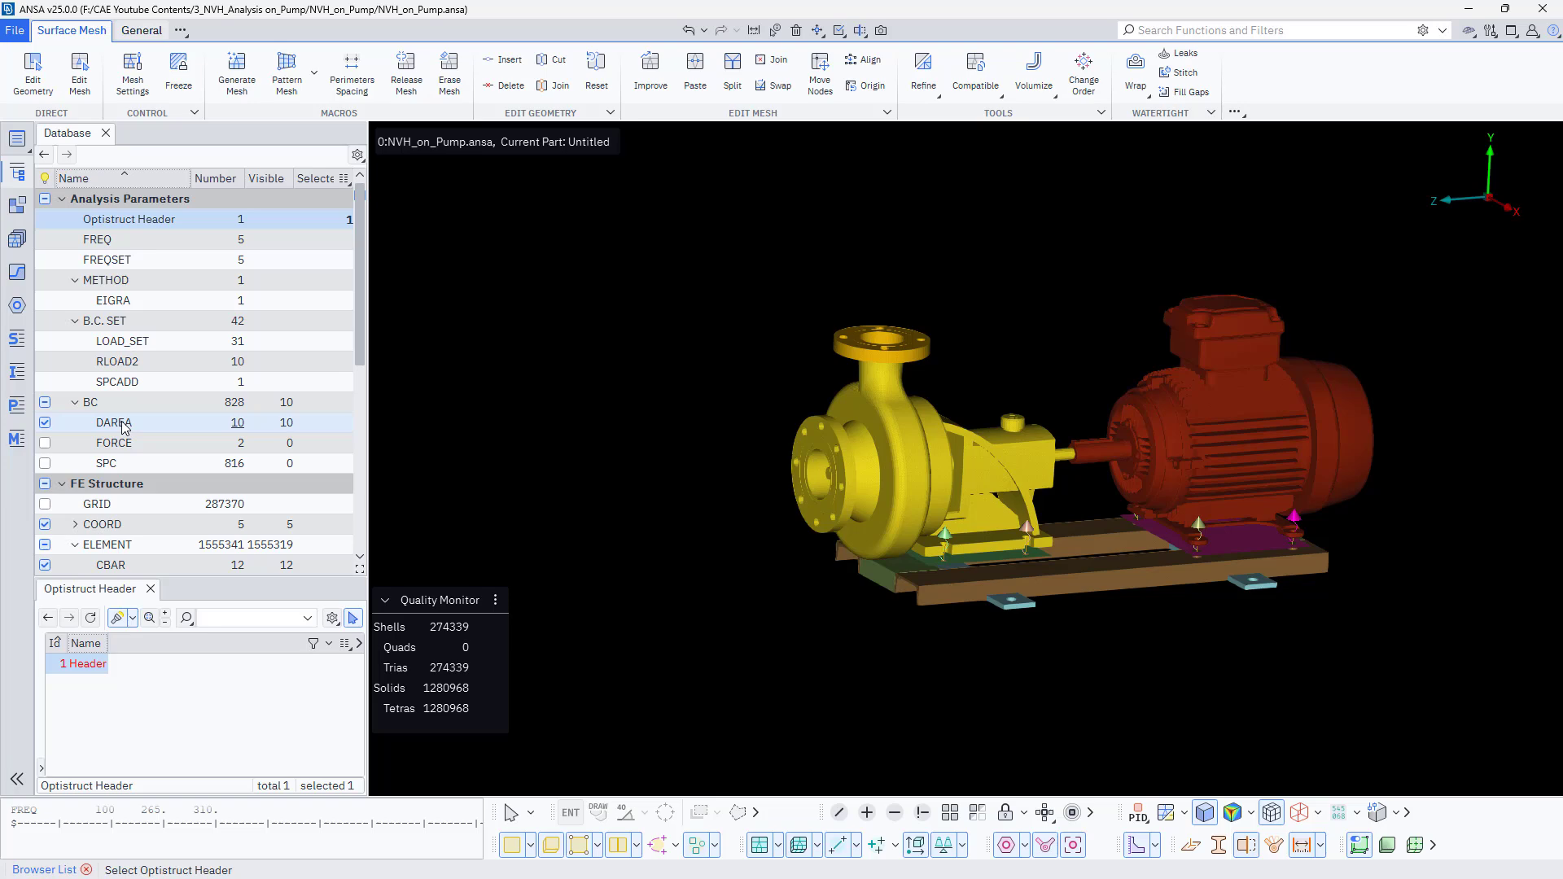
click(15, 30)
mouse_move(79, 216)
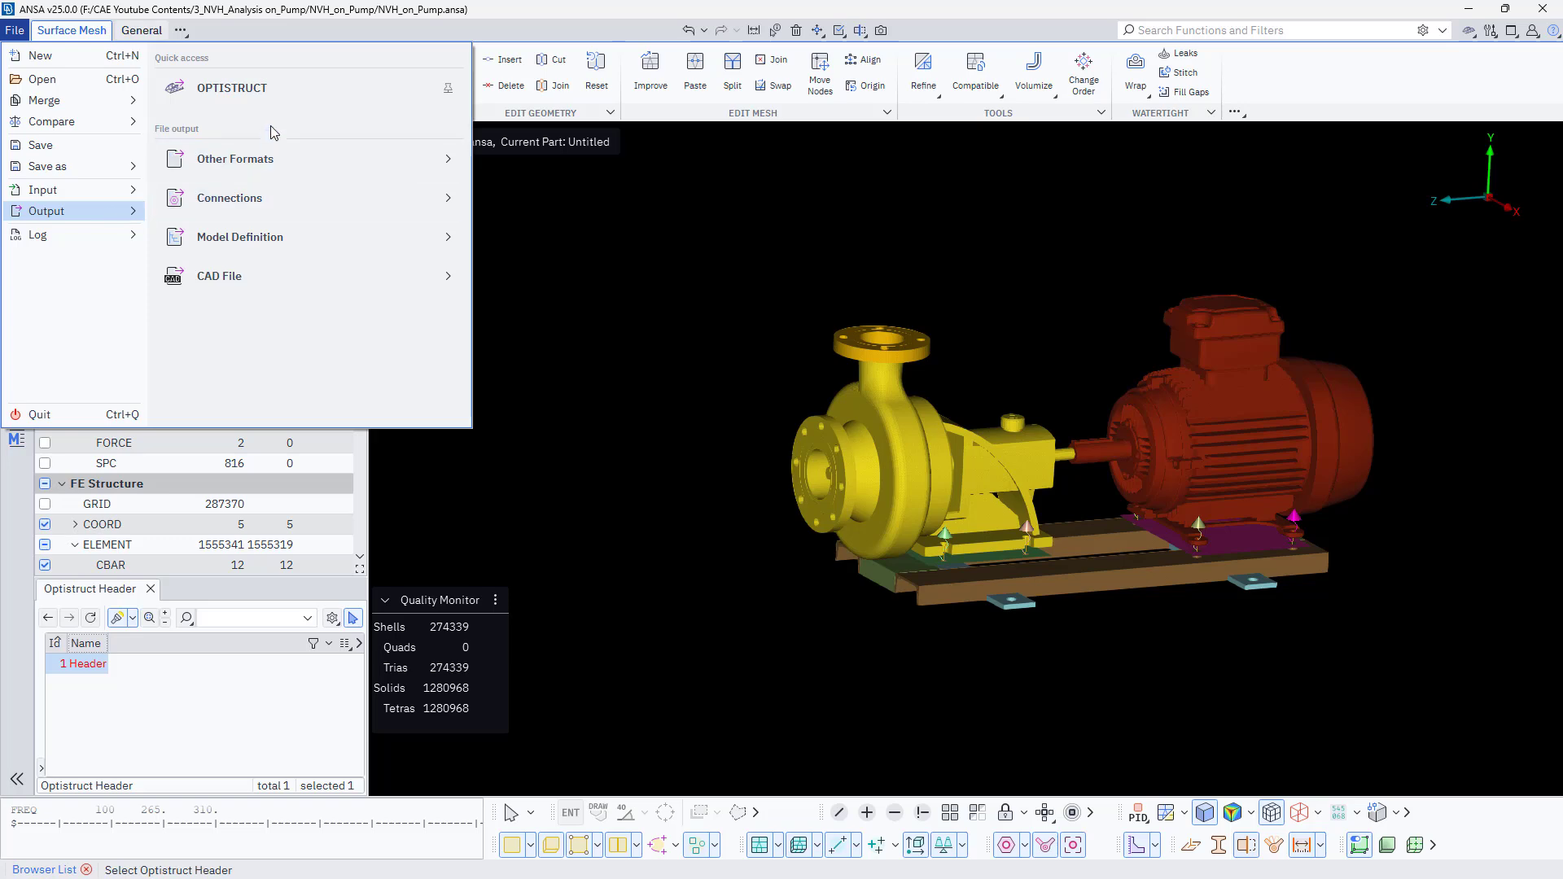
click(280, 99)
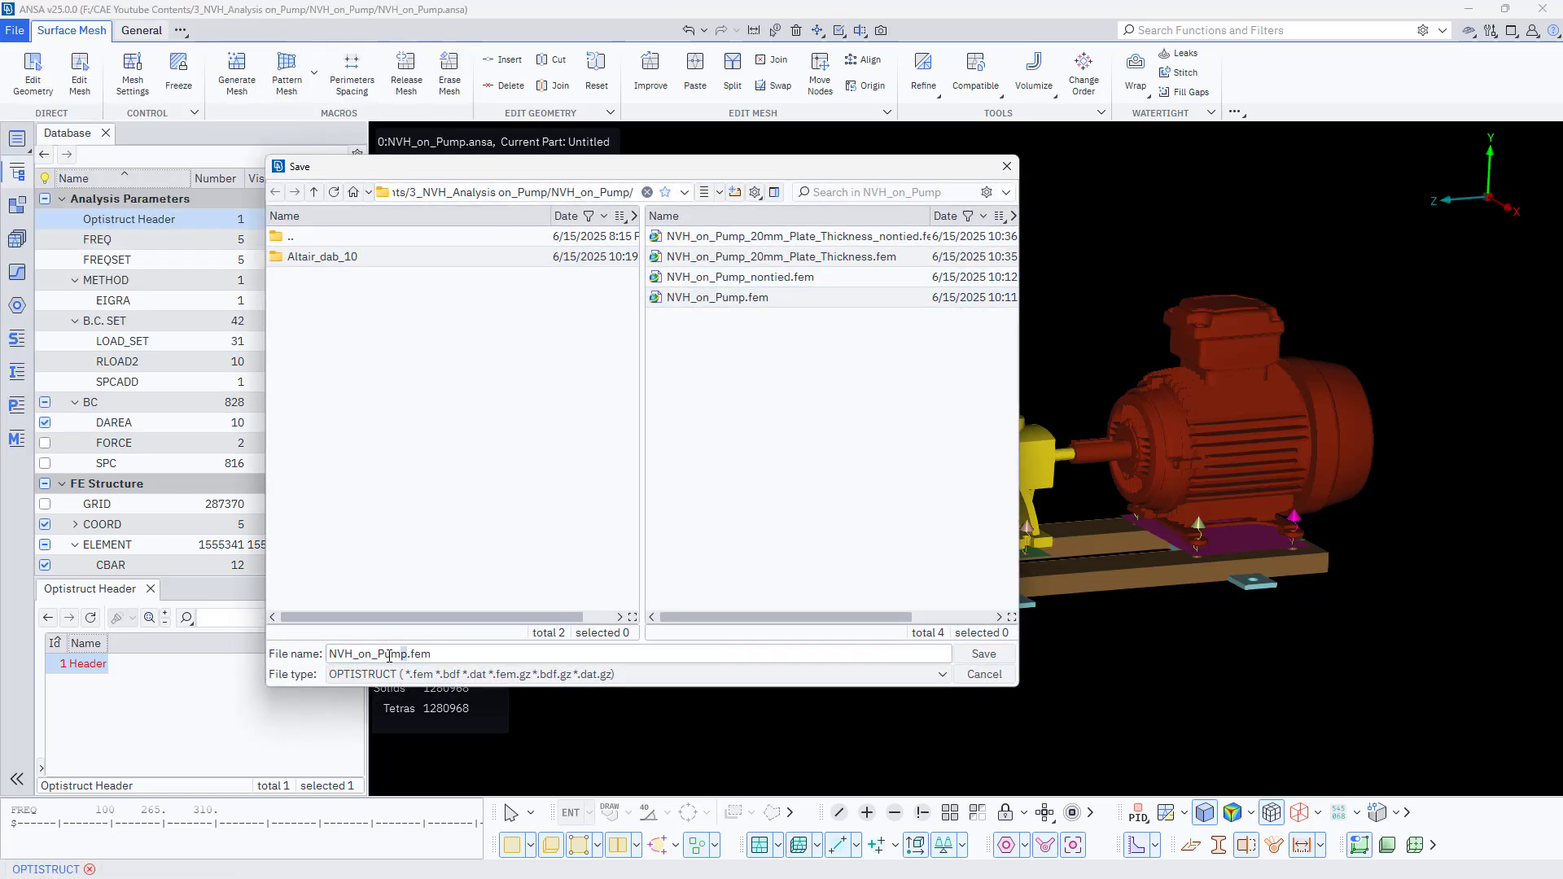
drag(409, 656, 328, 656)
text(Frequency _Response_ODS_on_Pump)
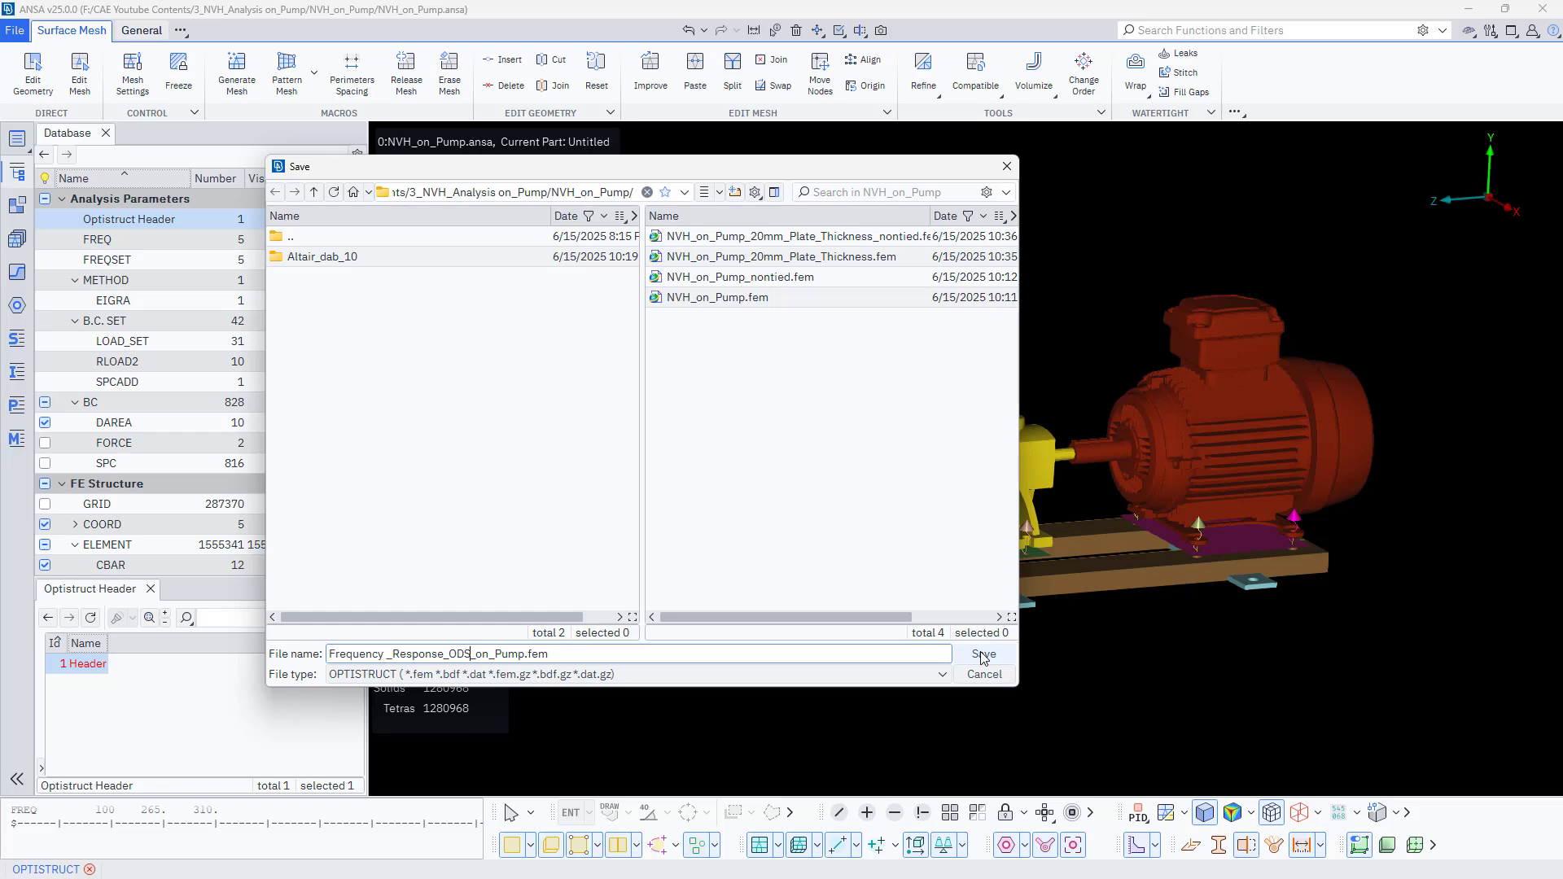
click(983, 655)
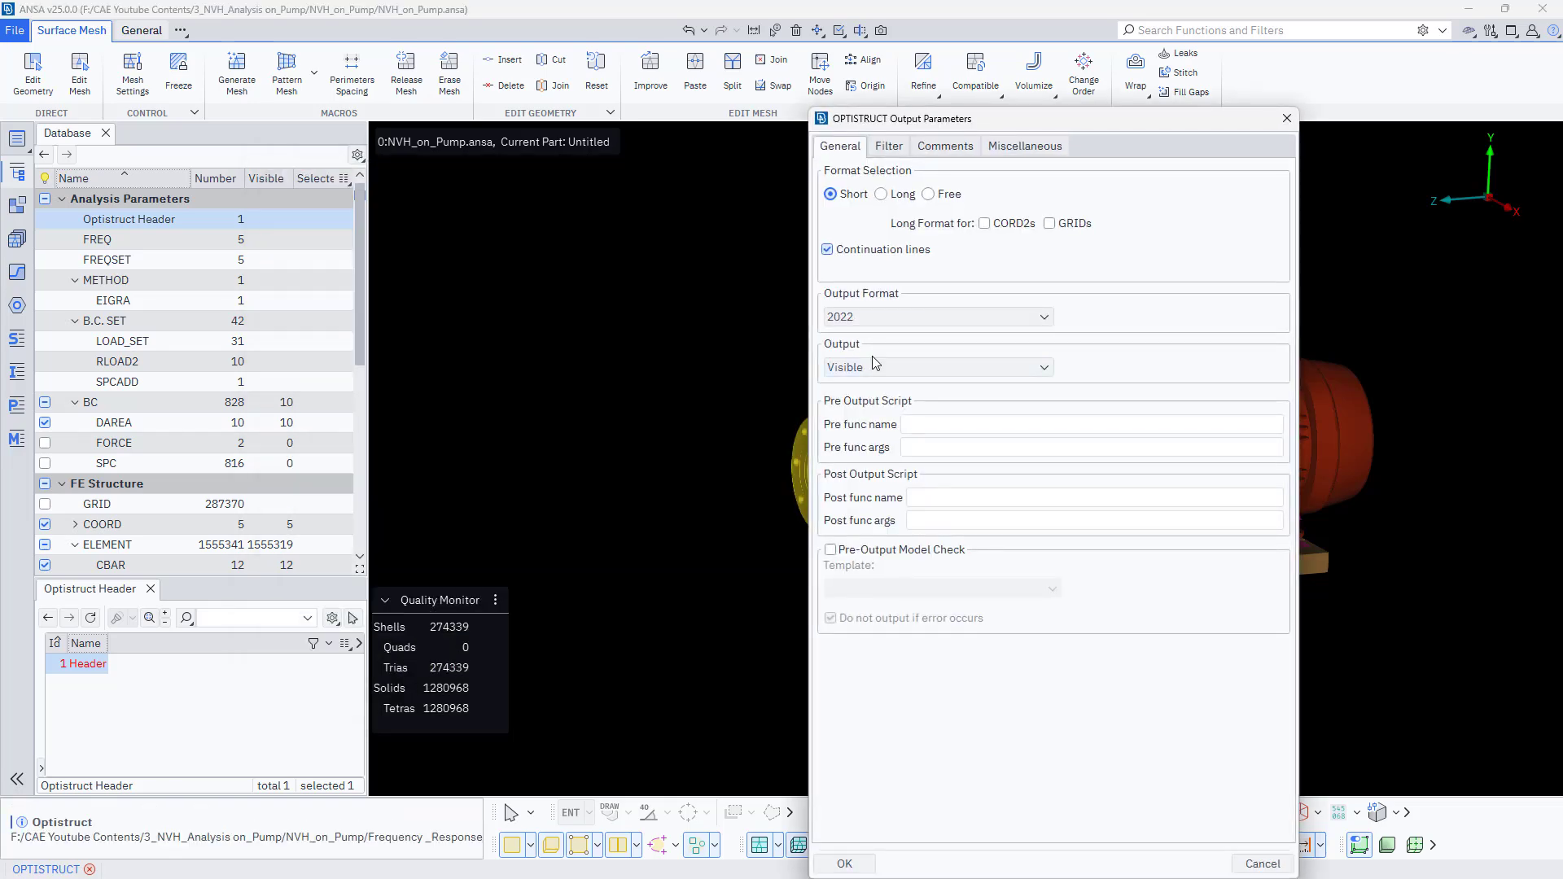
- Set ANSA comments to None in the output parameters and complete the export
click(877, 368)
click(877, 368)
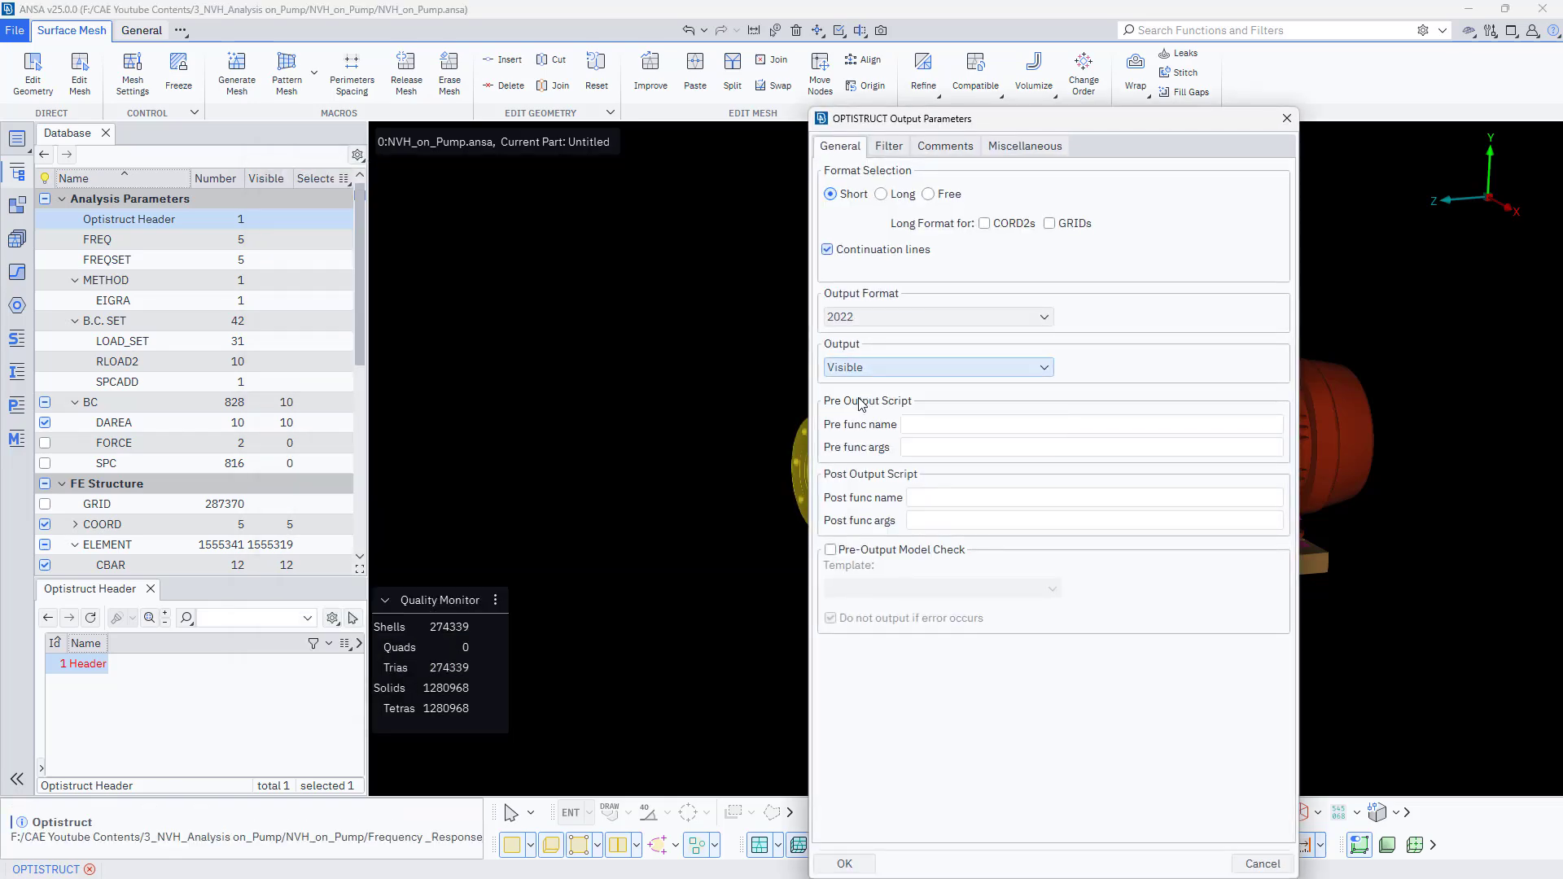
click(899, 153)
click(944, 147)
click(888, 193)
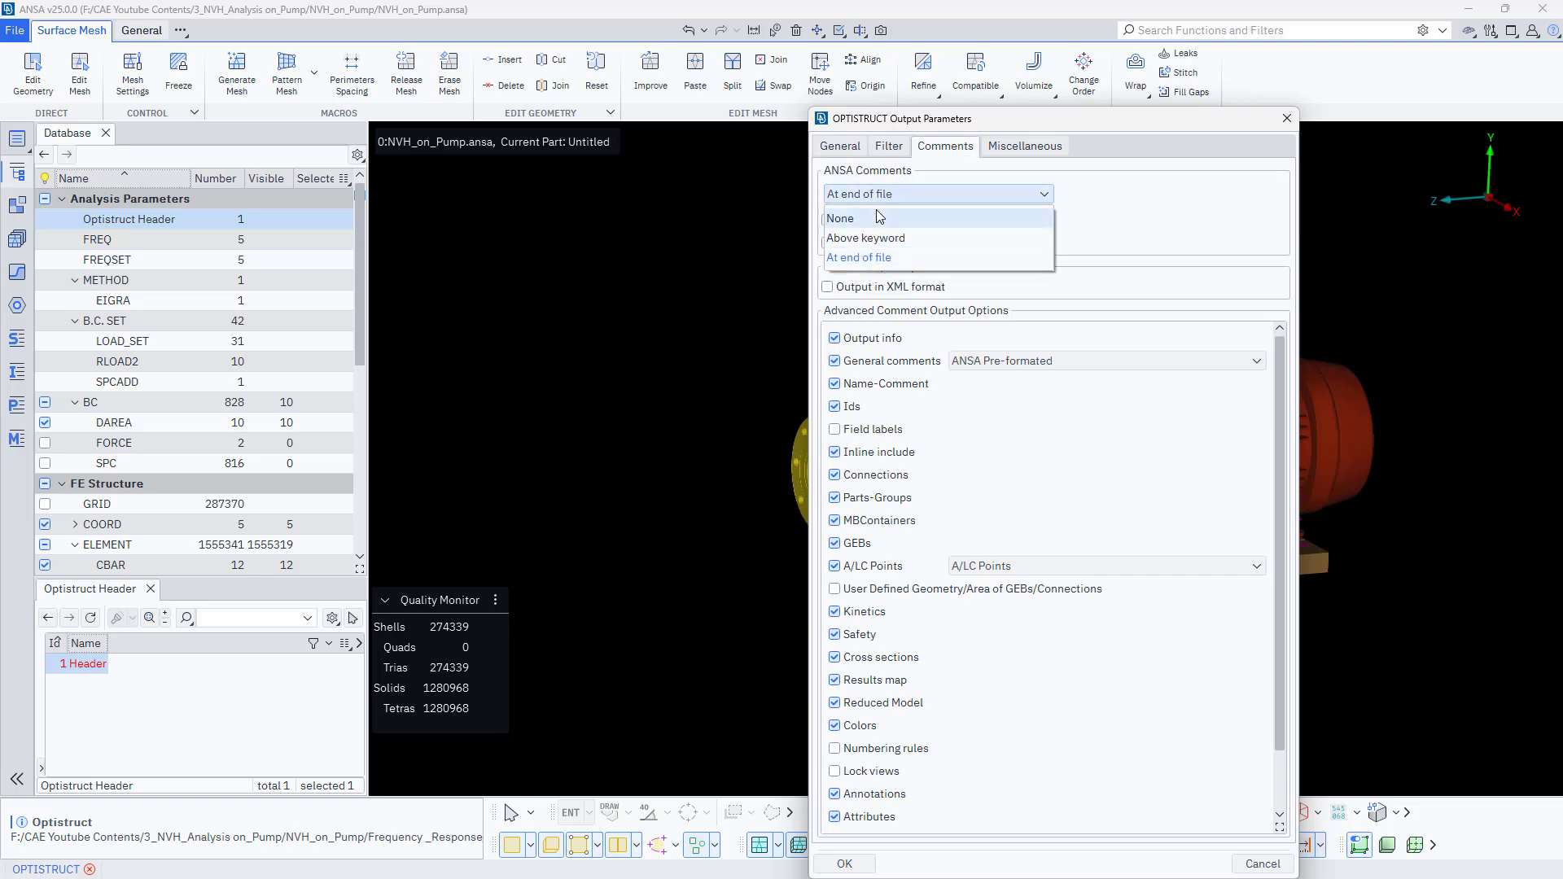
click(891, 208)
click(991, 150)
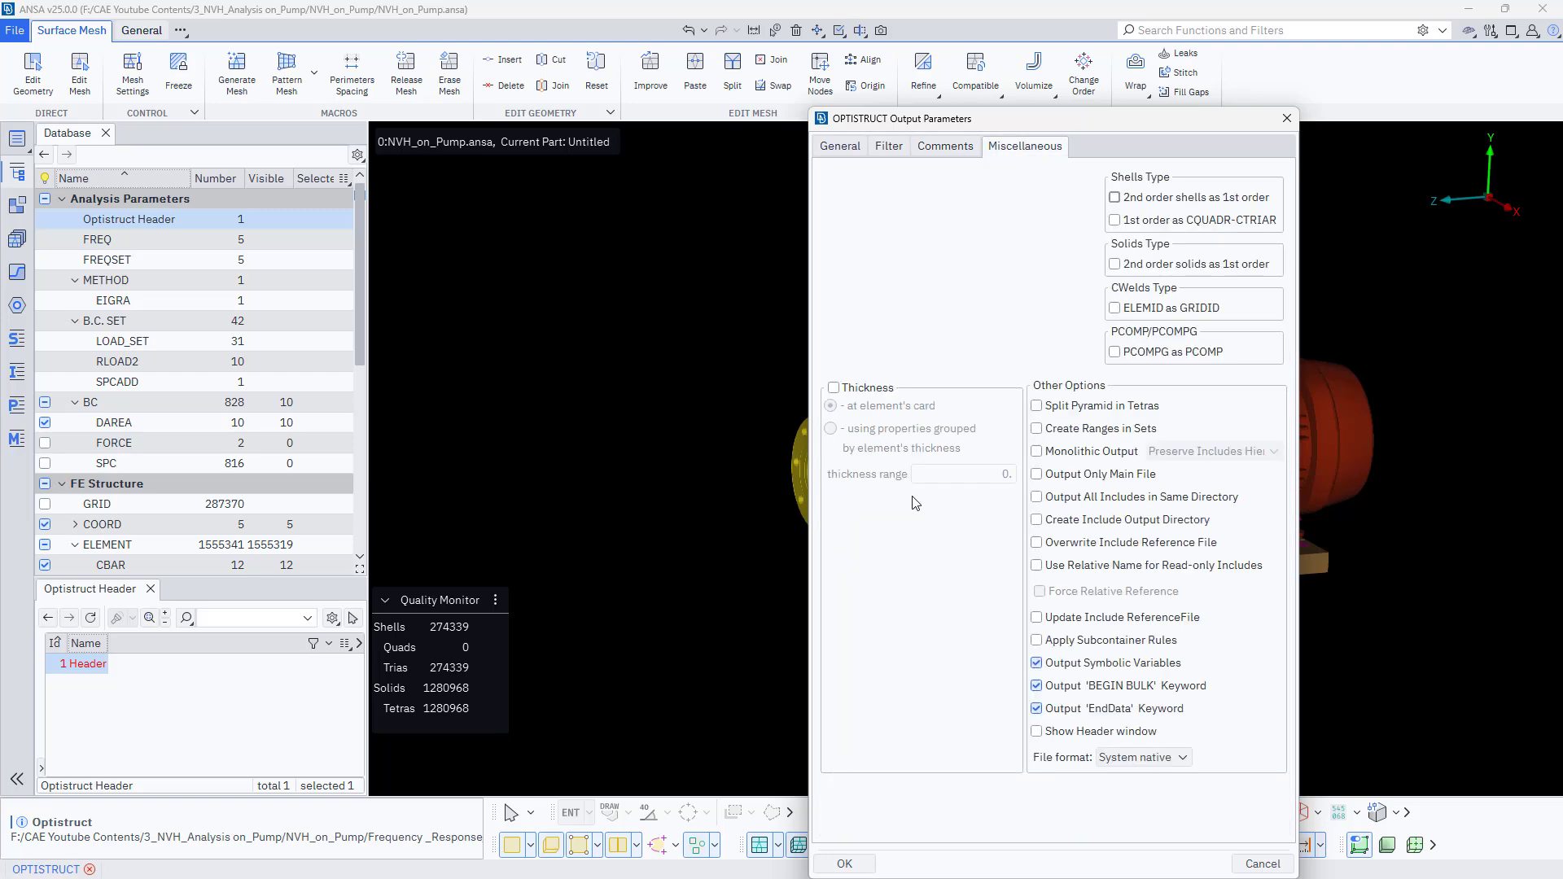
click(845, 864)
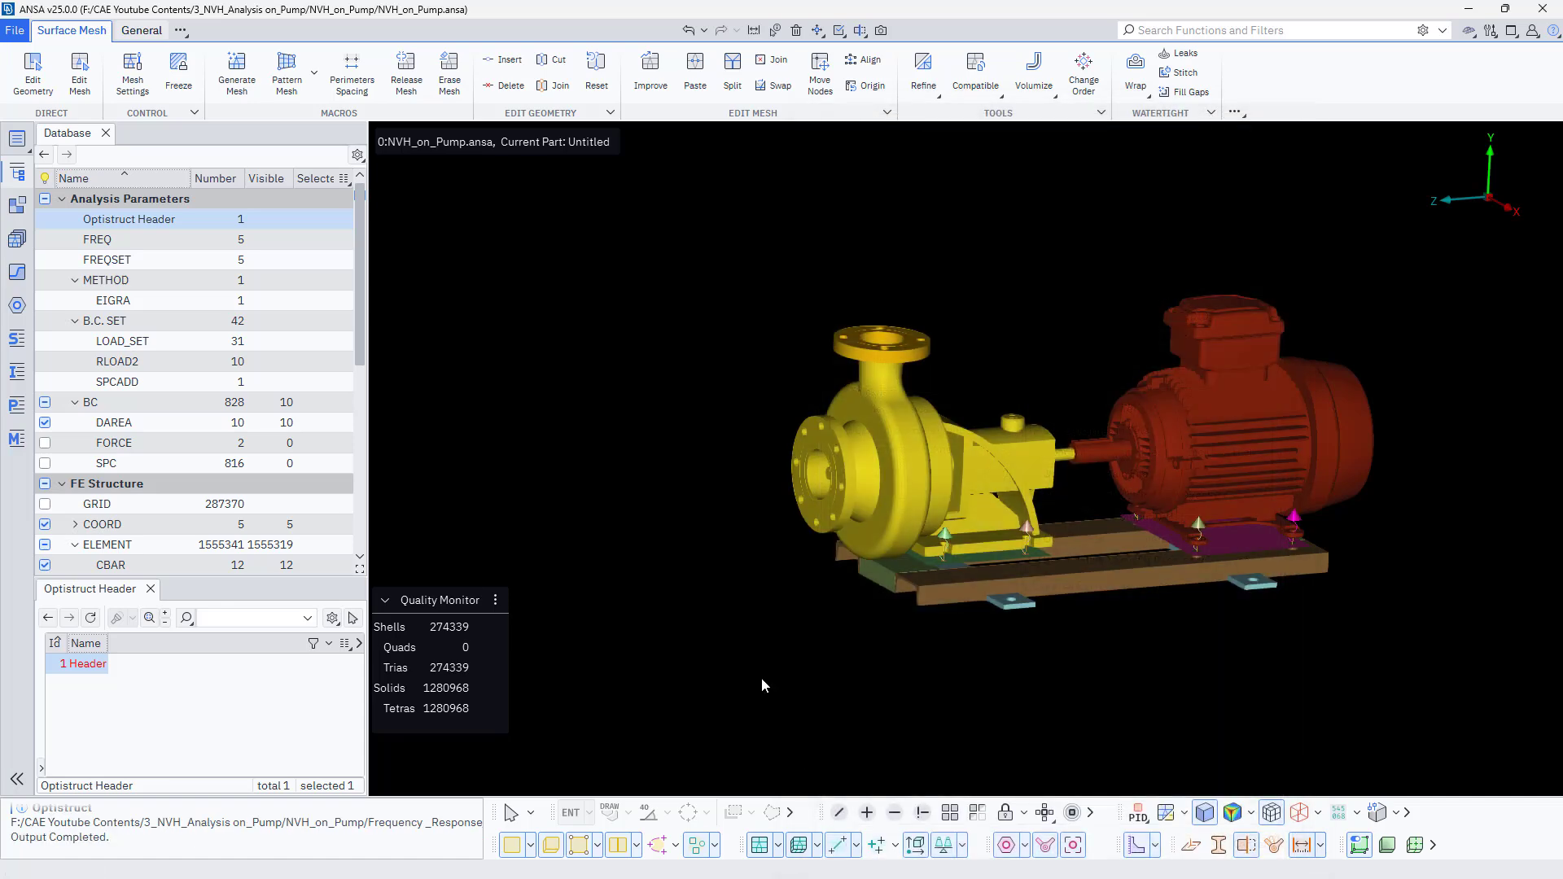
- Launch HyperView 2021 from the Start menu
key(super)
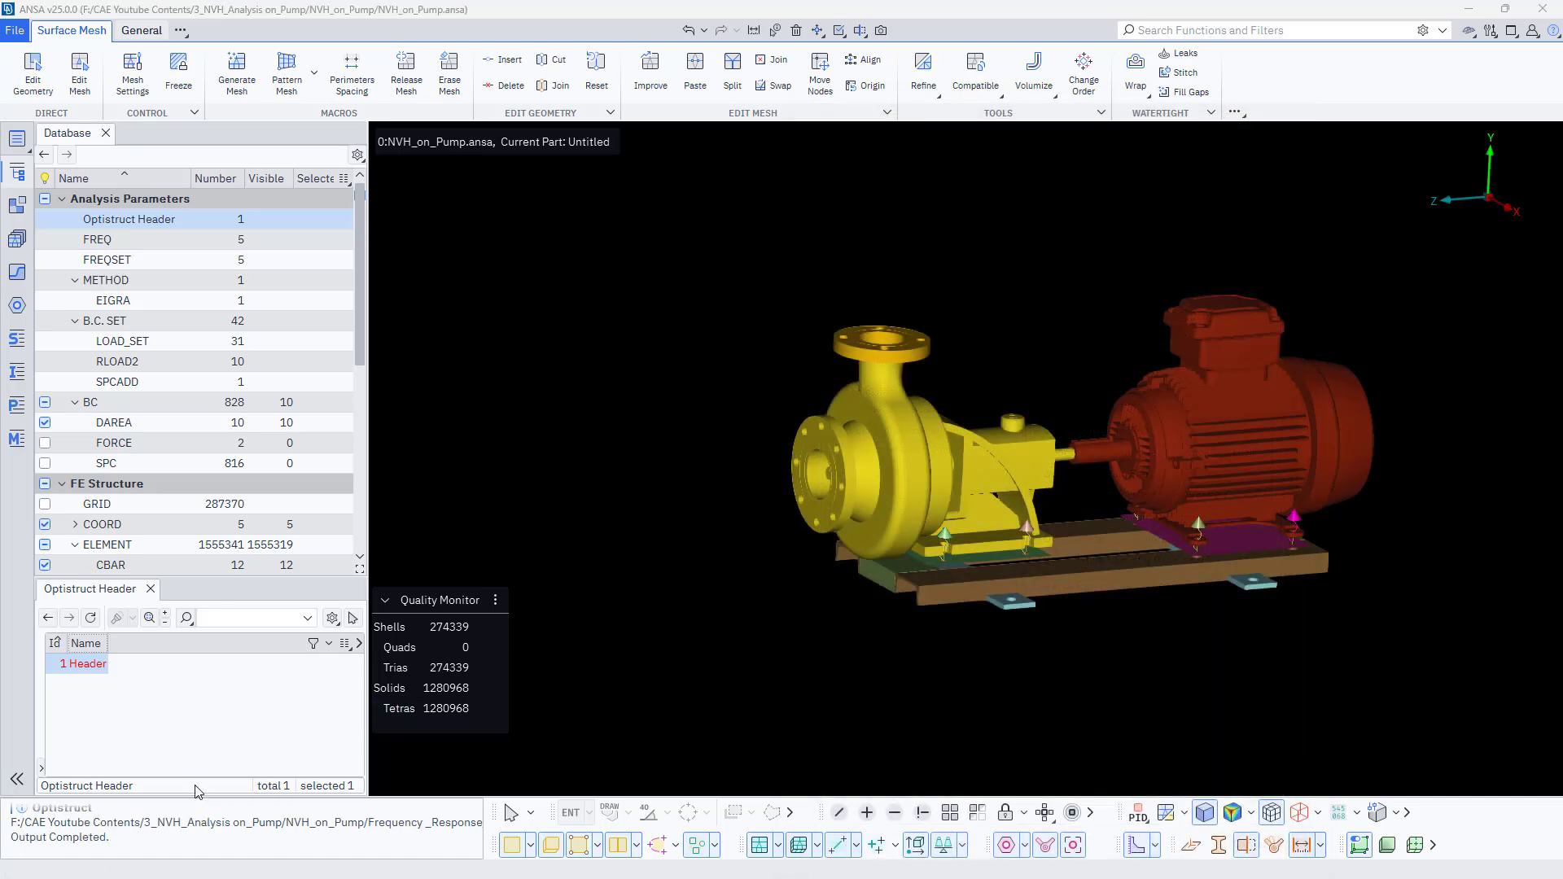
click(125, 857)
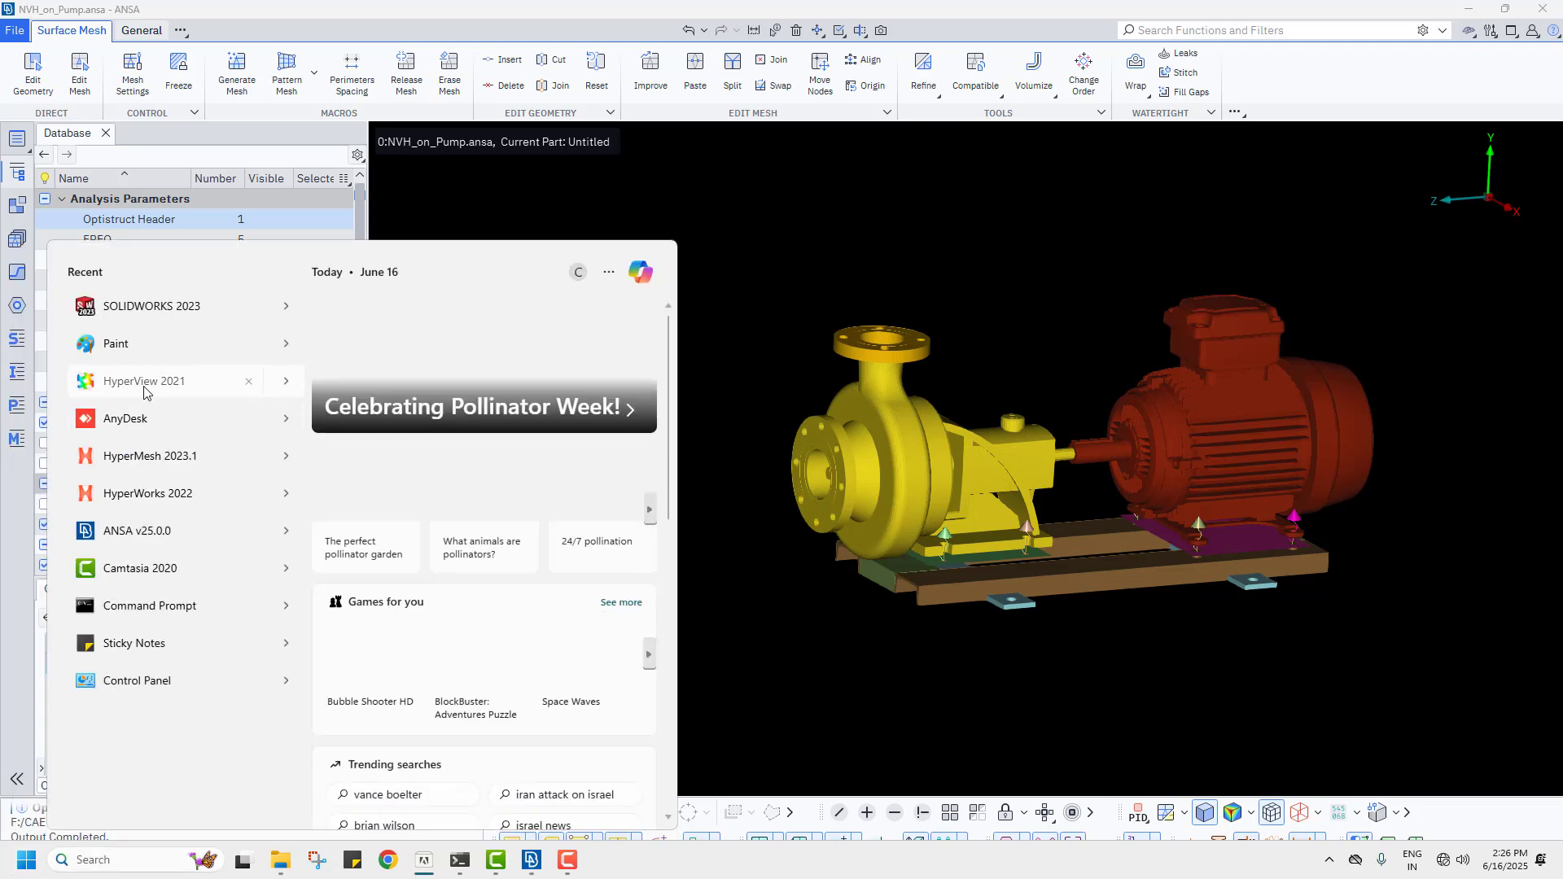
click(144, 382)
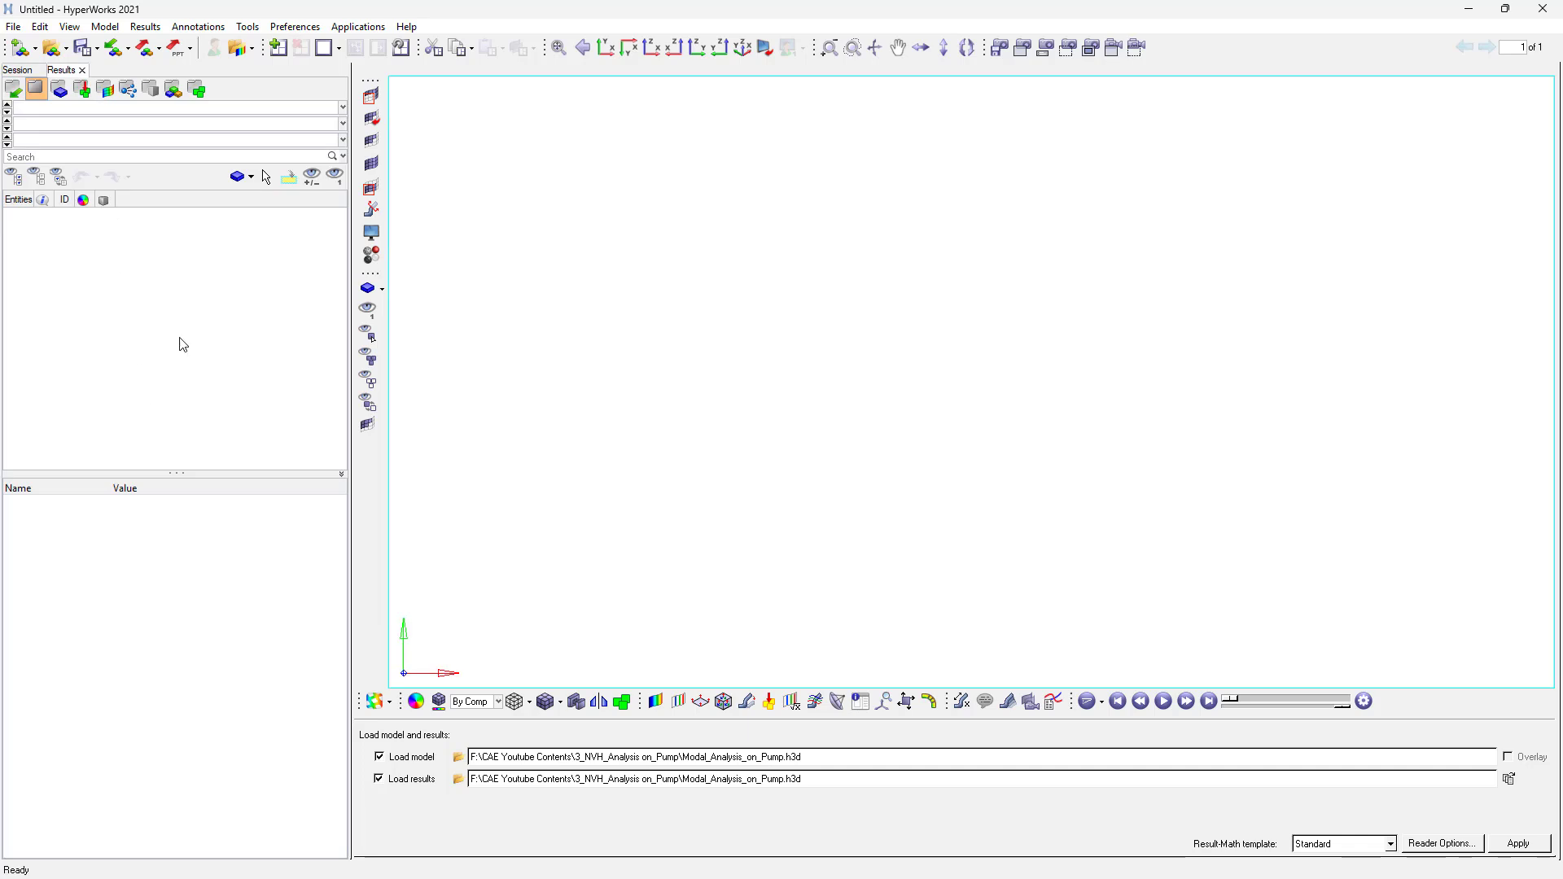
- Switch the window client to HyperMesh and accept the OptiStruct user profile
click(394, 702)
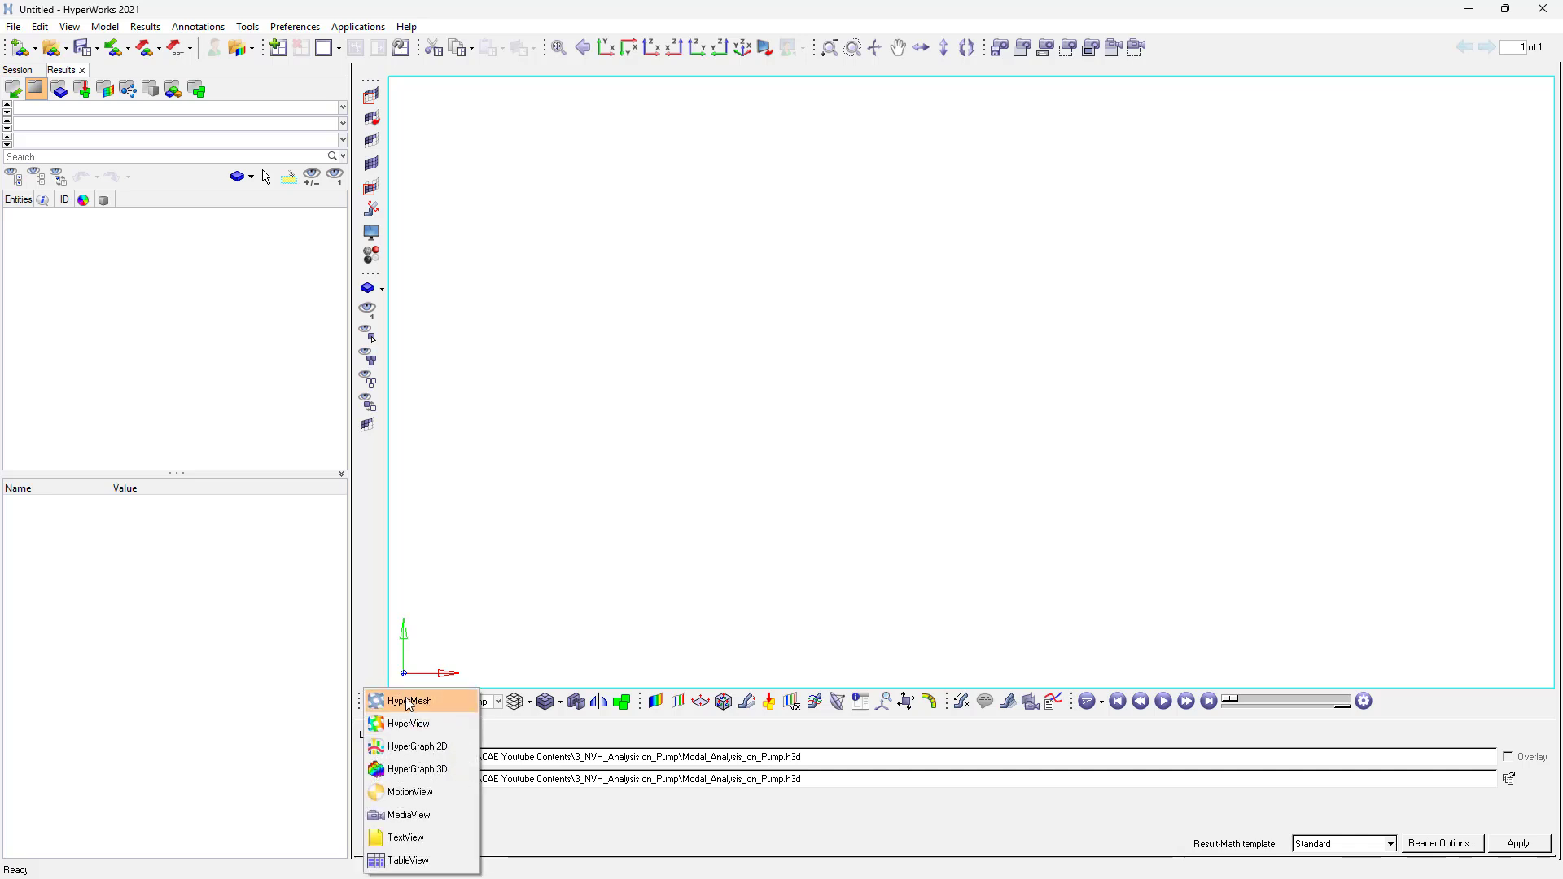
click(402, 699)
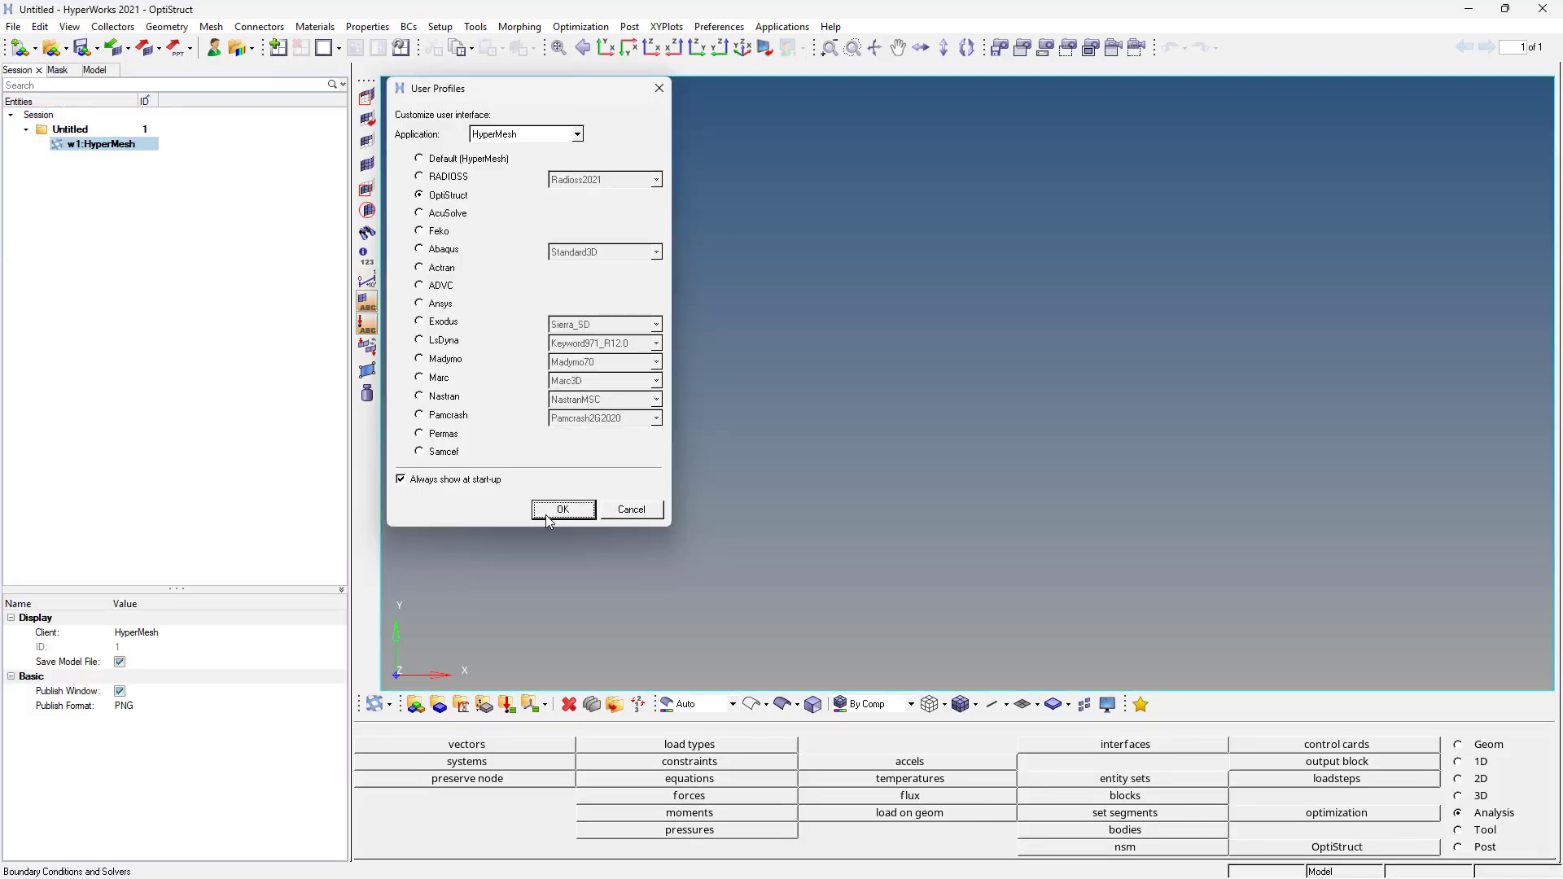
click(547, 511)
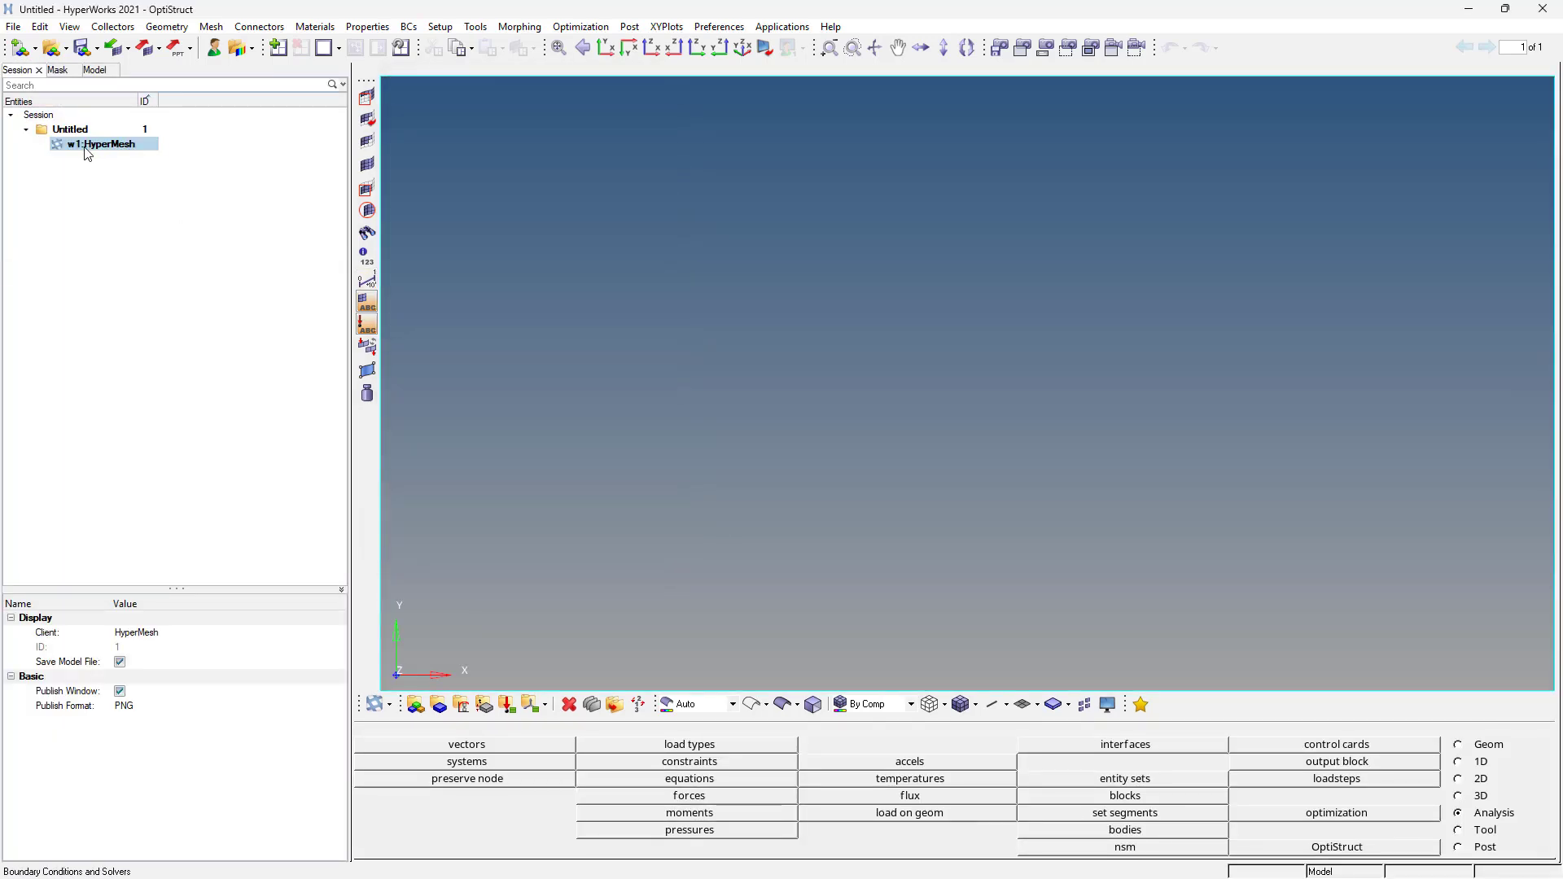
- Import the OptiStruct deck Frequency _Response_ODS_on_Pump.fem and close the import messages
click(12, 27)
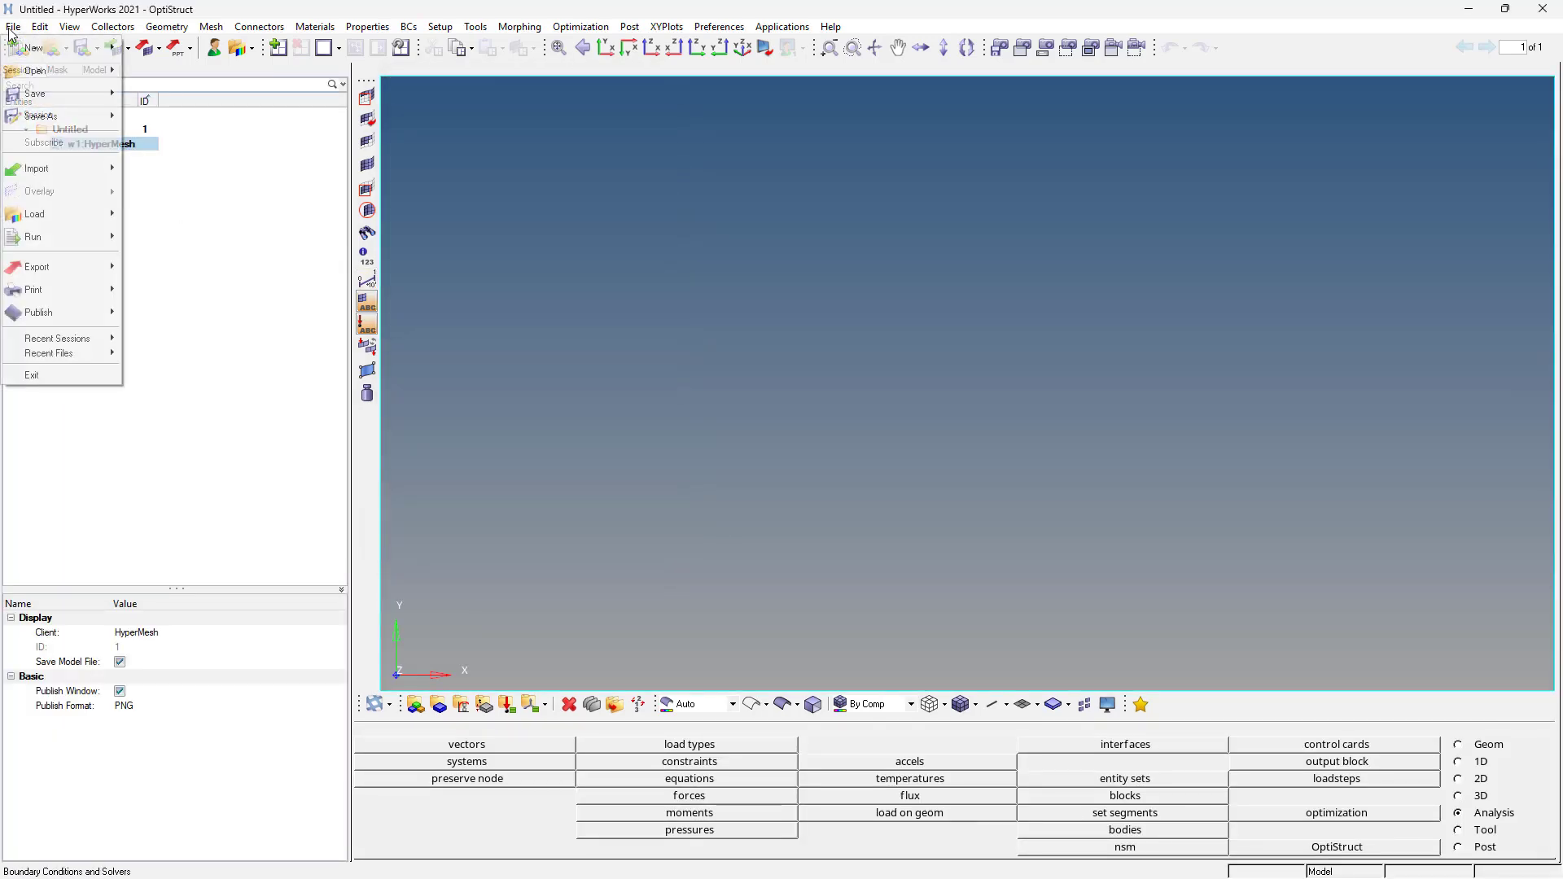
mouse_move(57, 169)
click(185, 216)
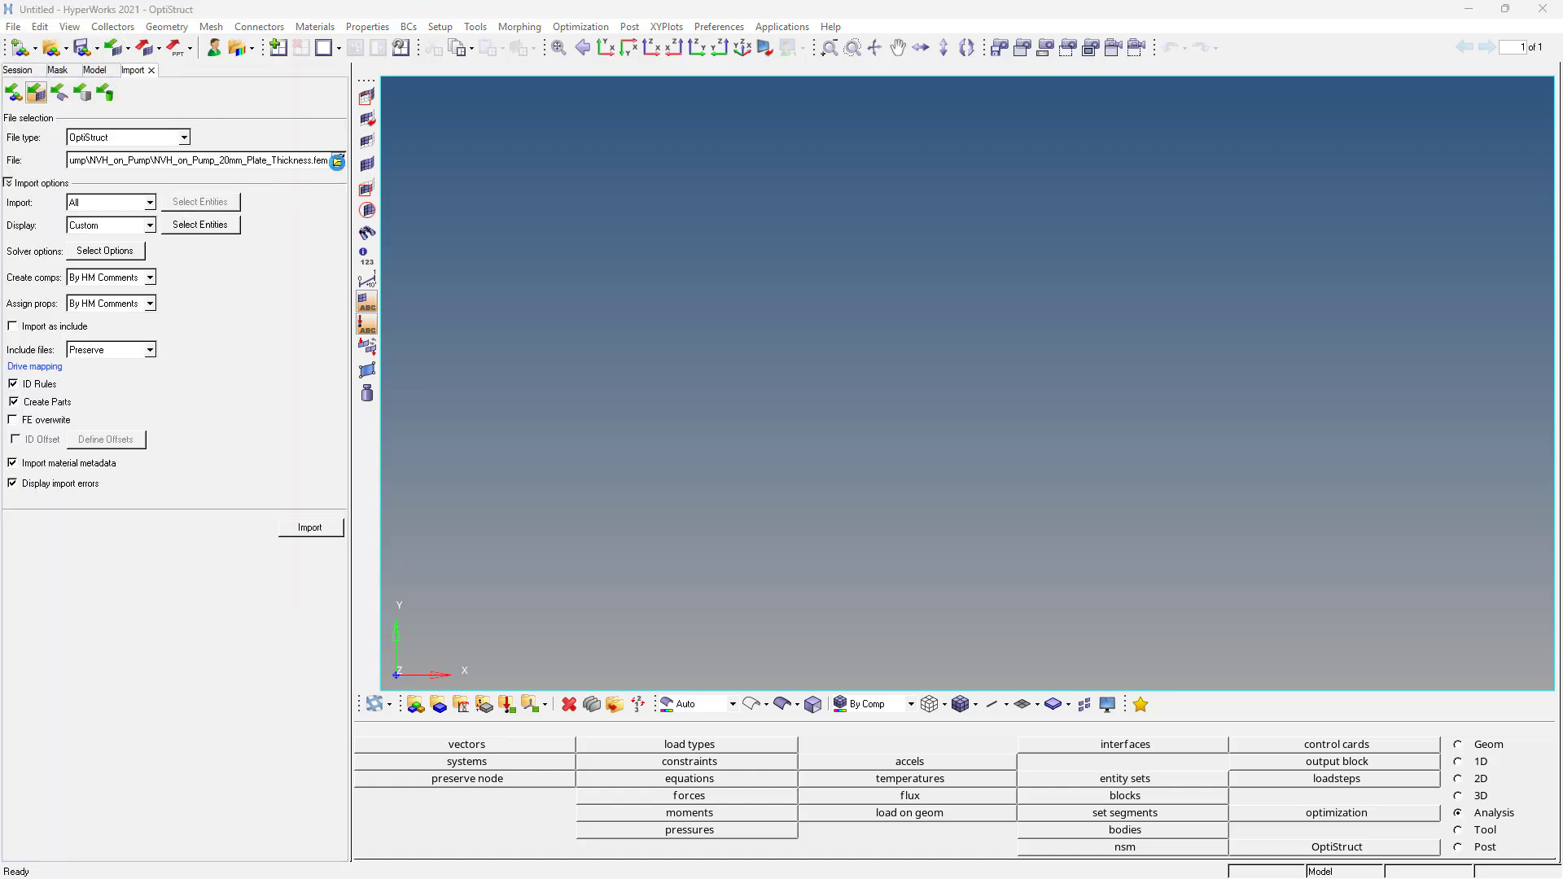
click(337, 160)
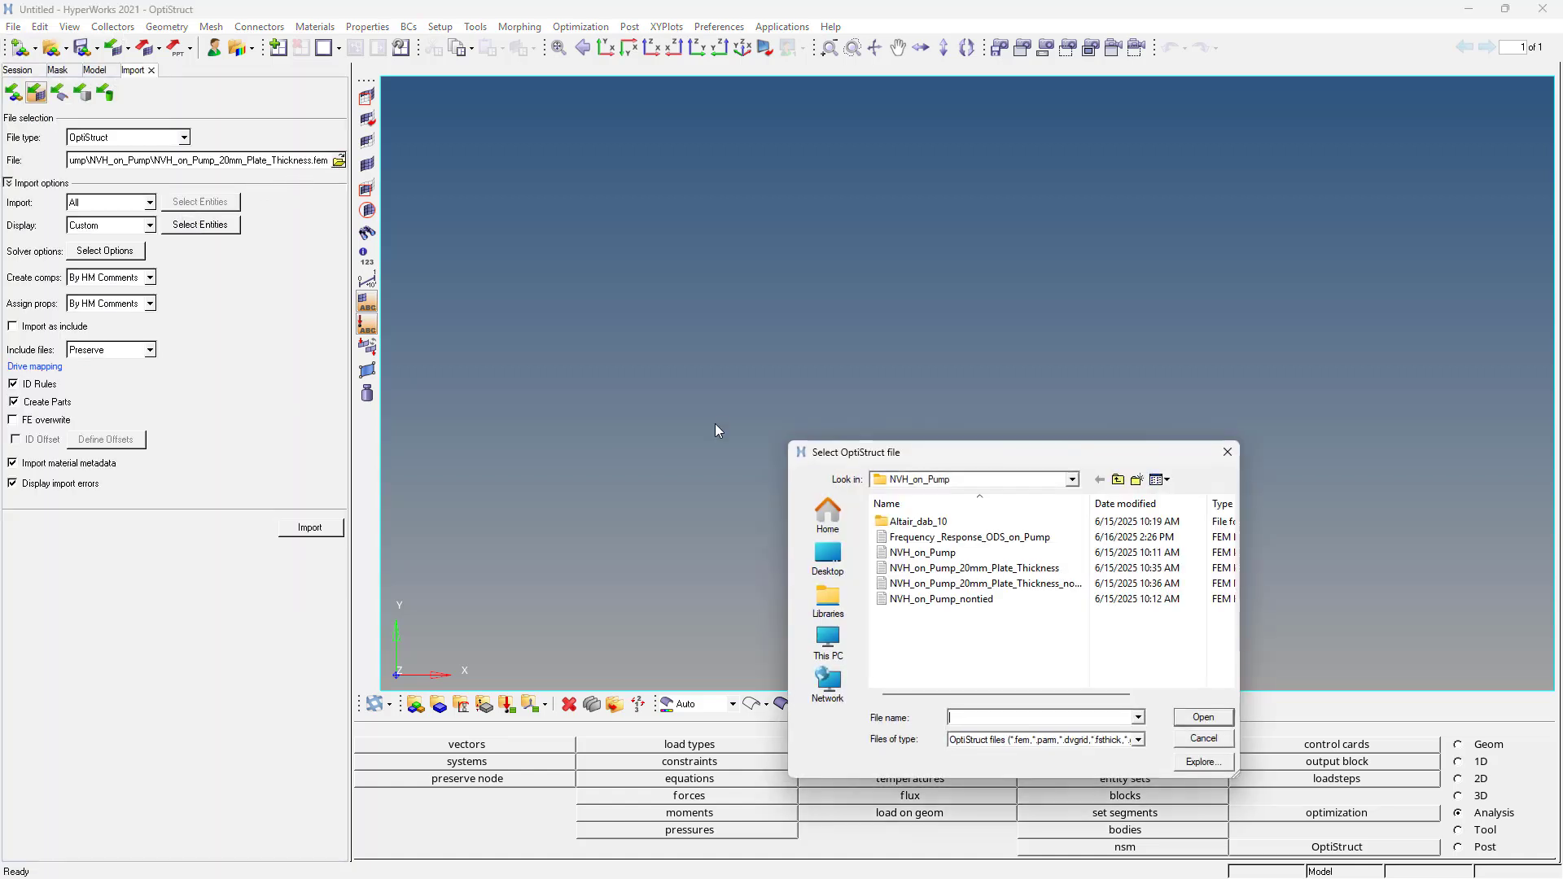
double_click(969, 537)
click(295, 530)
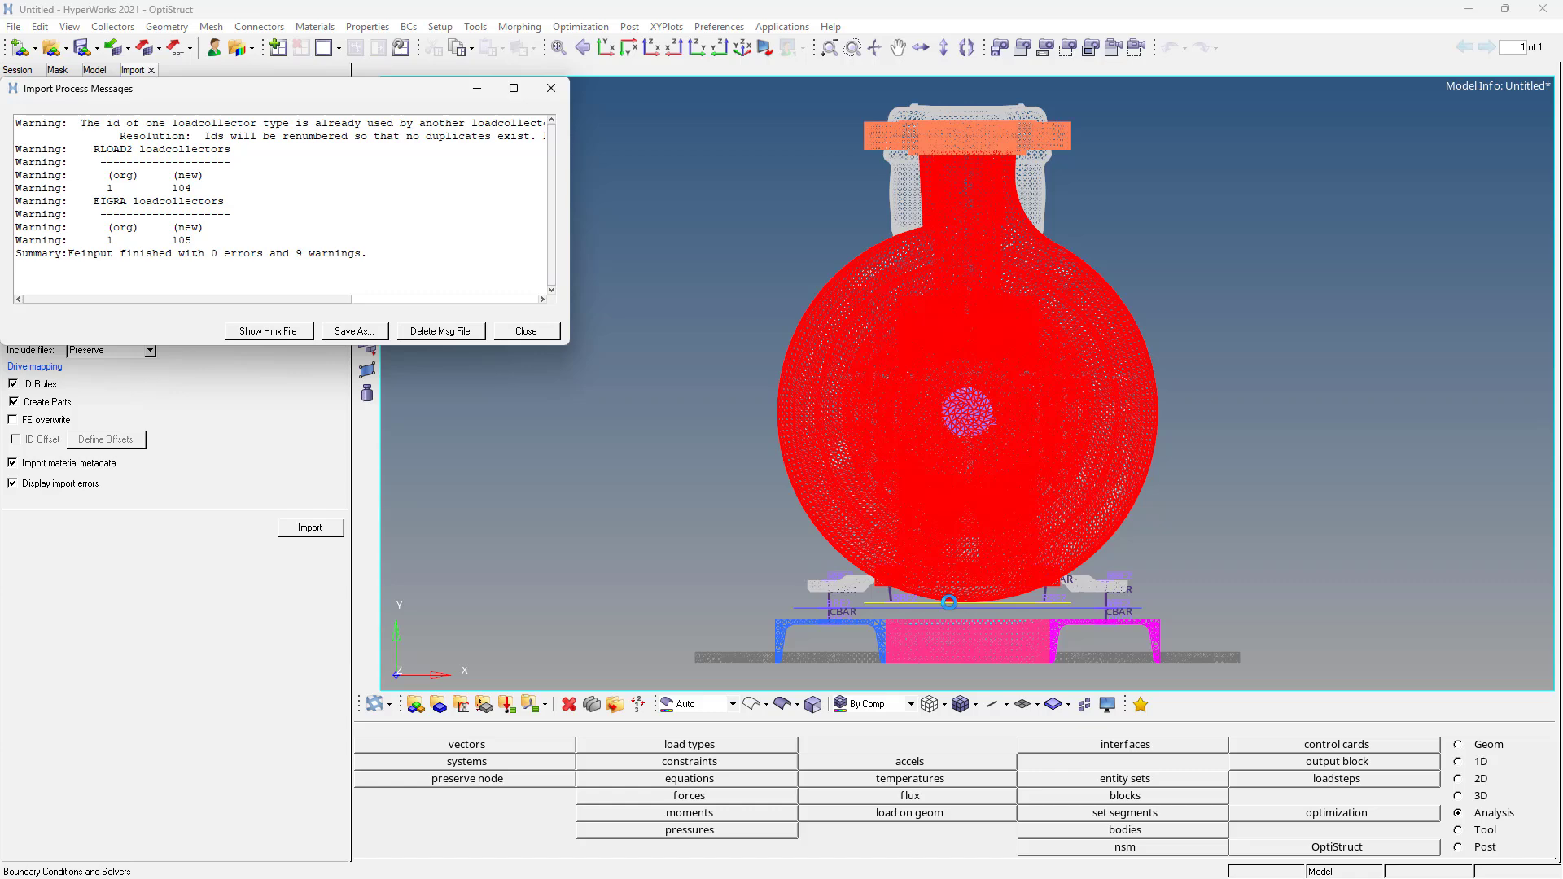
click(521, 334)
- Run the OptiStruct analysis on the Frequency _Response_ODS_on_Pump.fem deck, allowing the existing file to be overwritten
click(958, 701)
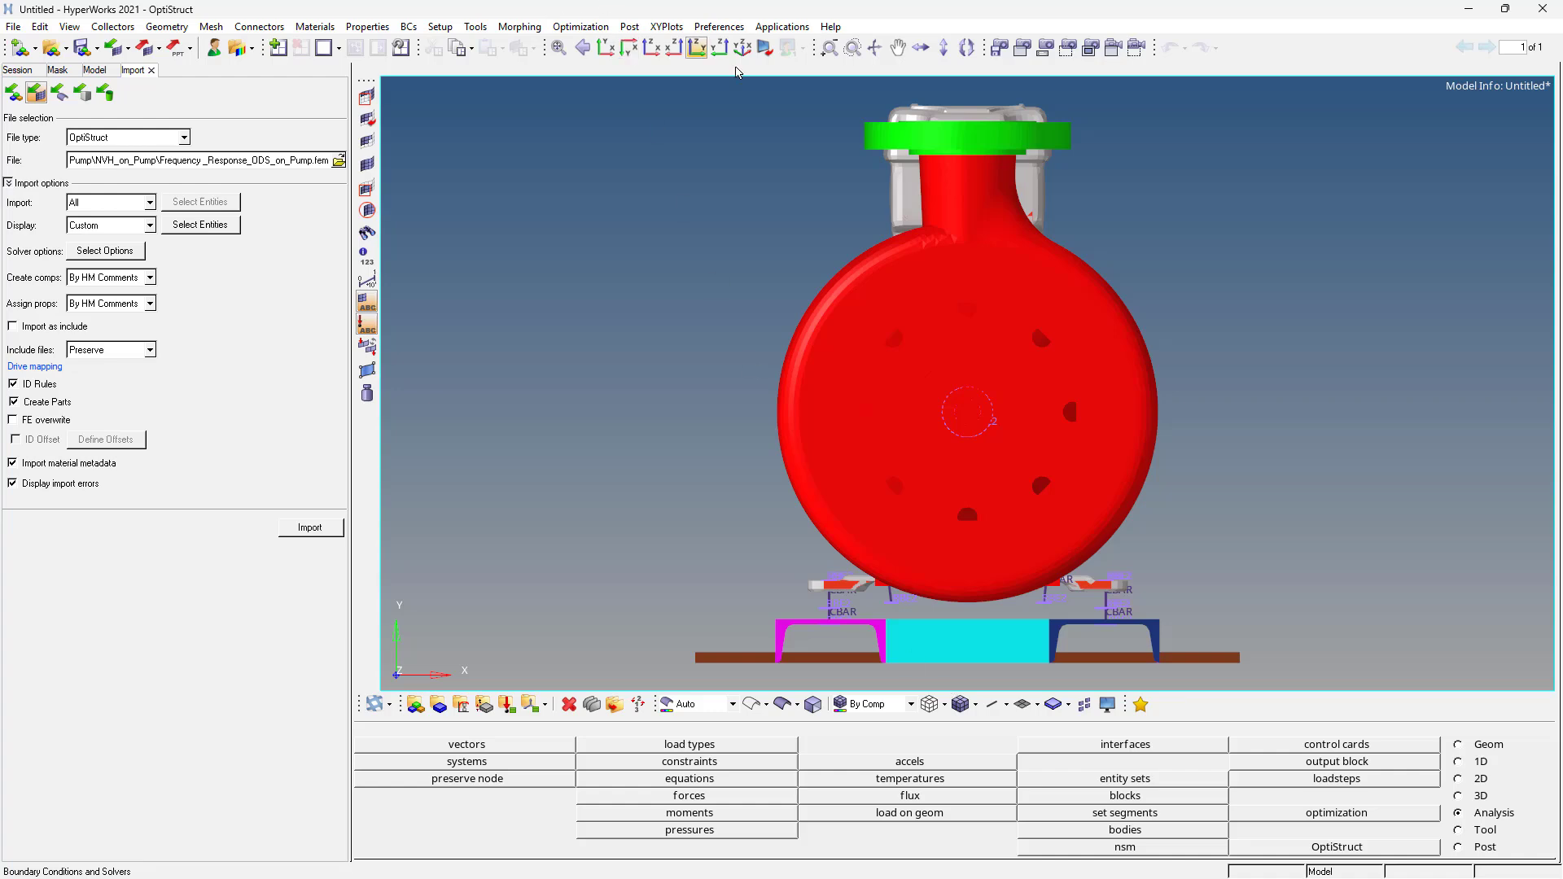
click(740, 49)
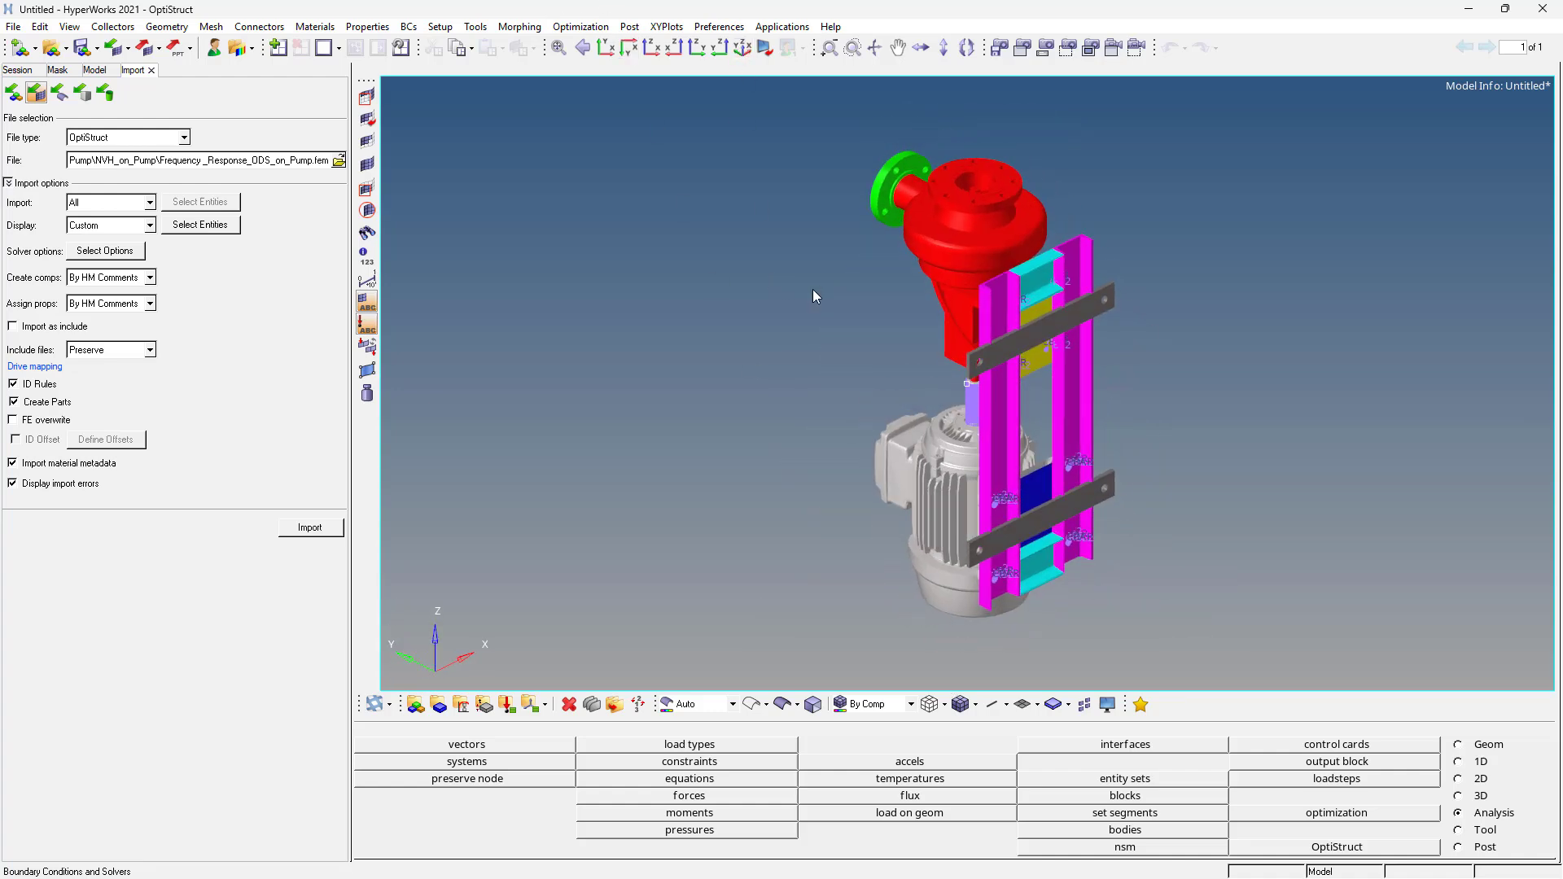
ctrl+drag(812, 289, 1105, 336)
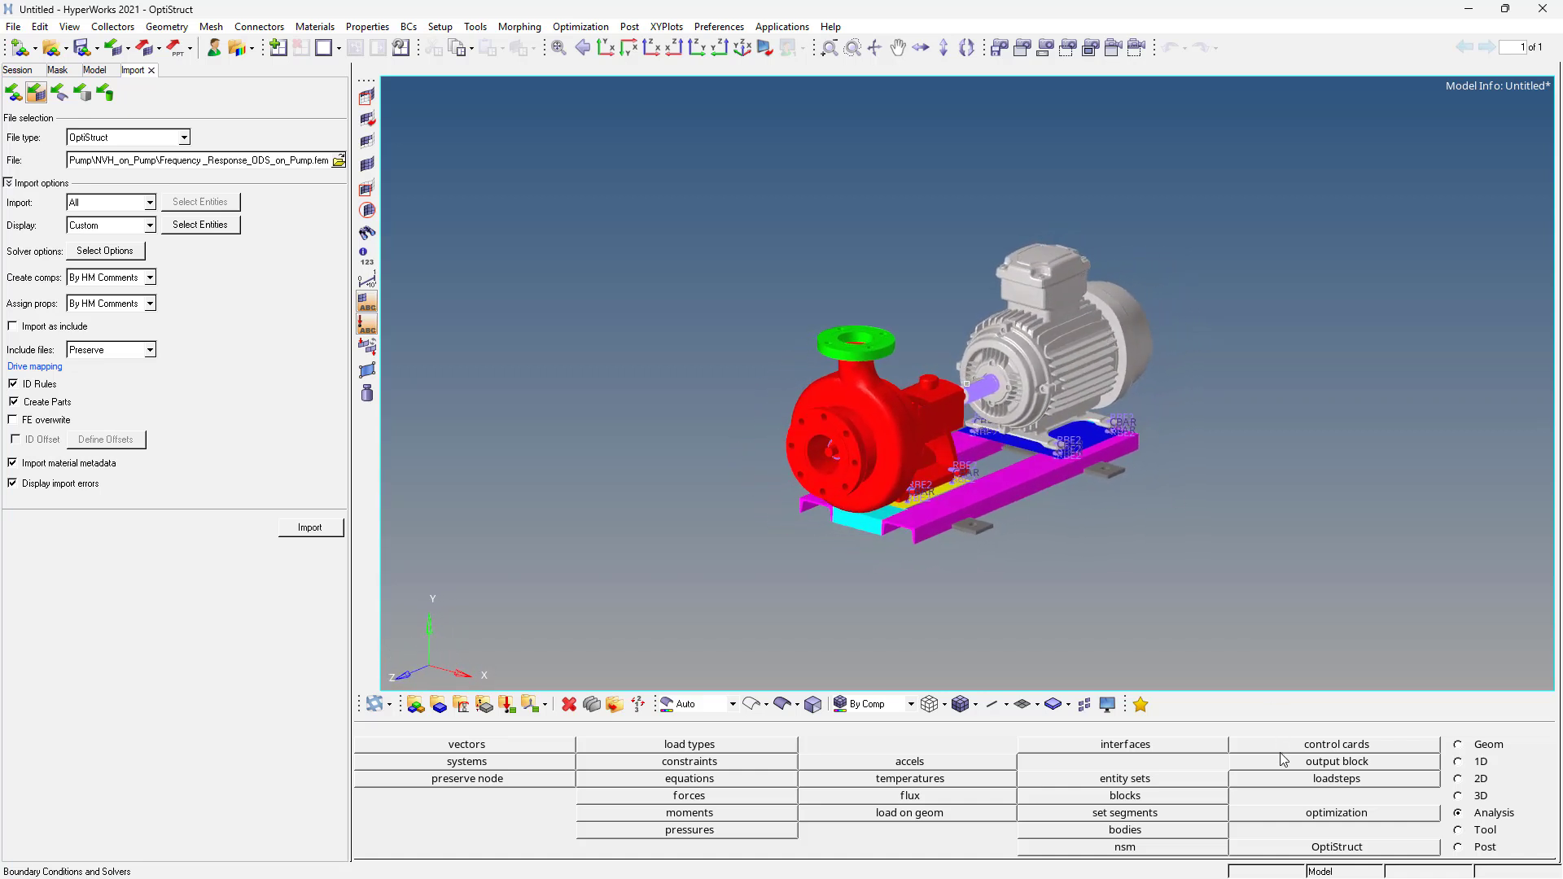
click(1312, 846)
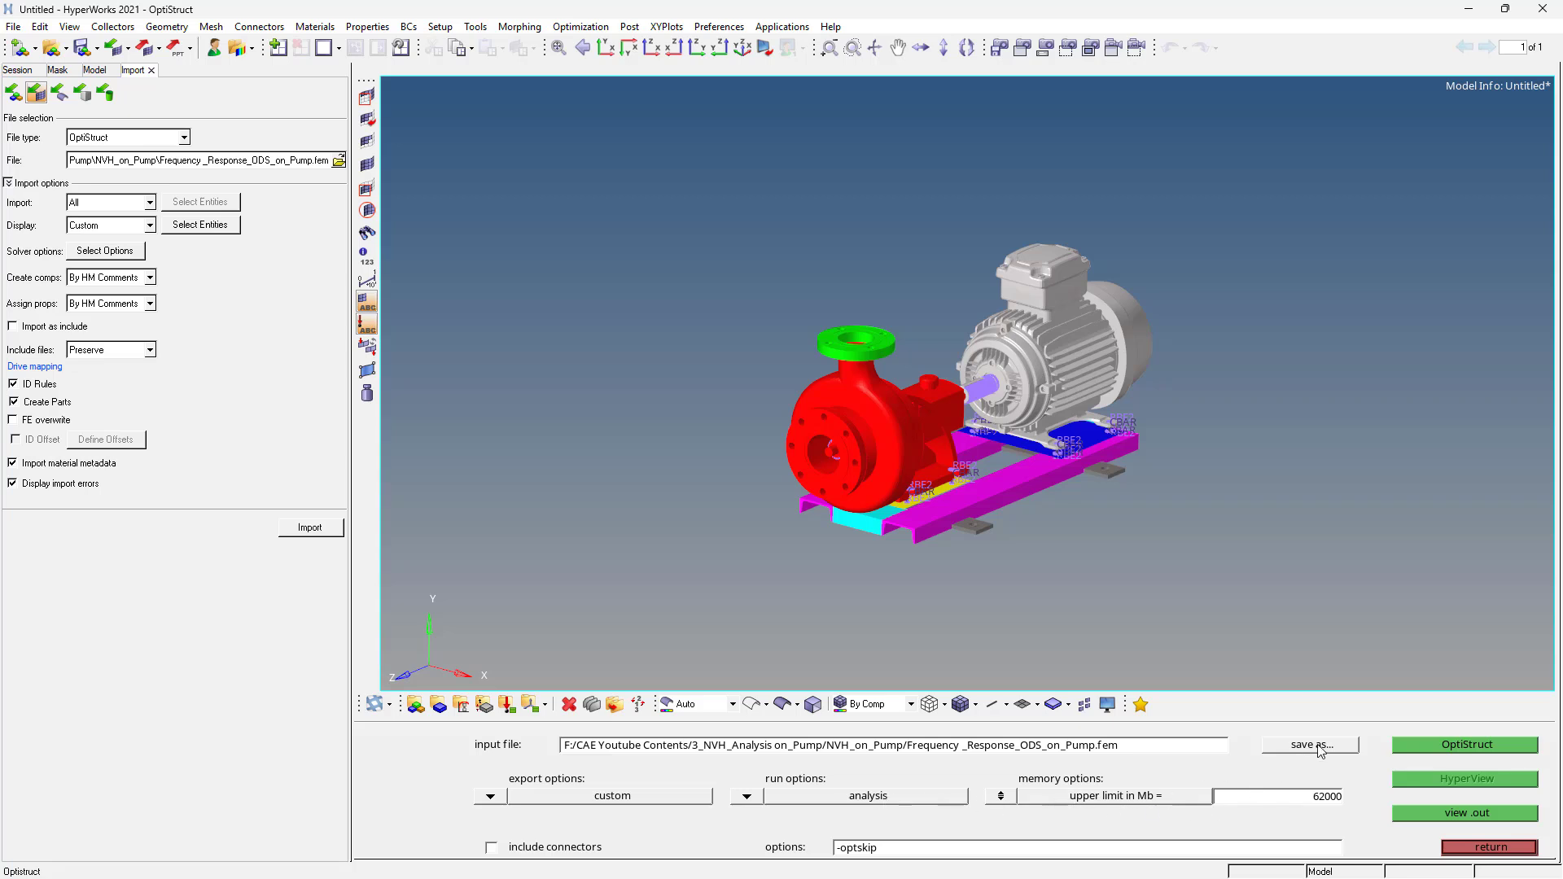
click(1465, 745)
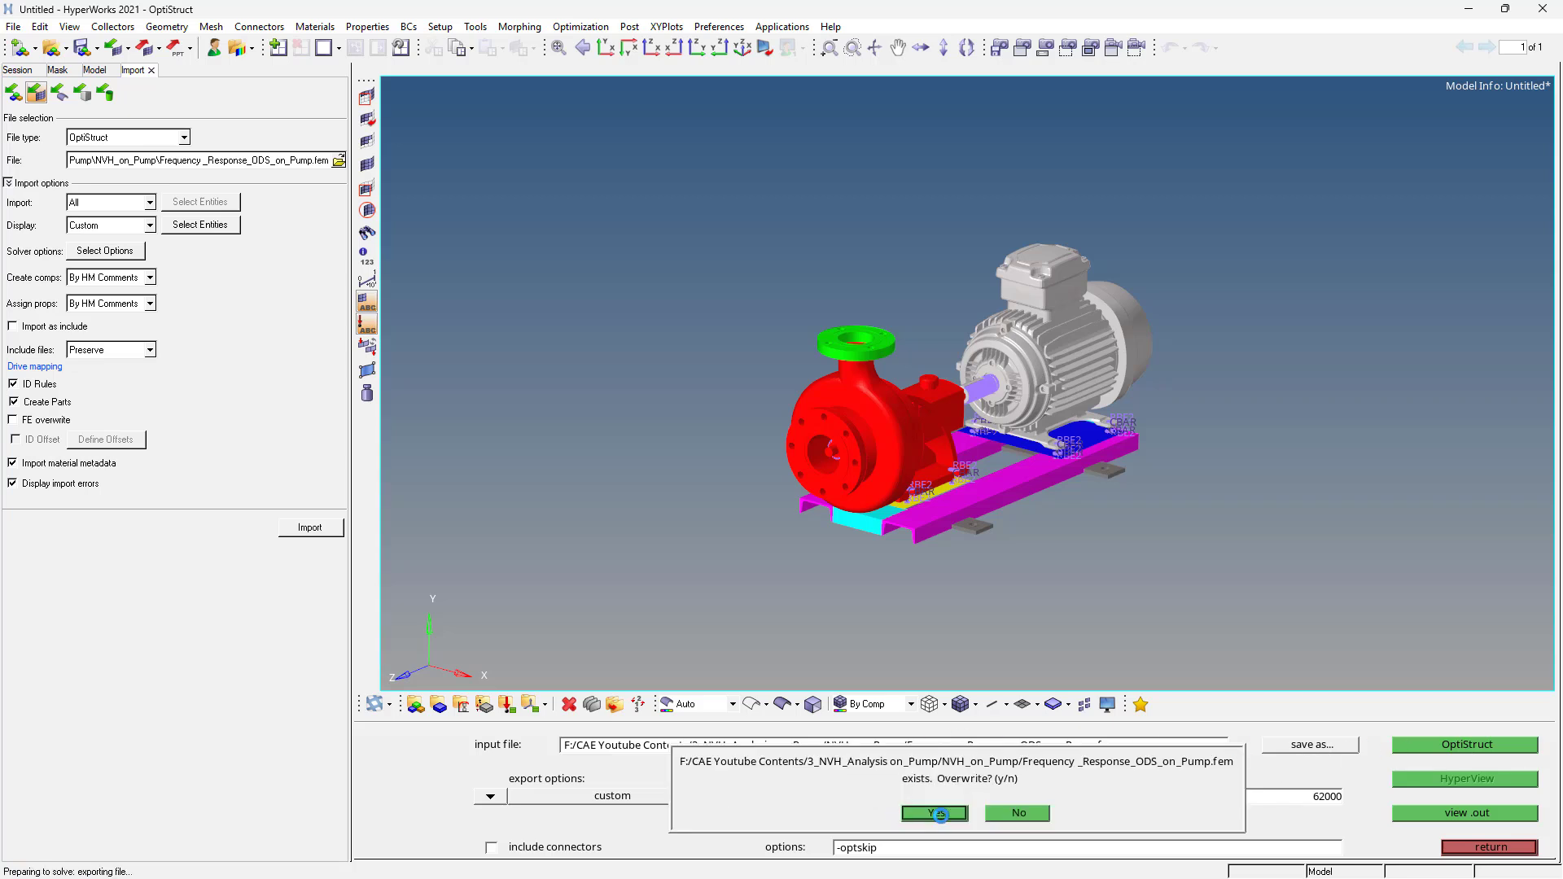
click(938, 813)
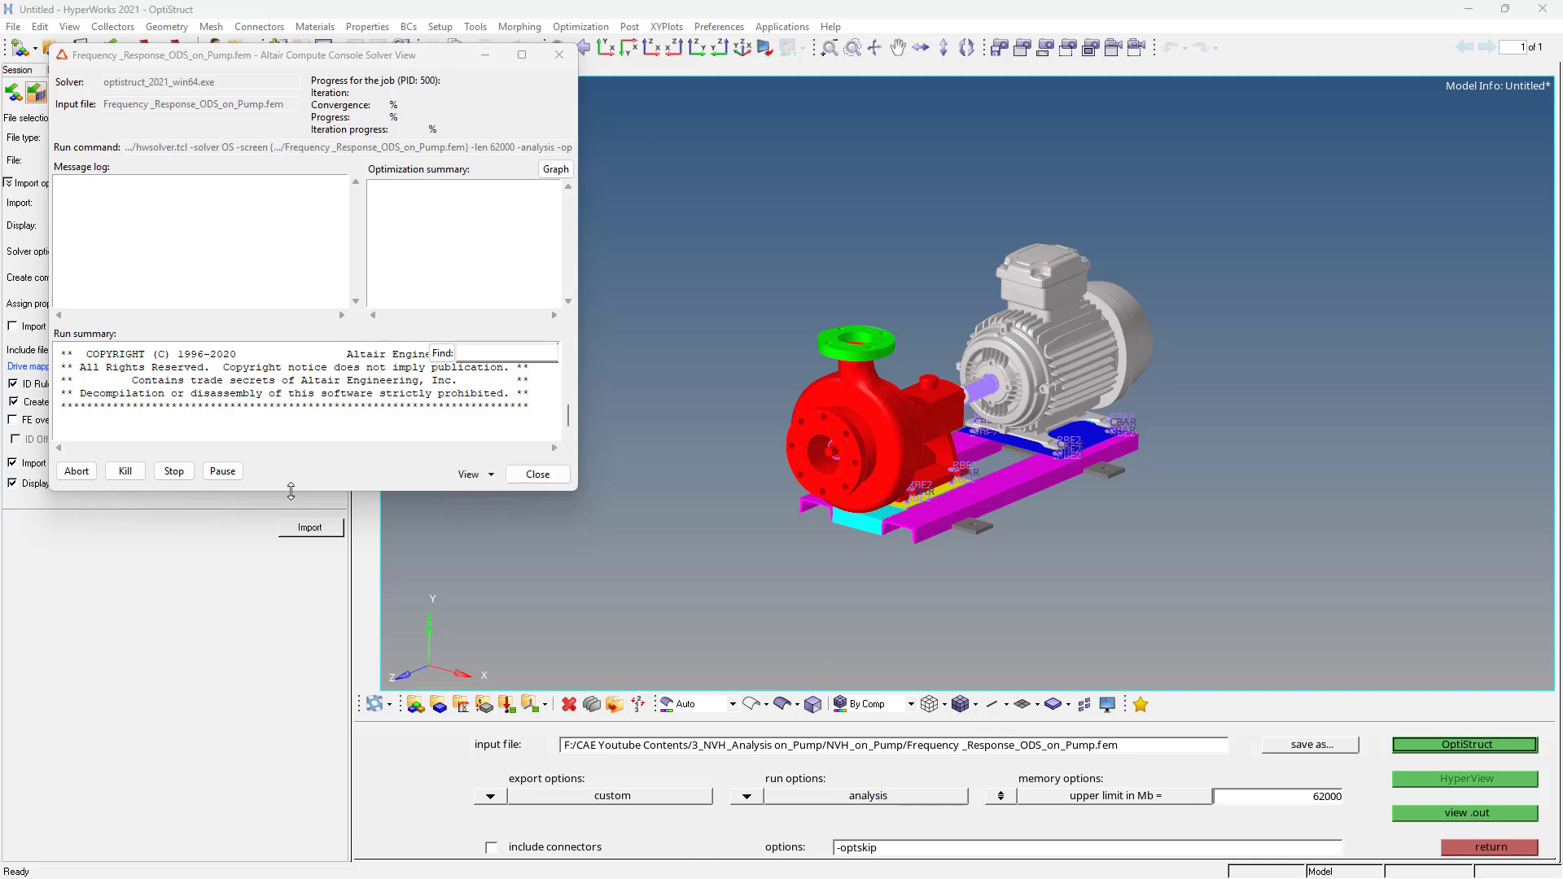
- Enlarge the solver view window to monitor the run summary
drag(289, 490, 276, 853)
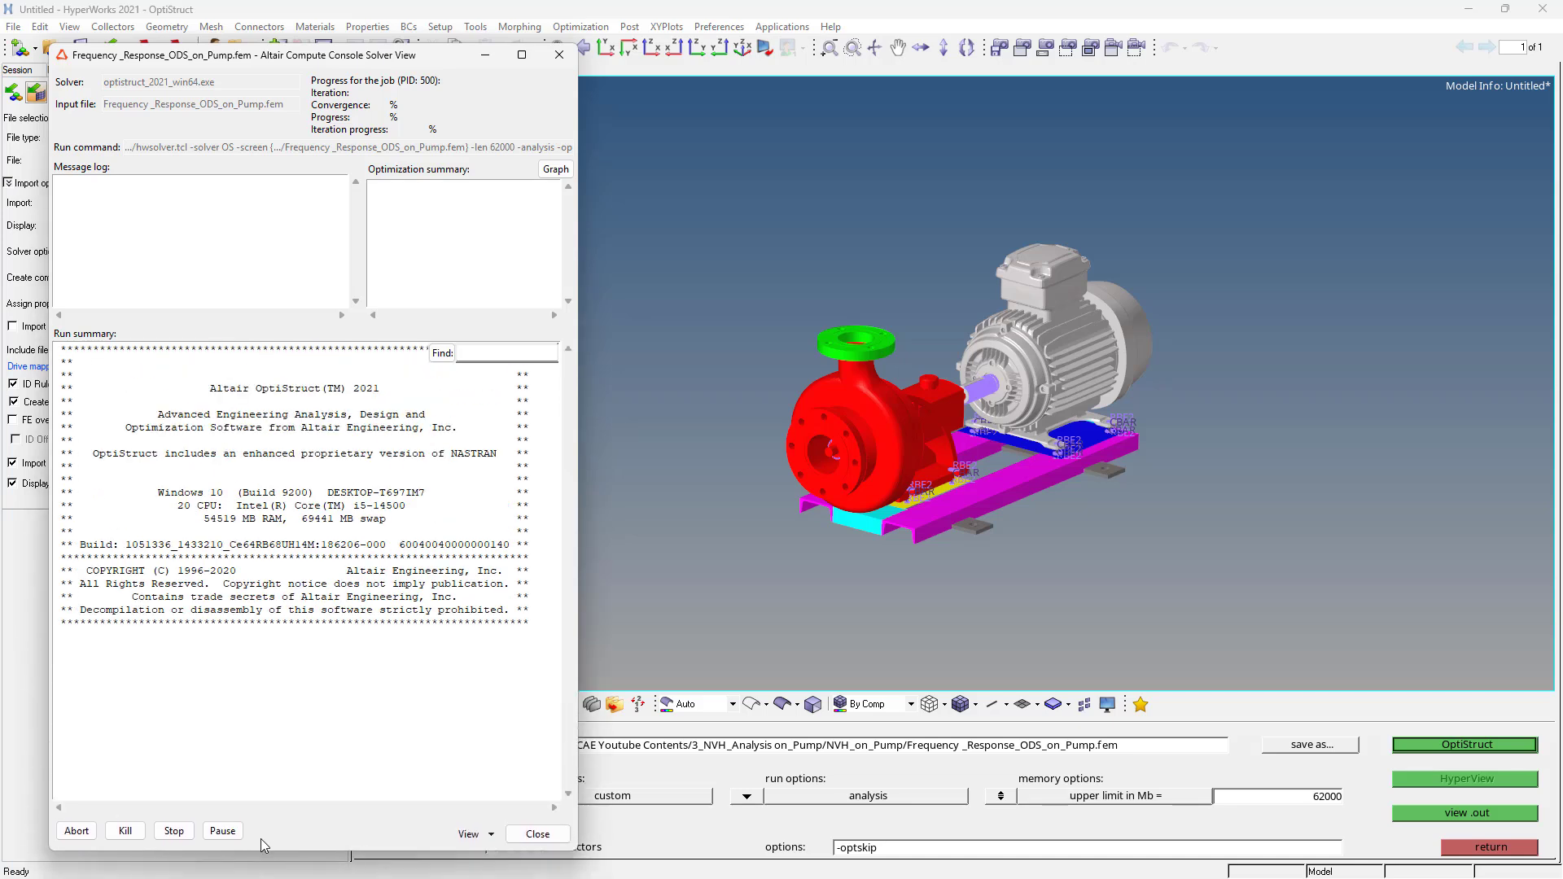
drag(358, 55, 310, 51)
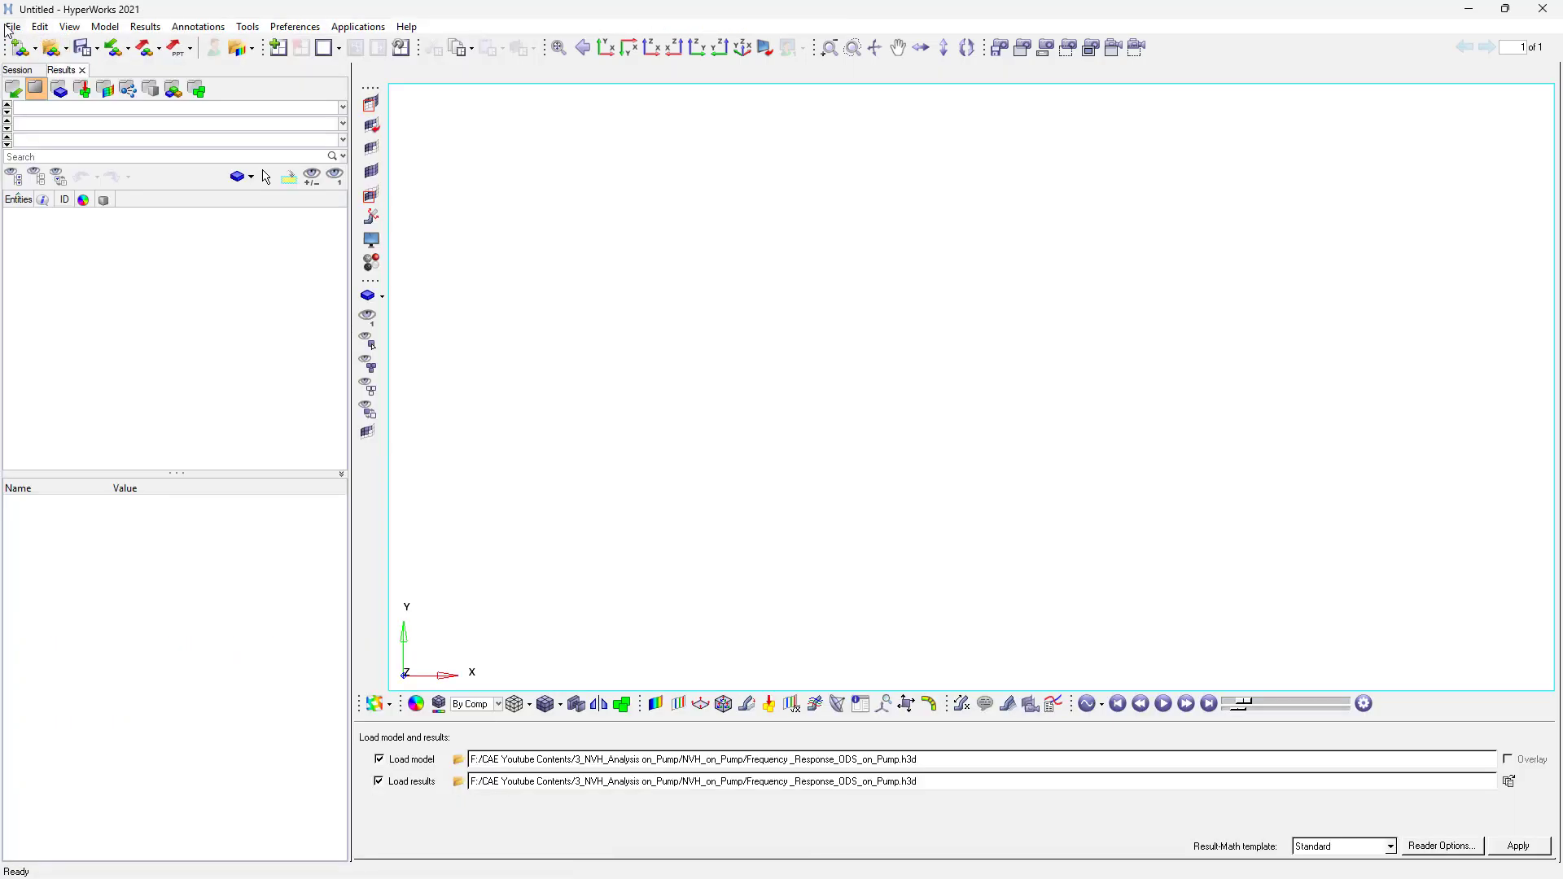
- Load the Frequency _Response_ODS_on_Pump.h3d model and results into HyperView
click(13, 27)
mouse_move(52, 167)
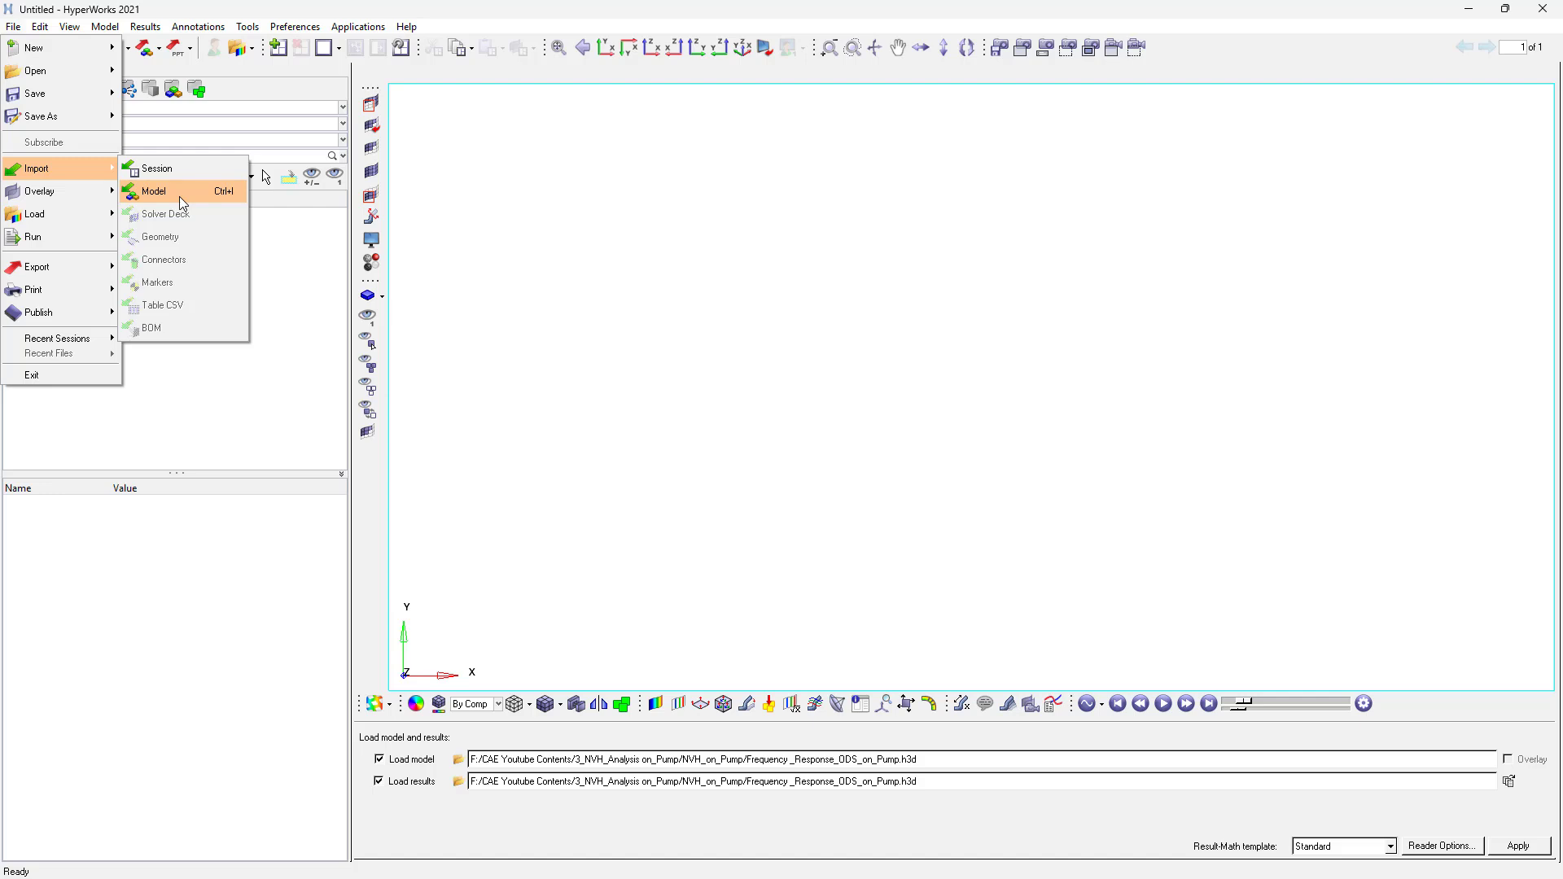
click(513, 666)
click(460, 762)
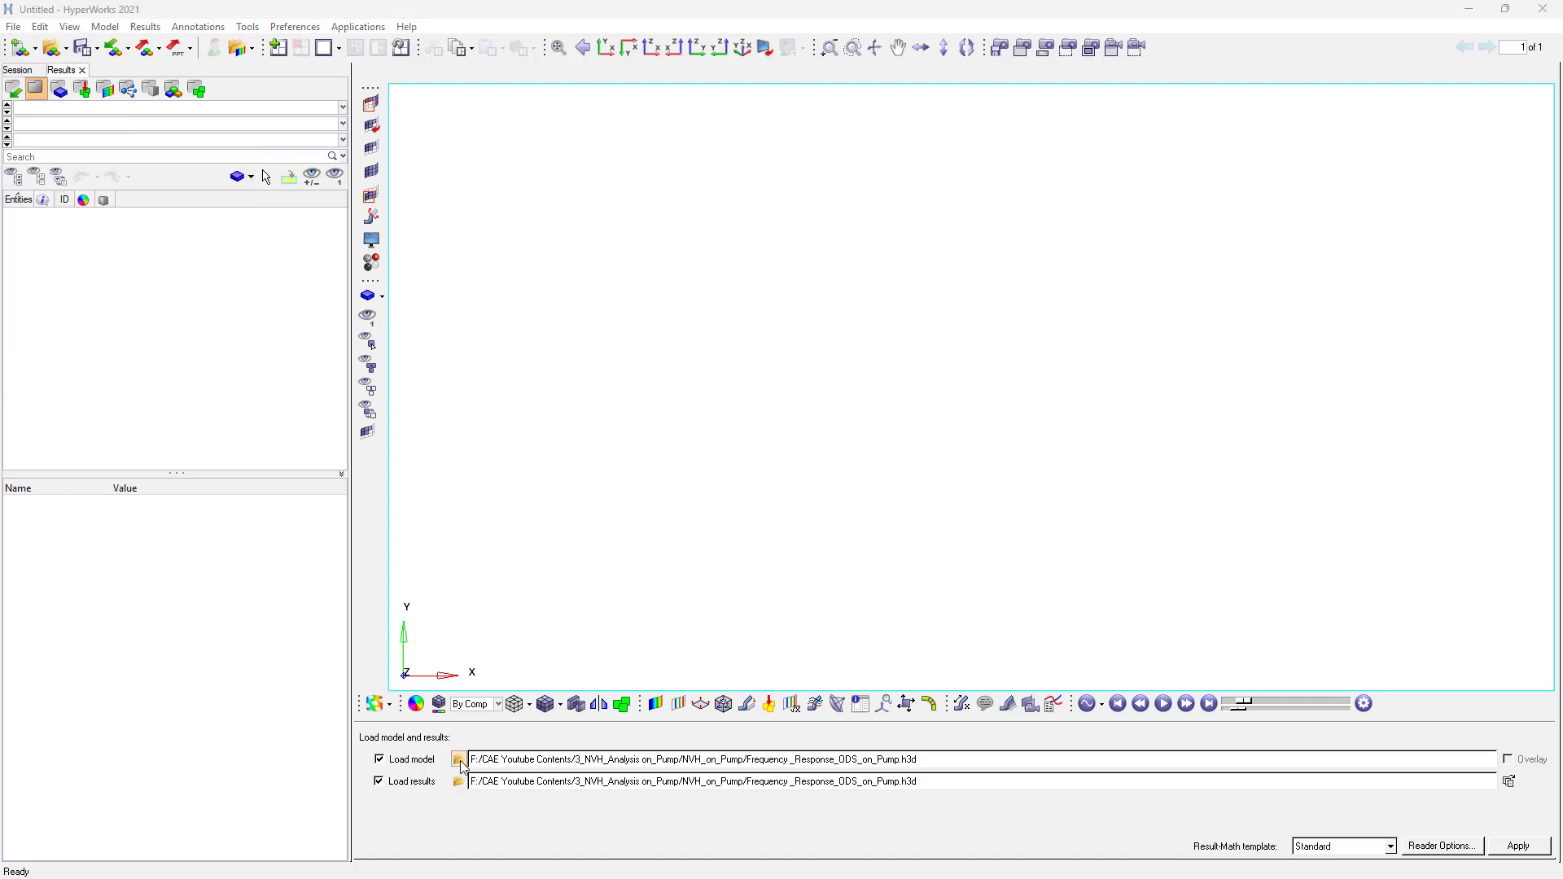
click(981, 583)
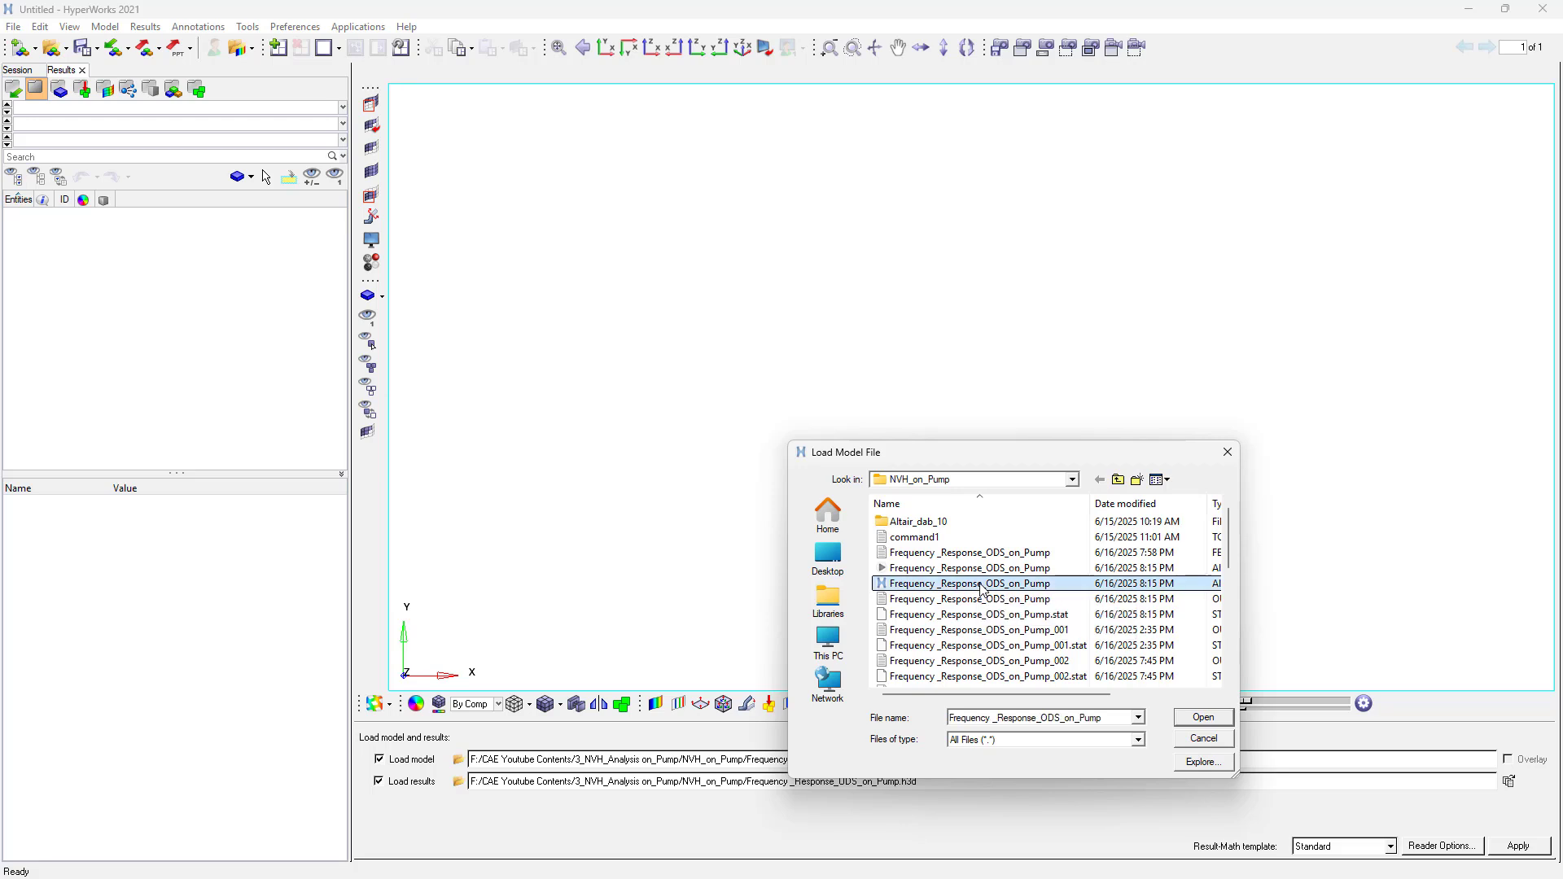
double_click(981, 583)
click(1527, 846)
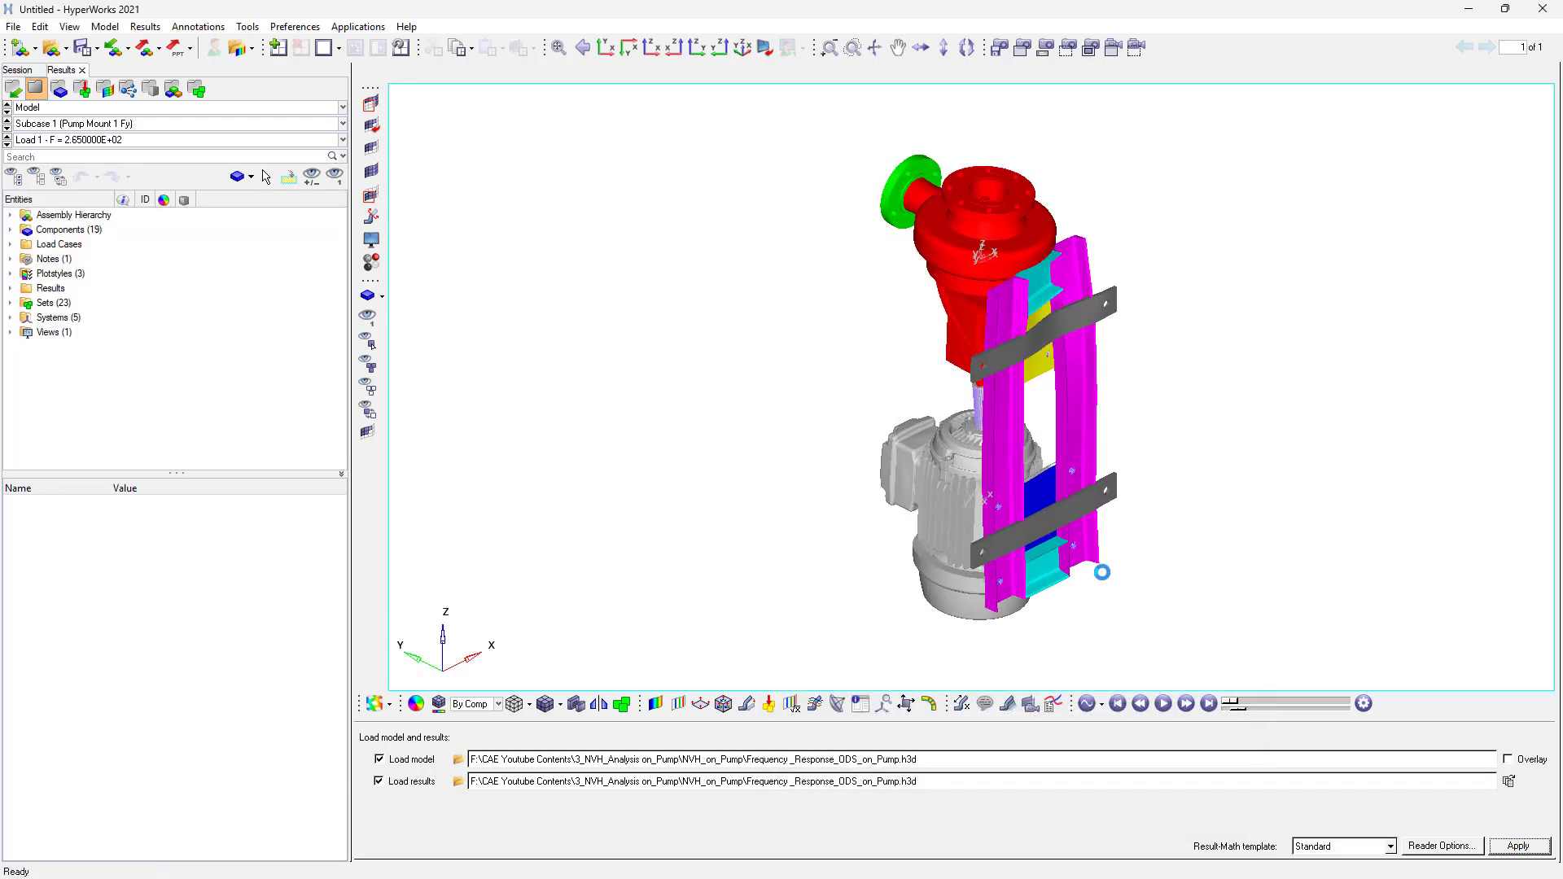
- Orient the pump in an isometric view and start the result animation
ctrl+drag(1151, 377, 897, 389)
ctrl+scroll(915, 403, up, 4)
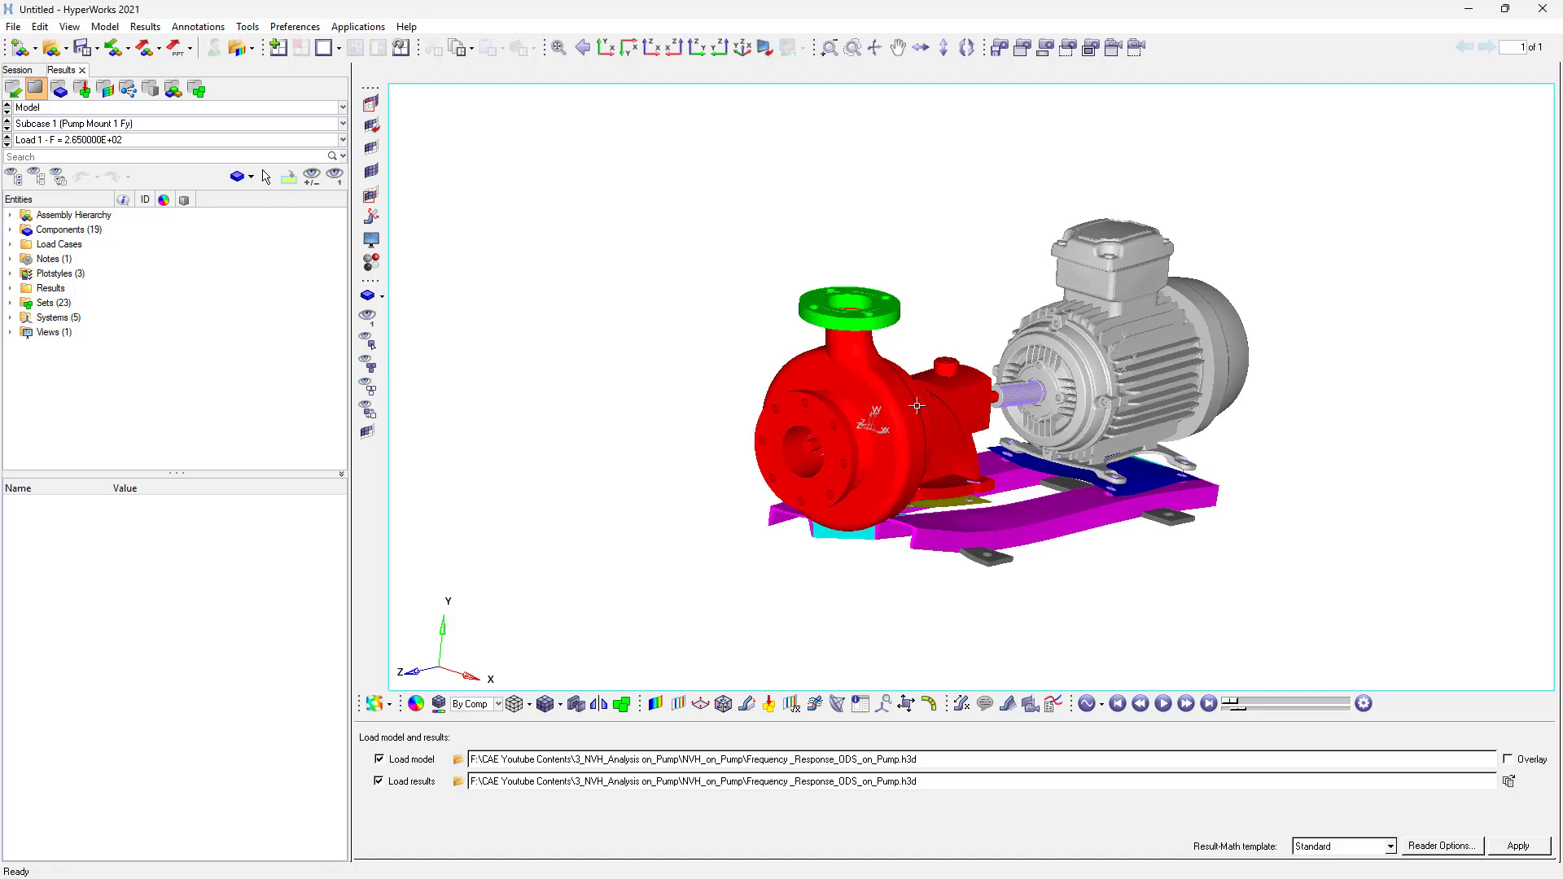
ctrl+scroll(917, 405, up, 3)
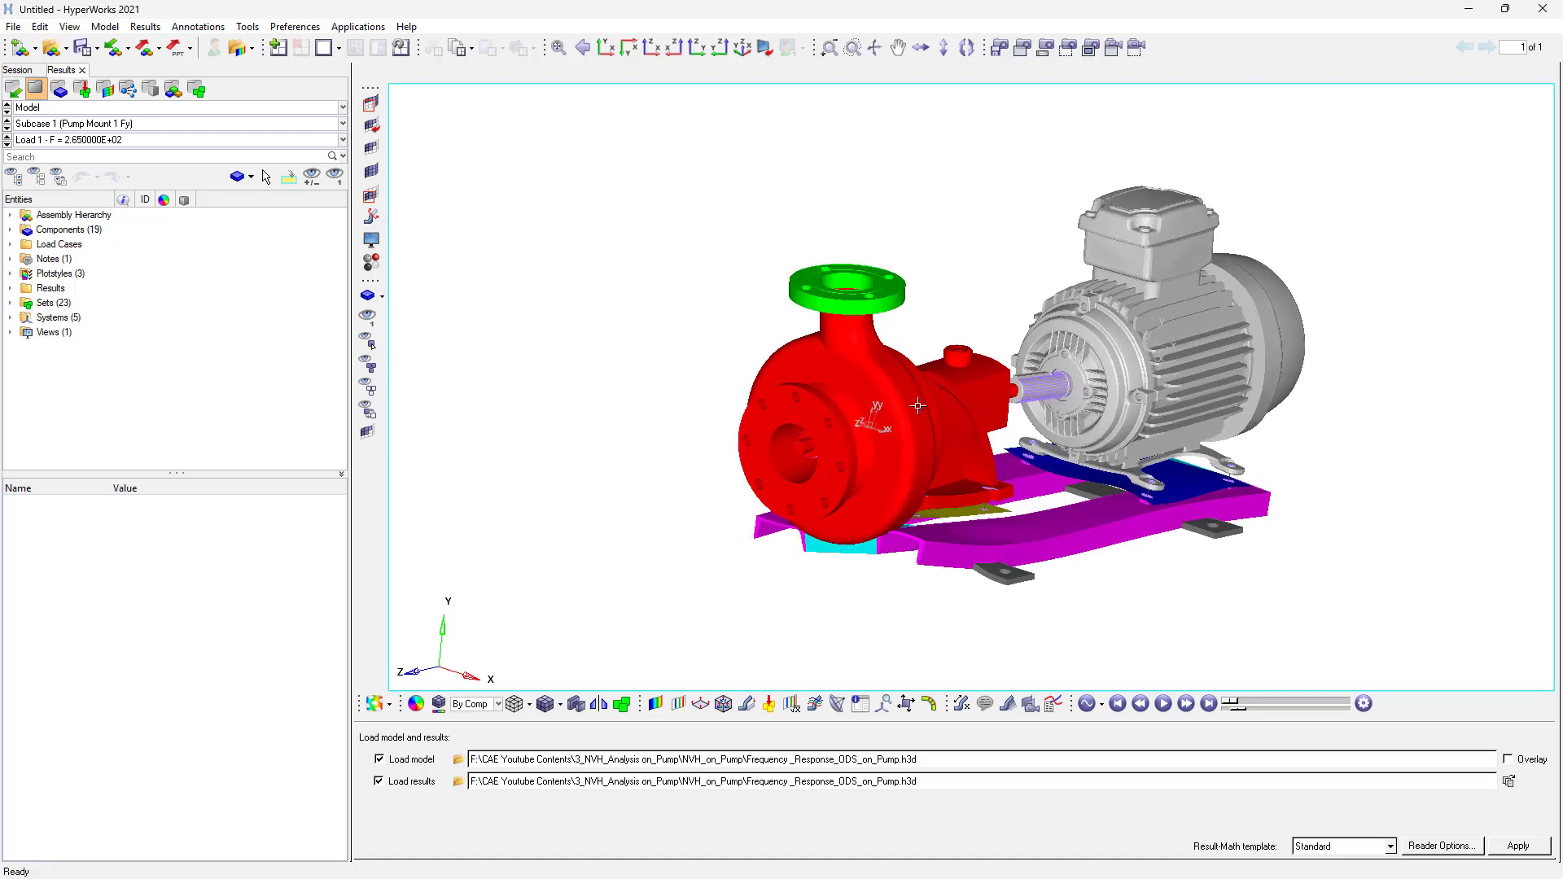
click(10, 318)
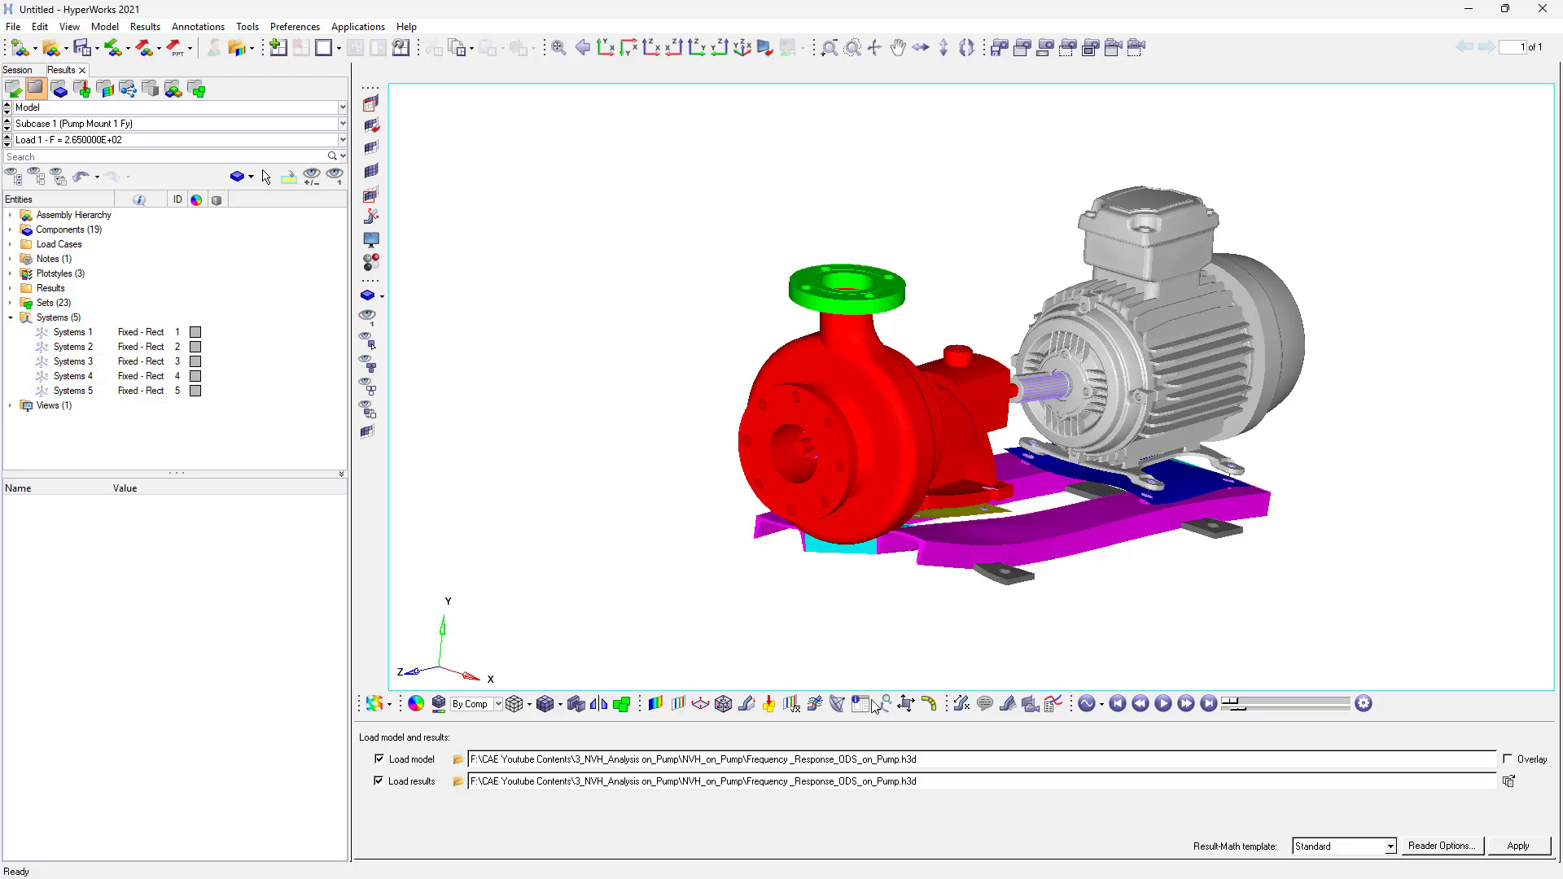
click(1167, 705)
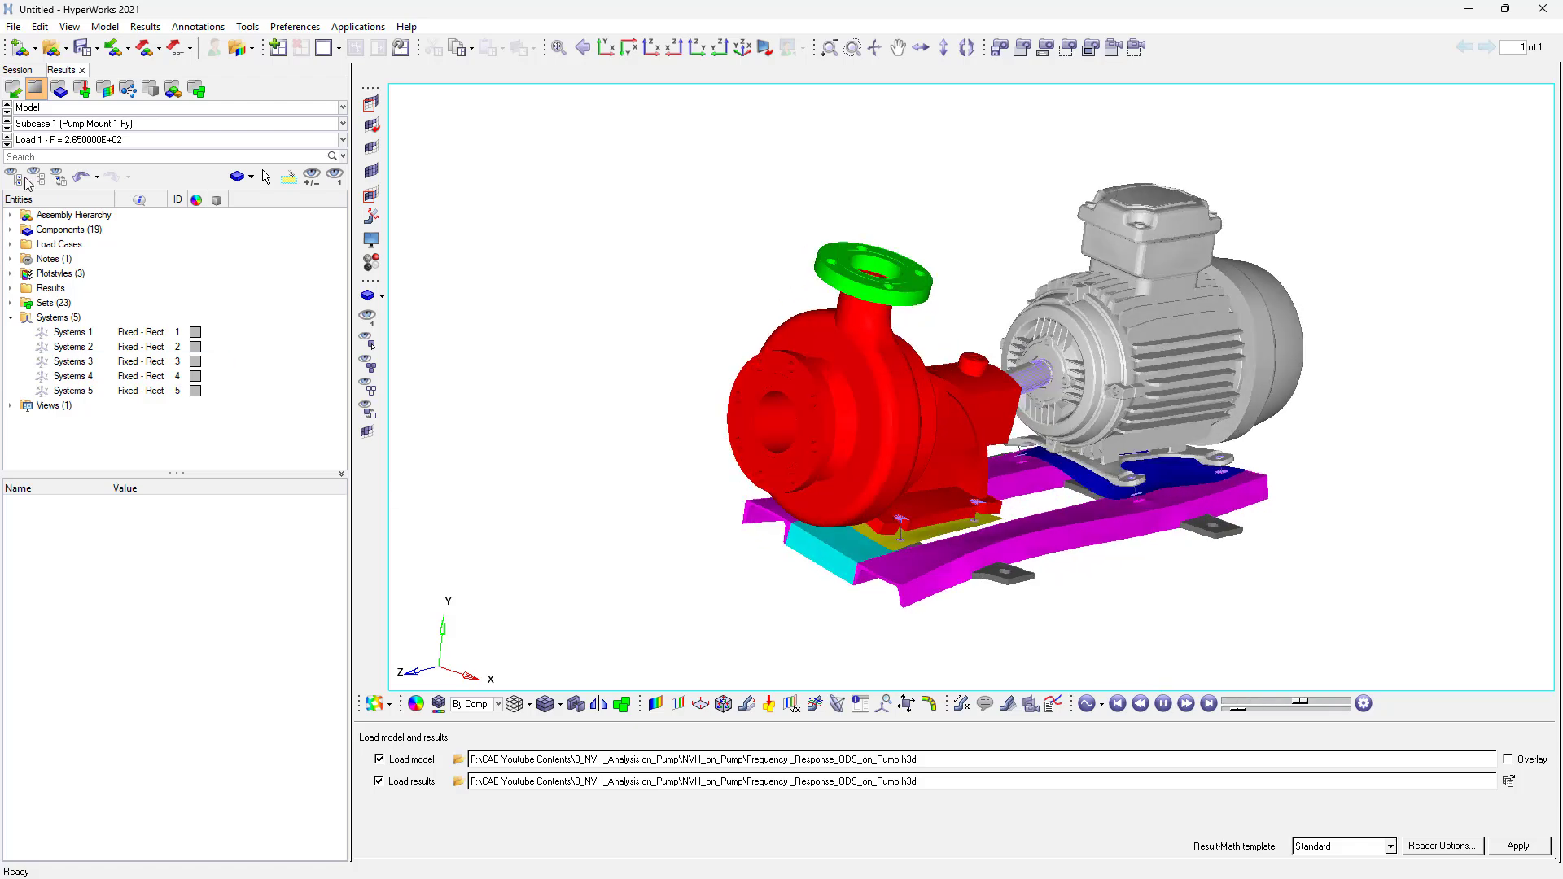
- Cycle through the pump mount subcases and their load frequencies to compare the animated responses
click(116, 140)
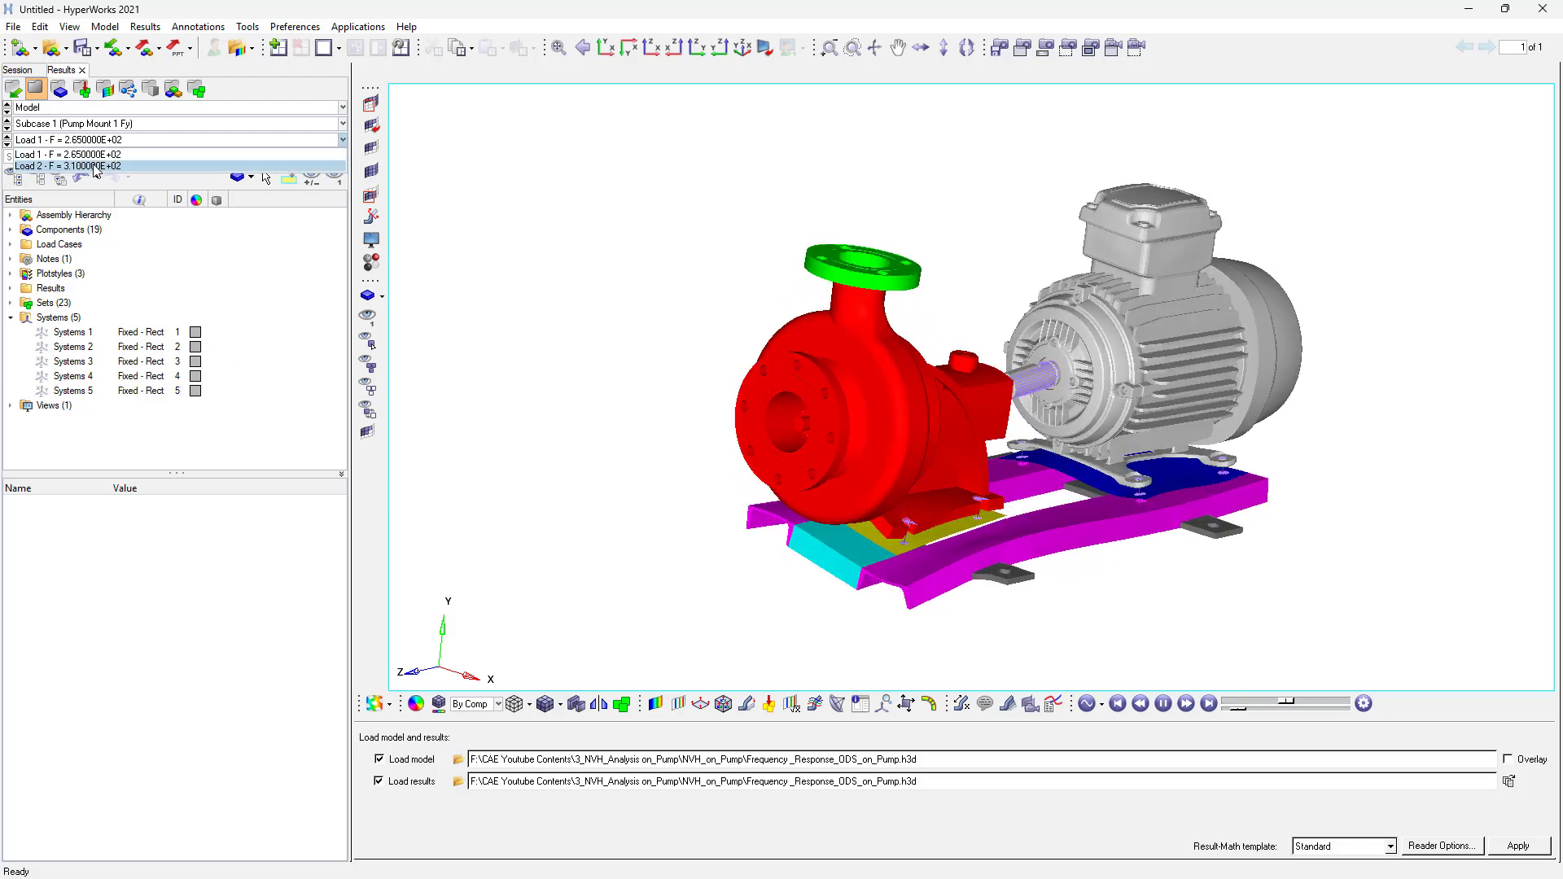
click(116, 156)
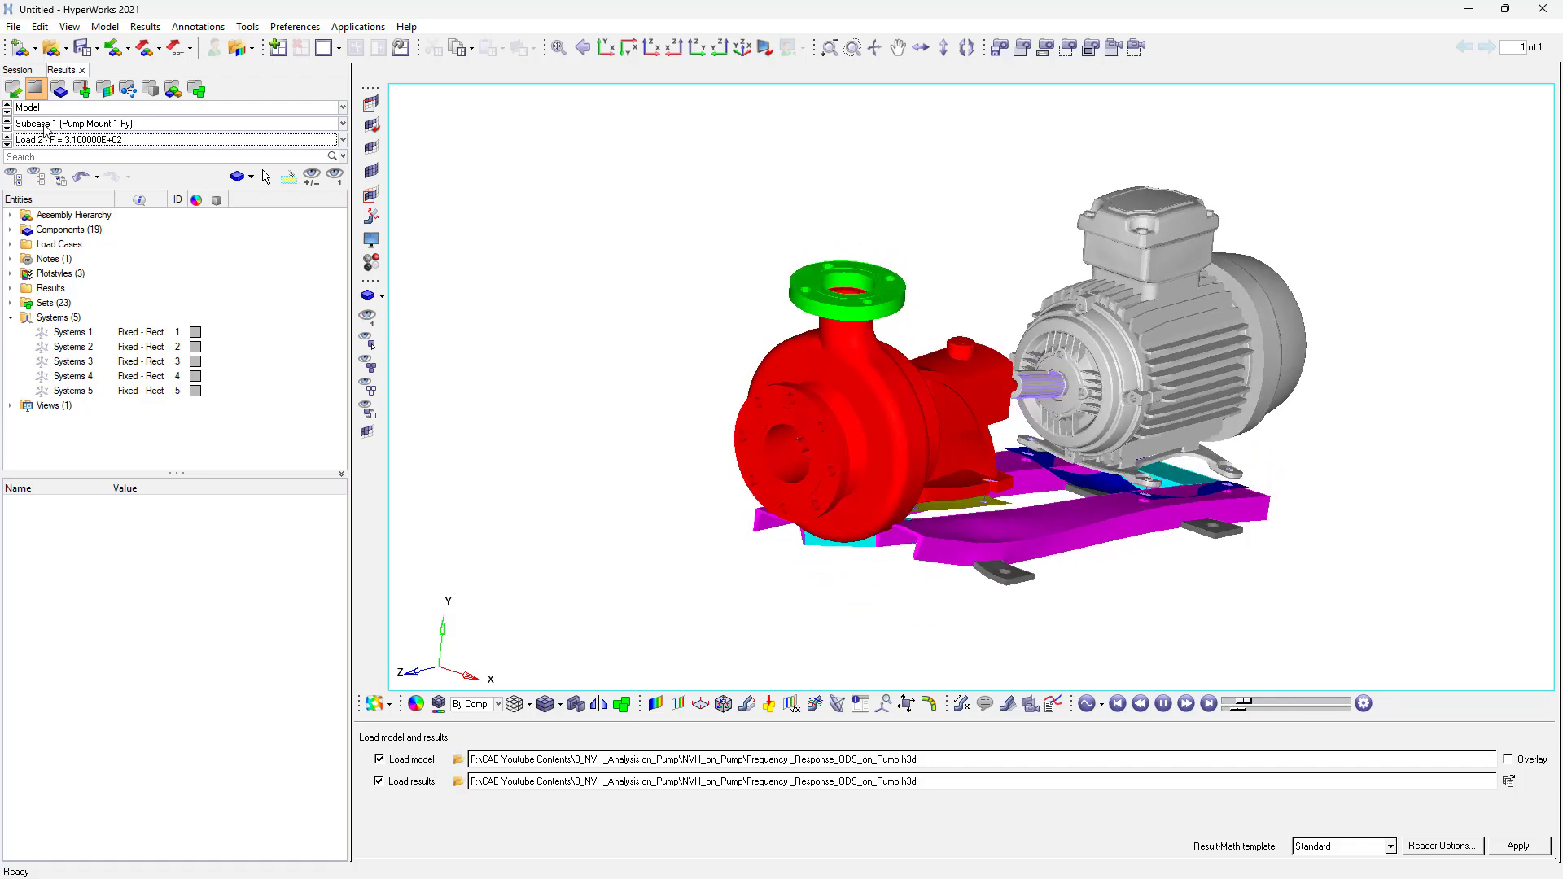
click(6, 128)
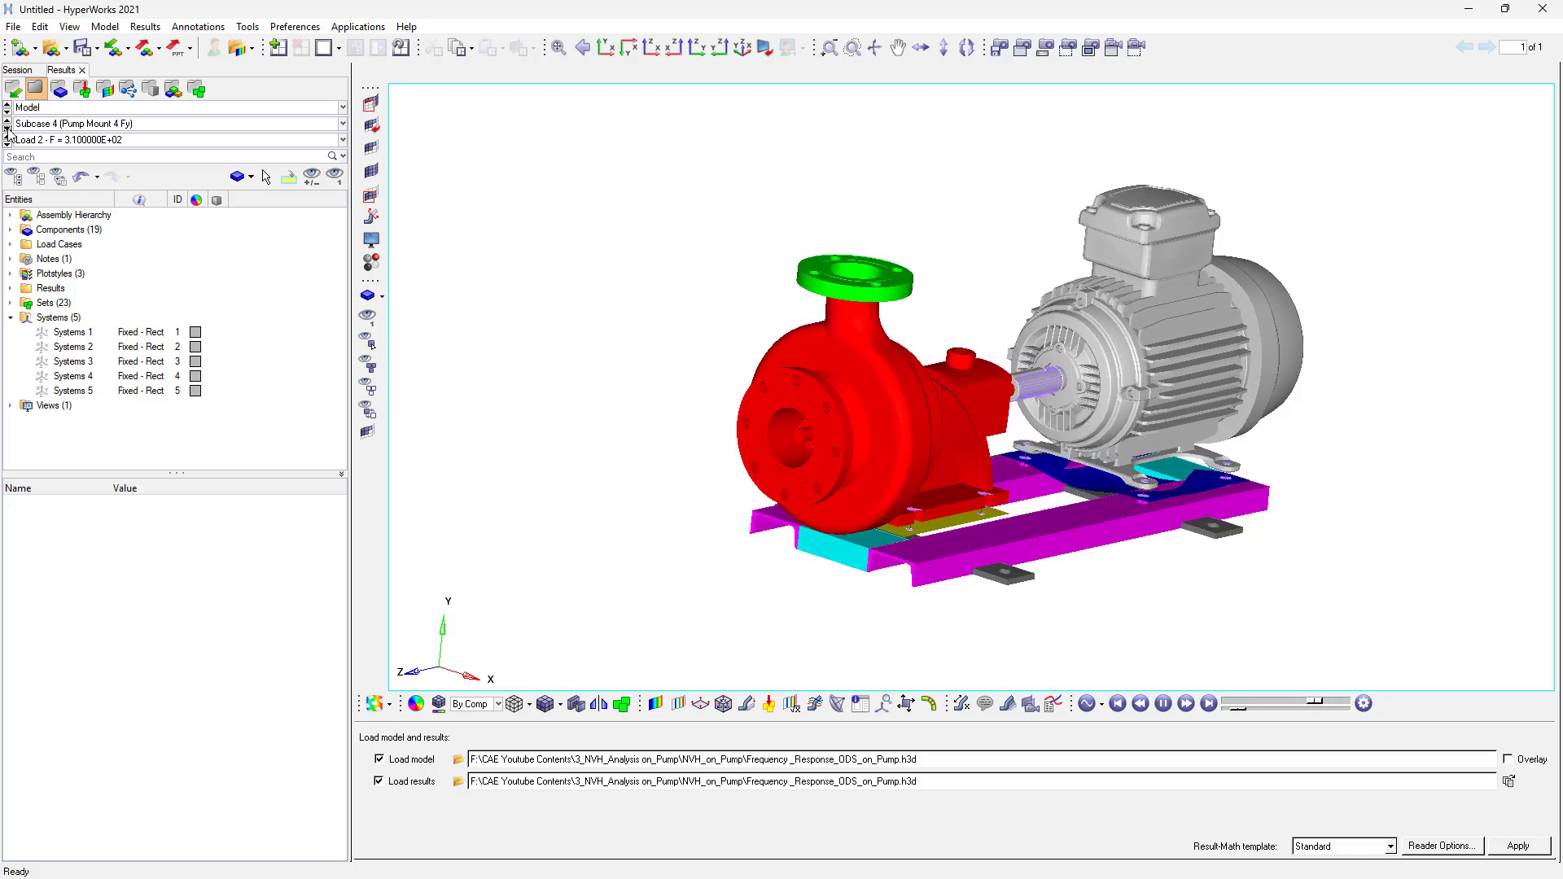
click(78, 142)
click(87, 153)
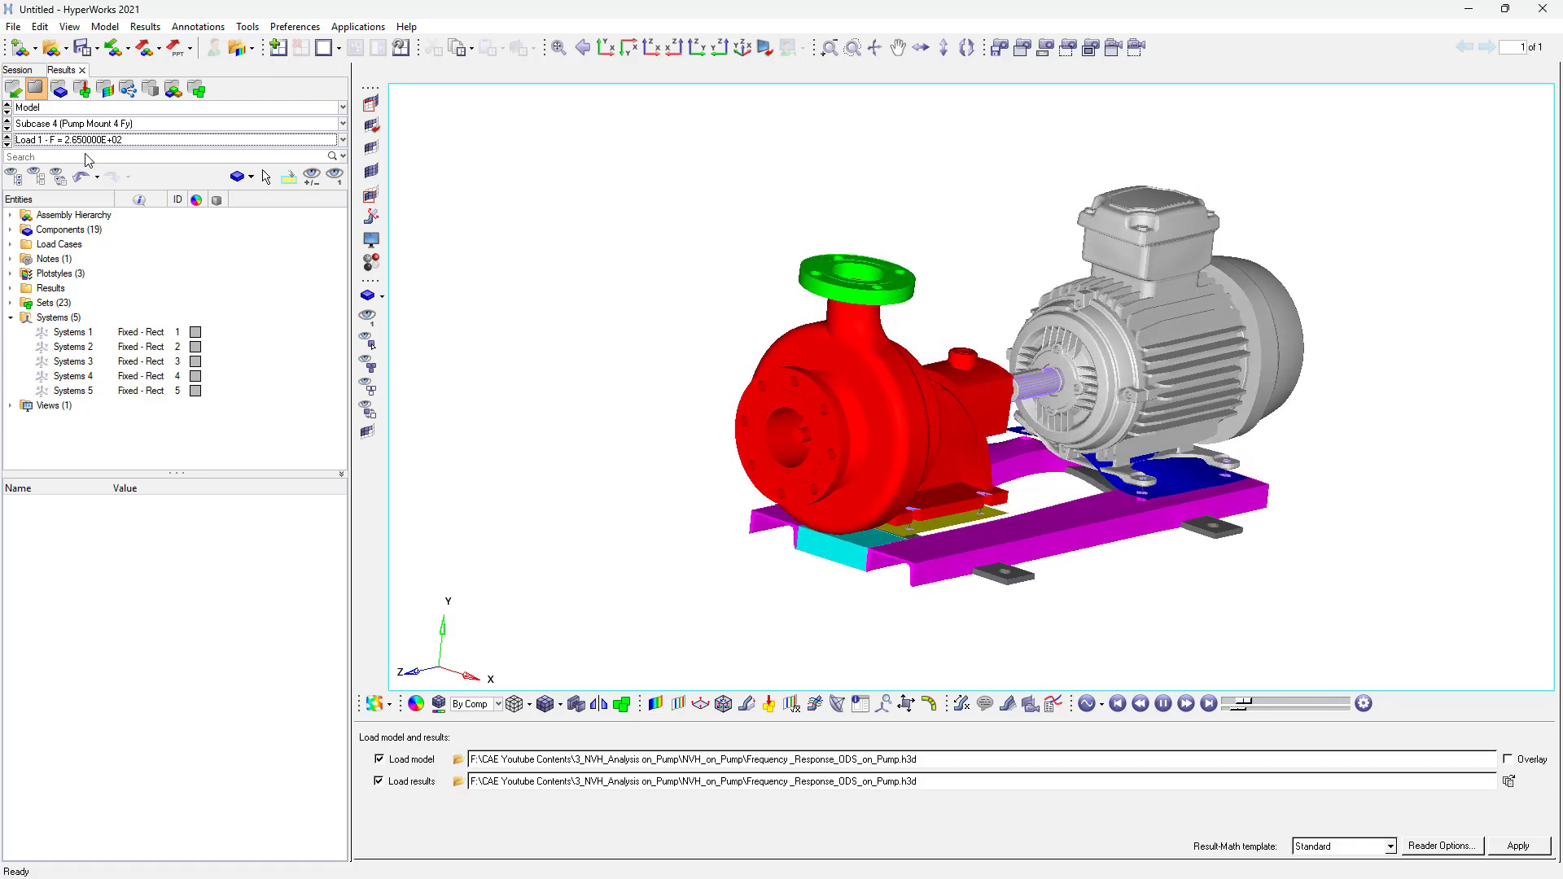
click(8, 119)
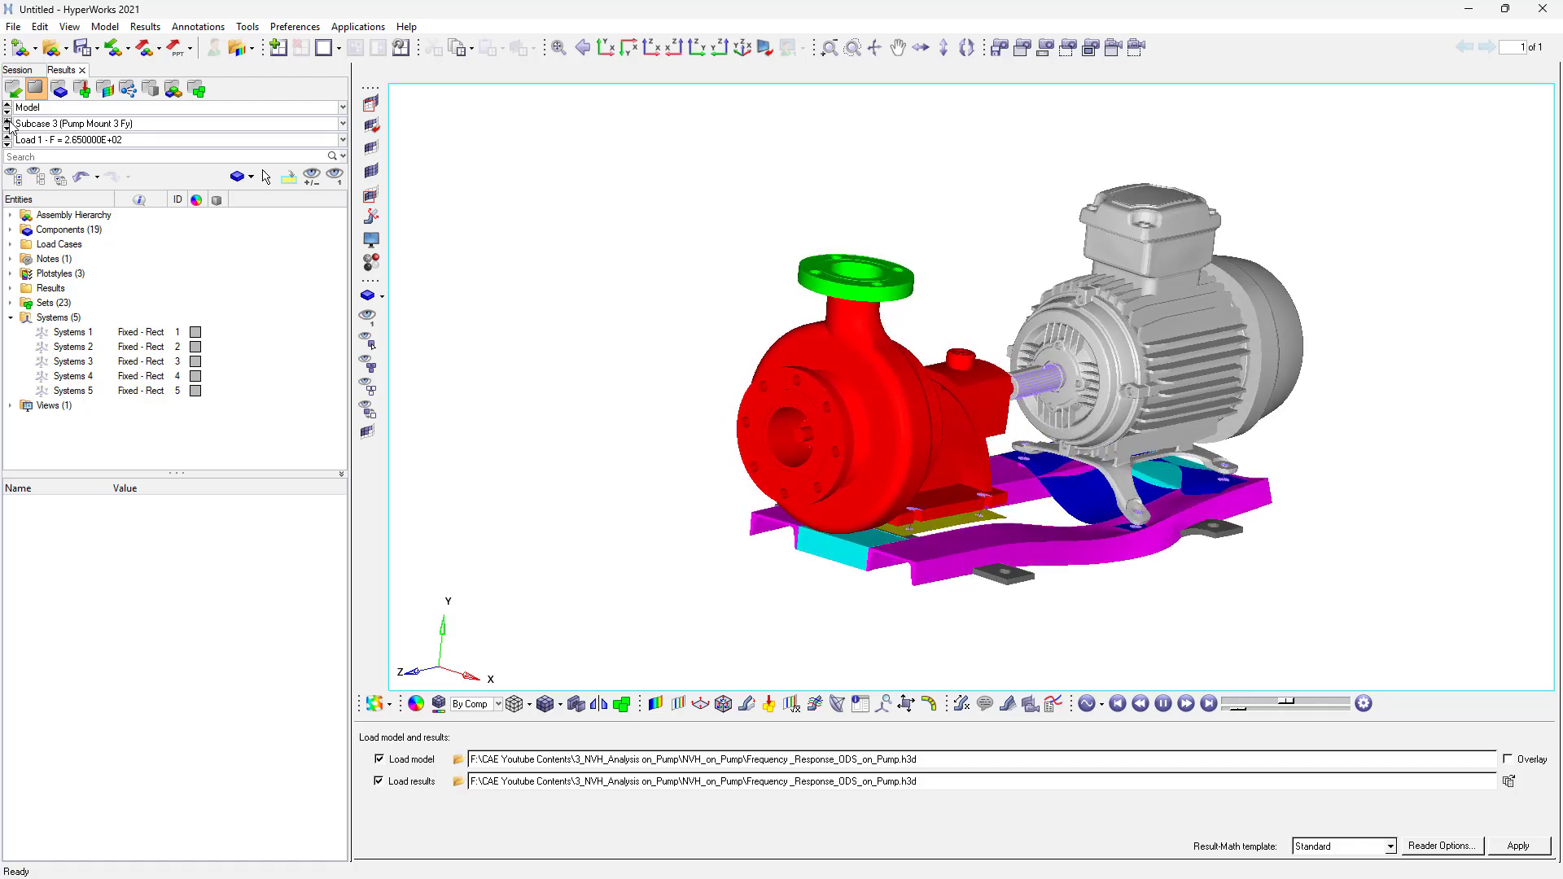
click(8, 119)
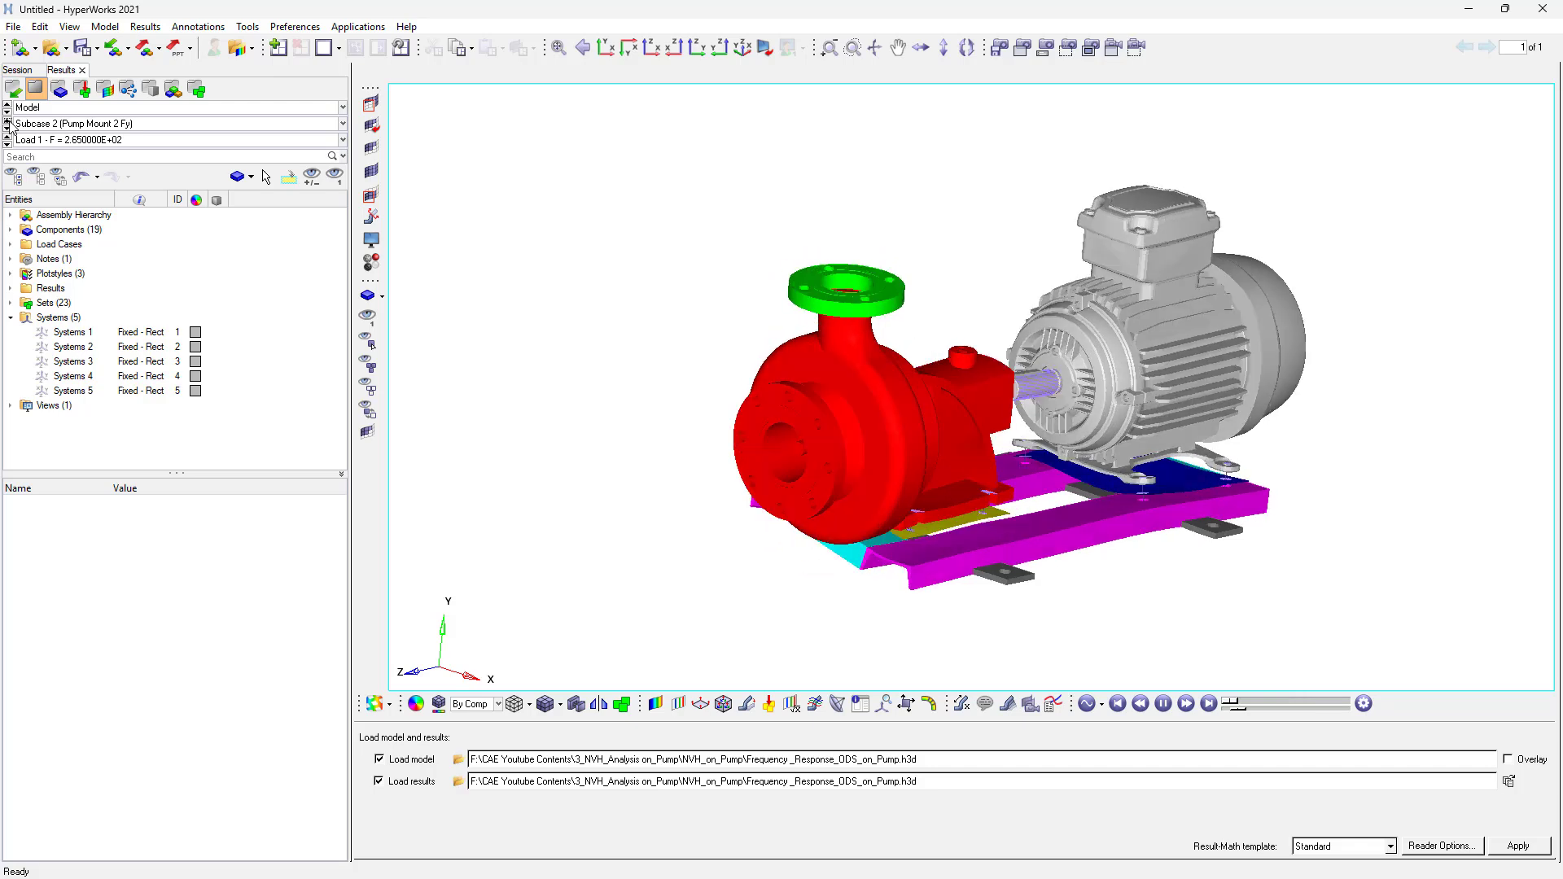
click(71, 142)
click(85, 165)
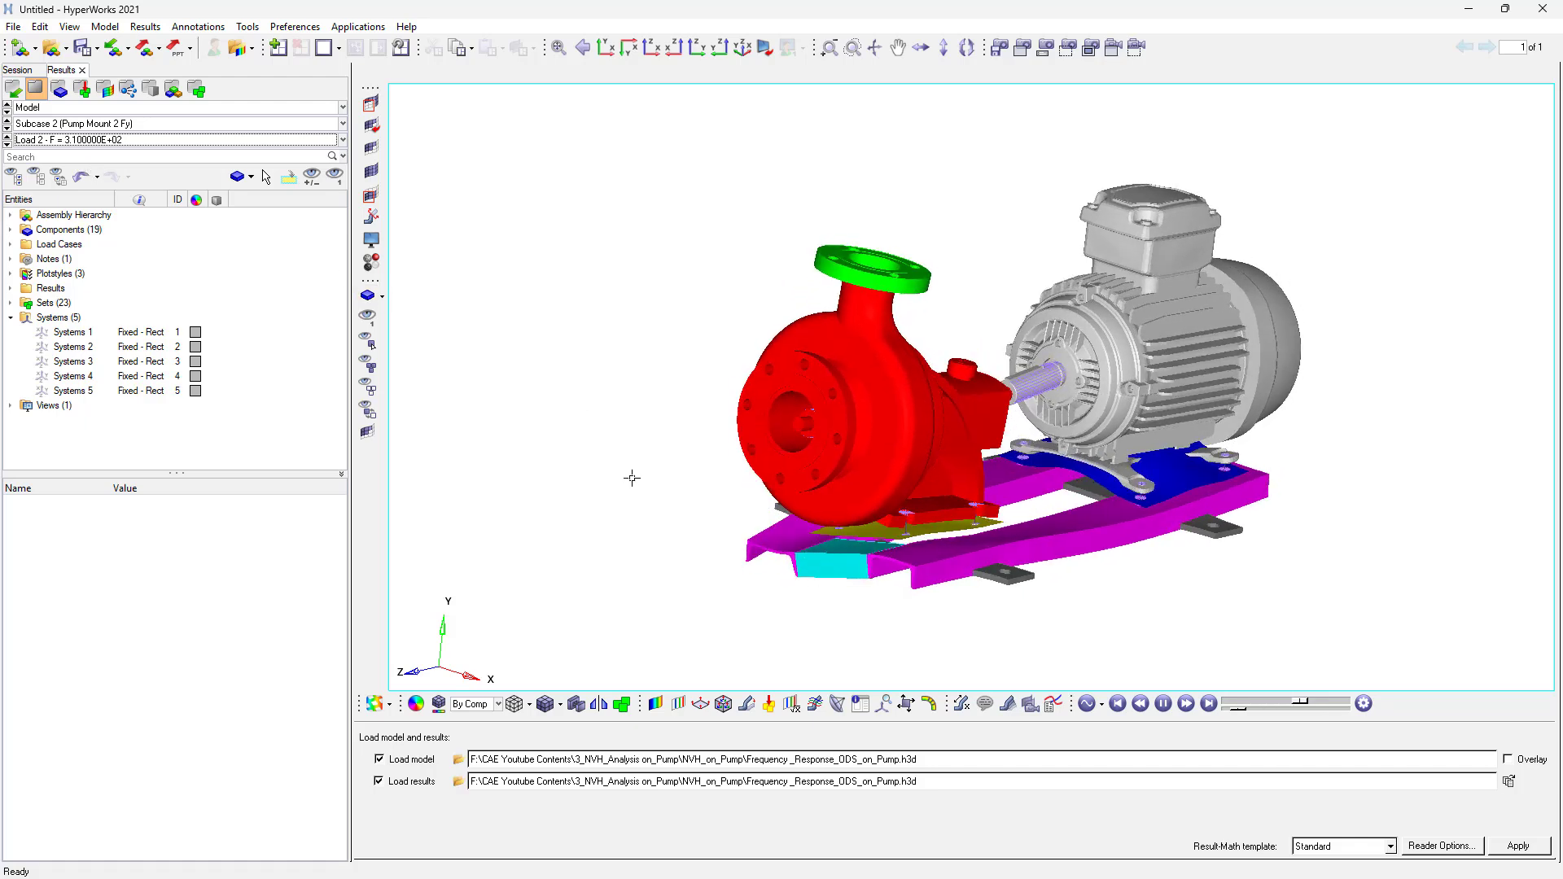
click(7, 127)
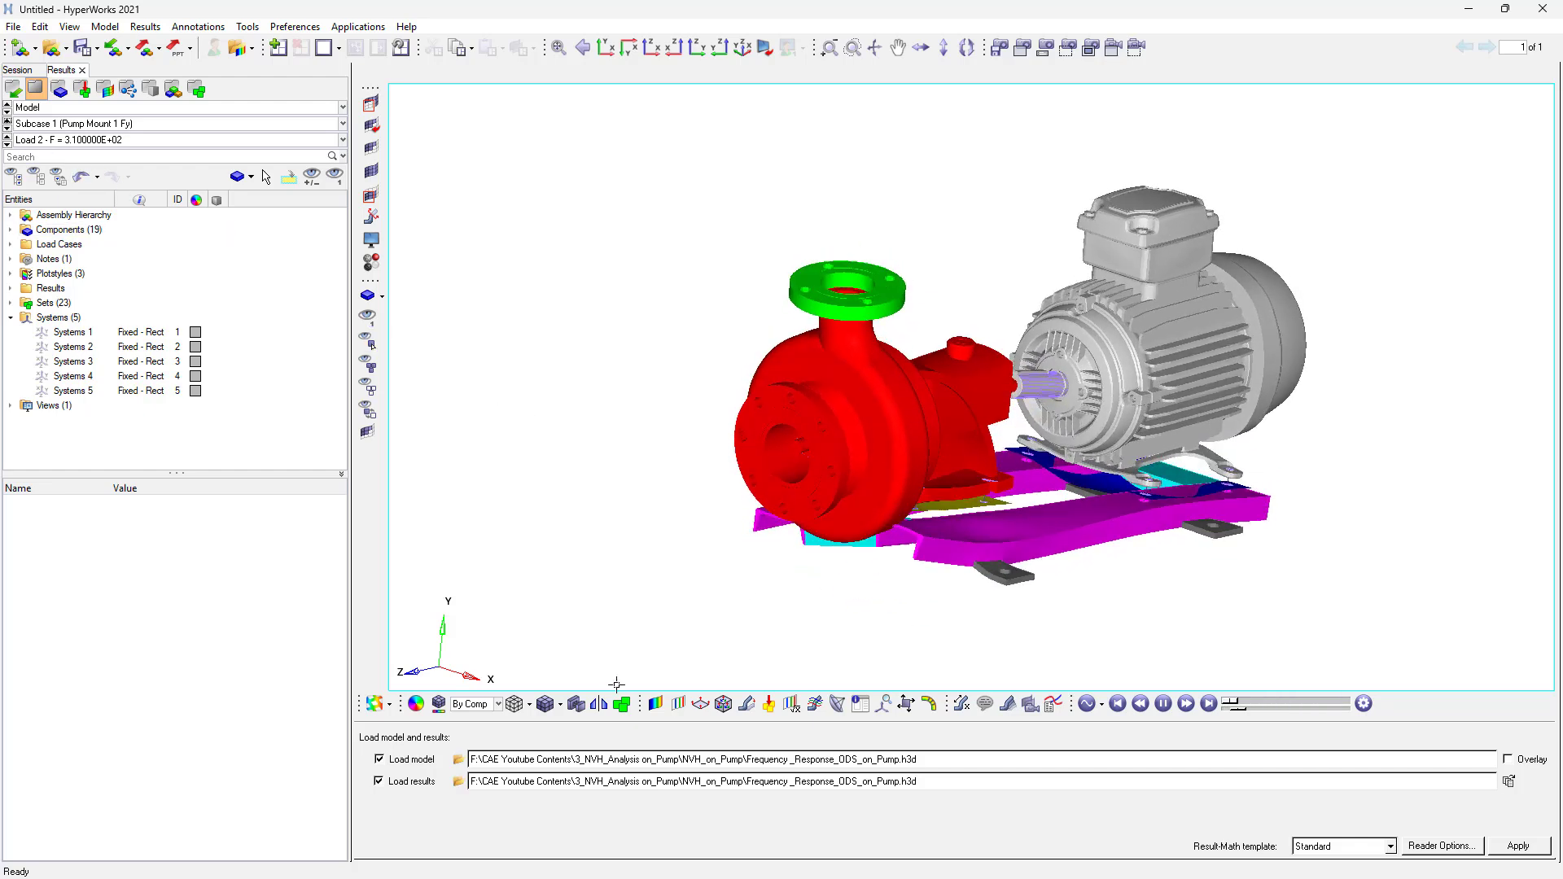
- Plot an element strain energy contour on the pump model
click(656, 703)
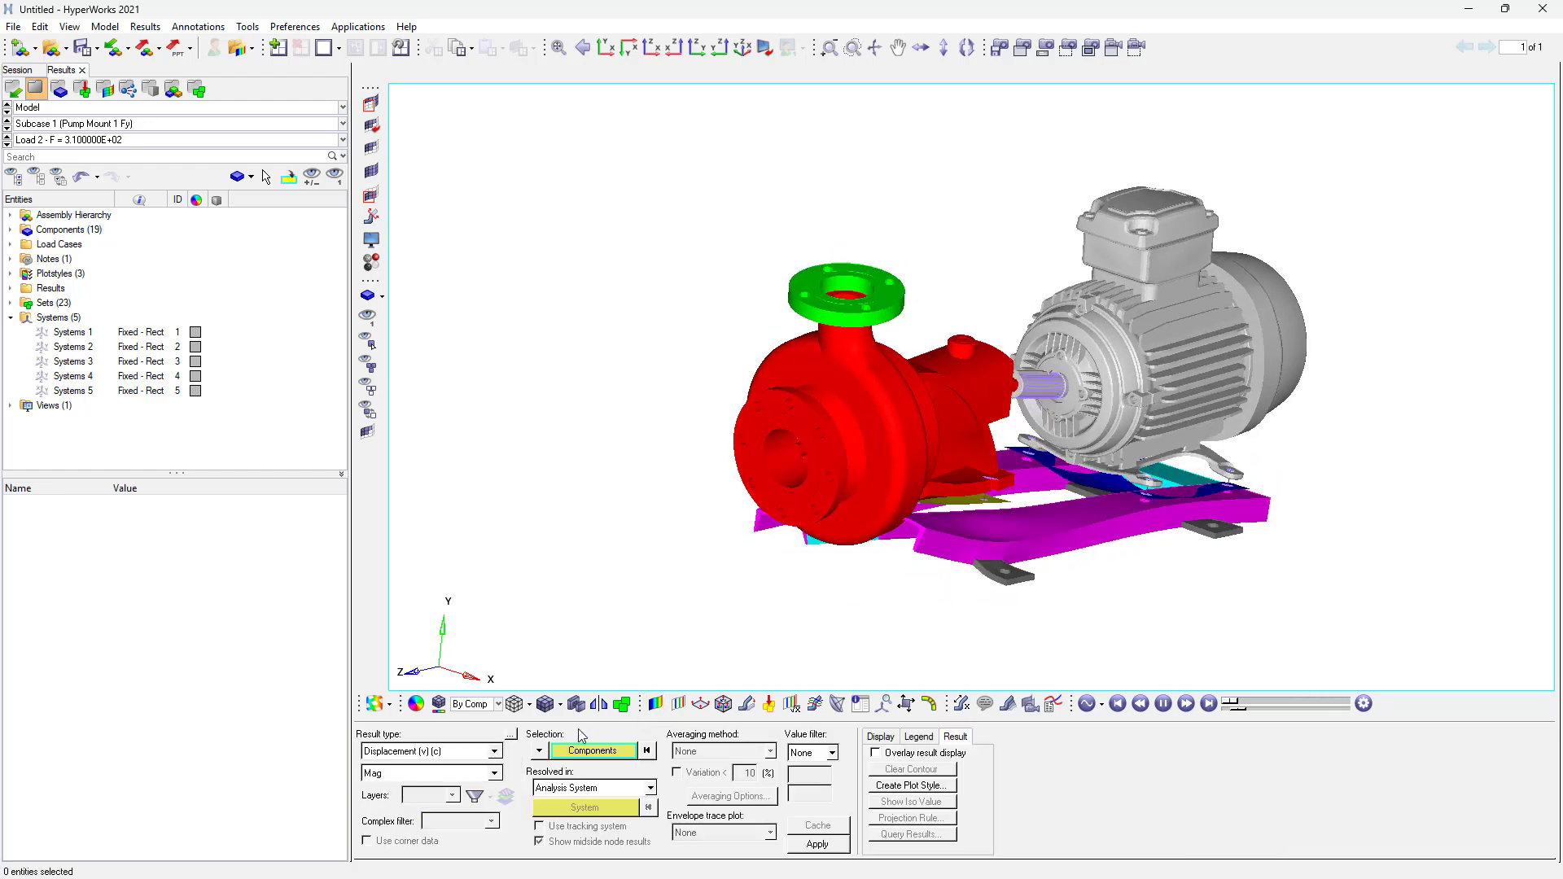
click(408, 753)
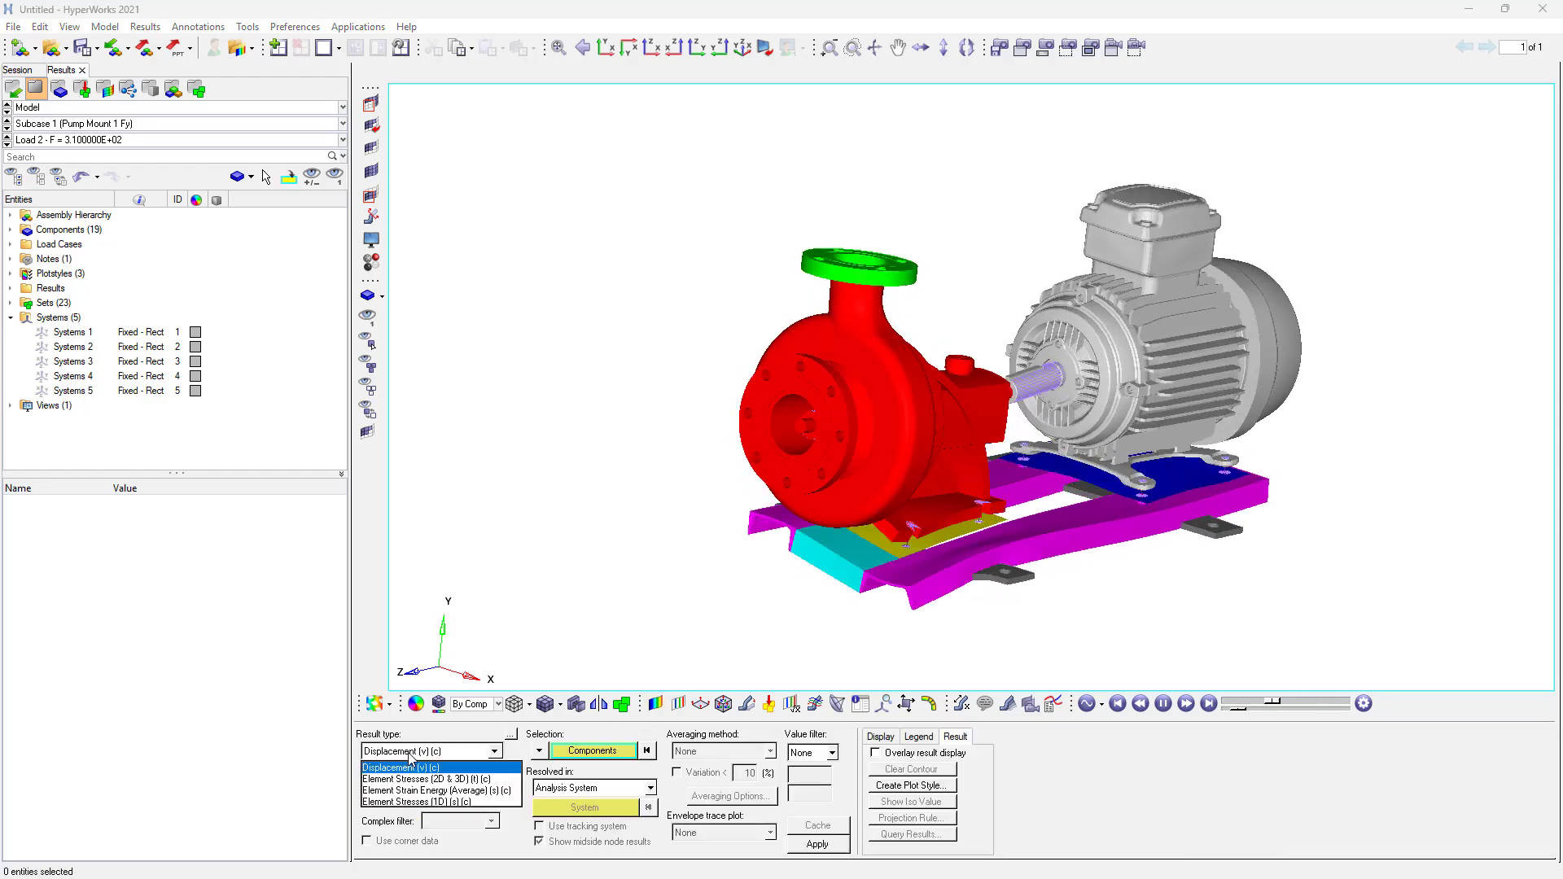
click(427, 793)
click(819, 844)
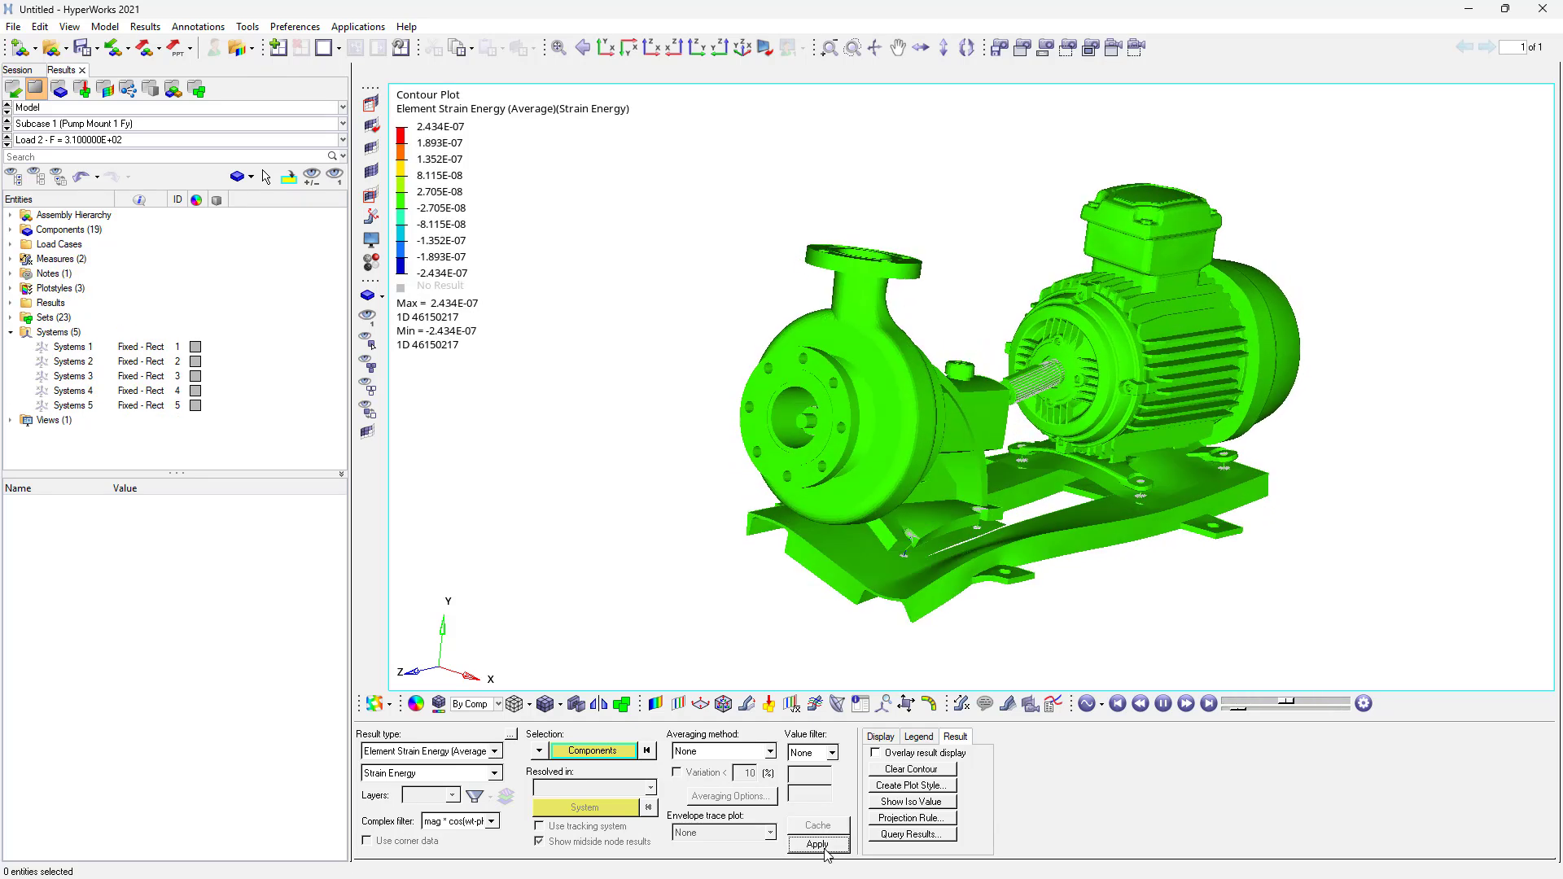
- Change the contour result to element stresses (2D & 3D) von Mises and apply it
click(438, 752)
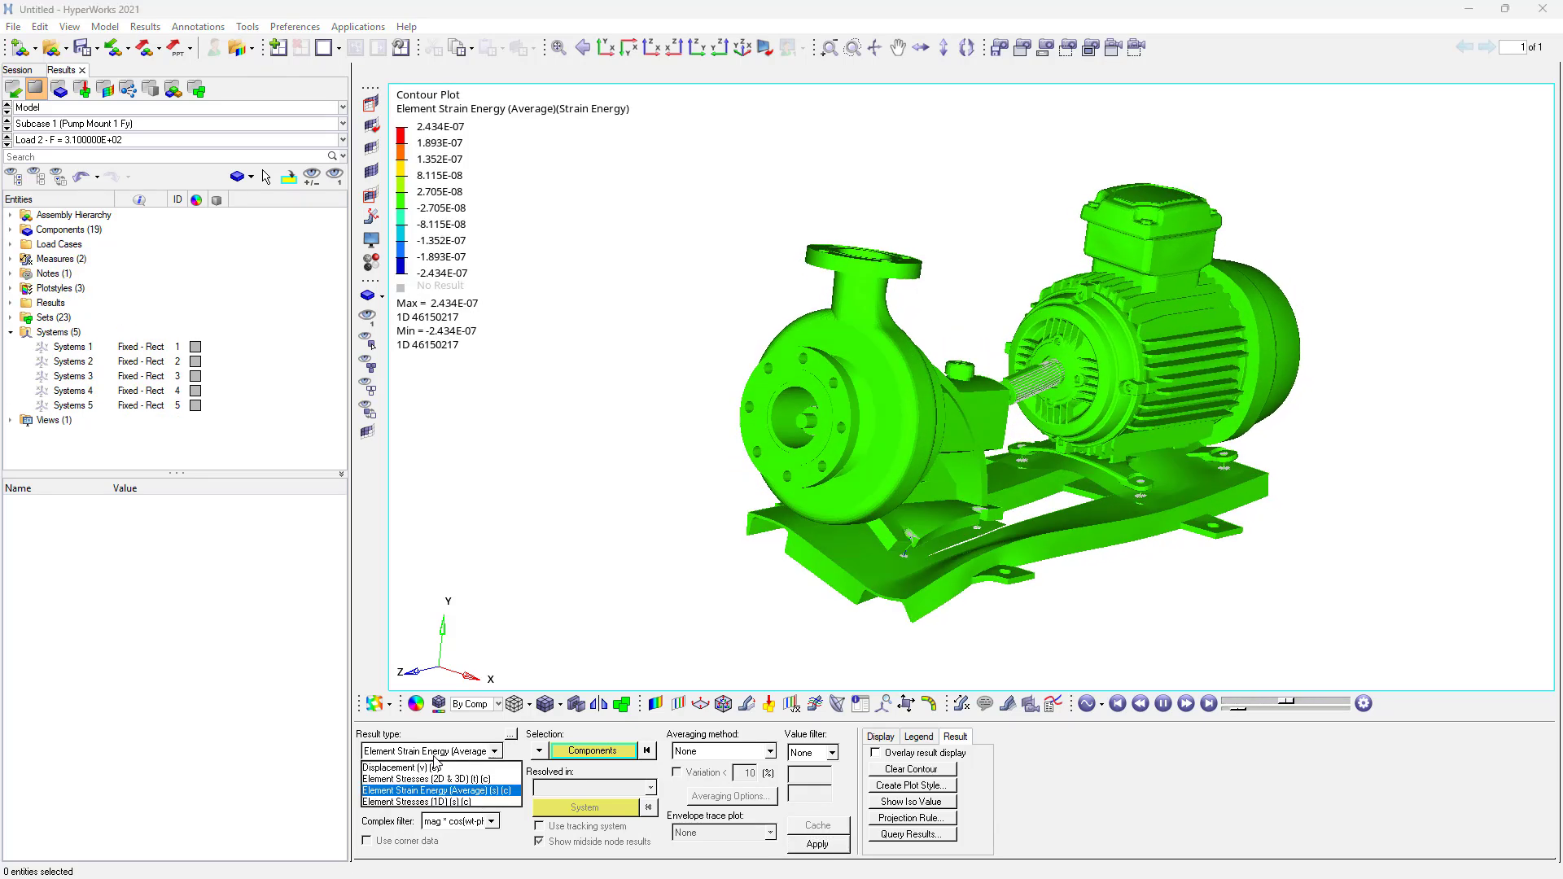
click(436, 779)
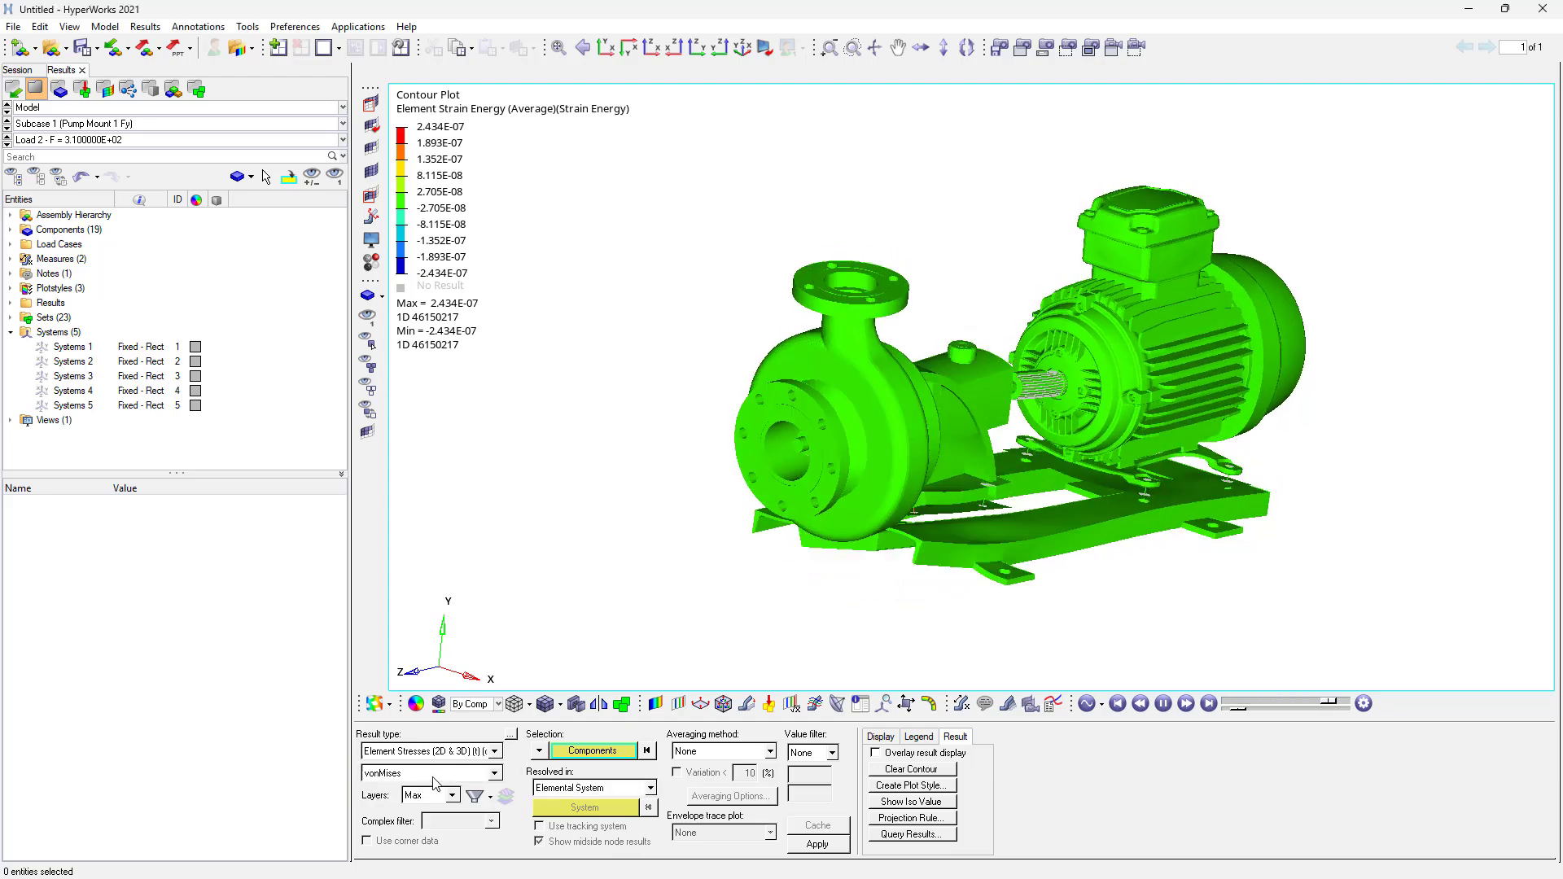
click(817, 845)
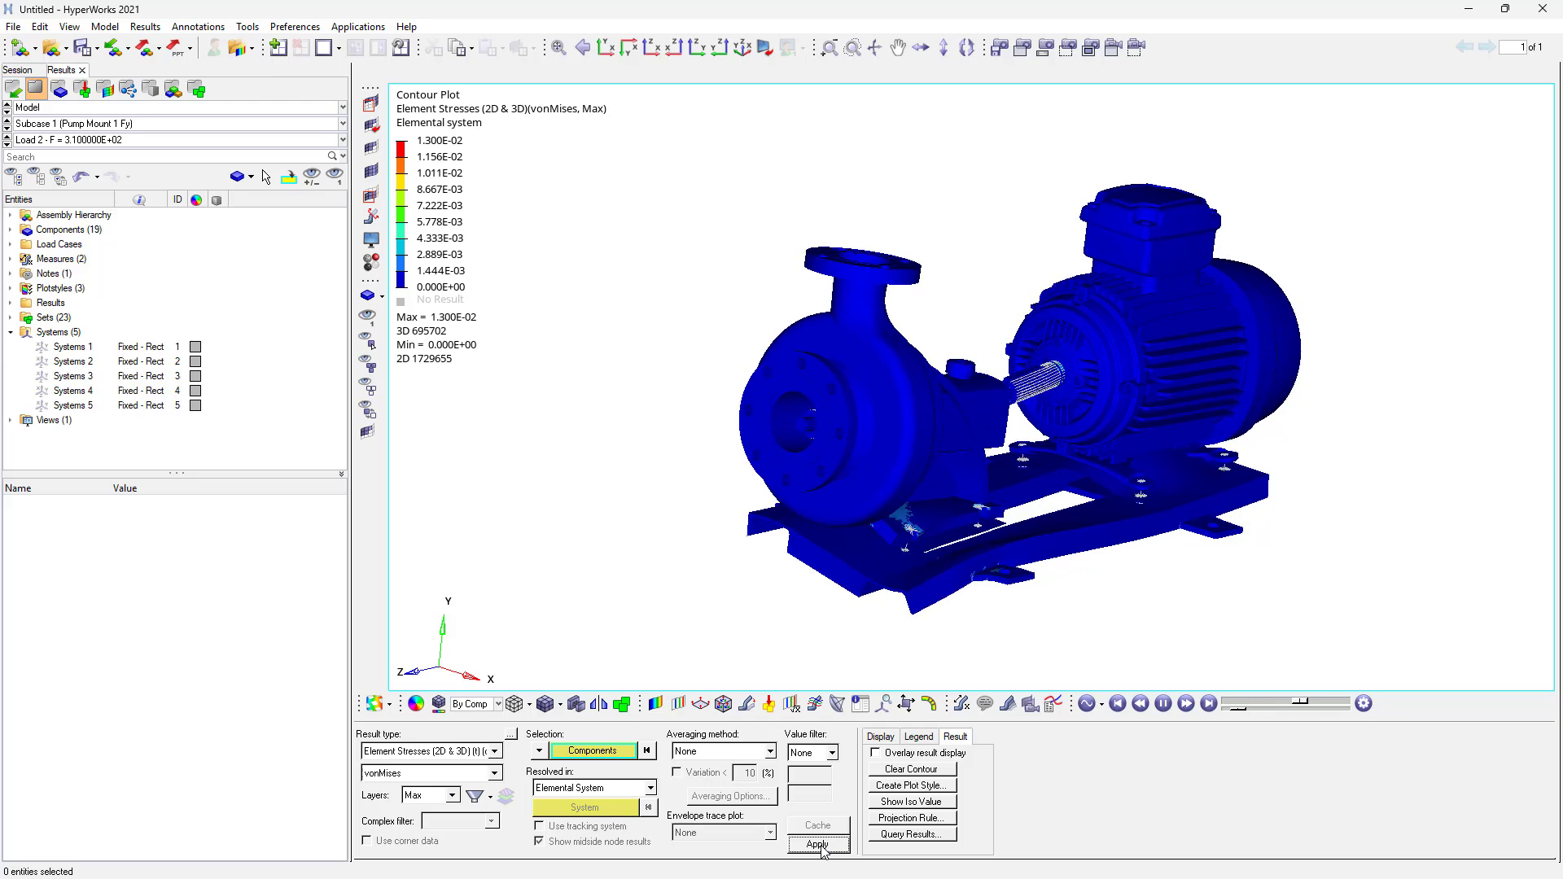
- Isolate the two mount plates under the pump and motor for contour viewing
mouse_move(975, 424)
ctrl+mouse_down()
mouse_move(965, 472)
mouse_move(948, 440)
mouse_move(968, 518)
ctrl+mouse_up()
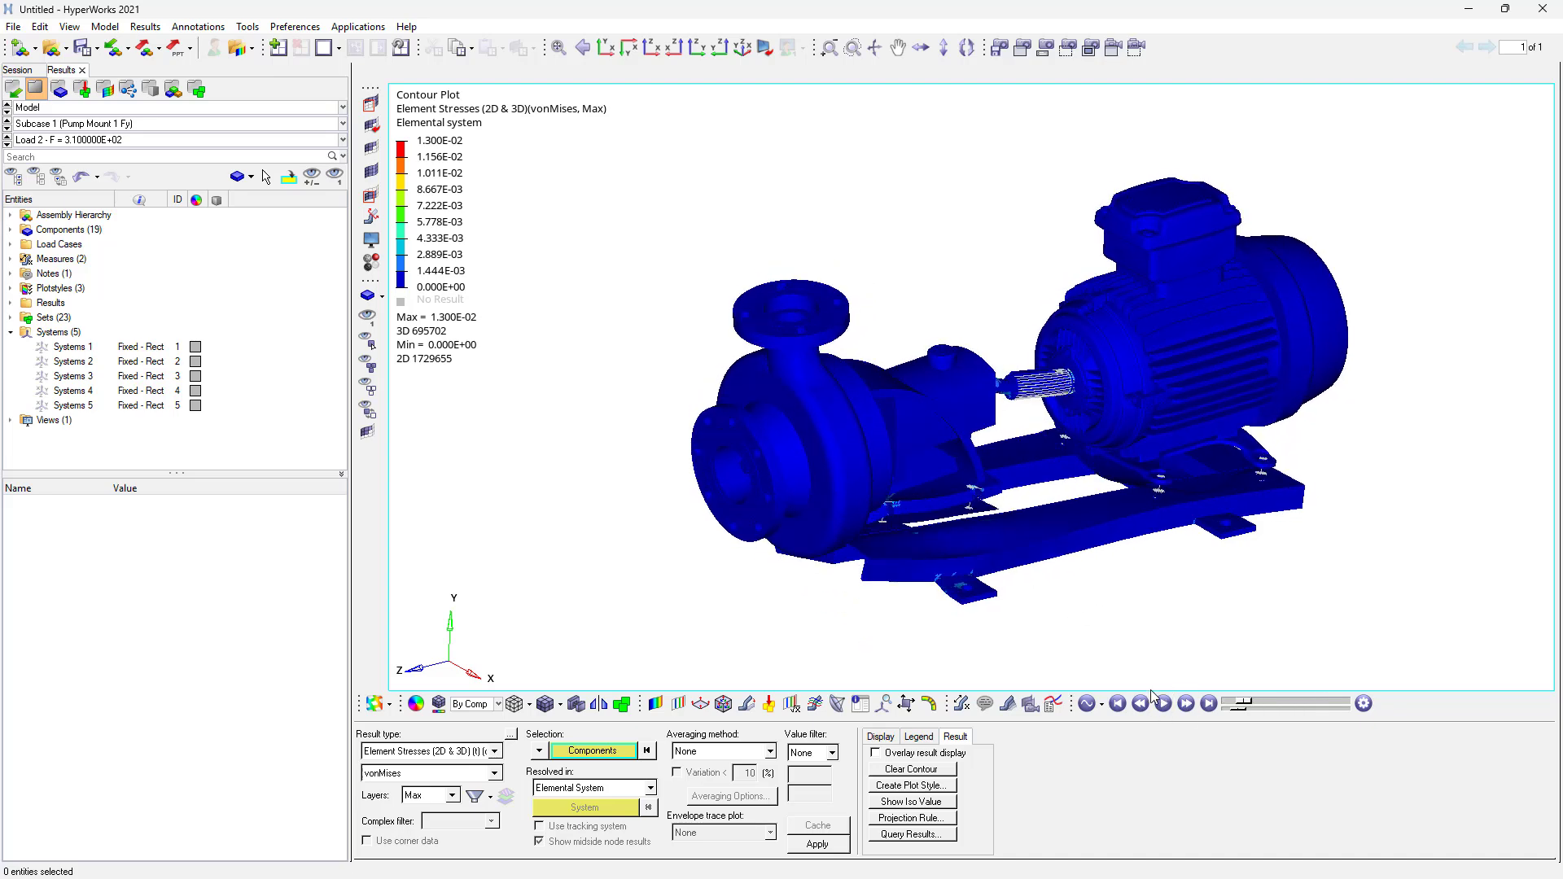
scroll(900, 529, up, 3)
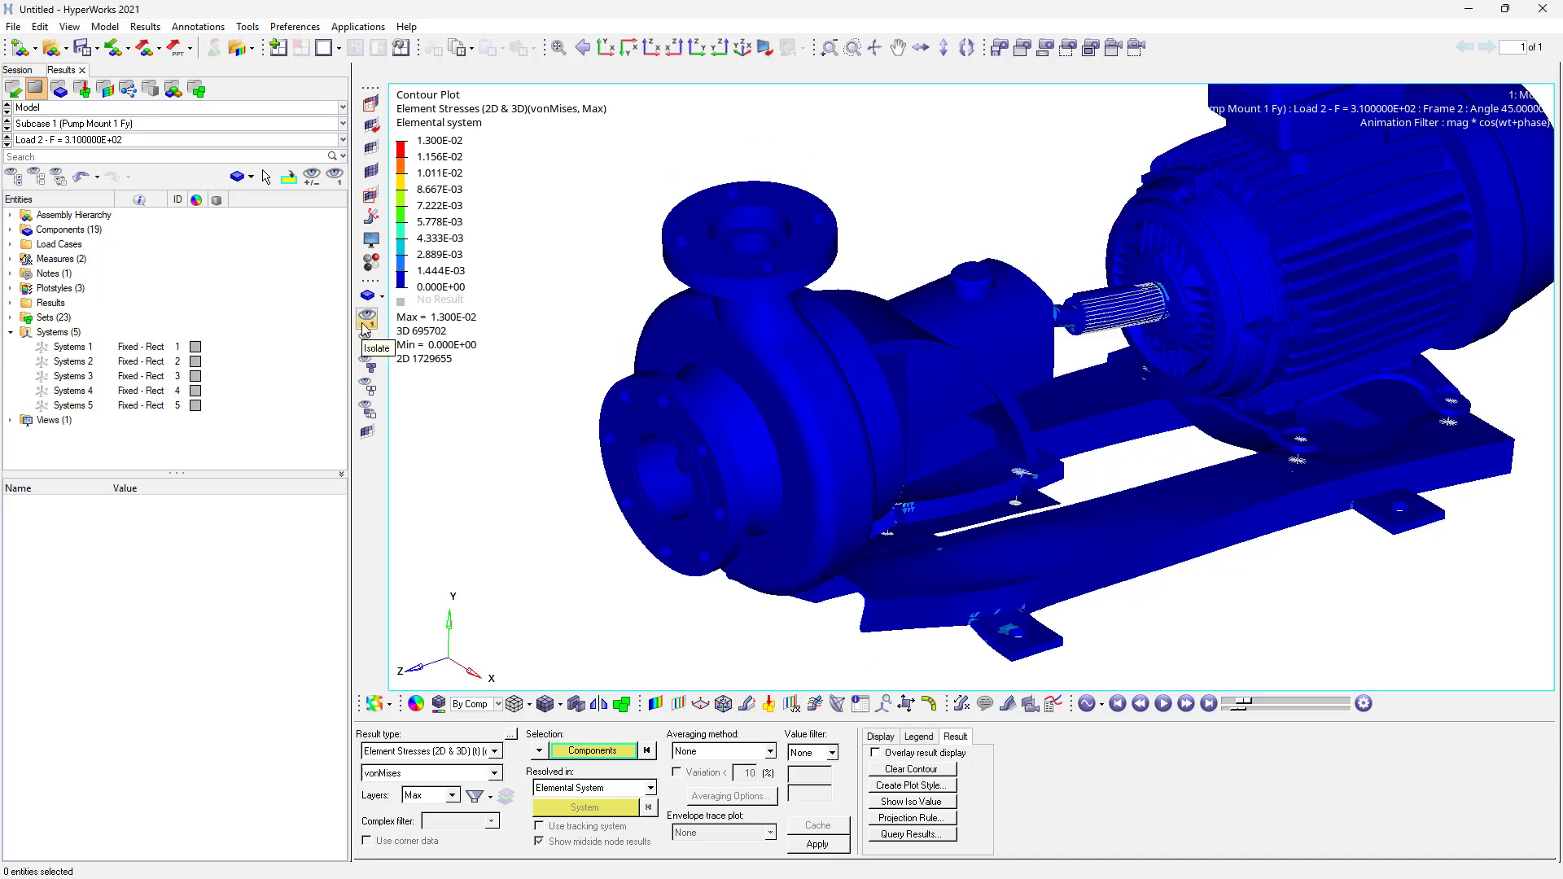
click(365, 324)
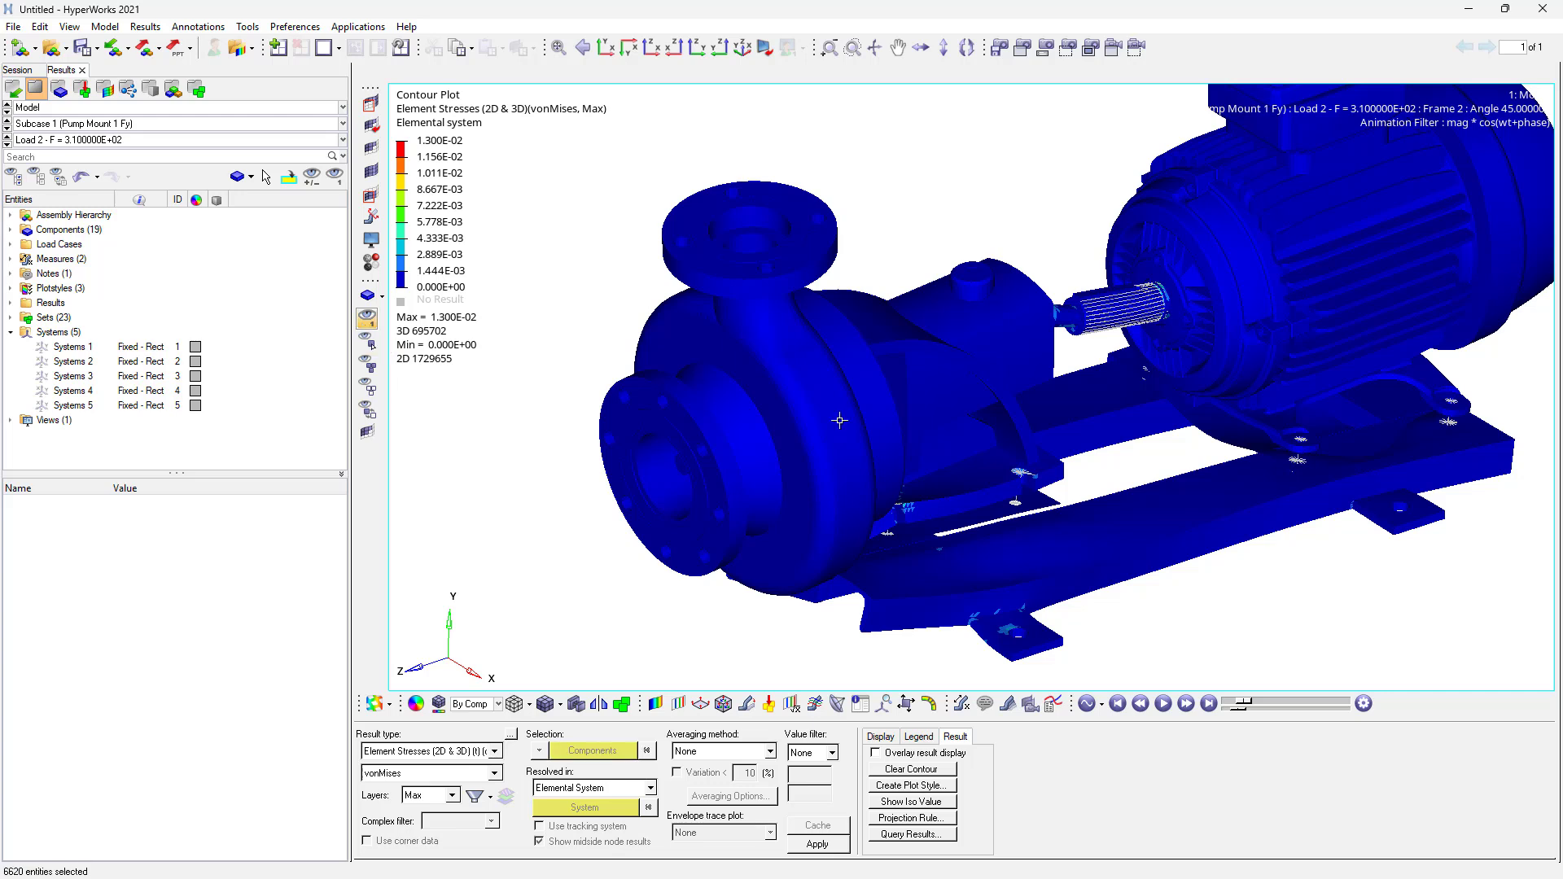
click(1042, 505)
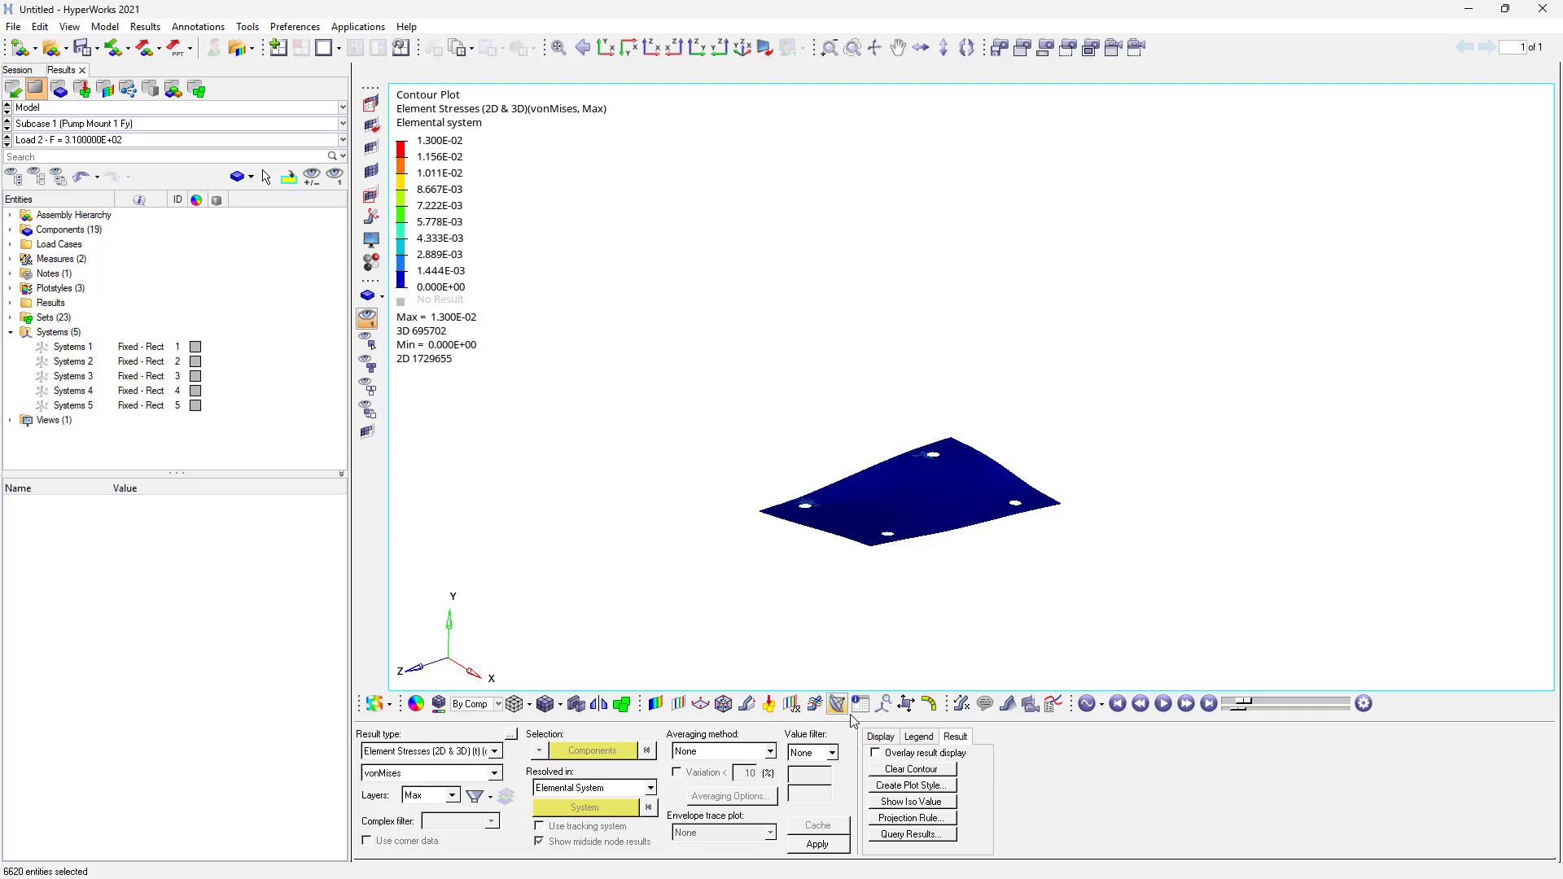
click(368, 413)
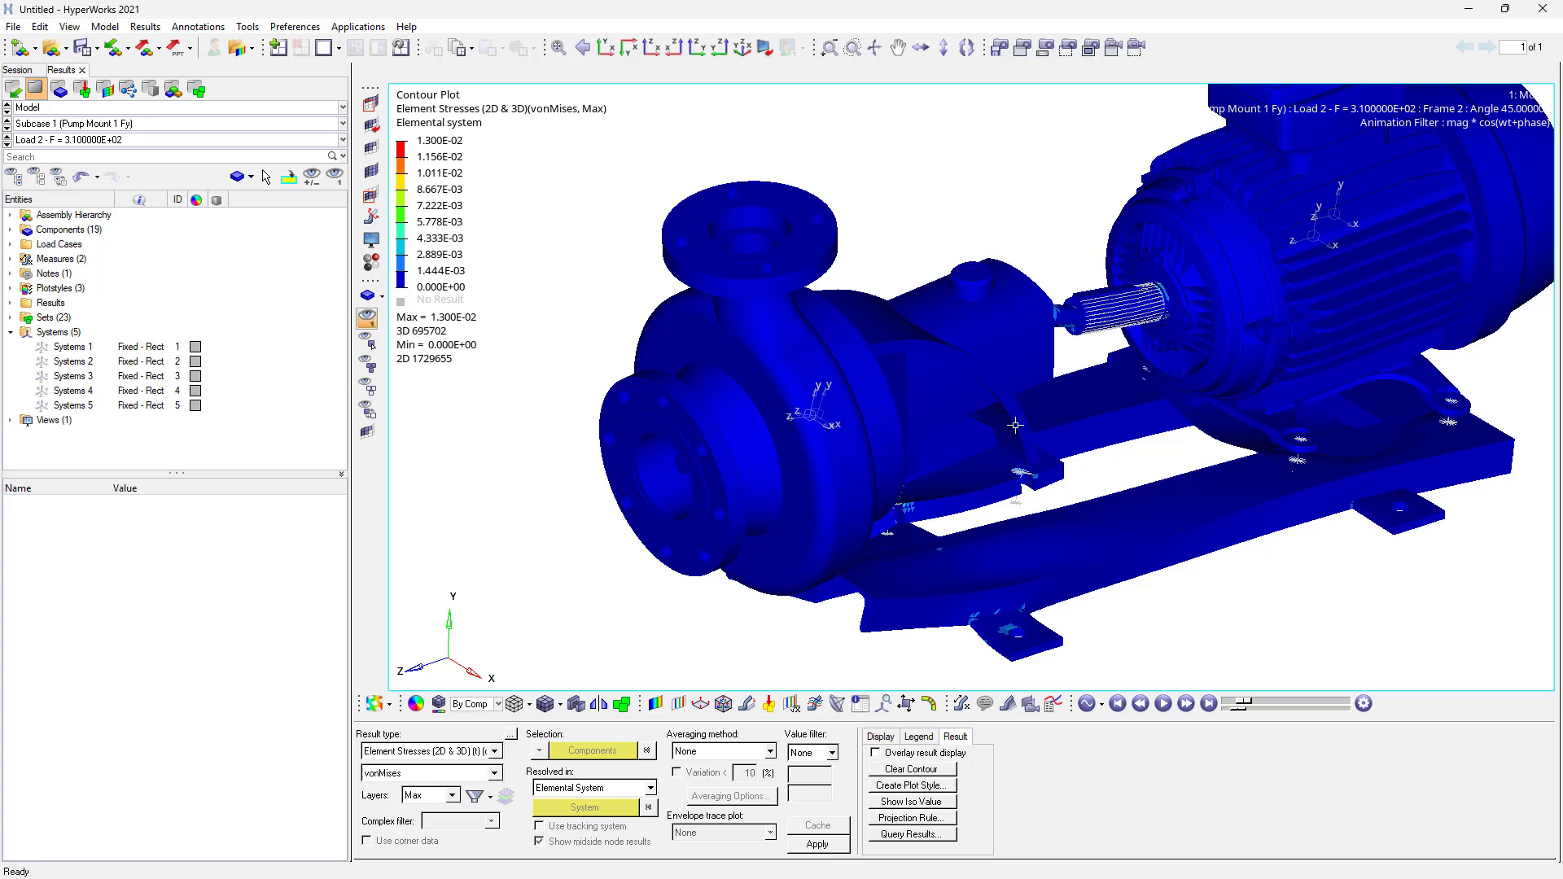
click(1230, 438)
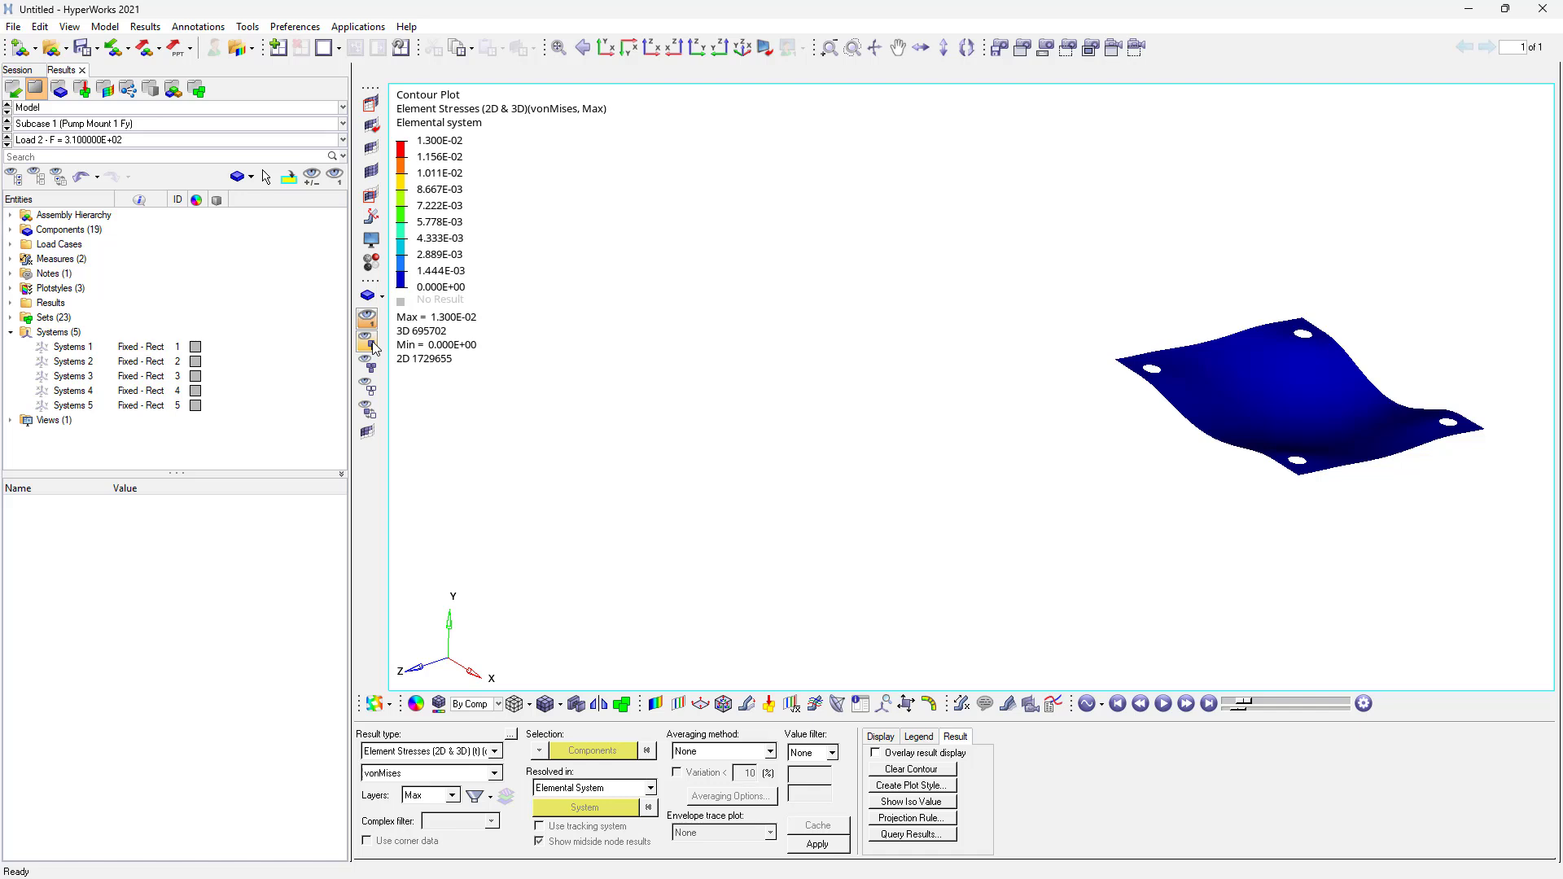
click(373, 345)
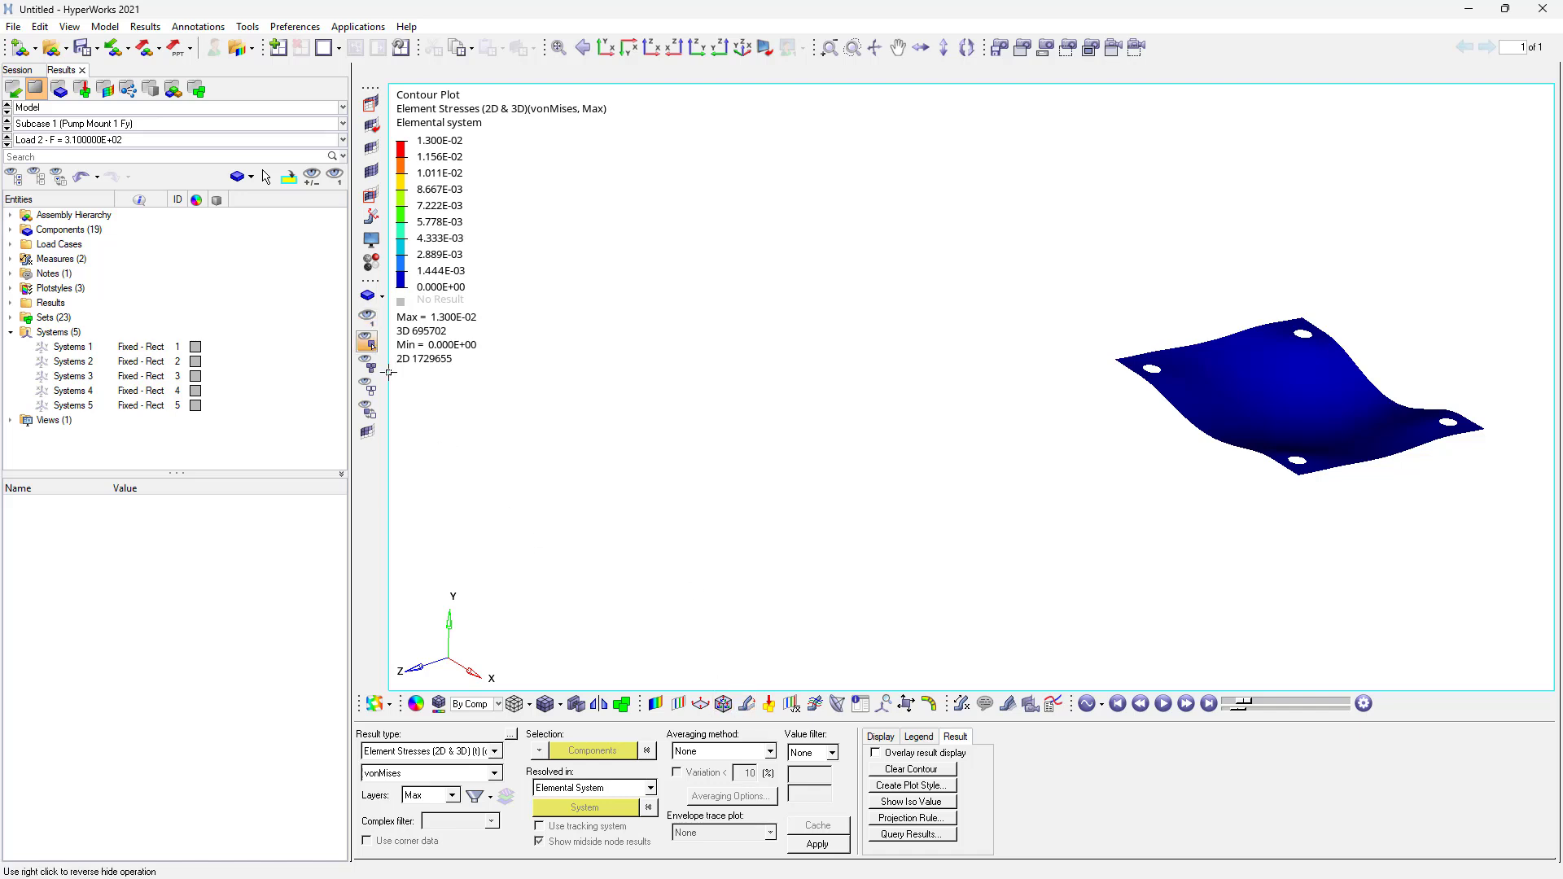
click(370, 414)
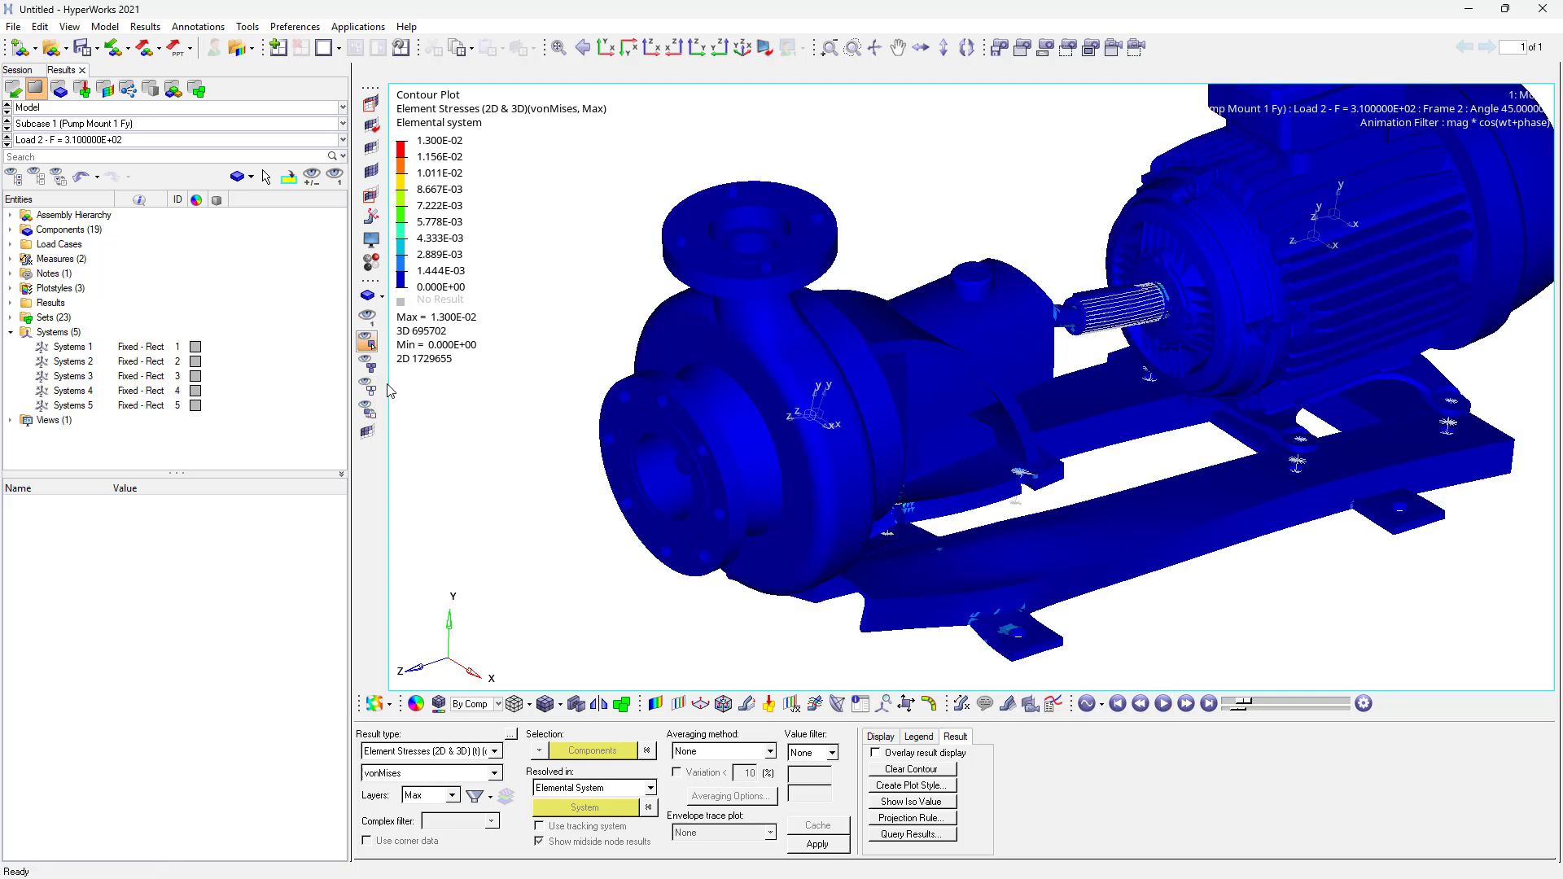
click(371, 410)
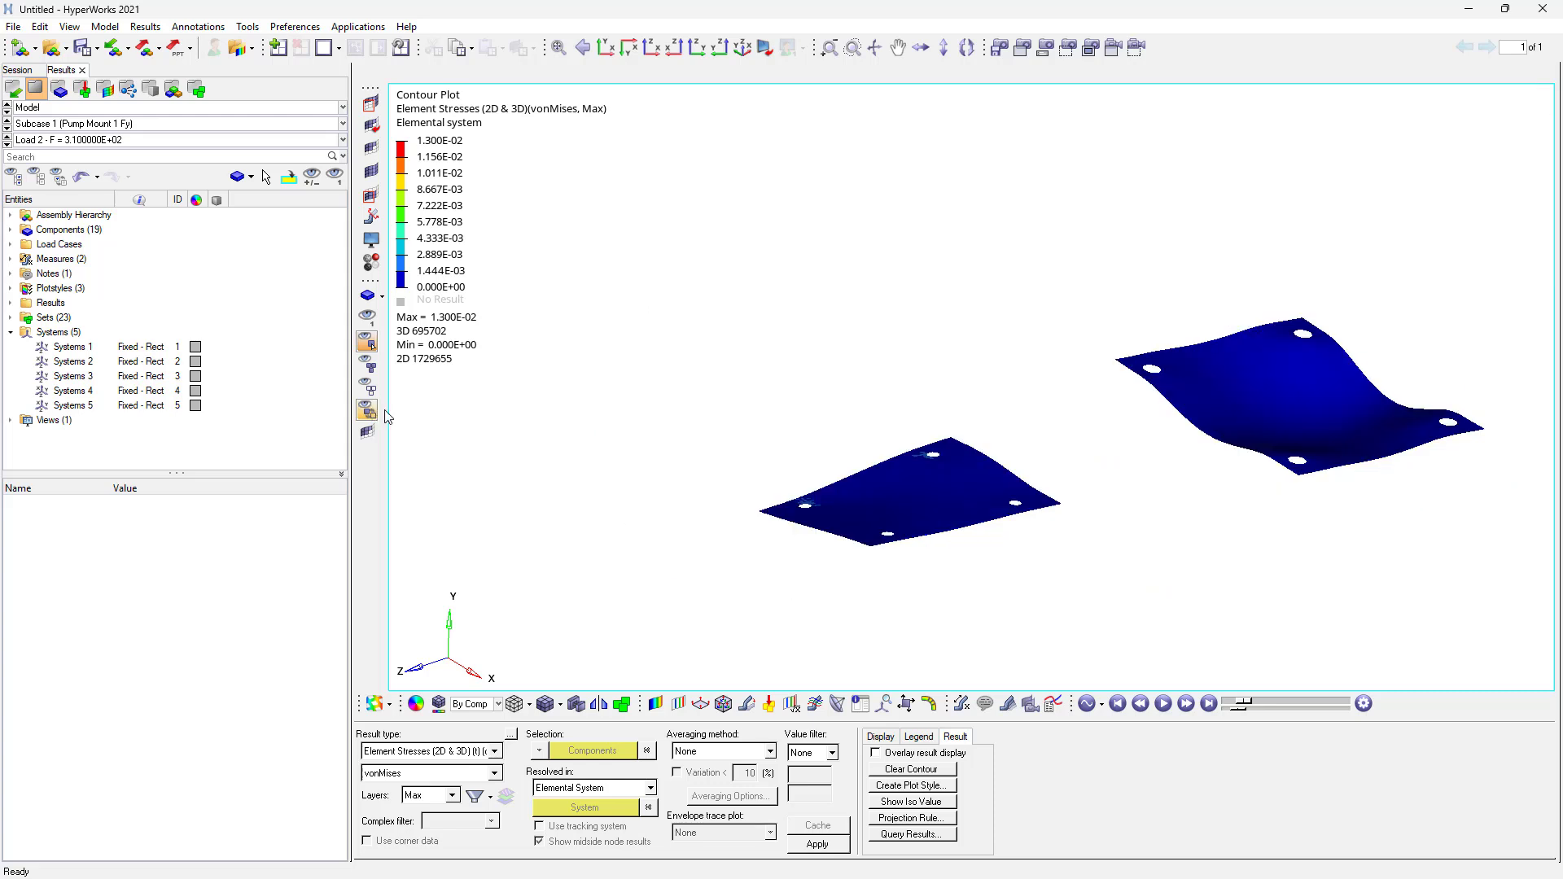
- Animate the plates and apply the von Mises contour to only the two displayed components
click(1162, 703)
click(572, 752)
click(571, 779)
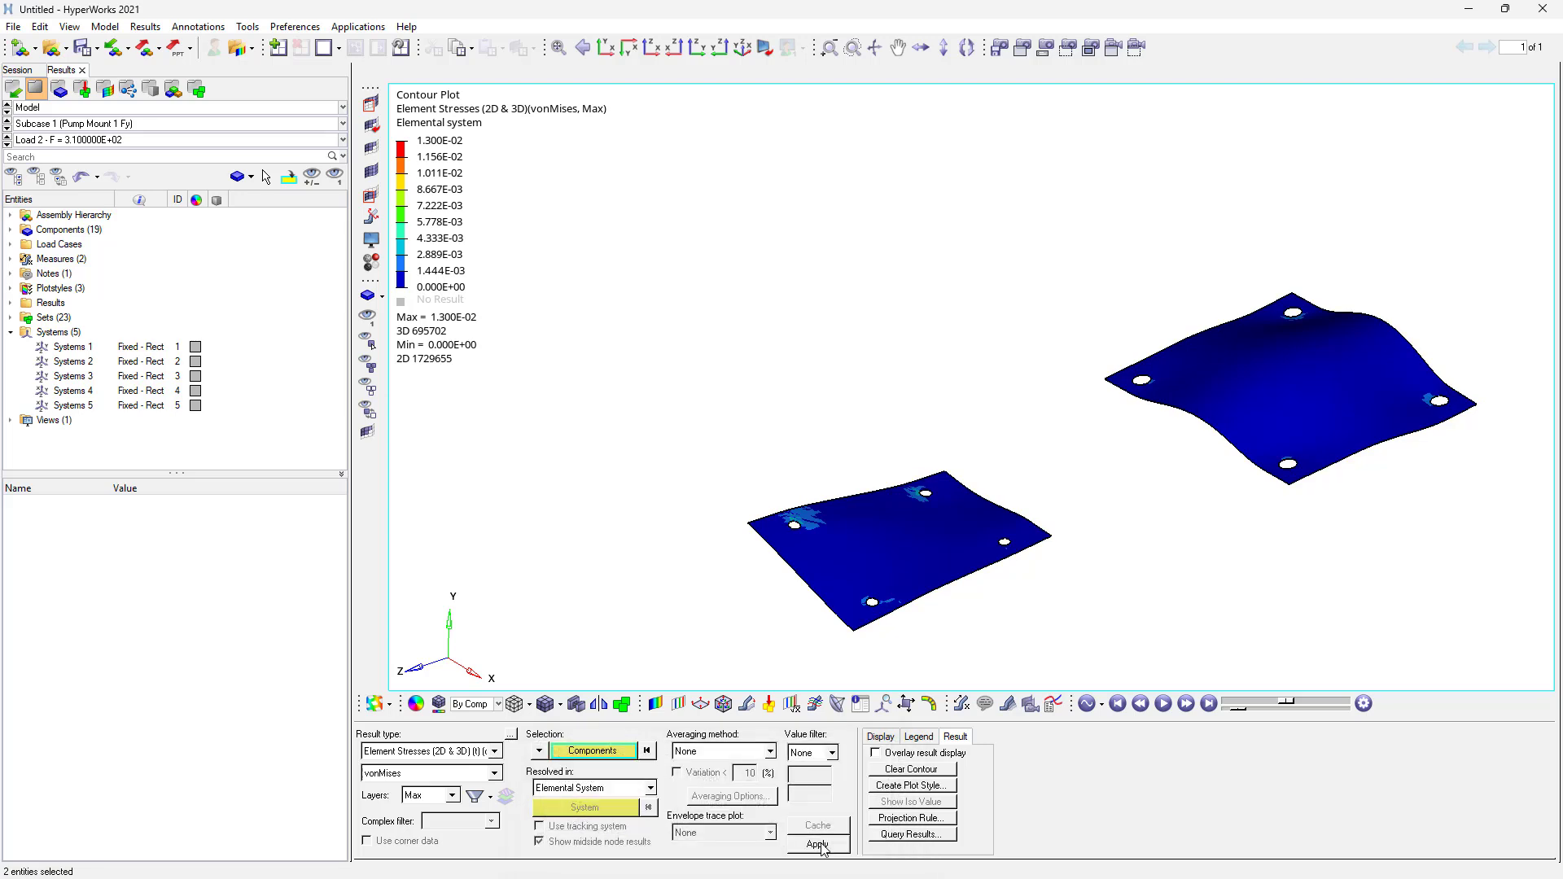
click(817, 844)
- Step through Subcases 2 to 4 and the Load 1 frequency to compare the plates' stress contours
mouse_move(1135, 394)
ctrl+mouse_down()
mouse_move(1158, 394)
mouse_move(1131, 432)
mouse_move(1134, 394)
mouse_move(1151, 418)
ctrl+mouse_up()
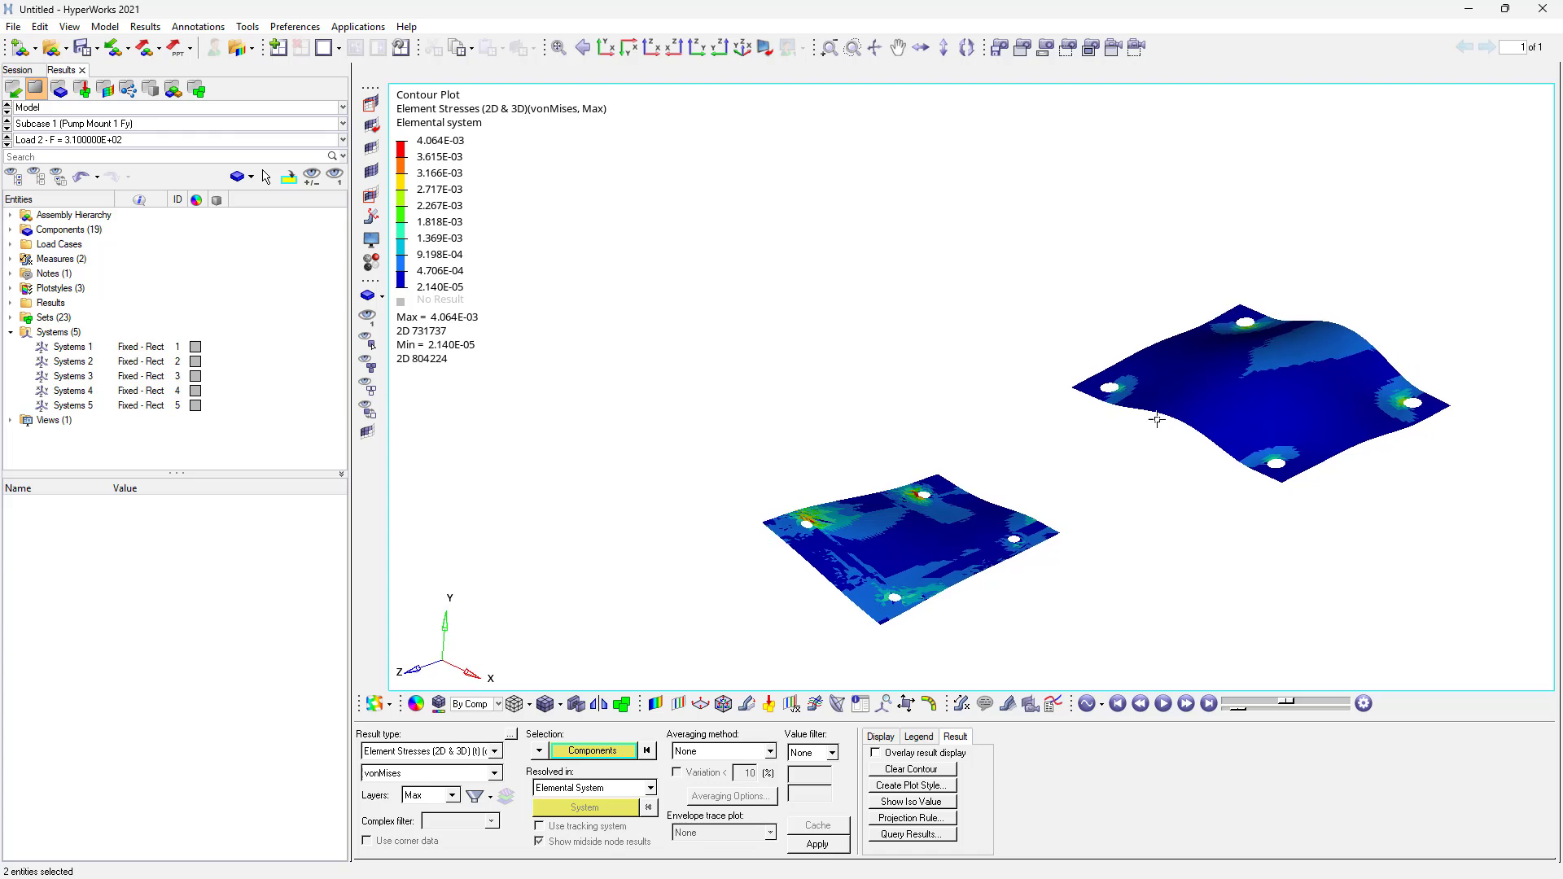
click(1162, 703)
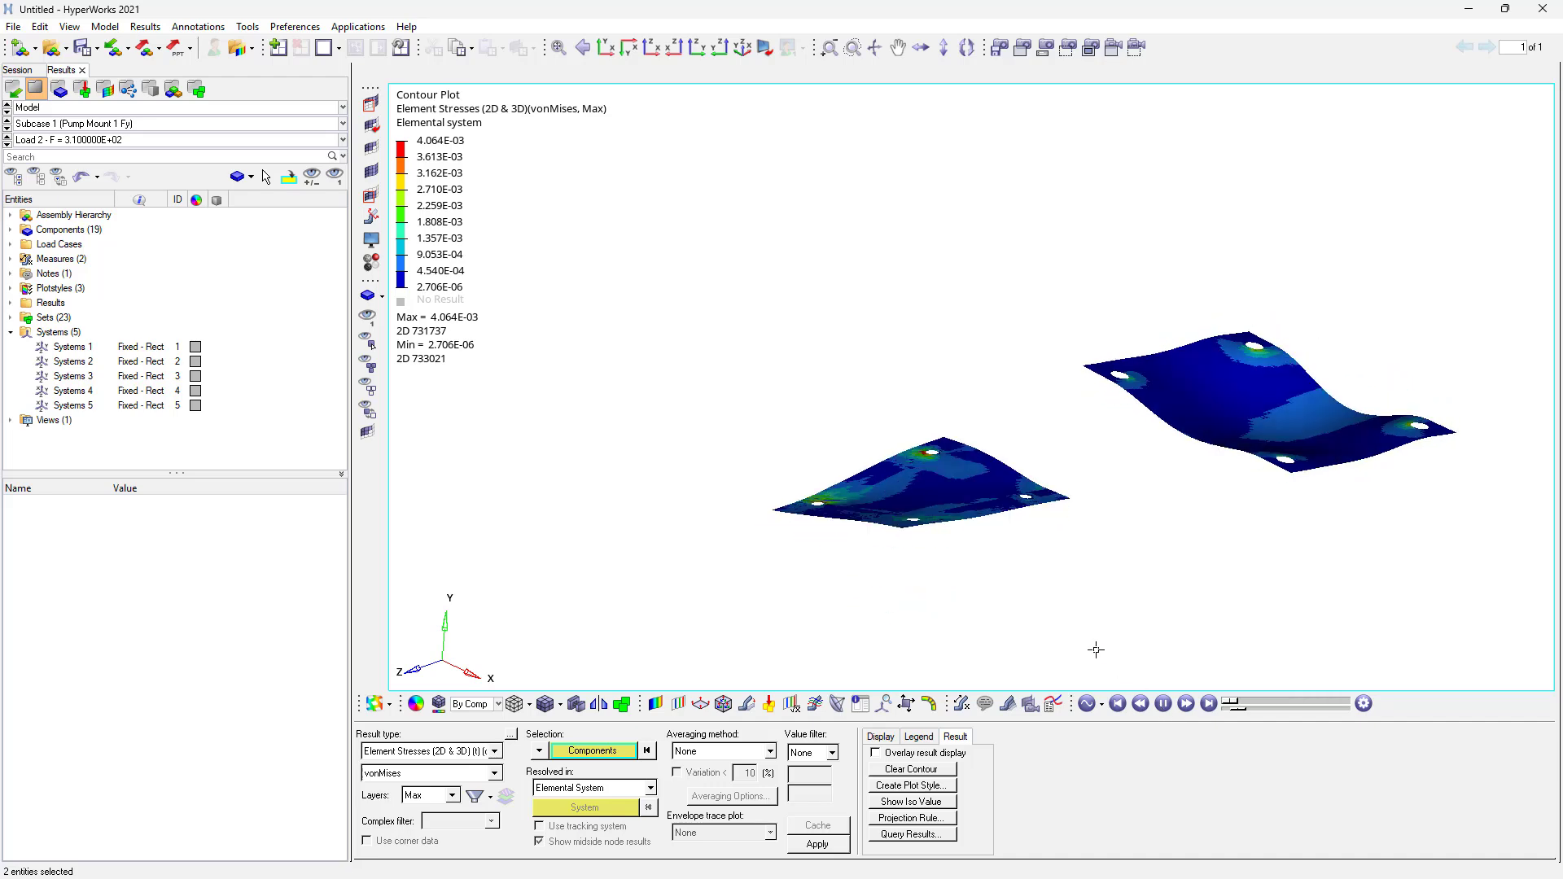
click(6, 127)
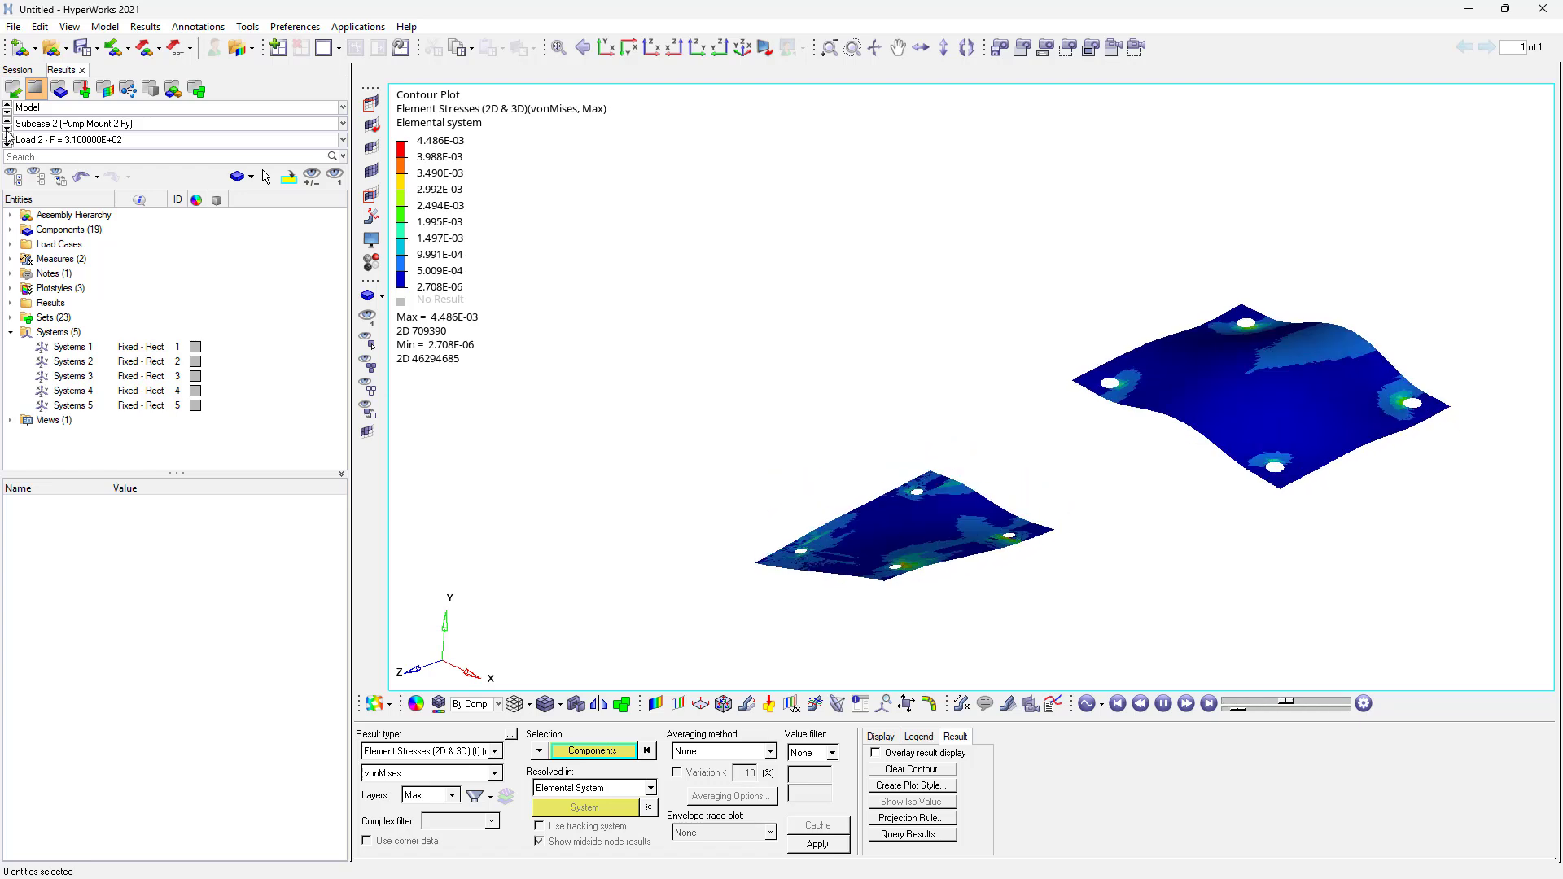
click(6, 128)
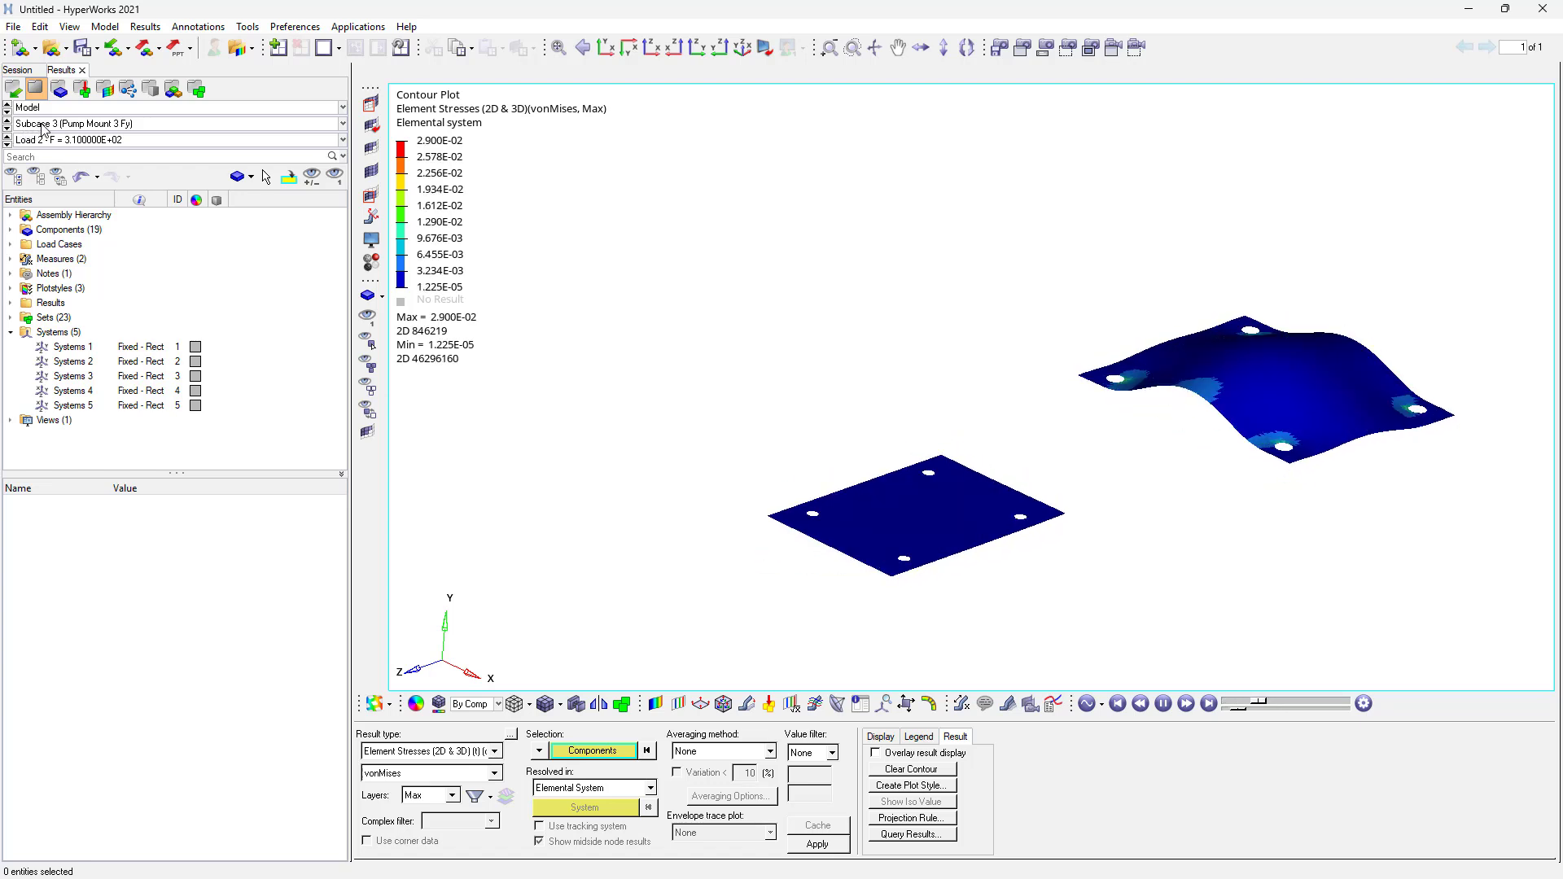
click(56, 142)
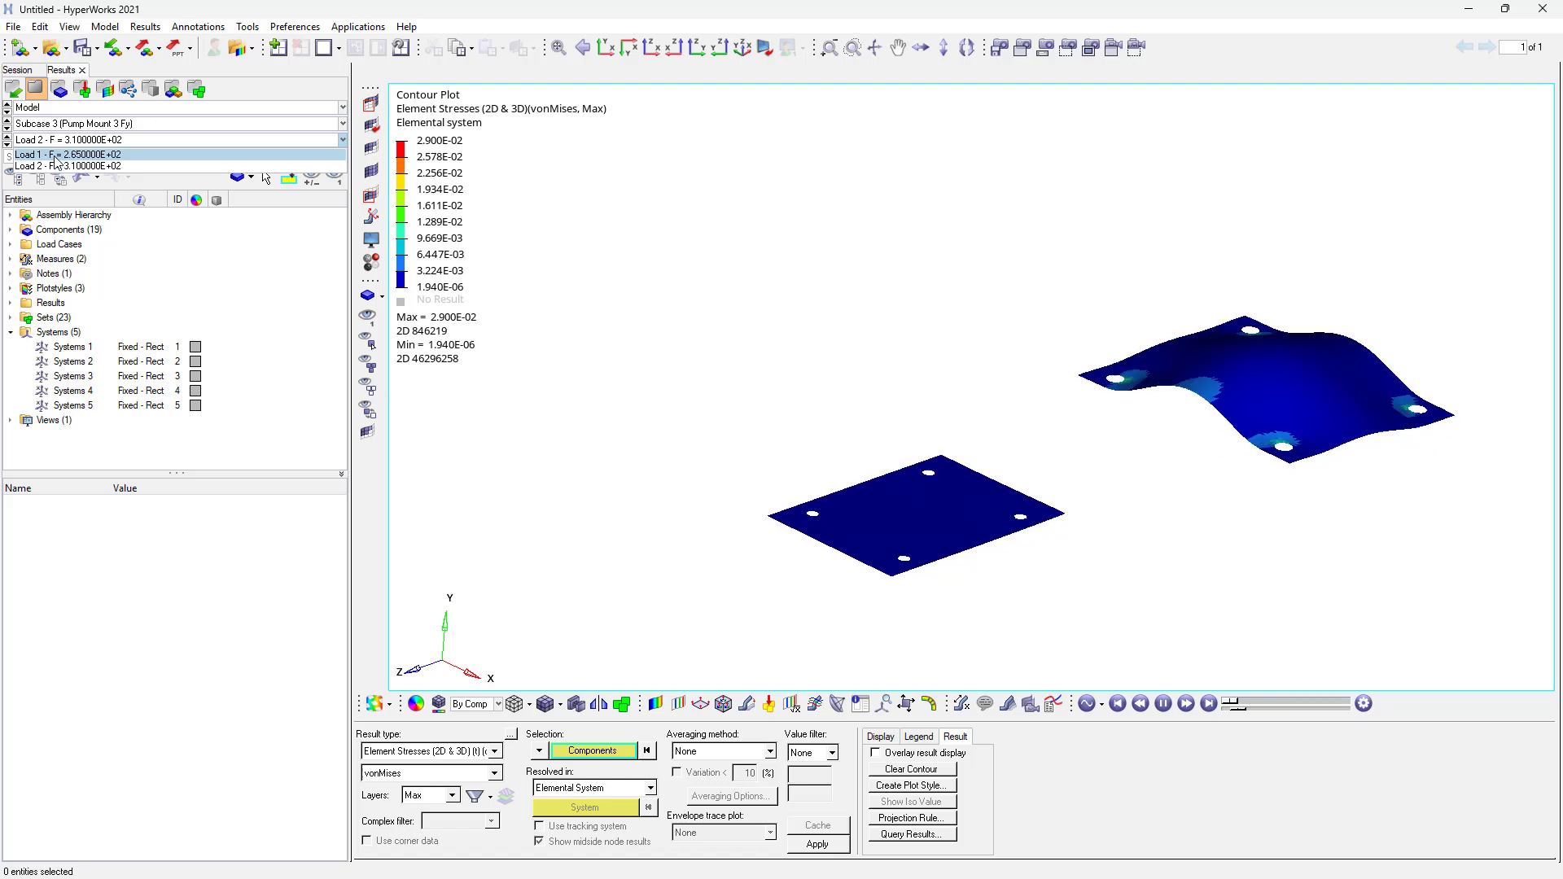
click(55, 155)
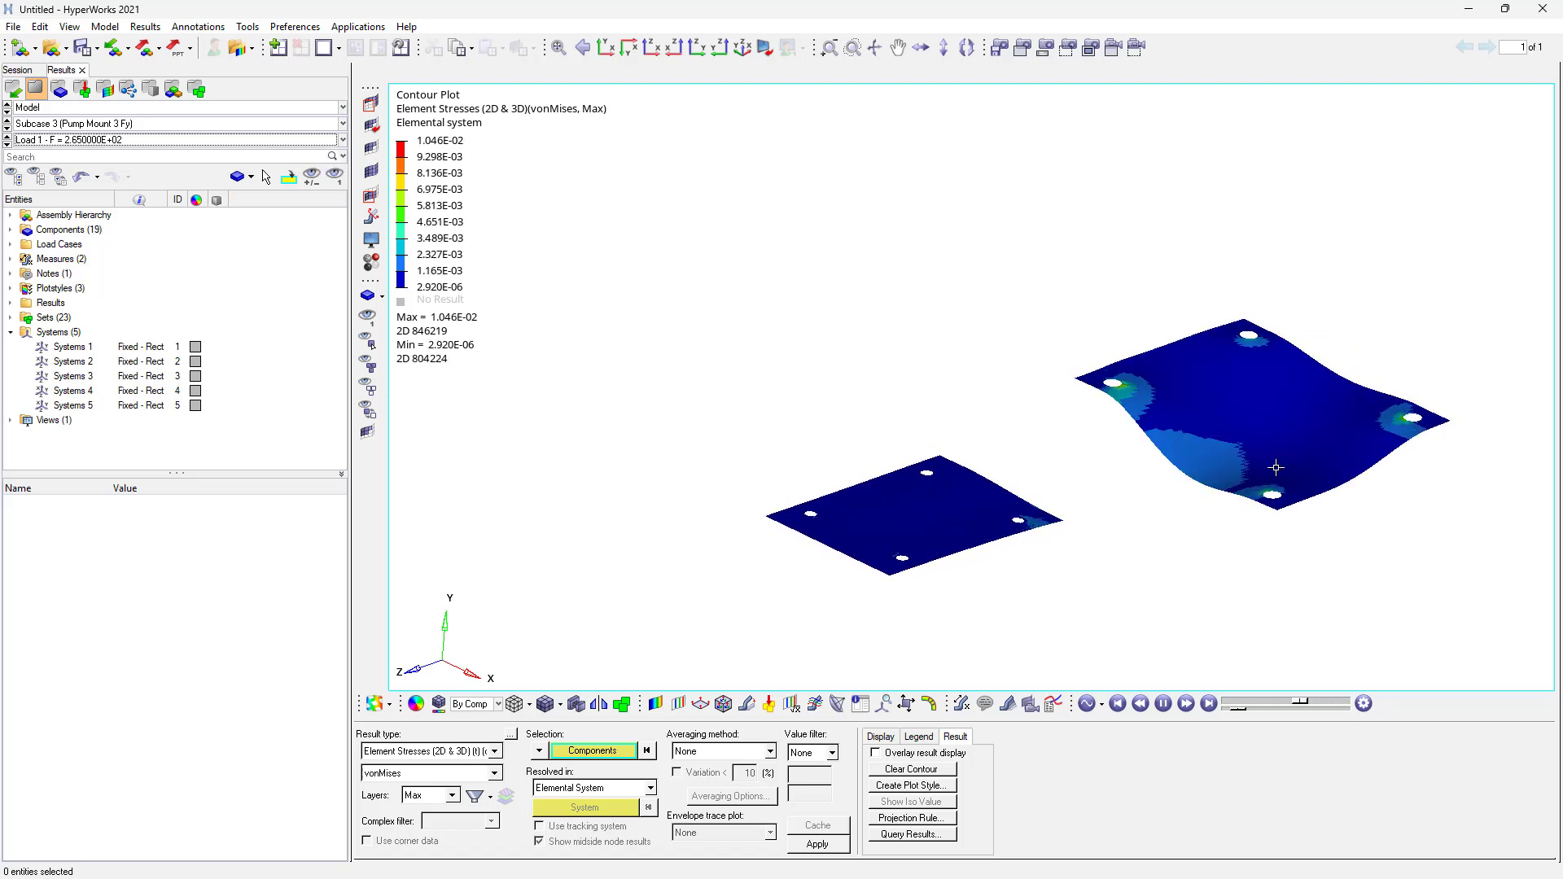
click(6, 128)
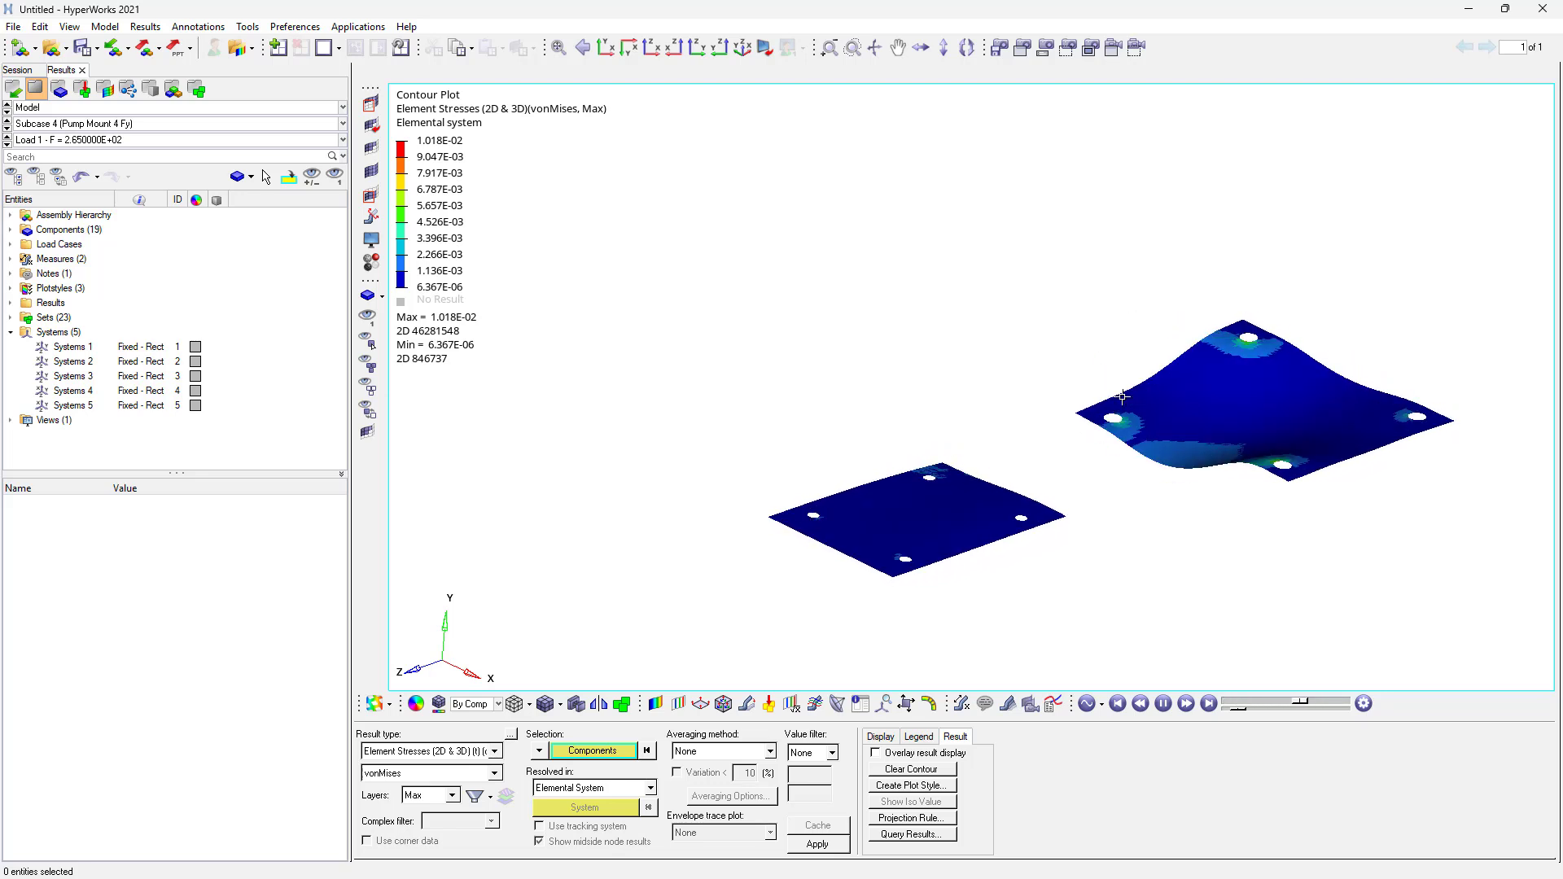
- Switch the plate contour to displacement magnitude and animate it
click(1162, 705)
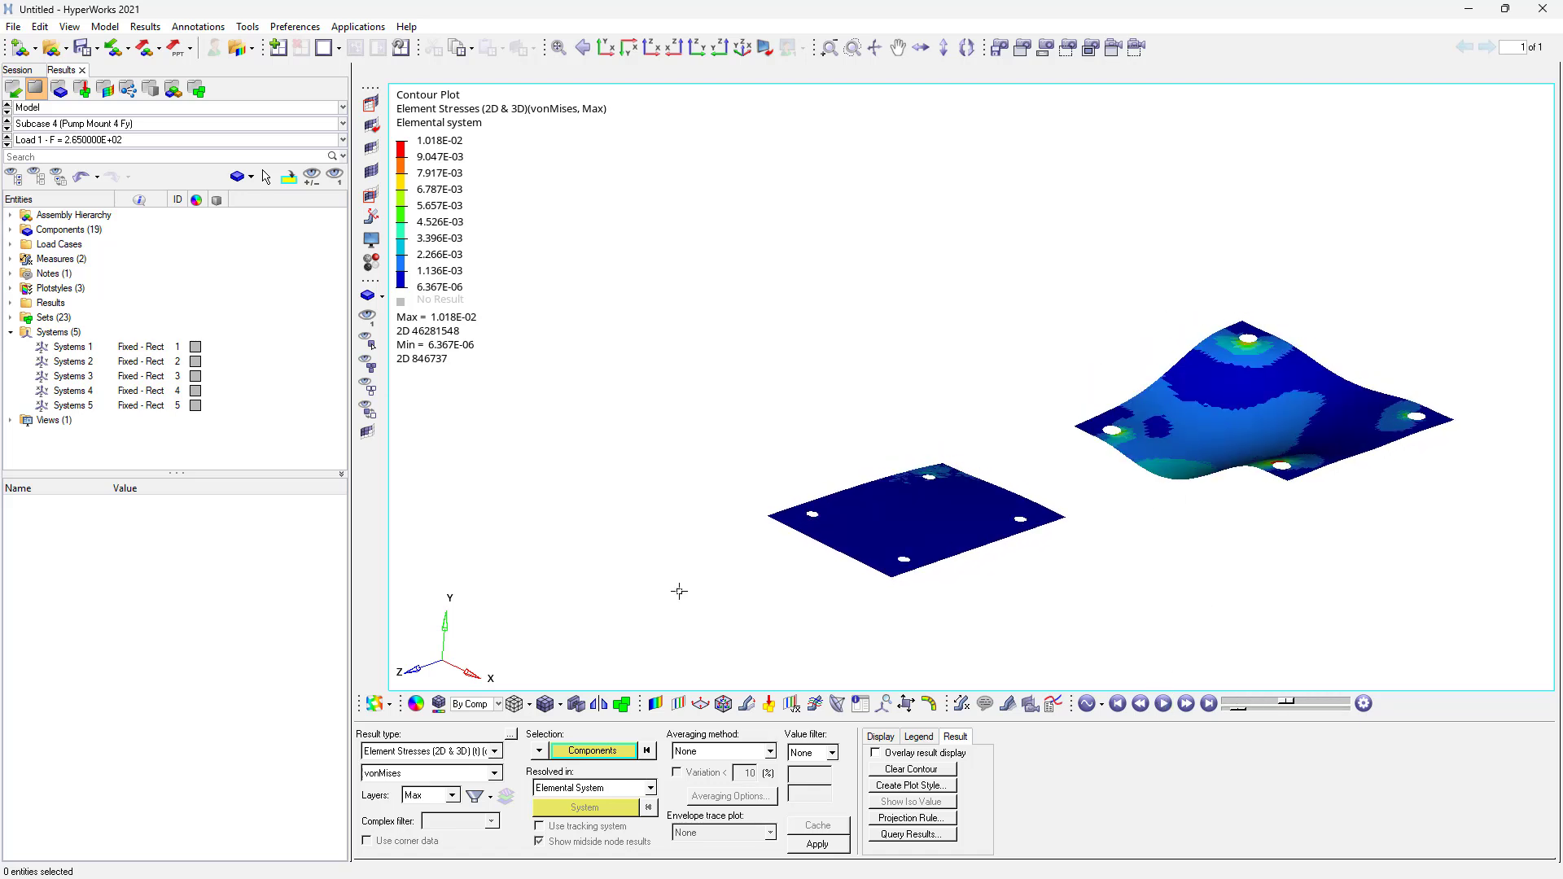
click(413, 751)
click(413, 770)
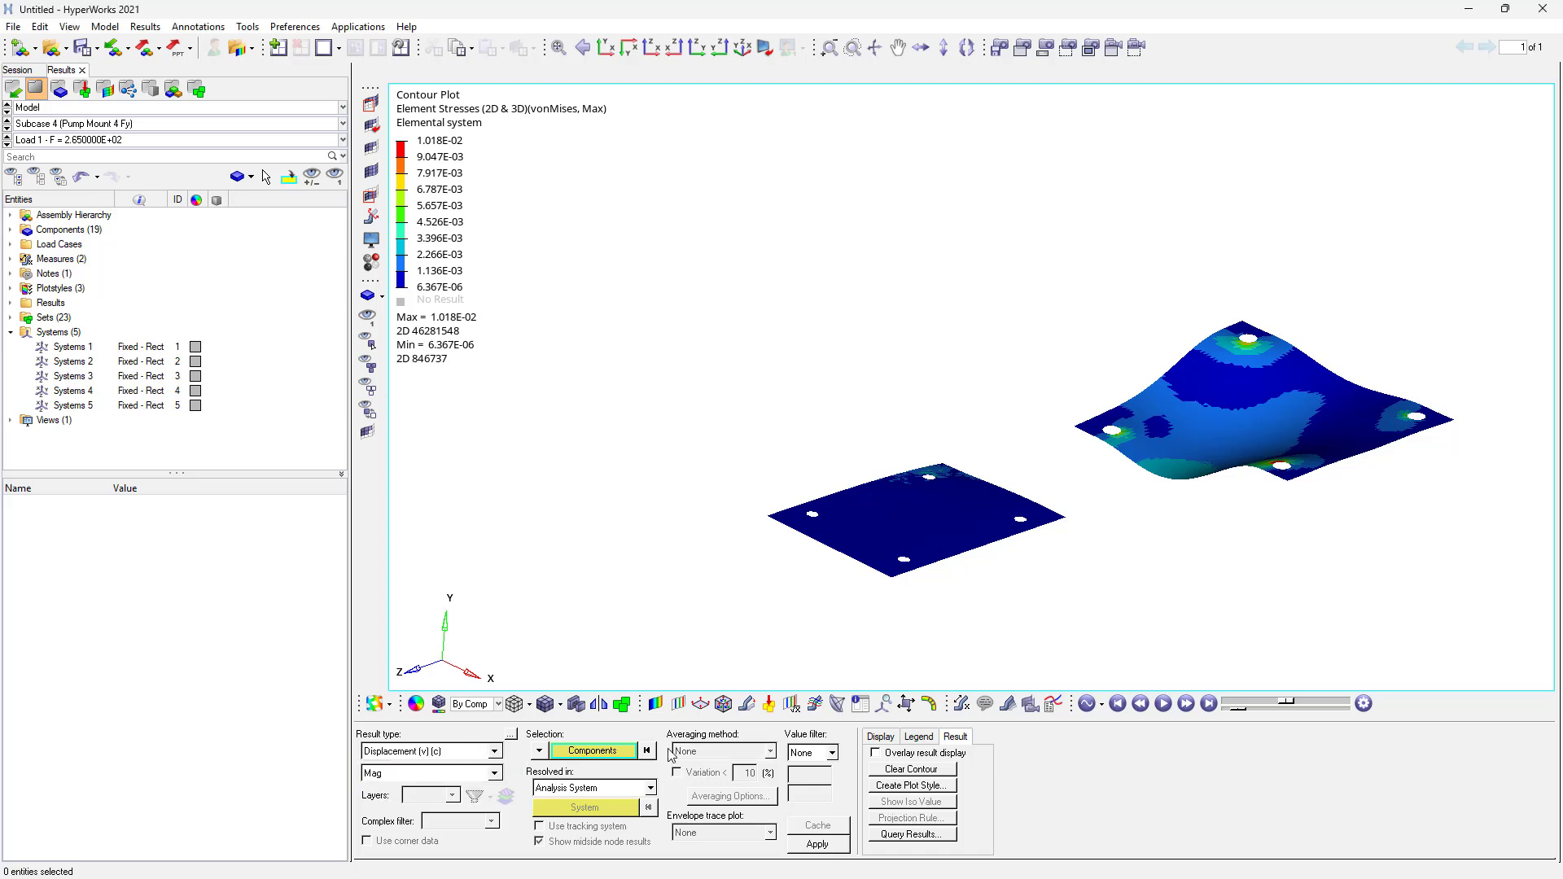
click(819, 845)
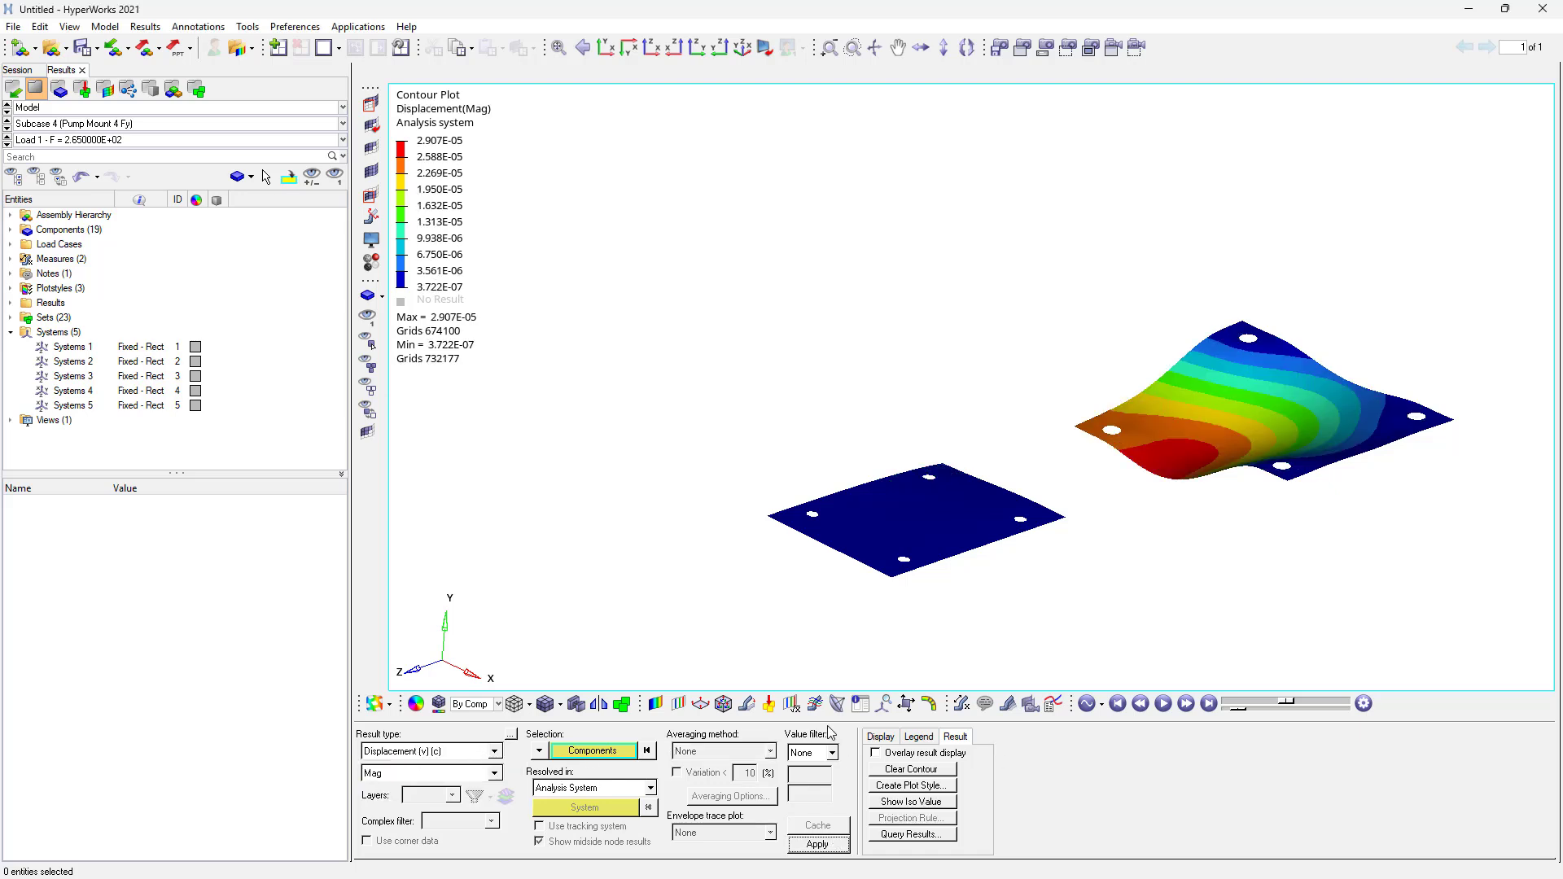
click(1162, 705)
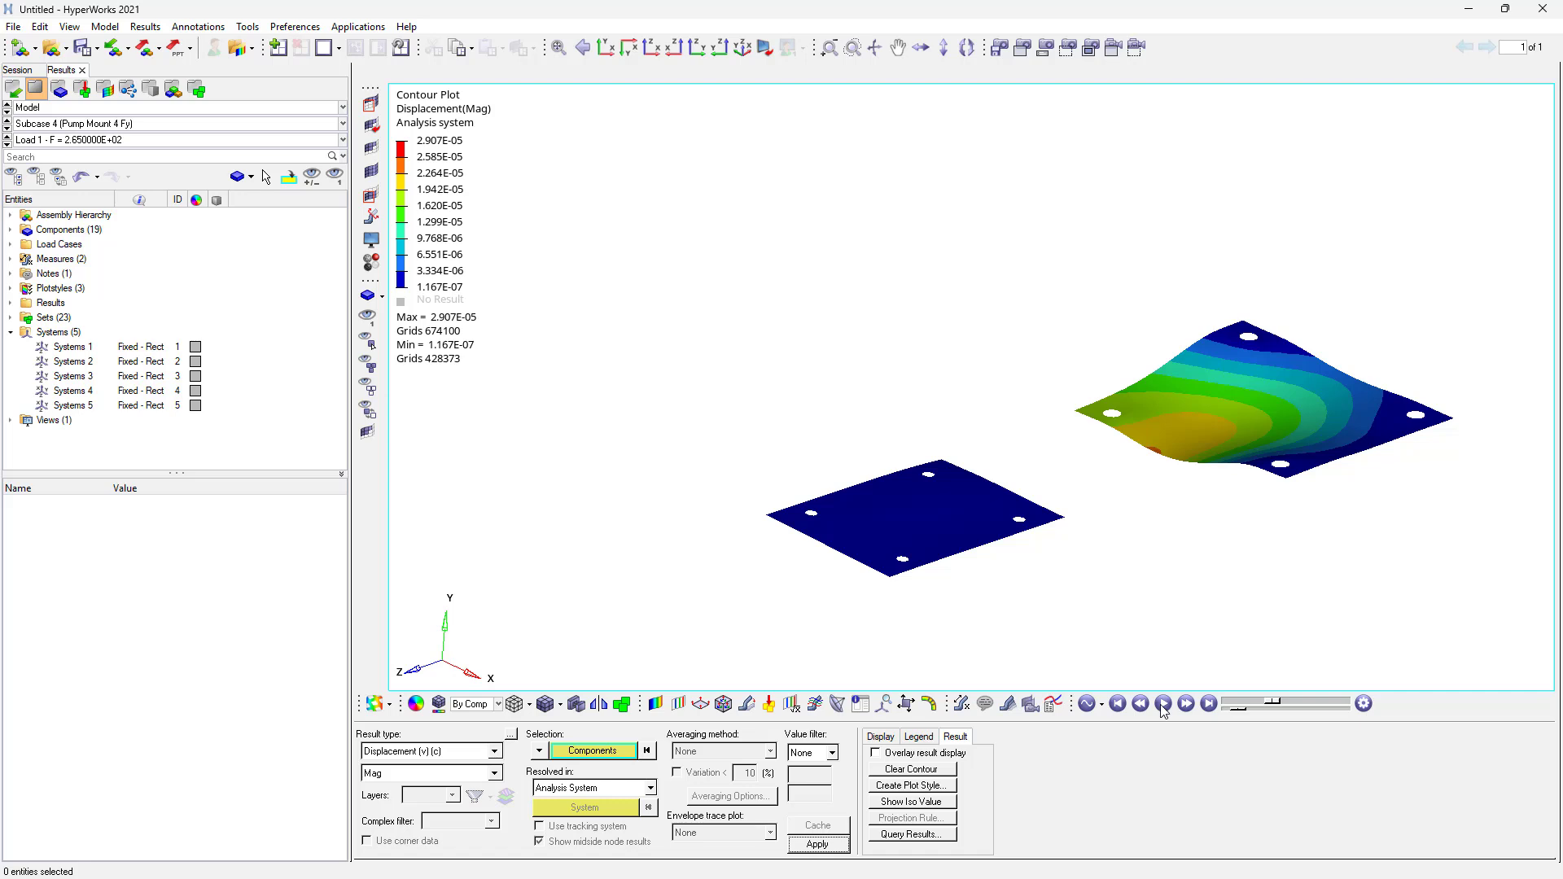
- Cycle through the mount subcases and load frequencies to compare the animated plate displacement contours
click(7, 126)
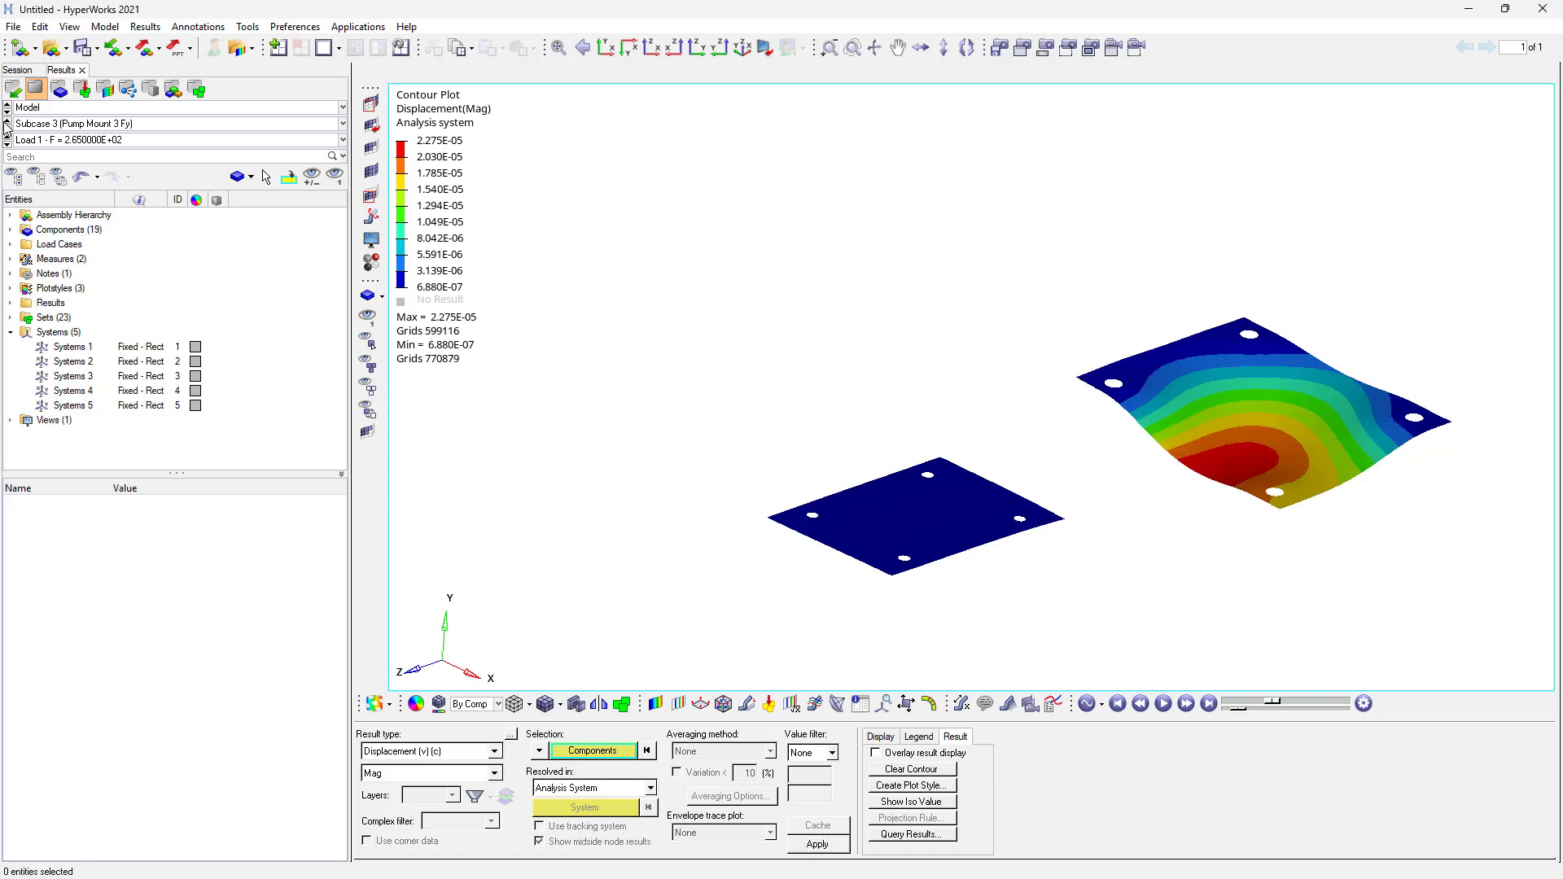
click(1164, 705)
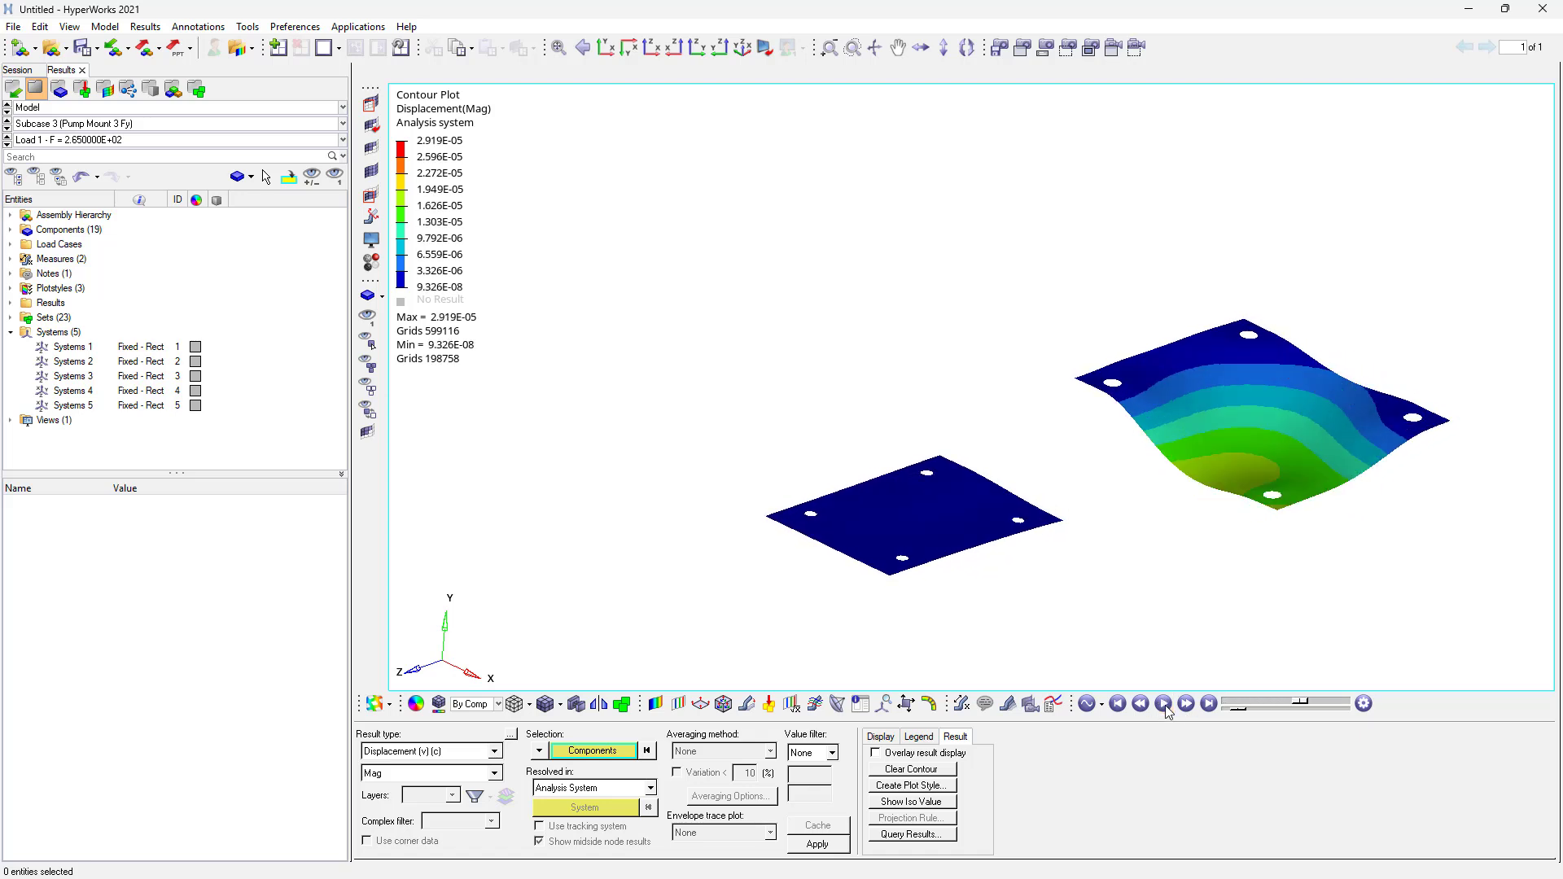
click(7, 121)
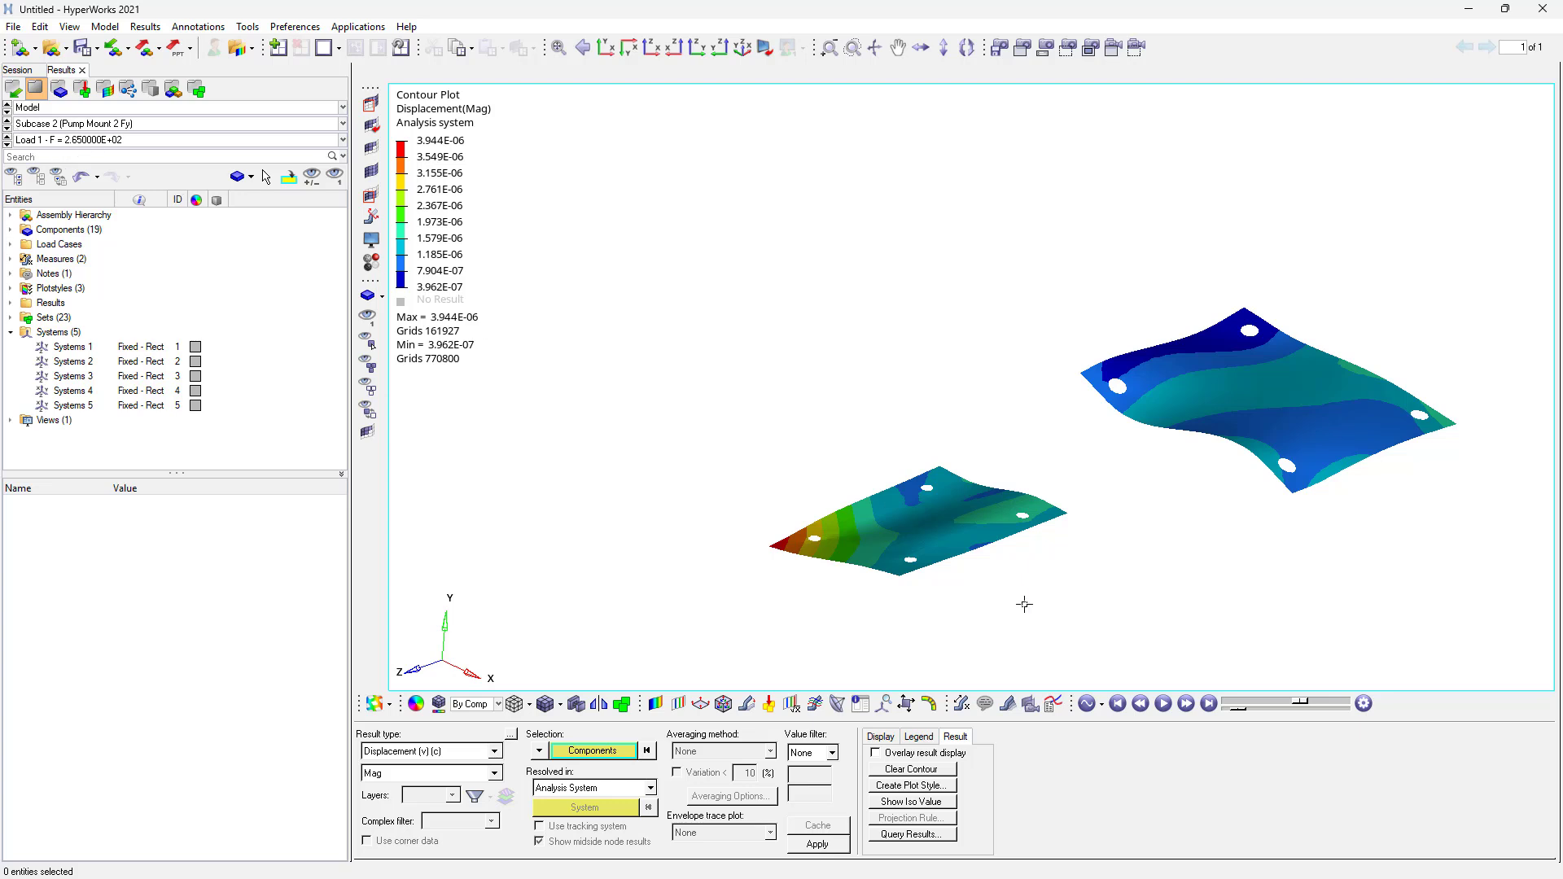
click(1163, 704)
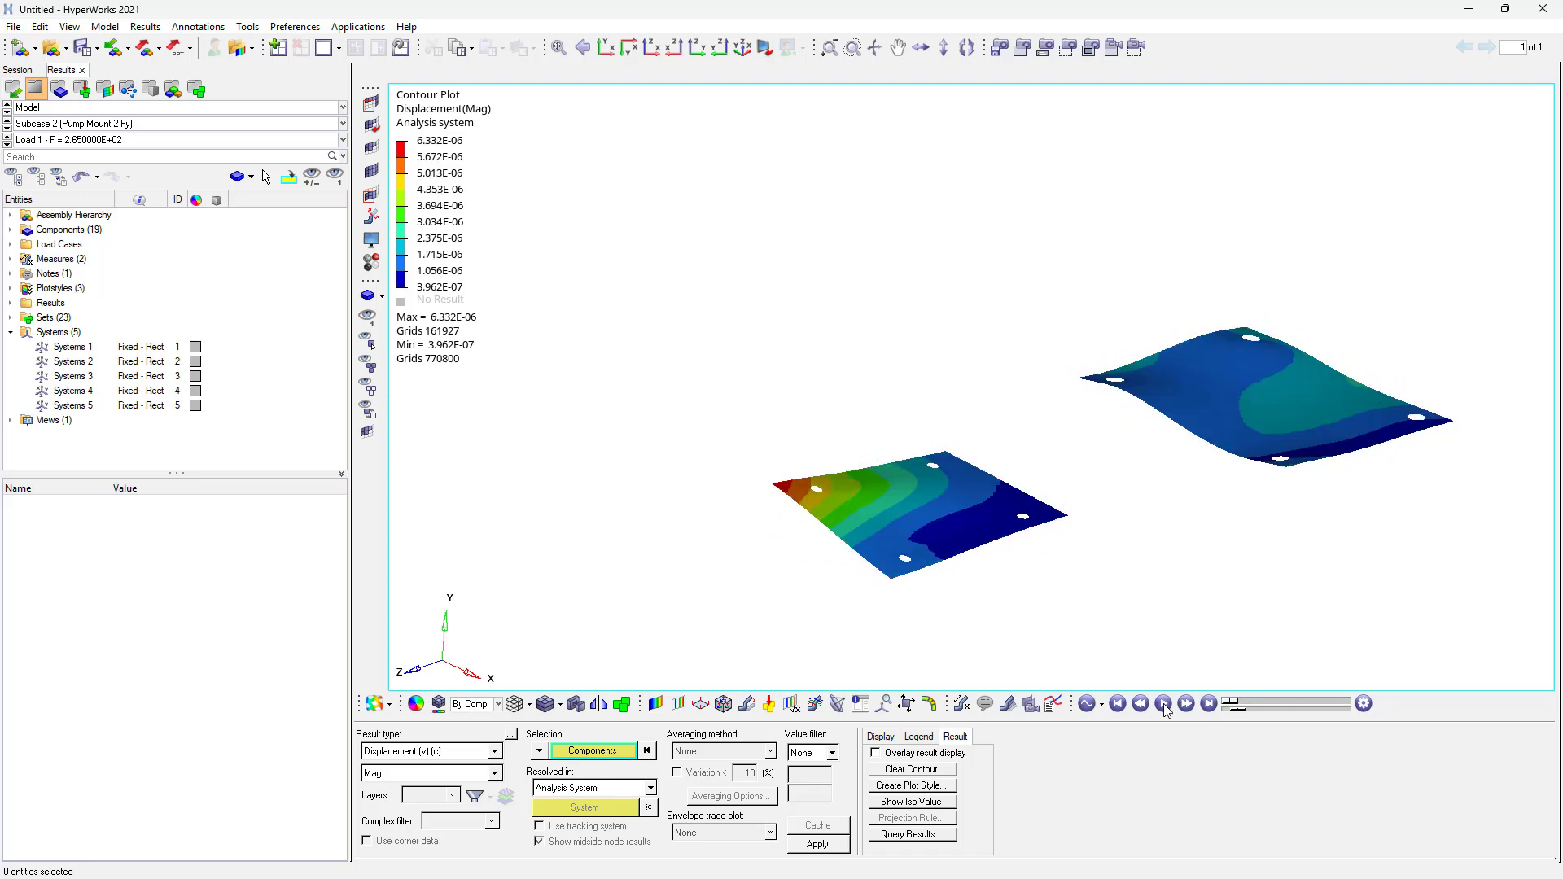
click(1163, 704)
click(48, 140)
click(59, 164)
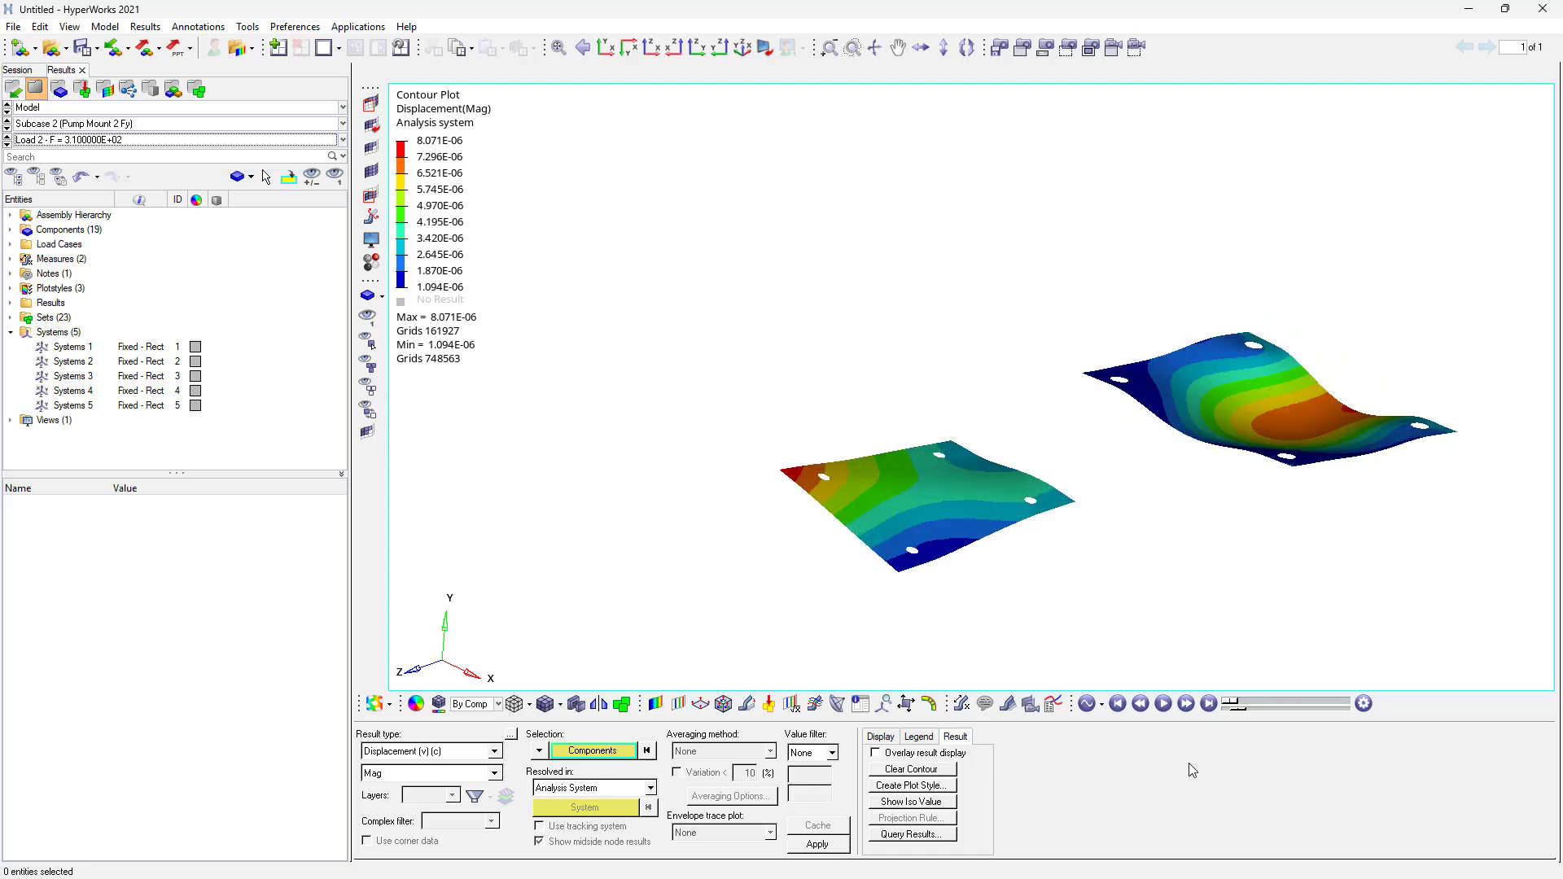
click(1163, 704)
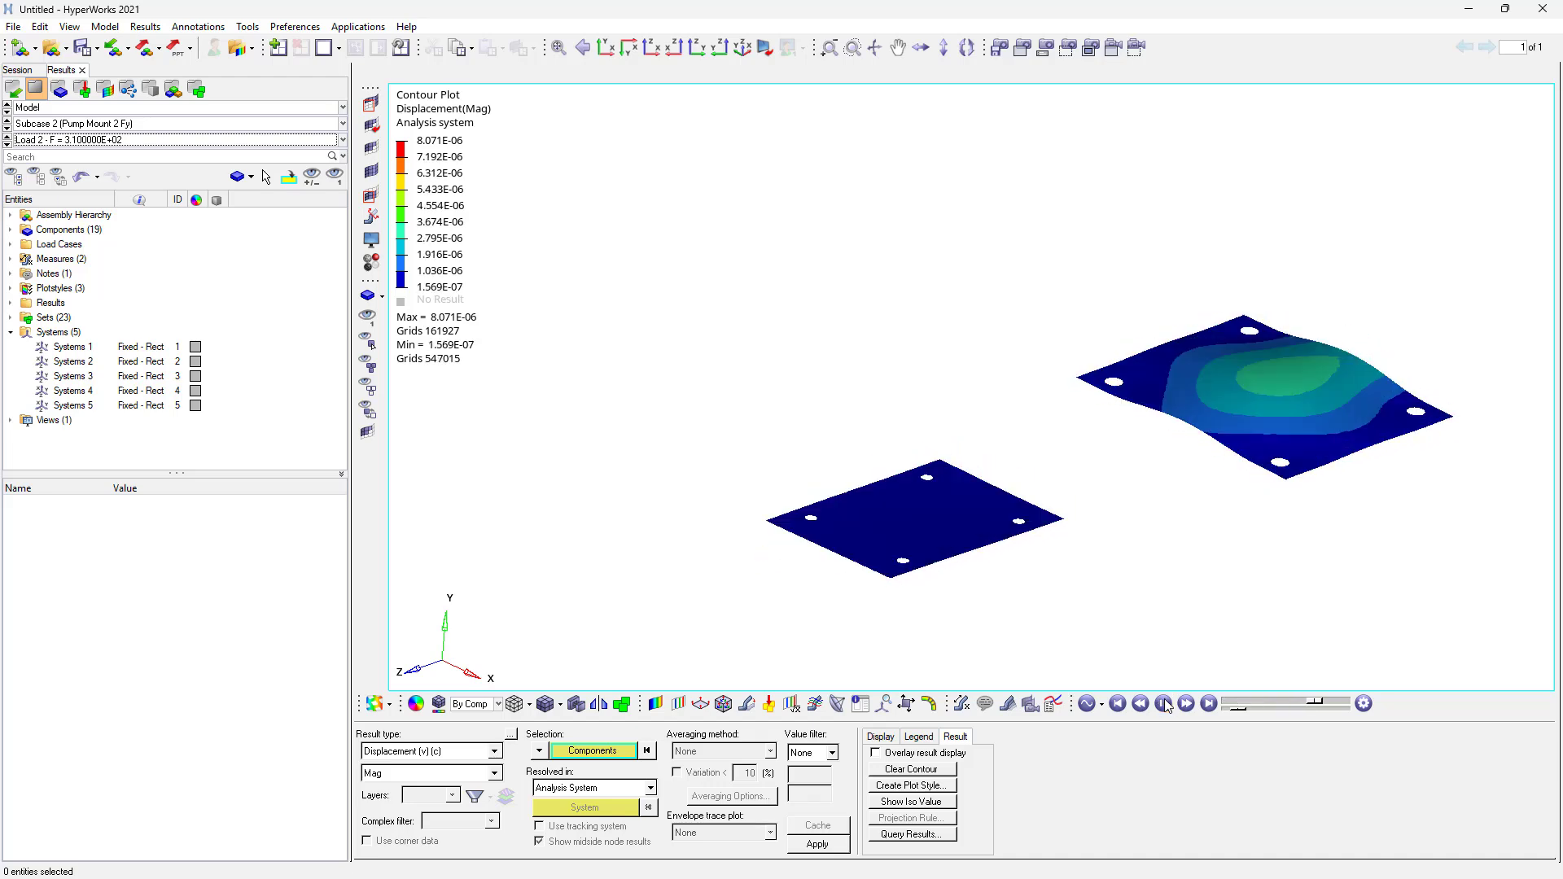
click(7, 121)
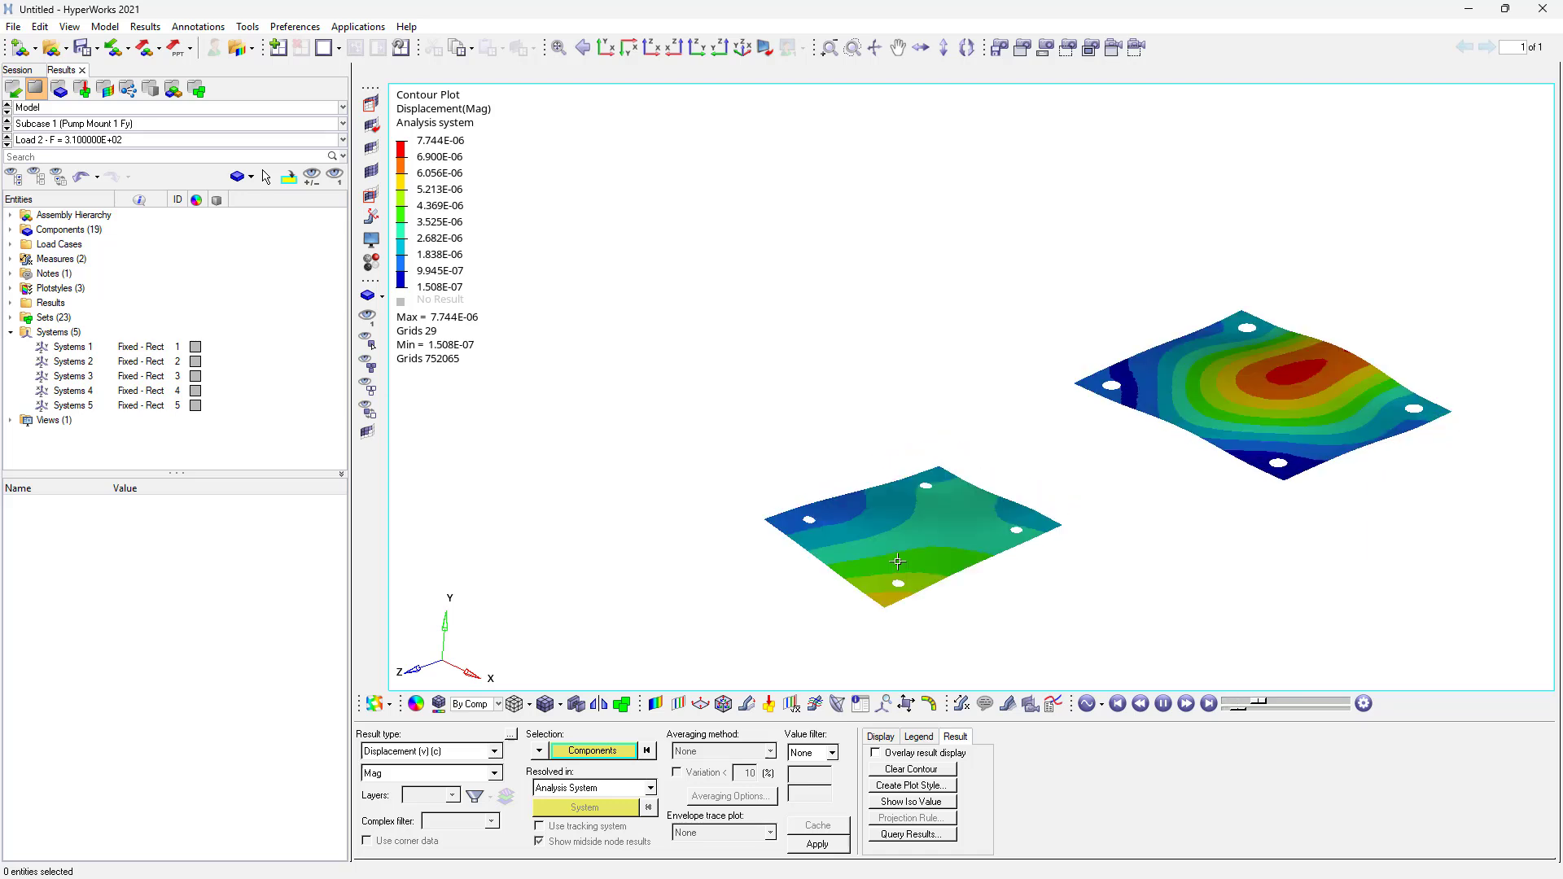
click(1165, 704)
- Show the full pump assembly again around the contoured plates and animate it
click(368, 363)
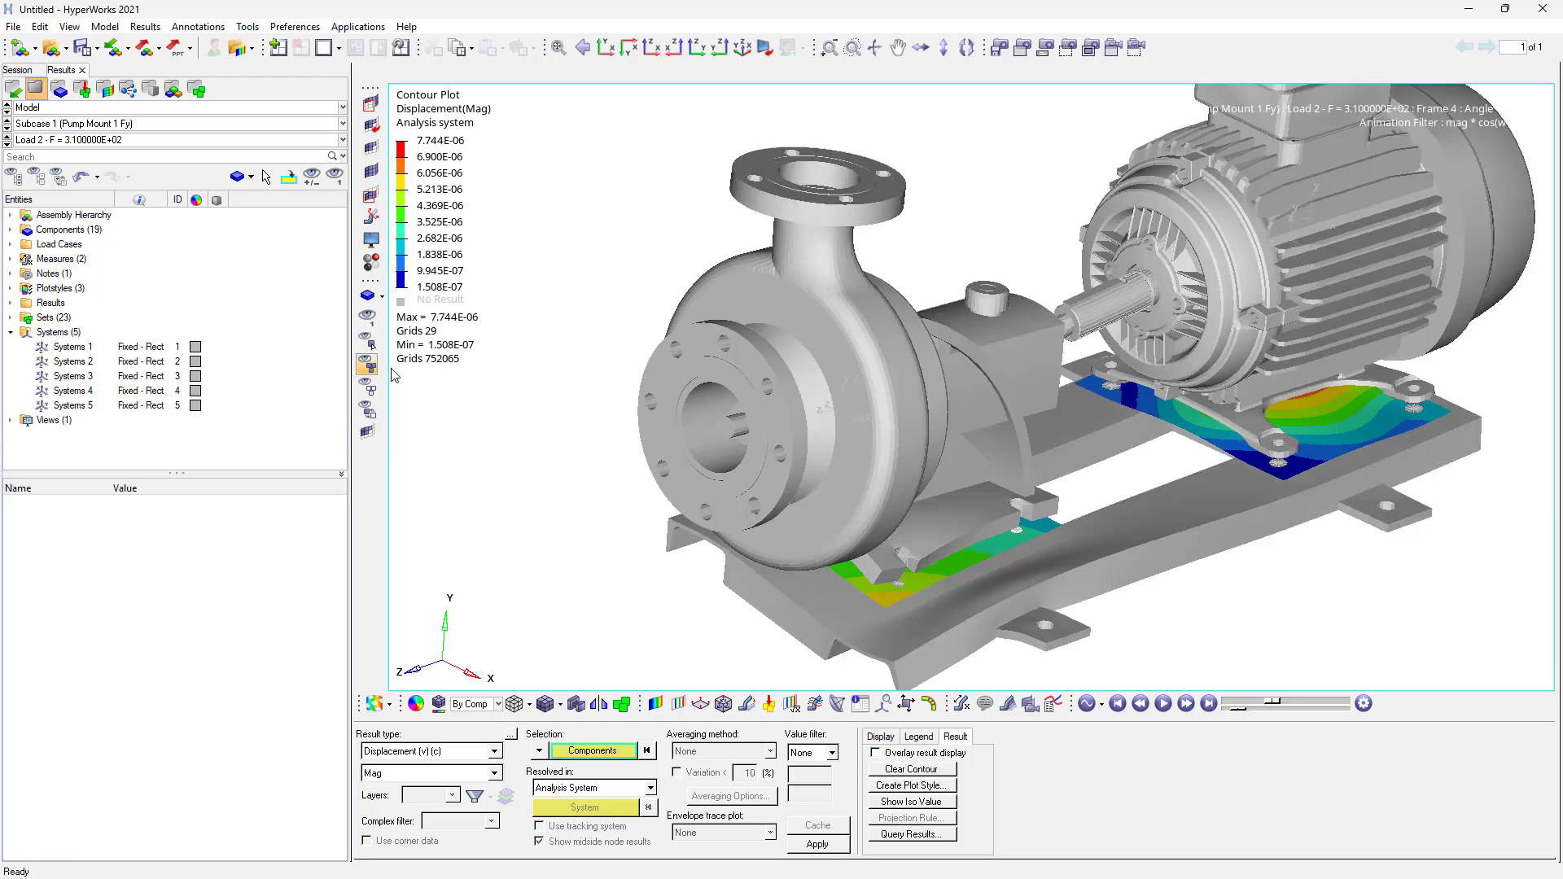
click(1163, 703)
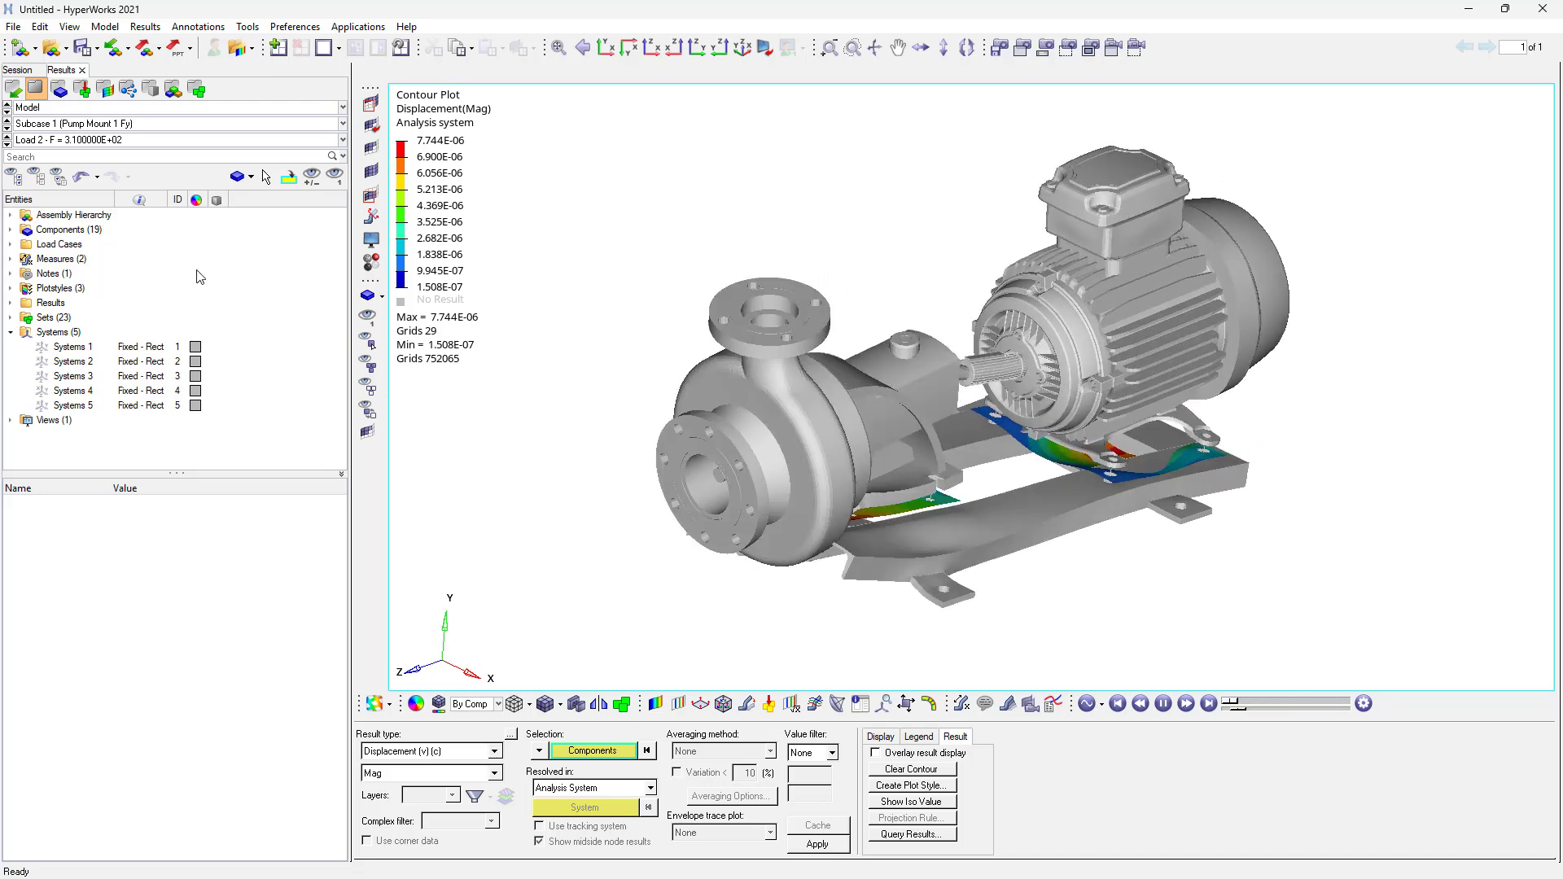
- Step through Subcase 3, Load 1 and Subcase 4 to compare displacements on the full assembly
click(6, 127)
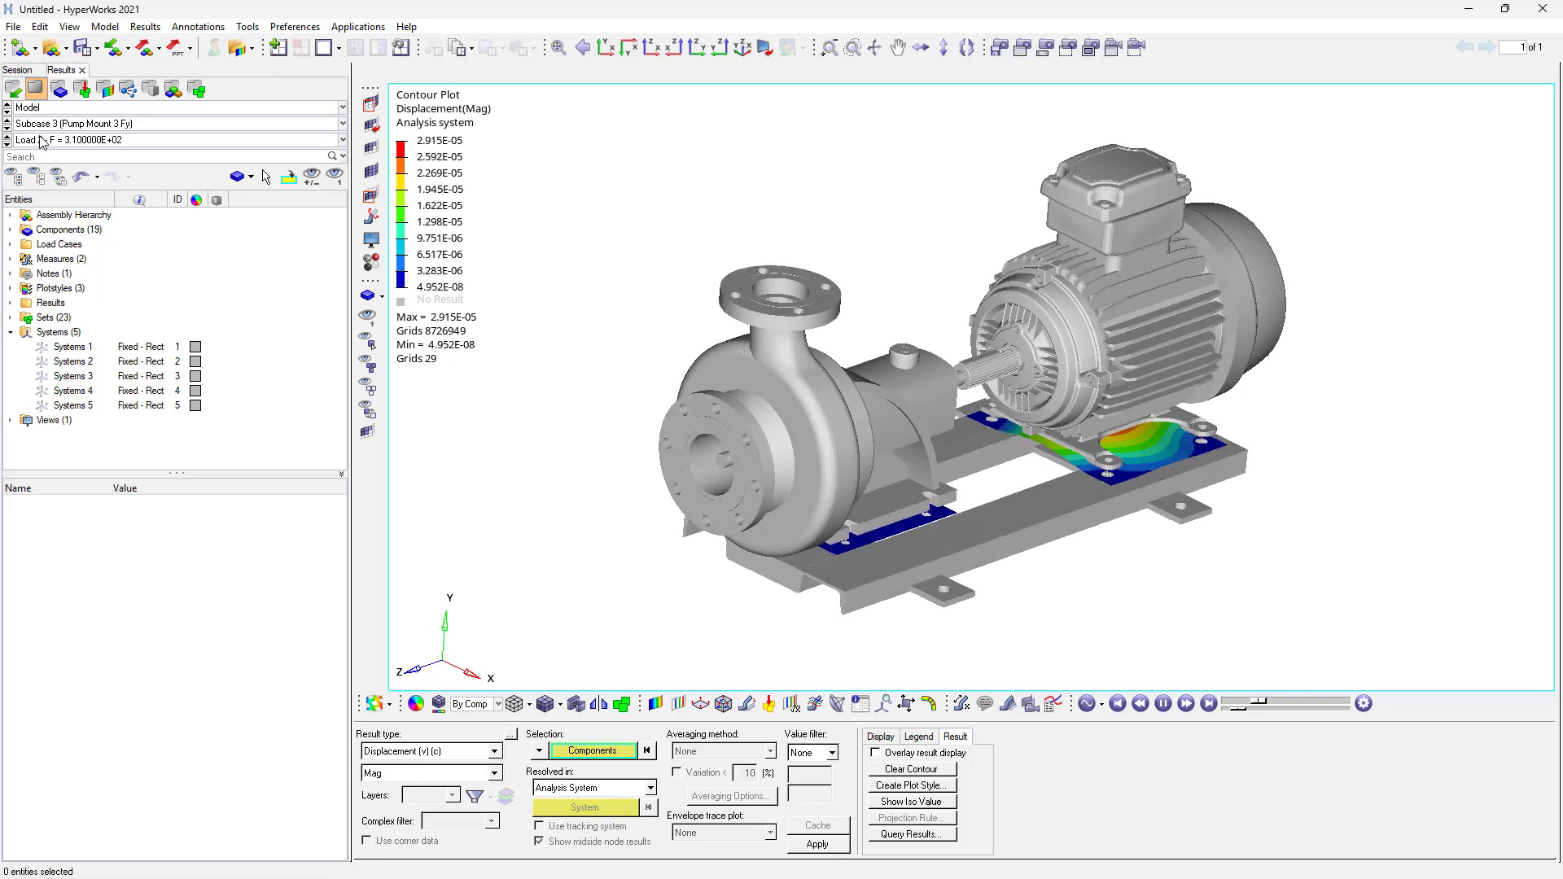
click(7, 142)
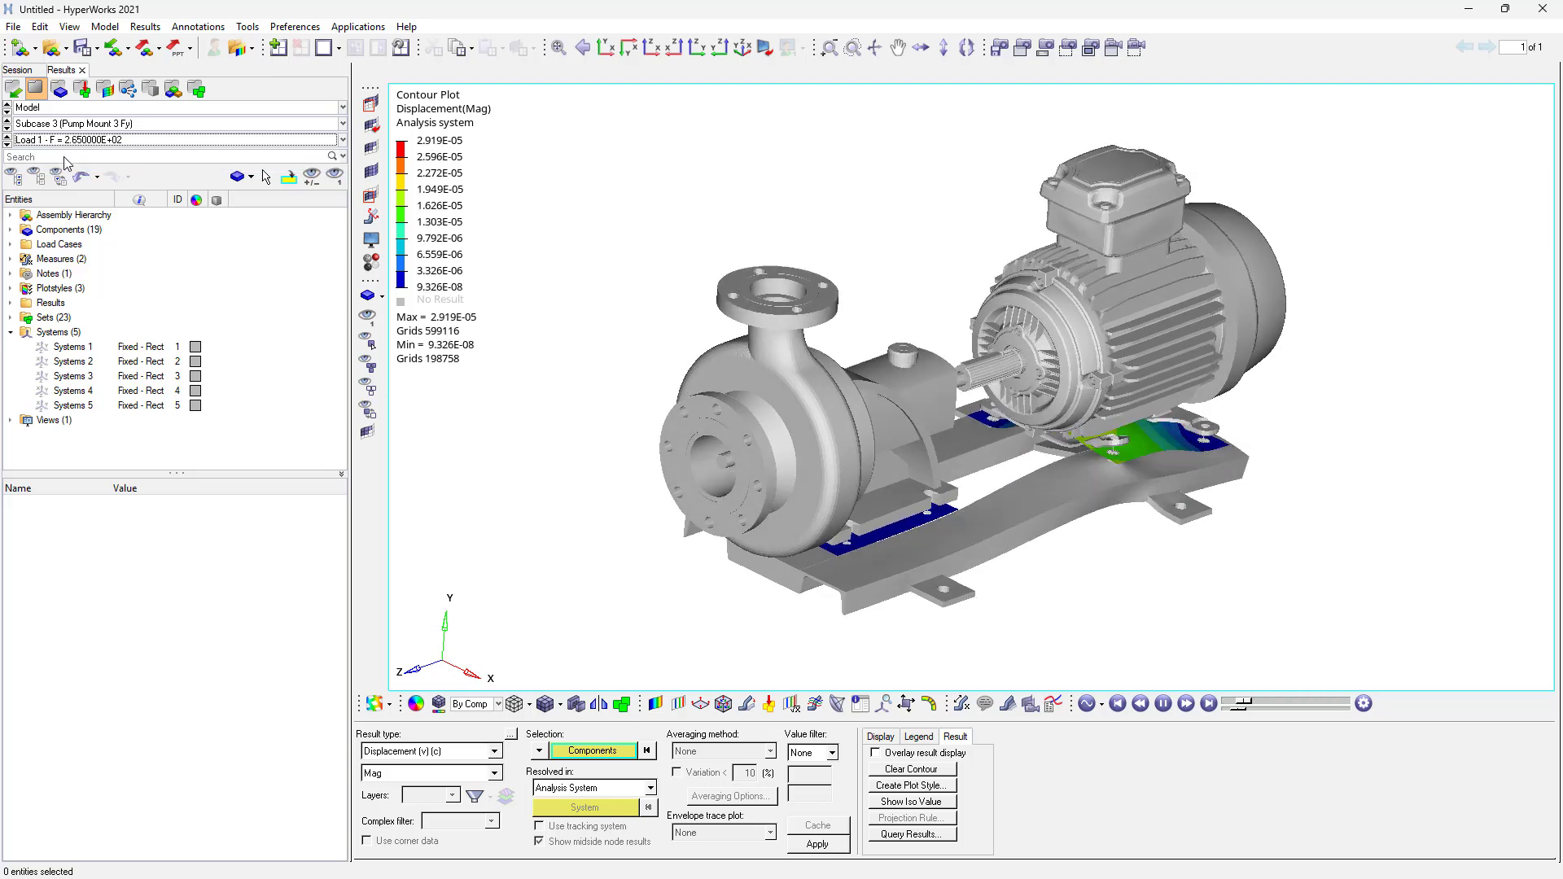
click(7, 129)
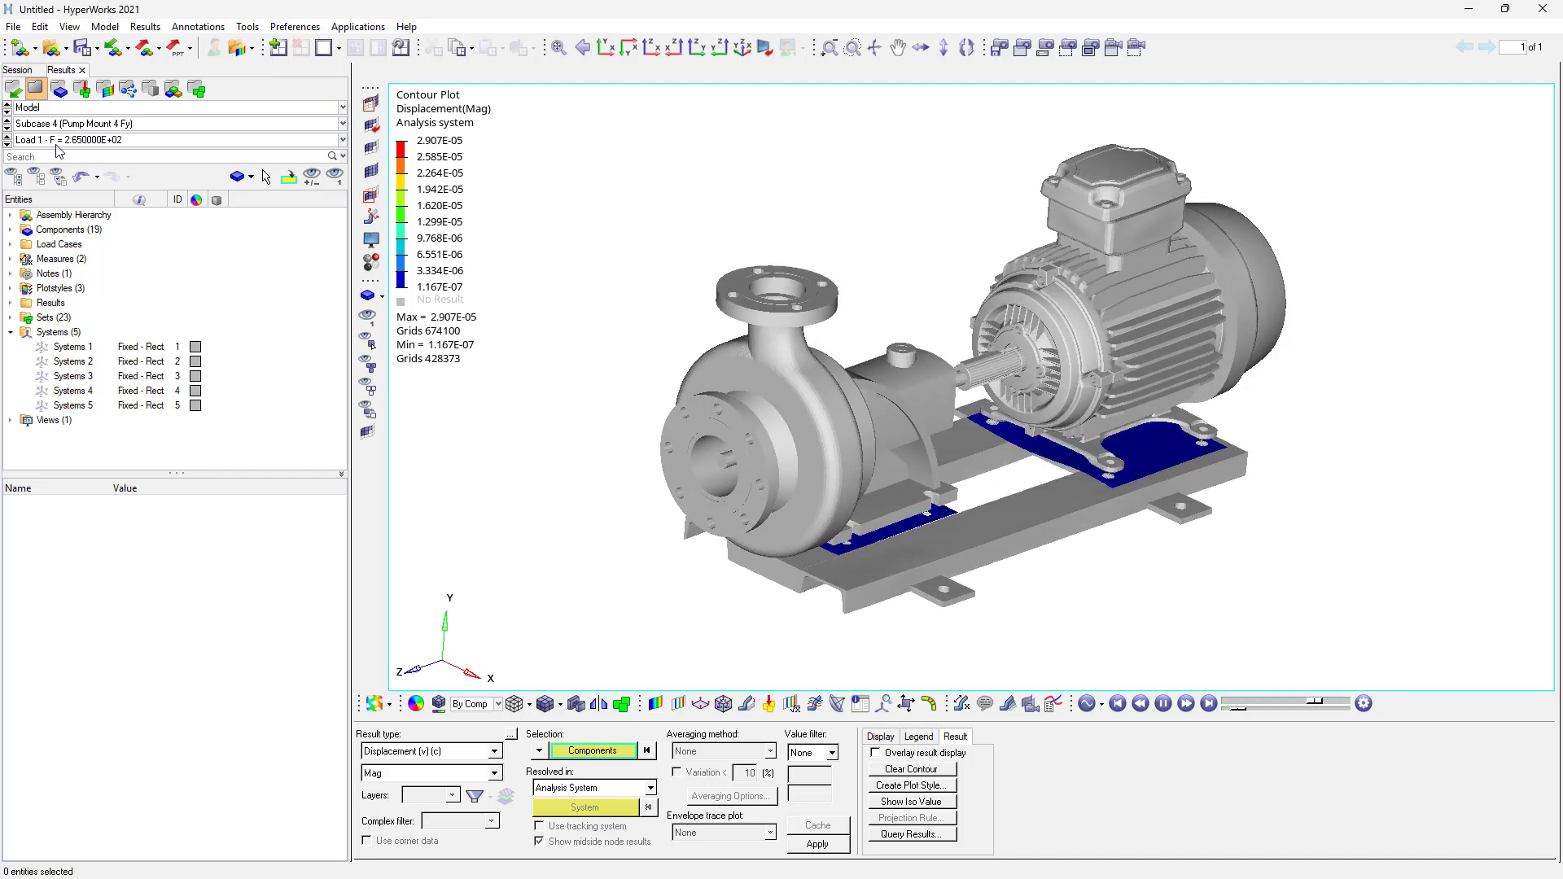
click(1164, 705)
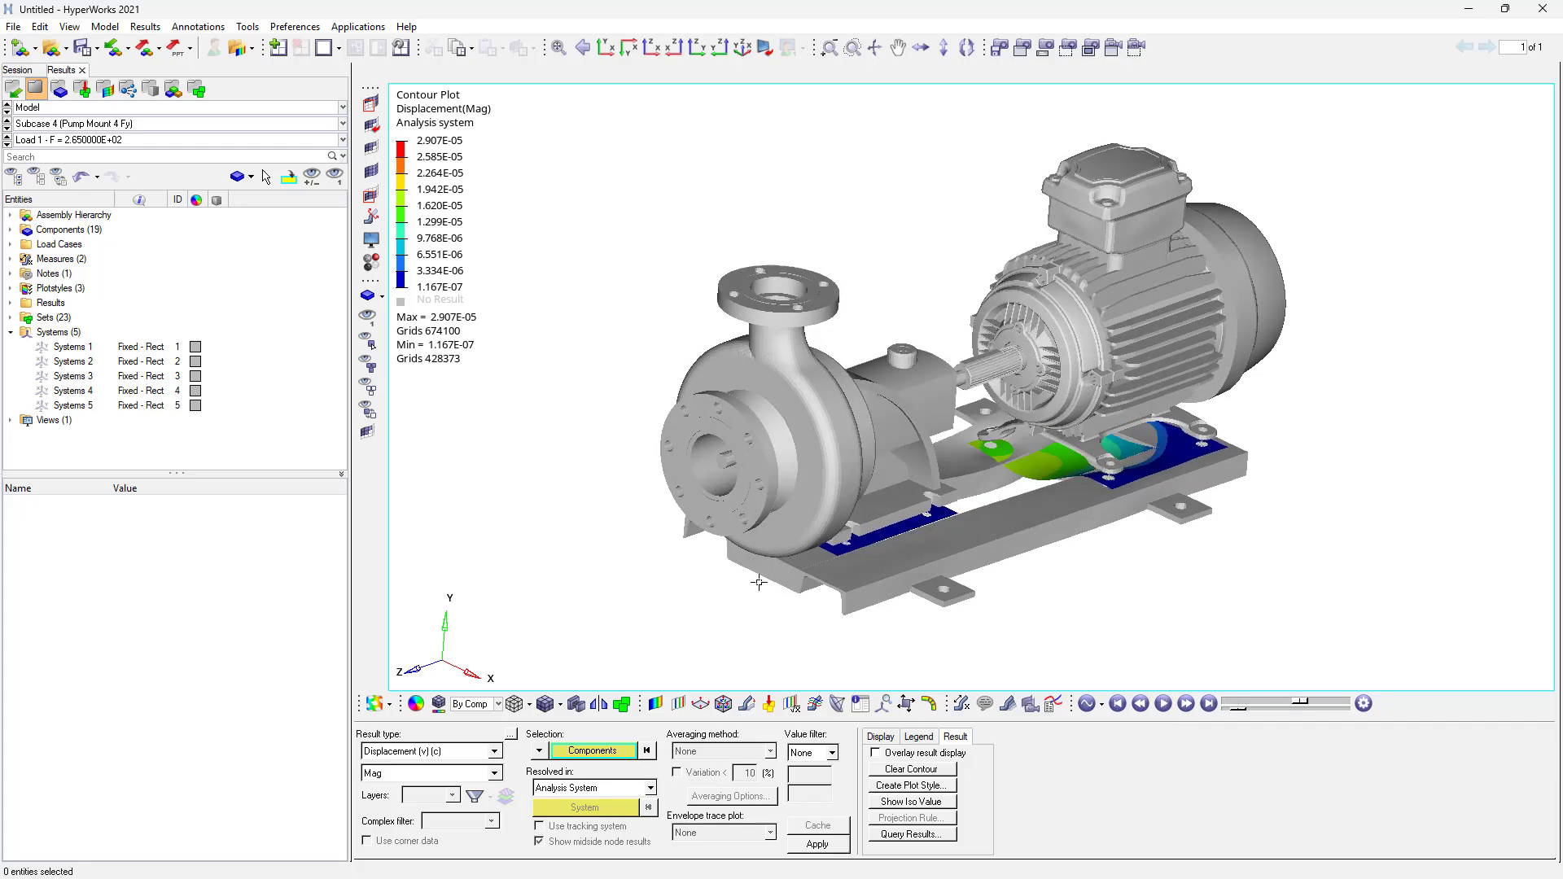